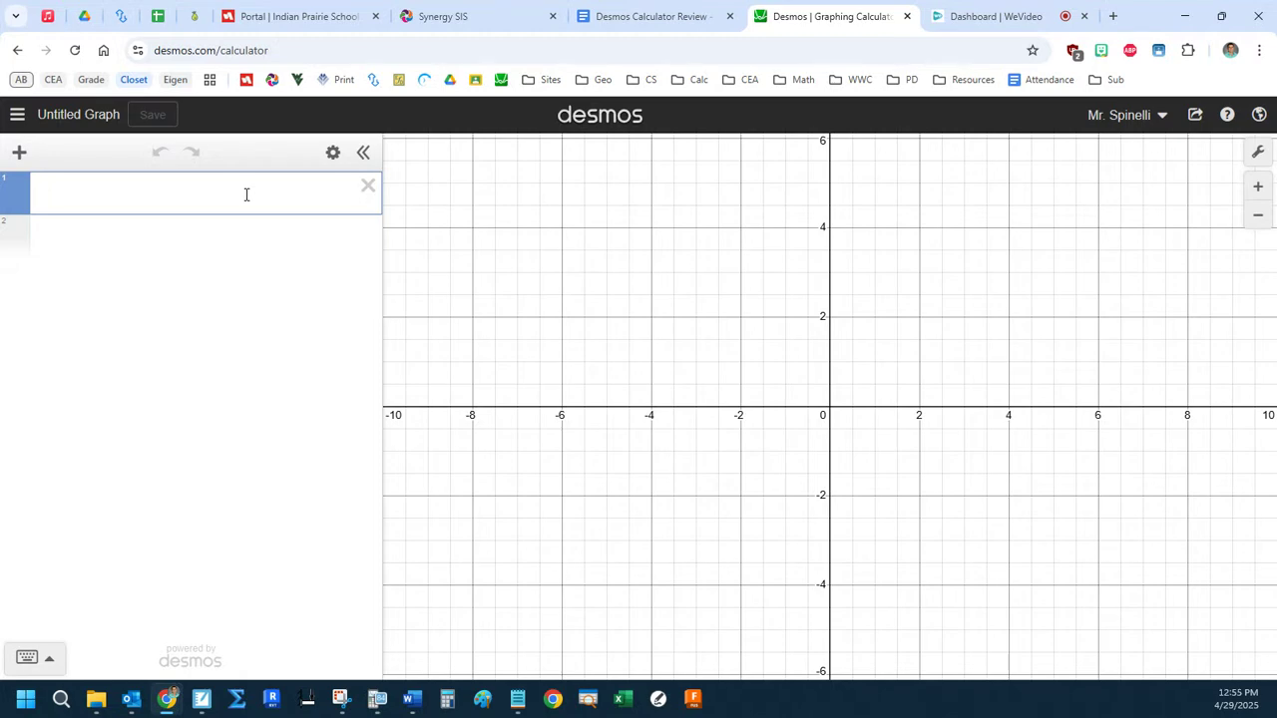
# Begin the first expression with the function notation f(x) =.
pyautogui.write('f')
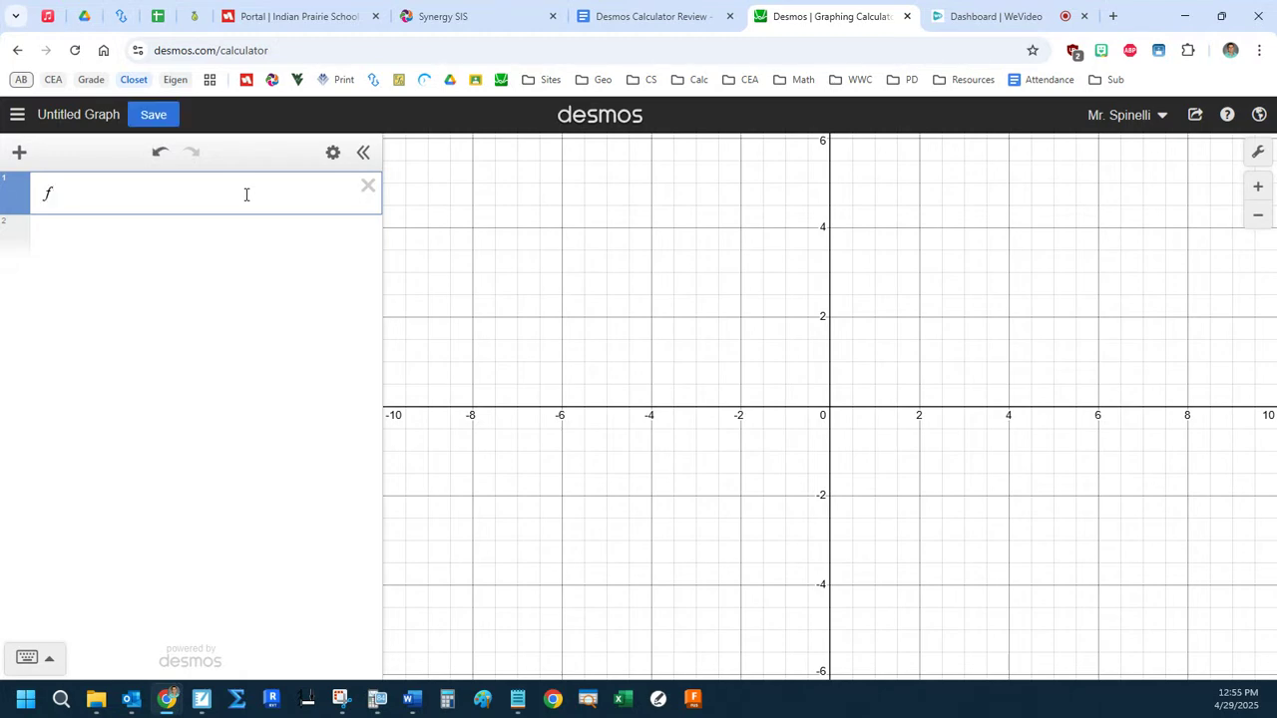
pyautogui.write('(x)')
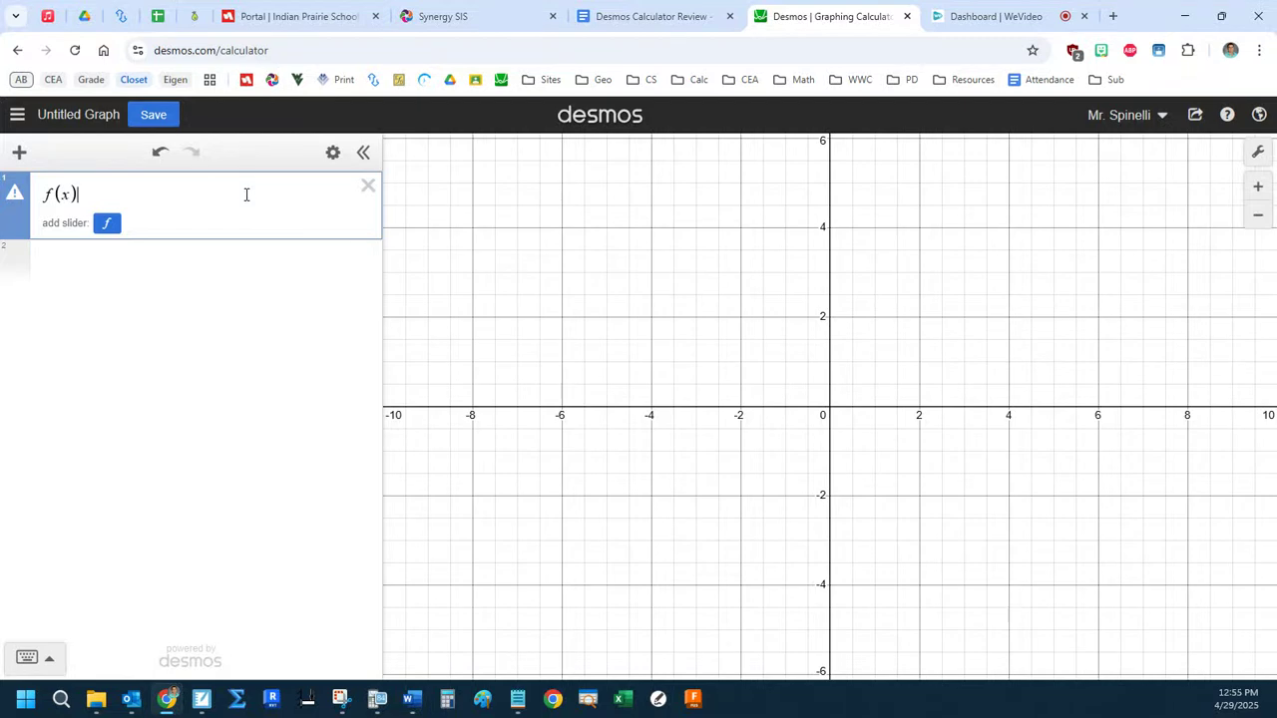
pyautogui.press('BackSpace')
pyautogui.press('BackSpace')
pyautogui.press('BackSpace')
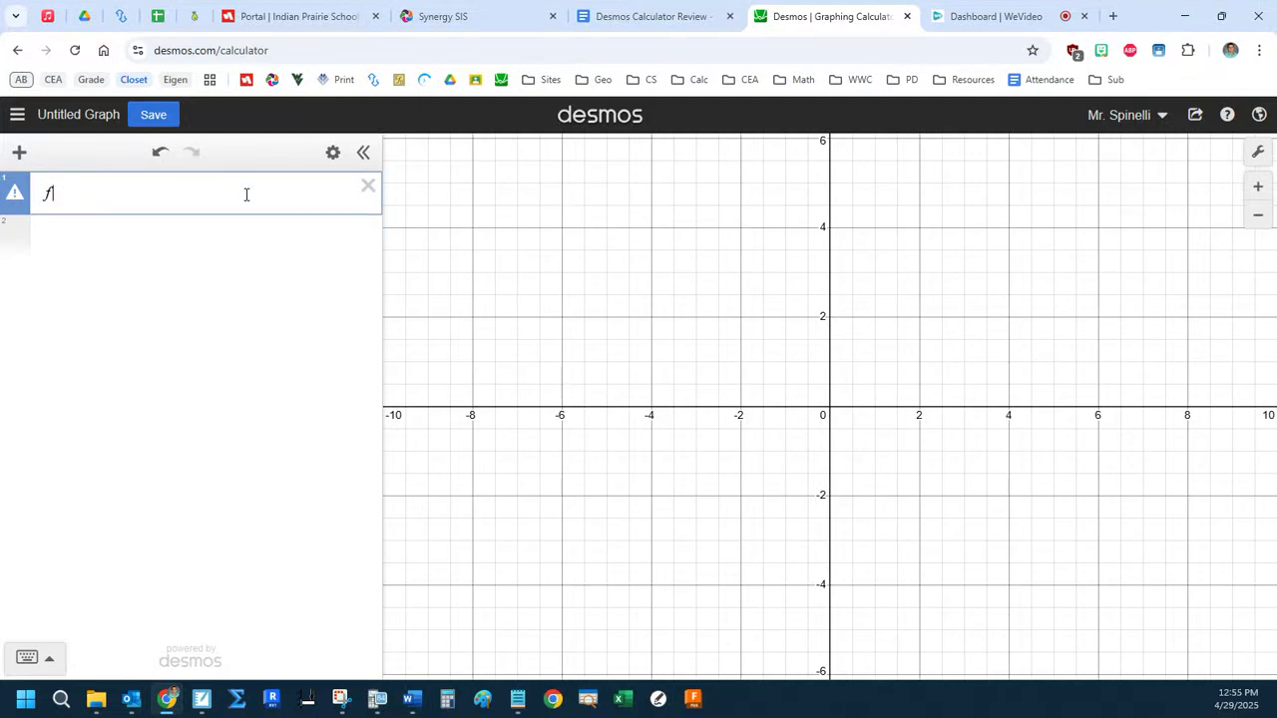
pyautogui.write('(')
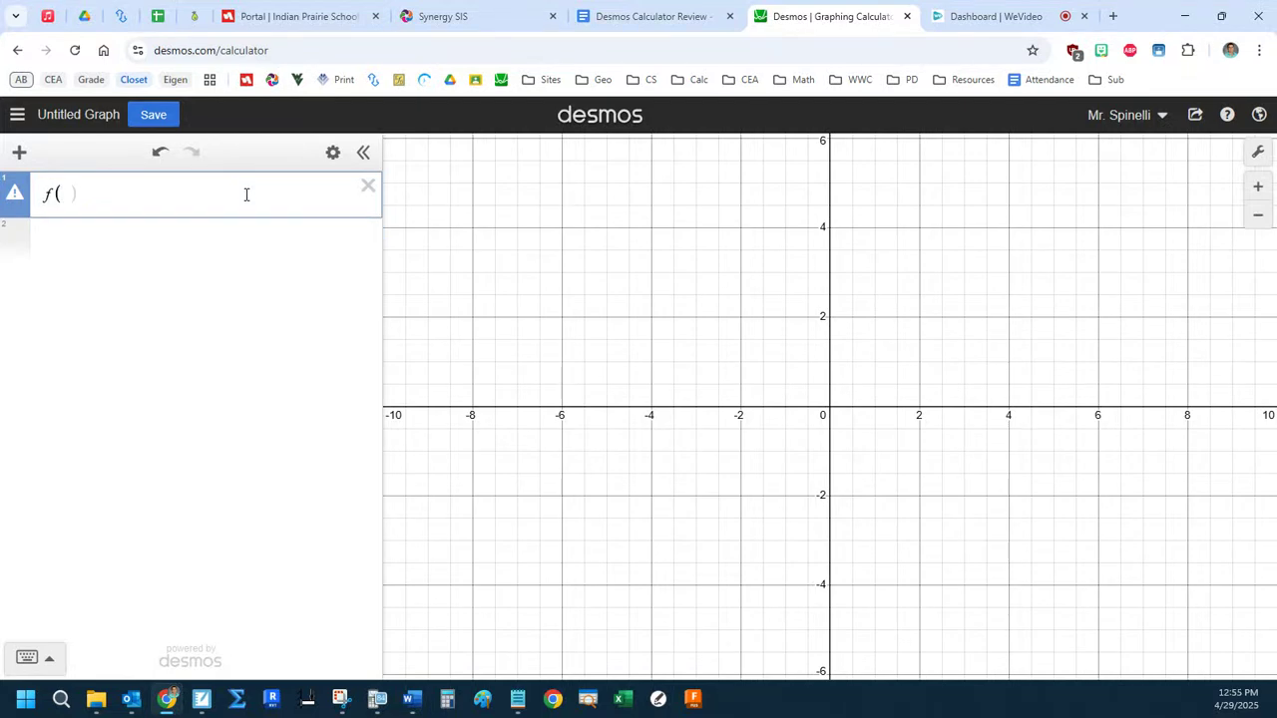
pyautogui.write('x)')
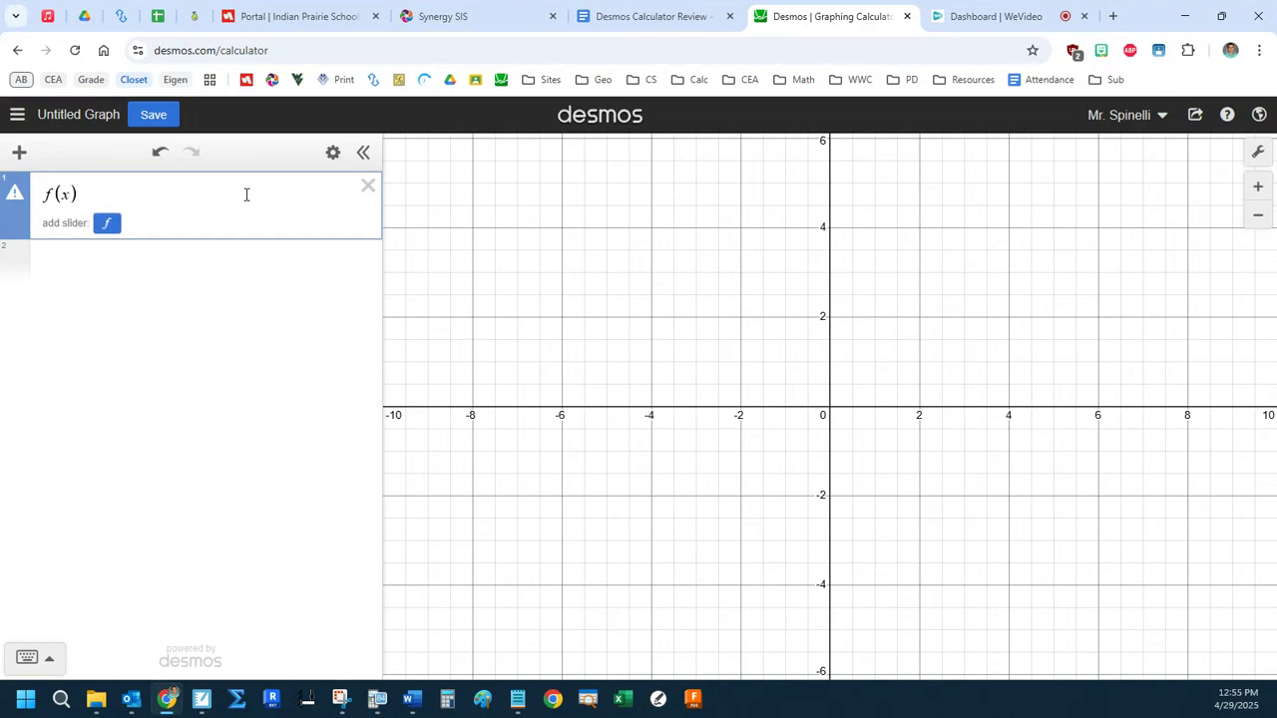
pyautogui.write('=')
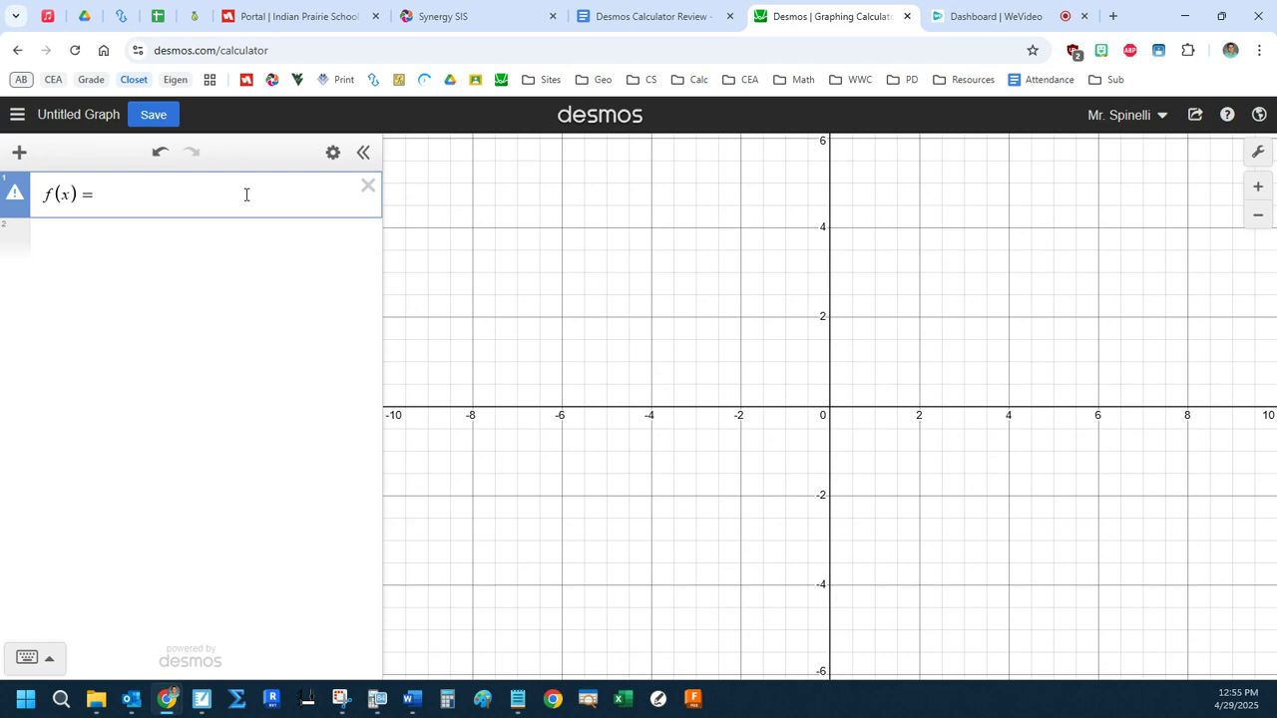
# Enter 2x² as the first term of the function f(x).
pyautogui.write('2x')
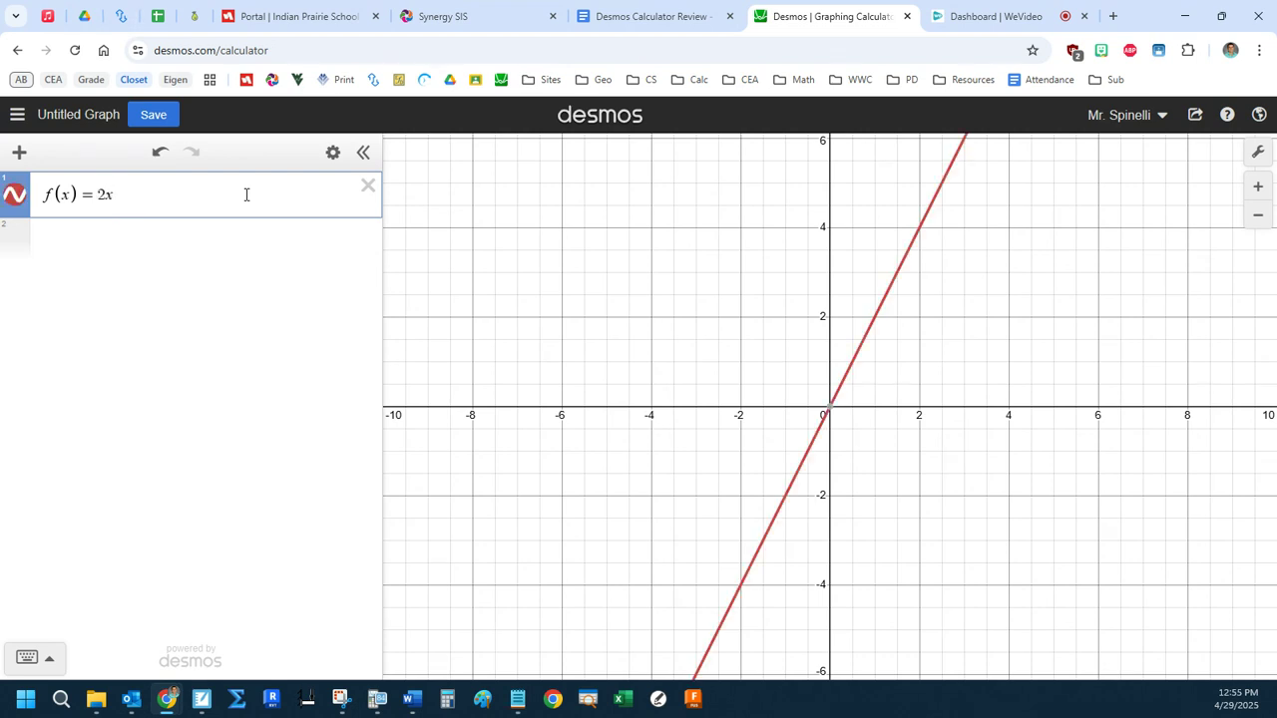
pyautogui.write('^2123123123')
pyautogui.press('BackSpace')
pyautogui.press('BackSpace')
pyautogui.press('BackSpace')
pyautogui.press('BackSpace')
pyautogui.press('BackSpace')
pyautogui.press('BackSpace')
pyautogui.press('BackSpace')
pyautogui.press('BackSpace')
pyautogui.press('BackSpace')
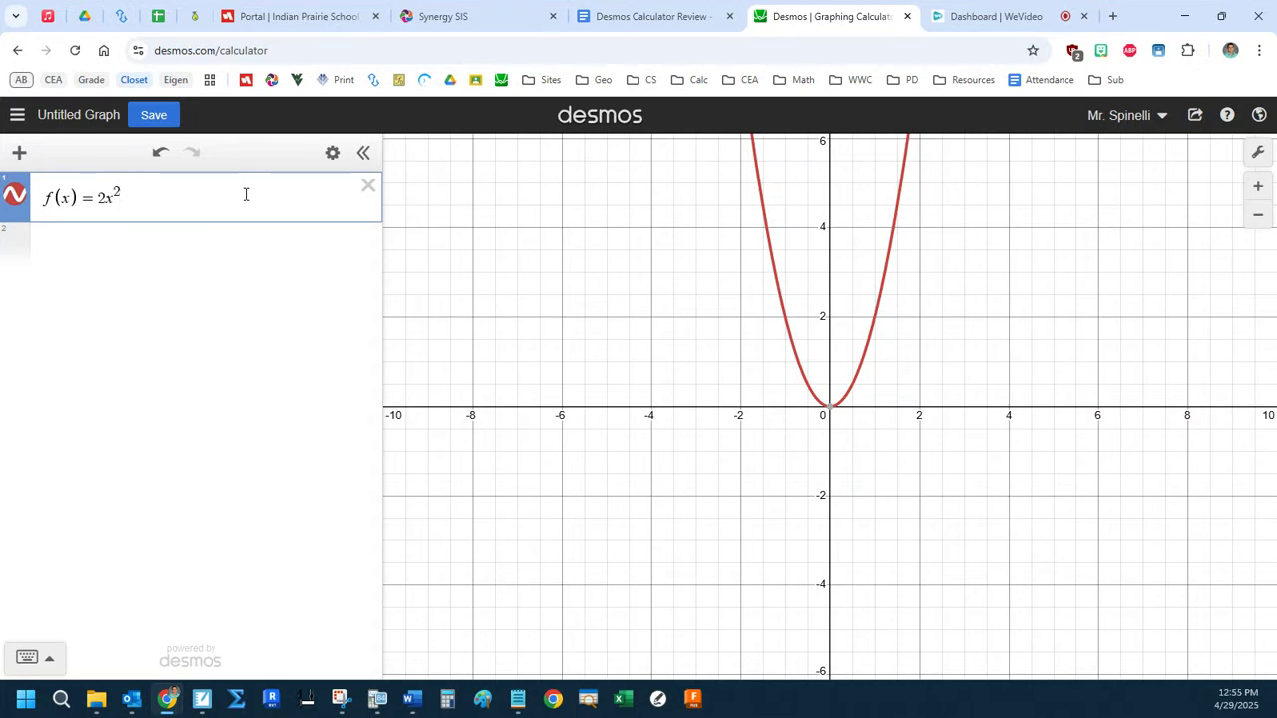
# Append − 3x and the fraction 1/x to complete f(x) = 2x² − 3x + 1/x.
pyautogui.press('Right')
pyautogui.write('-3x')
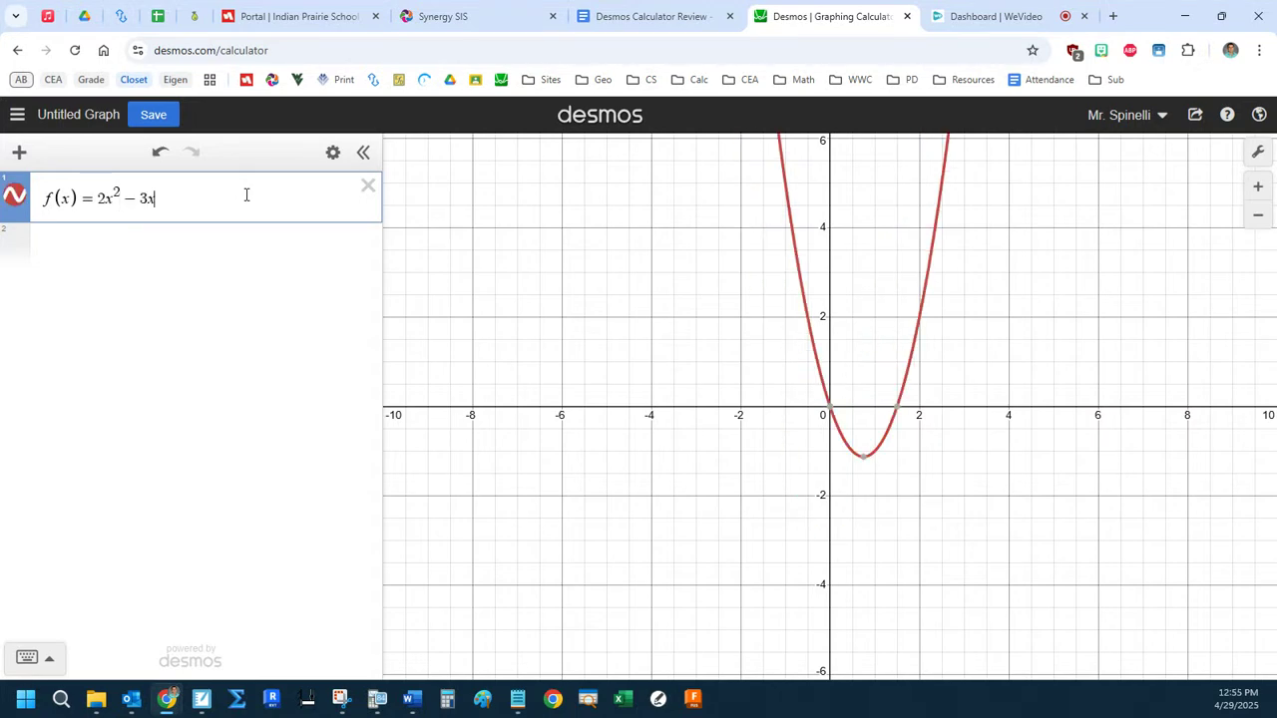
pyautogui.write('+1/')
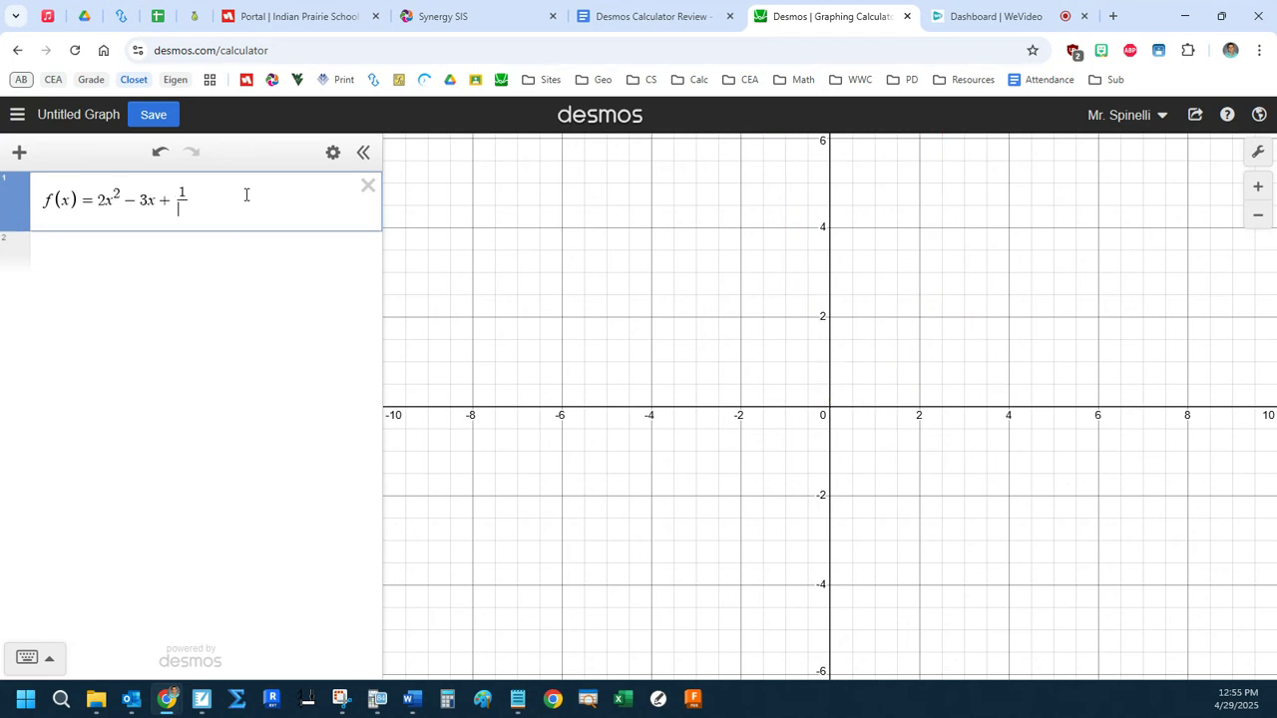
pyautogui.write('x')
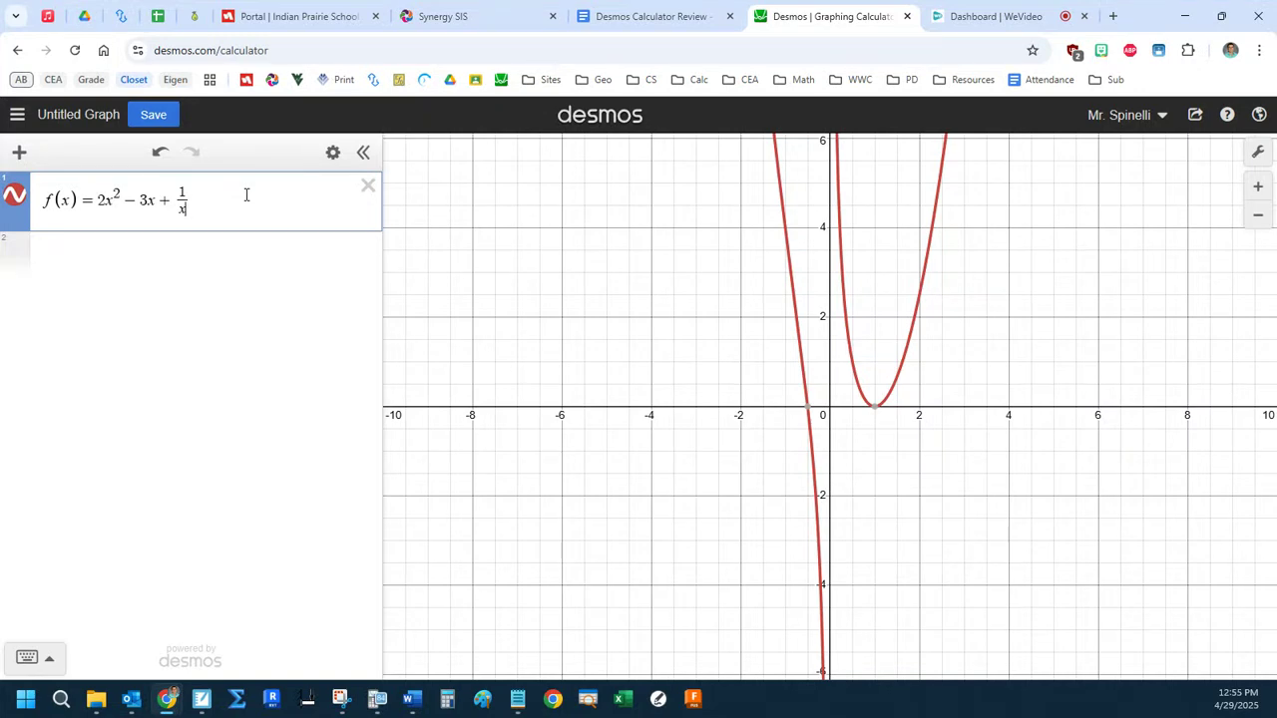
# Graph the first derivative f′(x) as a second expression and hide the graph of f(x).
pyautogui.click(248, 243)
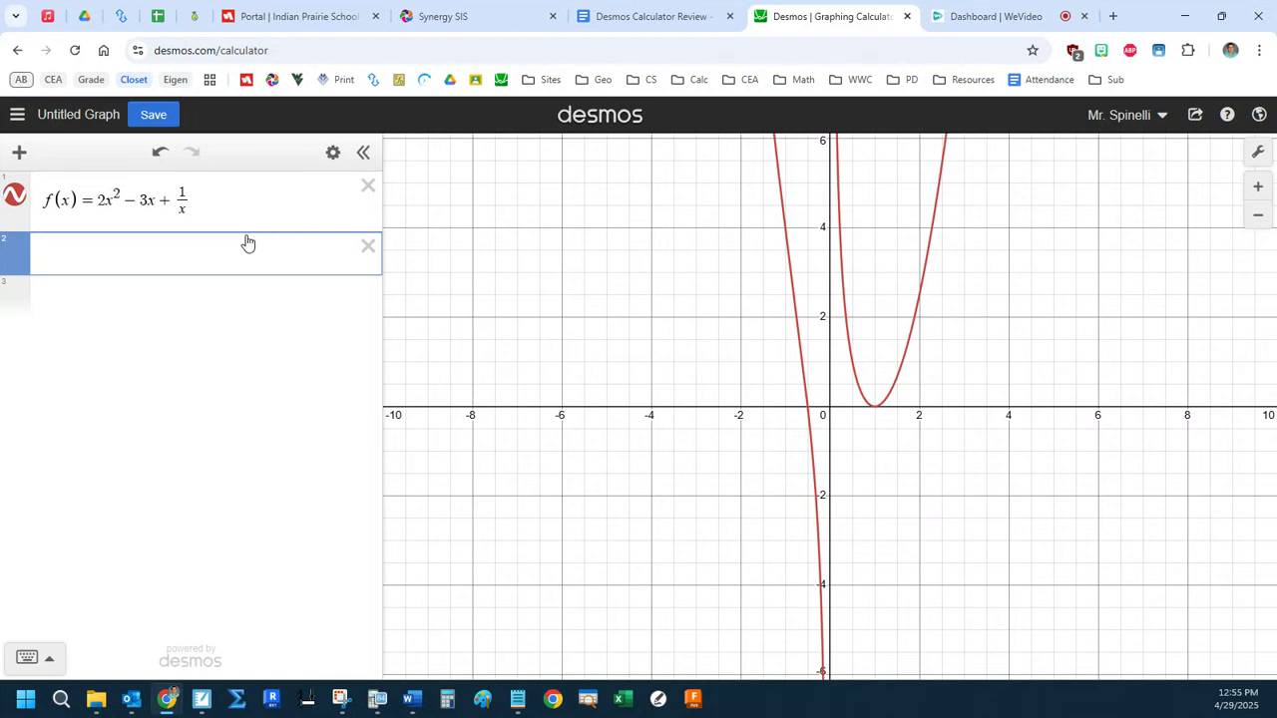
pyautogui.write("f'")
pyautogui.write('(x)')
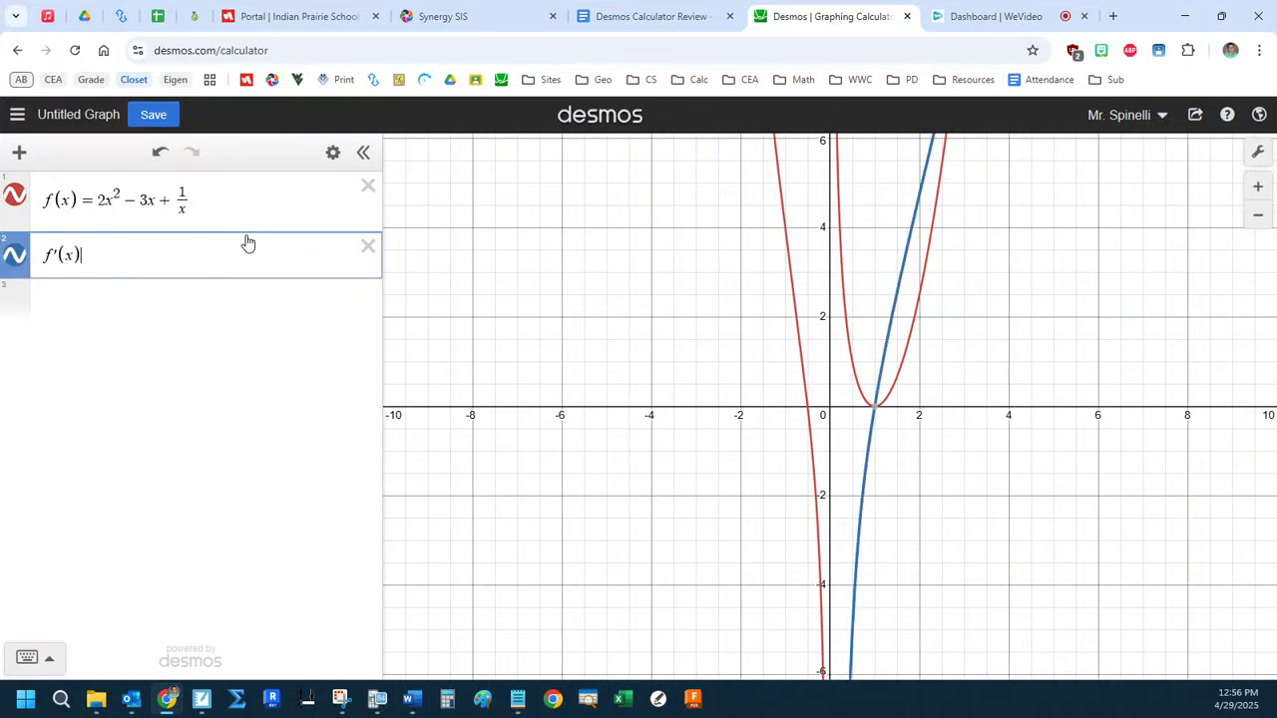
pyautogui.click(15, 195)
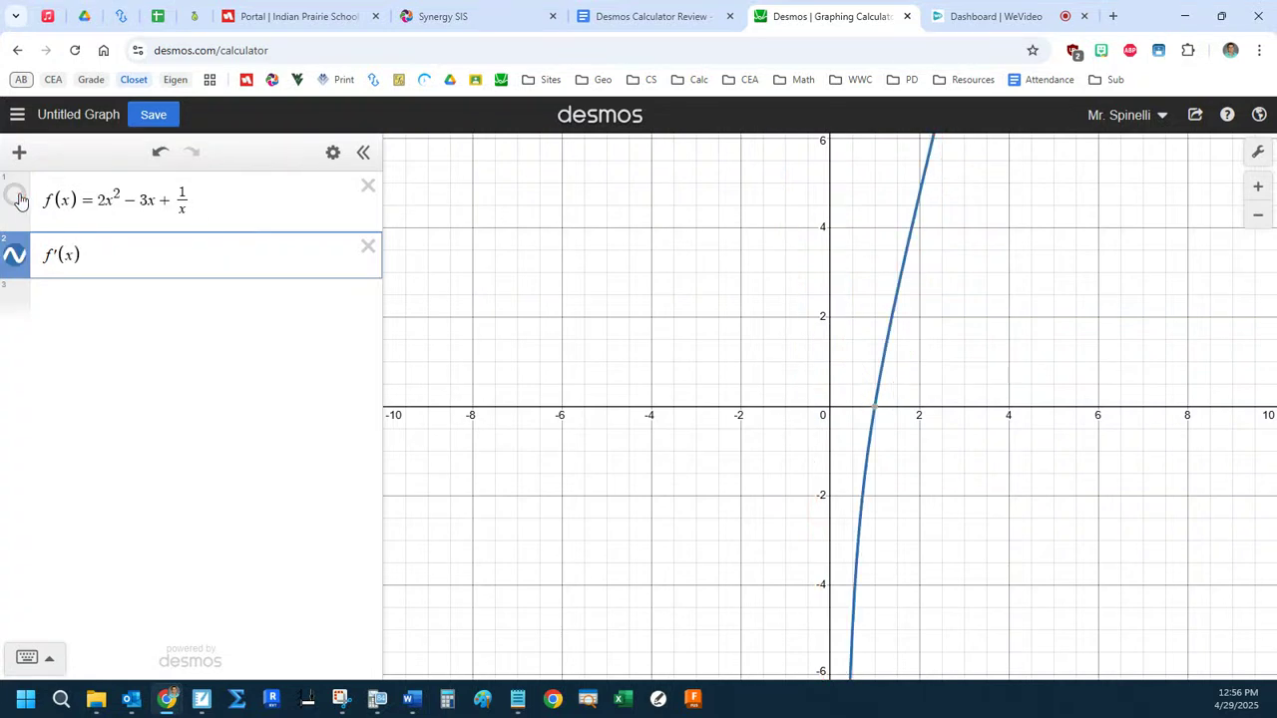
# Examine the x-intercept and the other branch of f′(x), relate its shape to the 1/x term, and restore the default view.
pyautogui.click(875, 412)
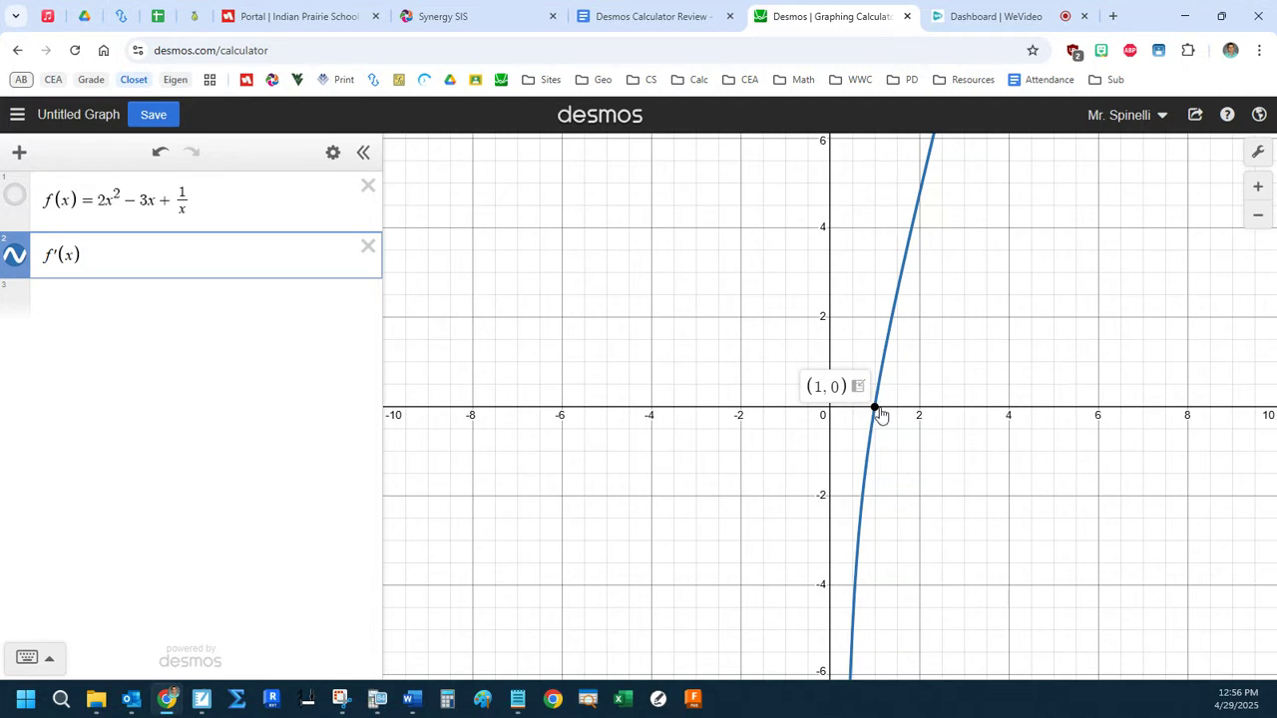
pyautogui.scroll(-5, 879, 415)
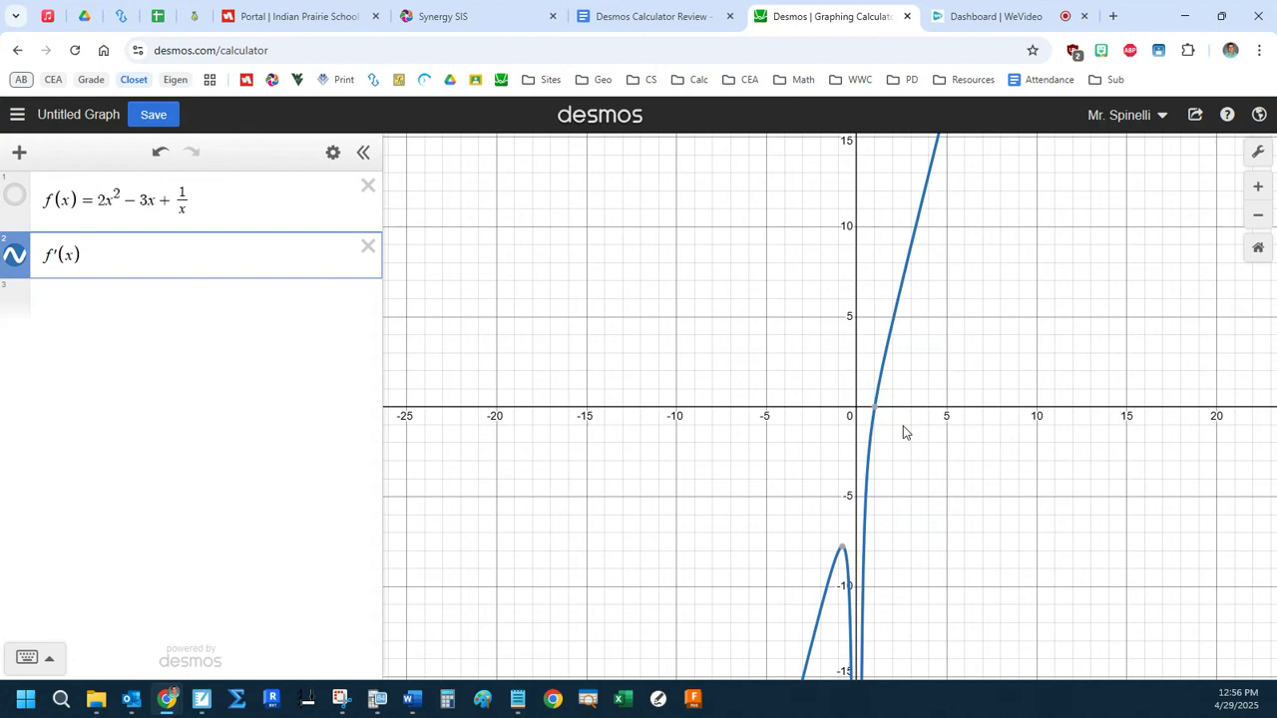
pyautogui.scroll(-5, 904, 433)
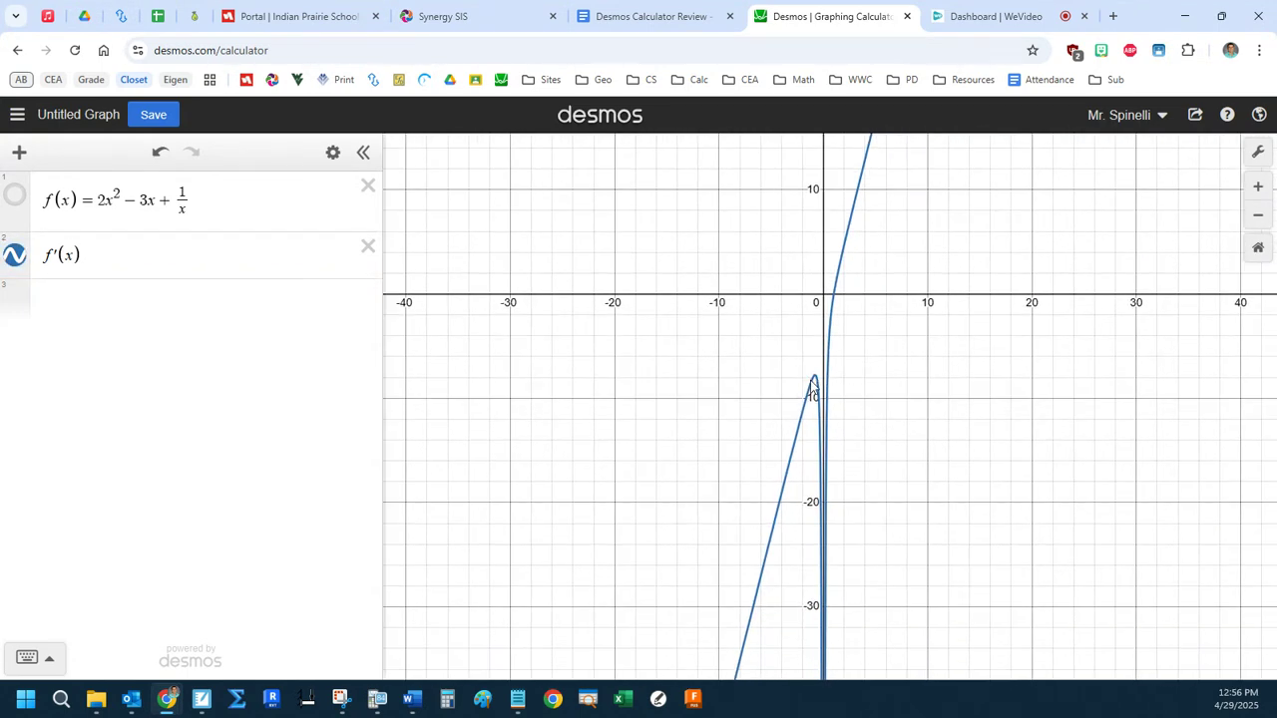
pyautogui.click(194, 198)
pyautogui.moveTo(194, 198); pyautogui.dragTo(180, 195)
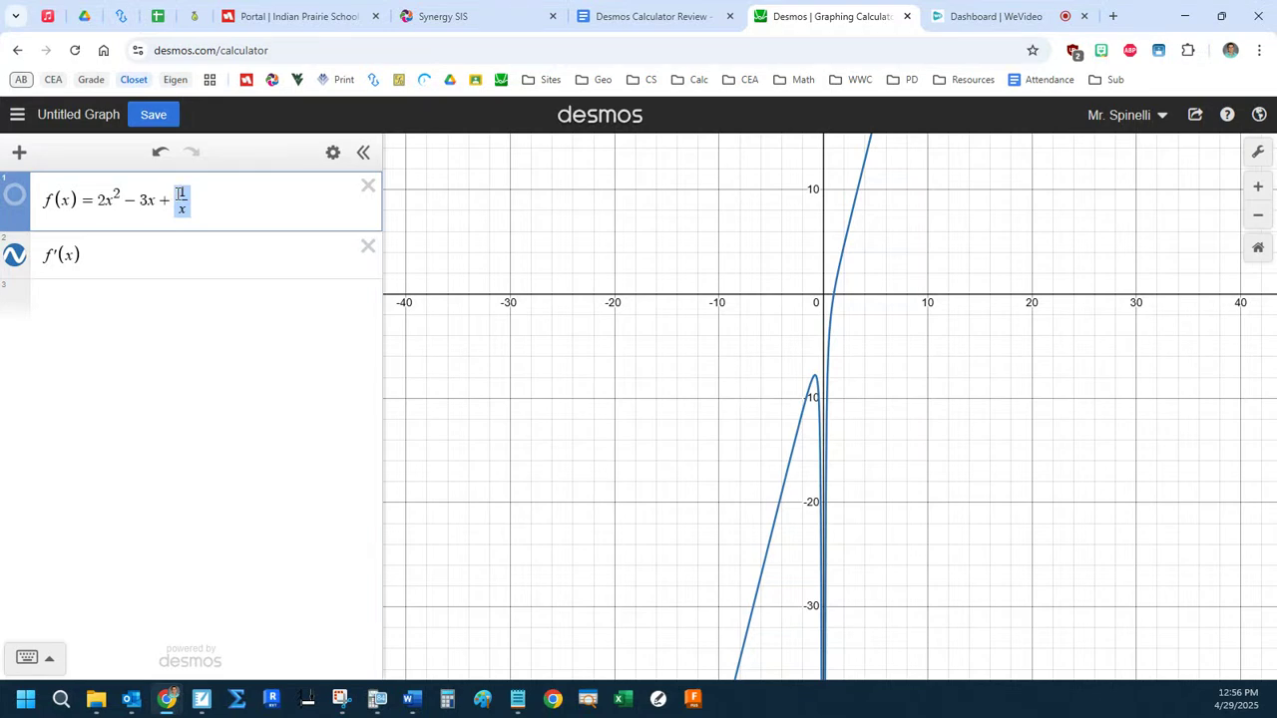
pyautogui.click(260, 199)
pyautogui.click(1258, 249)
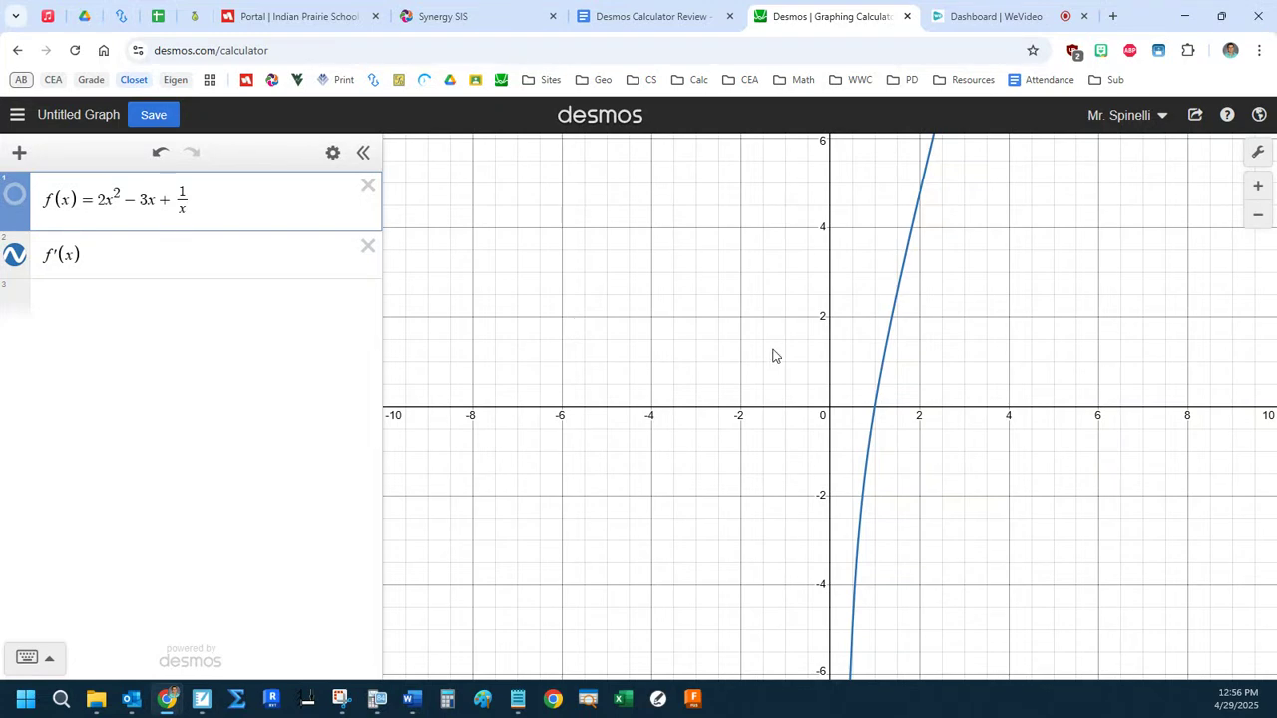
# Explore the graph of f′(x) at different scales, stretching the x-axis and y-axis independently, and return to the default view.
pyautogui.moveTo(606, 268); pyautogui.dragTo(659, 306)
pyautogui.scroll(-5, 659, 306)
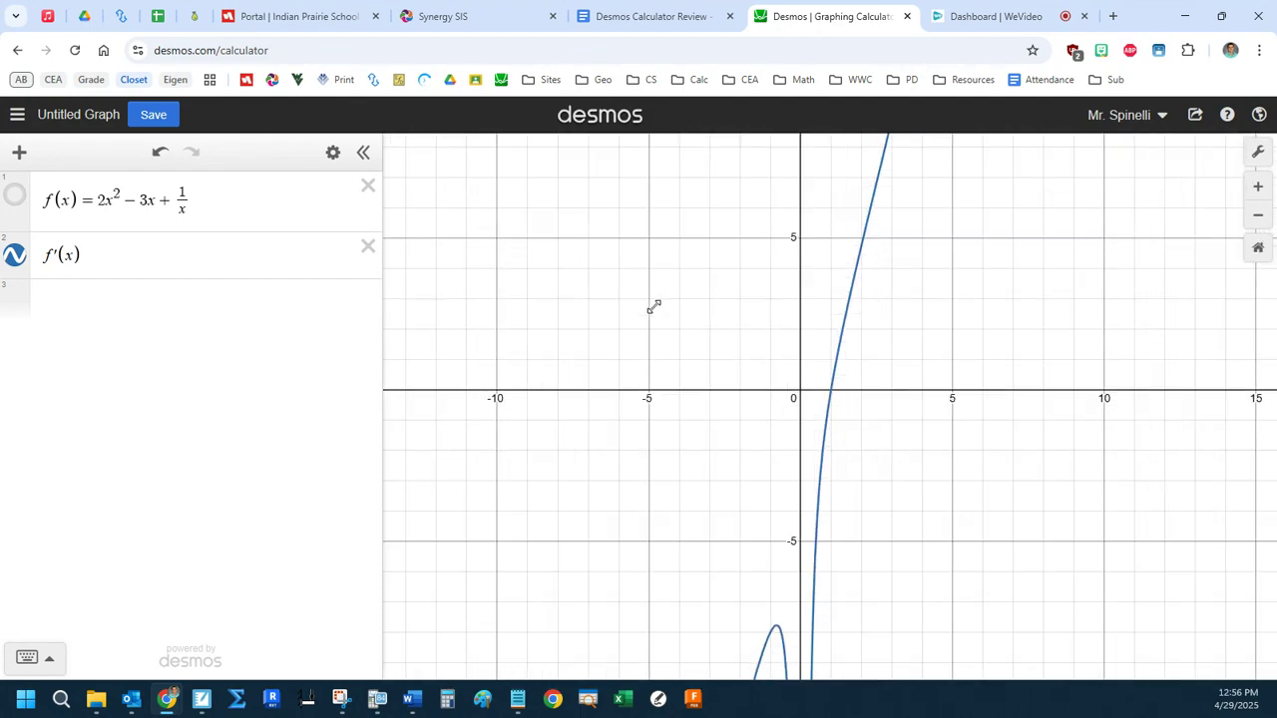
pyautogui.scroll(8, 654, 308)
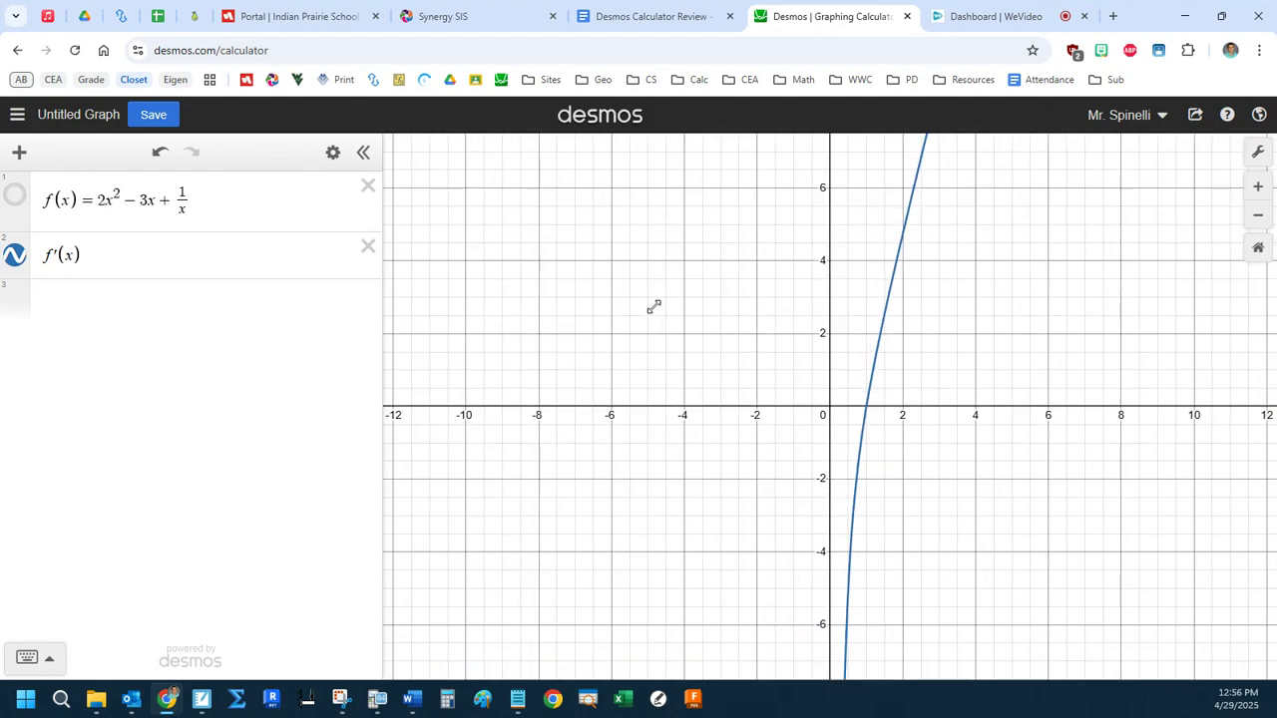
pyautogui.scroll(2, 653, 307)
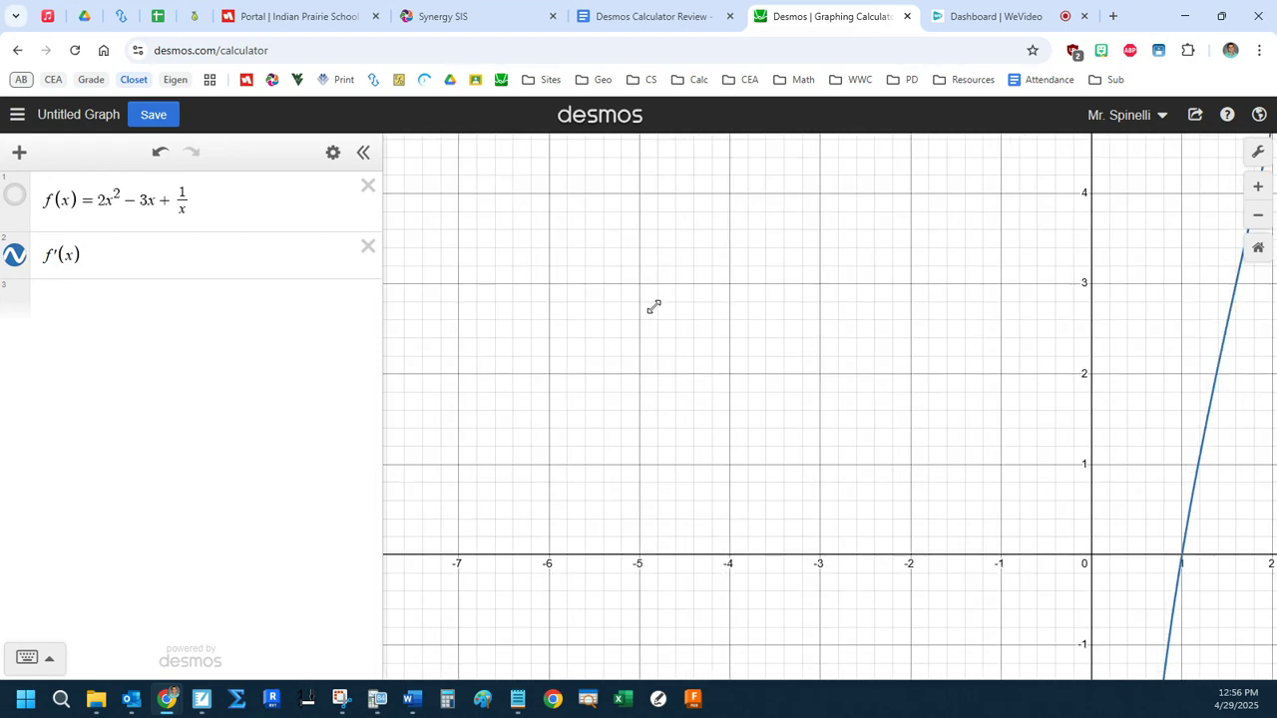
pyautogui.scroll(-4, 654, 307)
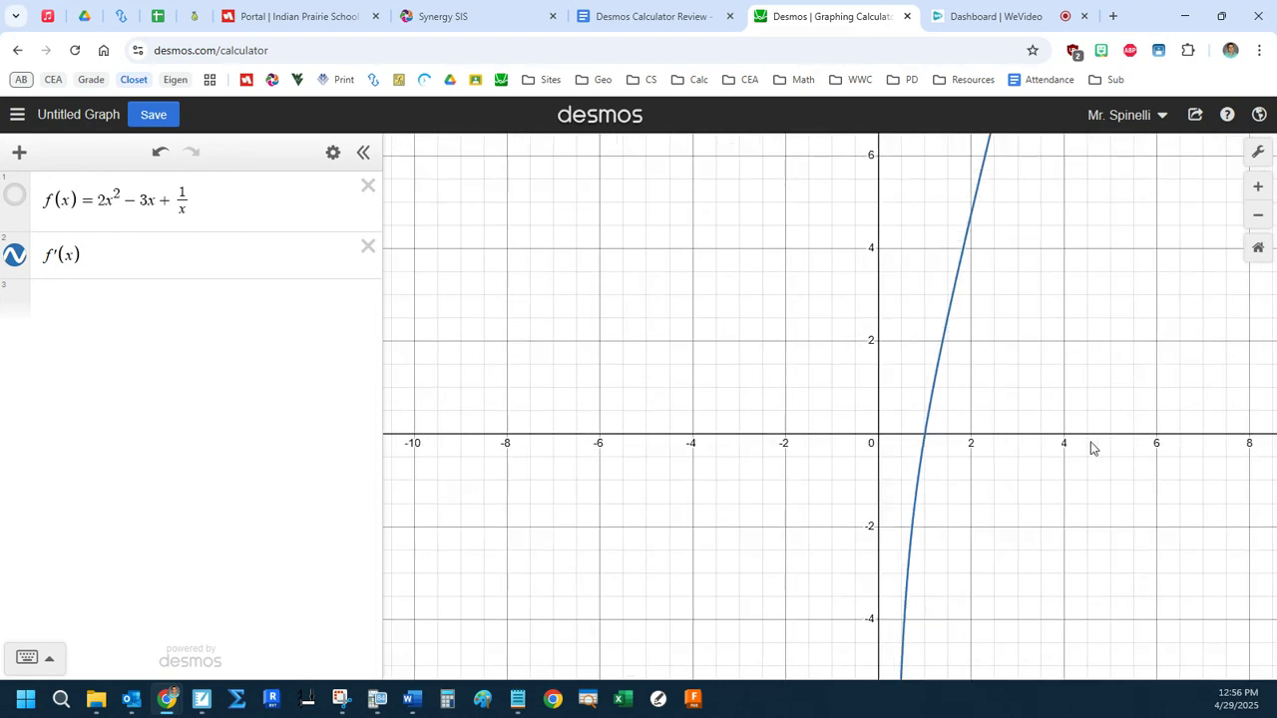
pyautogui.moveTo(1069, 436); pyautogui.dragTo(980, 434)
pyautogui.moveTo(1148, 435); pyautogui.dragTo(1077, 446)
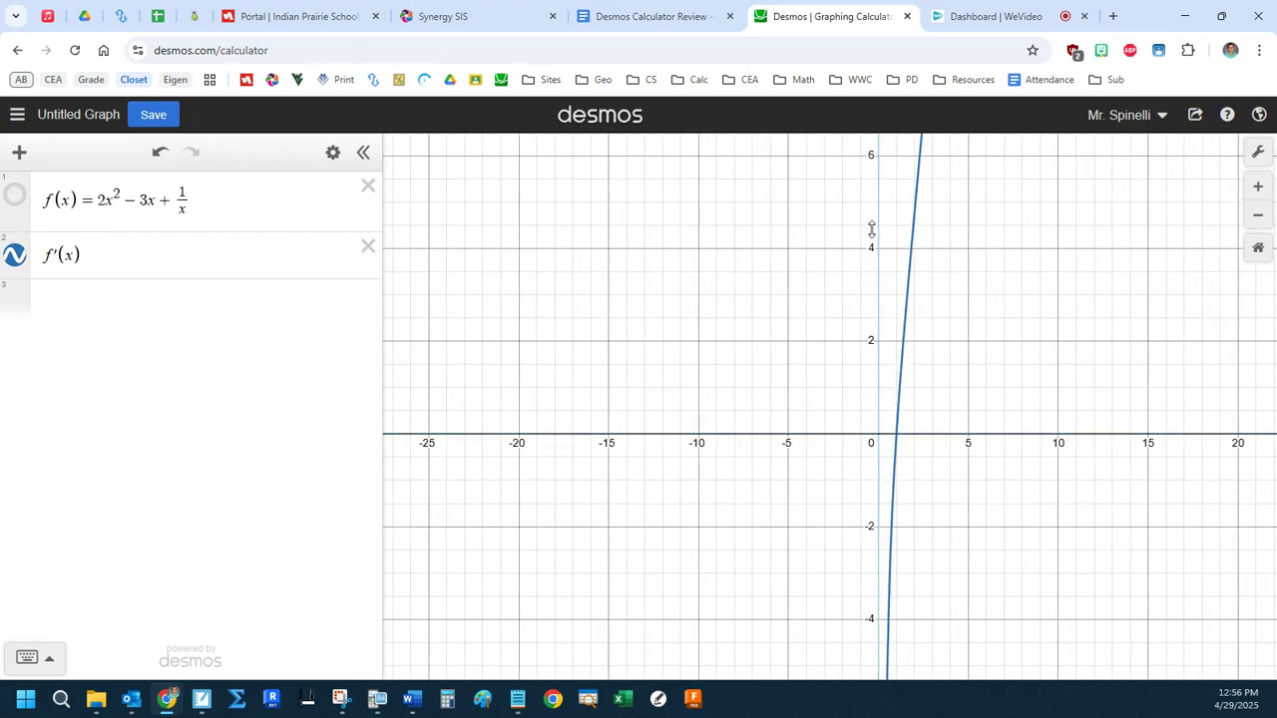
pyautogui.moveTo(870, 170); pyautogui.dragTo(869, 367)
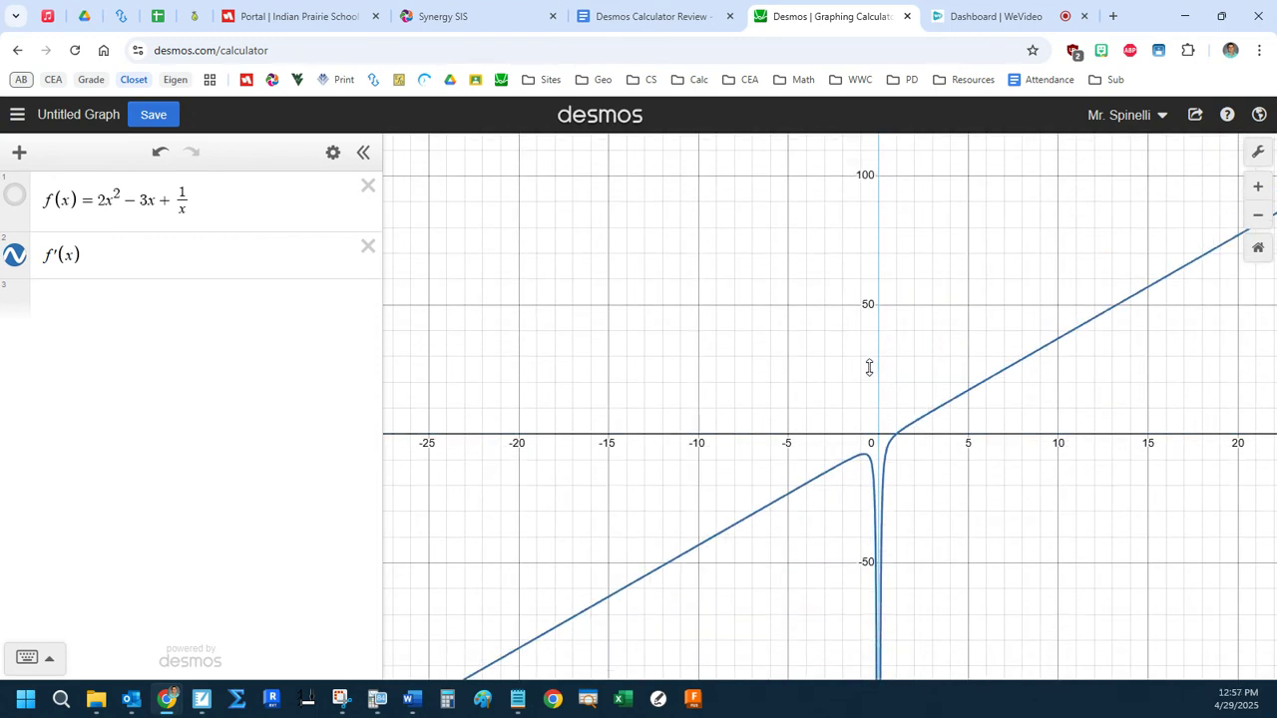
pyautogui.click(1257, 255)
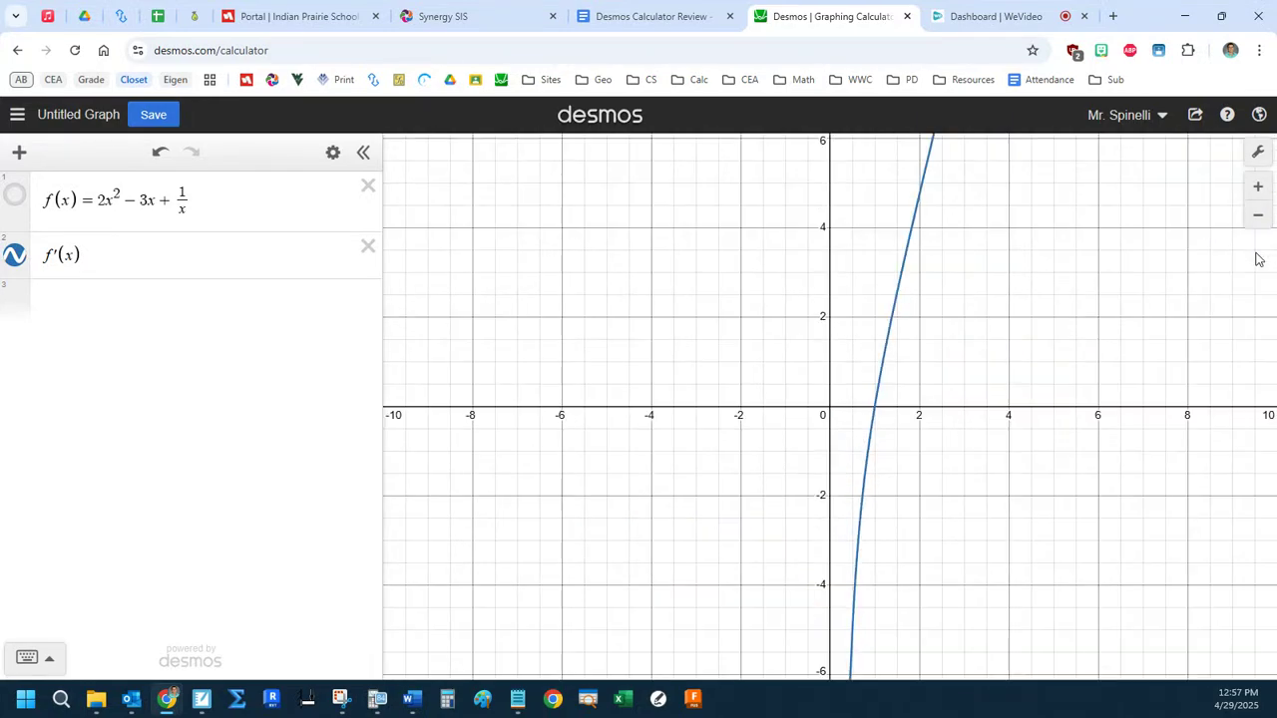
# Rescale the axes to span about −5 to 5 in x and −60 to 60 in y, showing both branches of f′(x).
pyautogui.click(1256, 221)
pyautogui.click(1257, 217)
pyautogui.click(1256, 217)
pyautogui.click(1257, 218)
pyautogui.click(1257, 218)
pyautogui.click(1256, 218)
pyautogui.click(1257, 187)
pyautogui.click(1257, 187)
pyautogui.click(1257, 188)
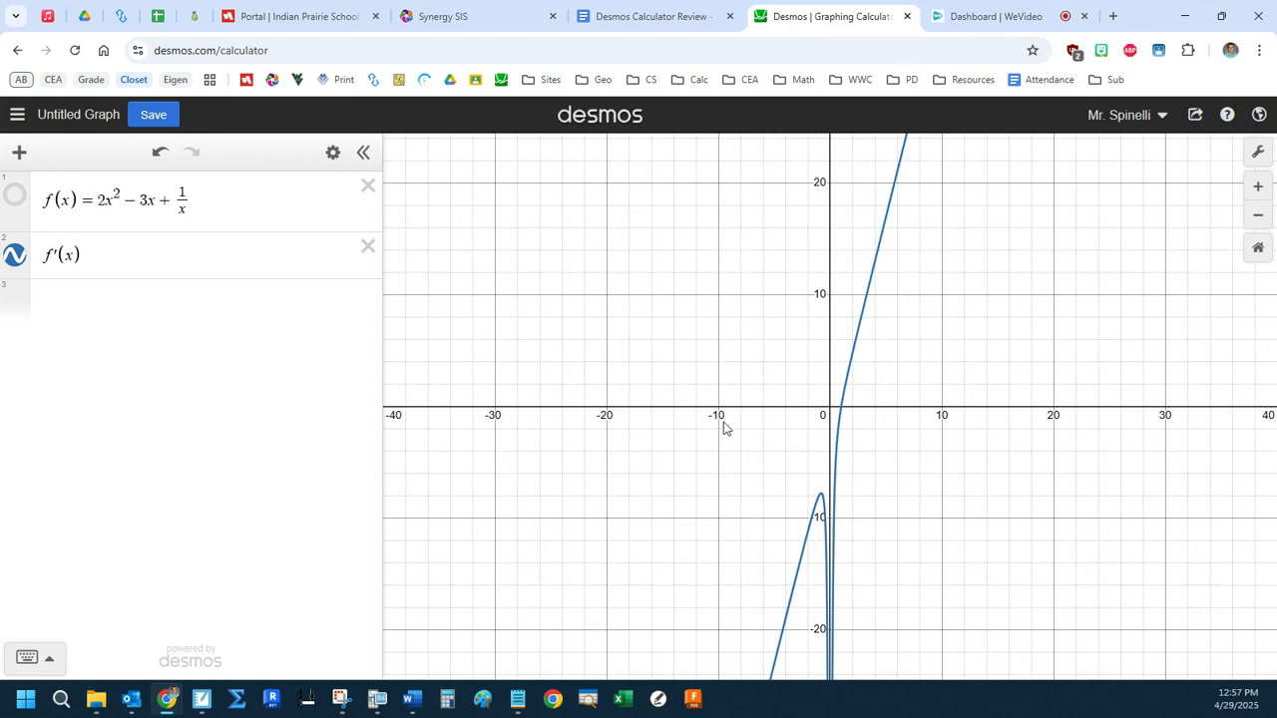
pyautogui.moveTo(731, 415); pyautogui.dragTo(541, 428)
pyautogui.moveTo(688, 414); pyautogui.dragTo(544, 415)
pyautogui.moveTo(818, 290); pyautogui.dragTo(826, 319)
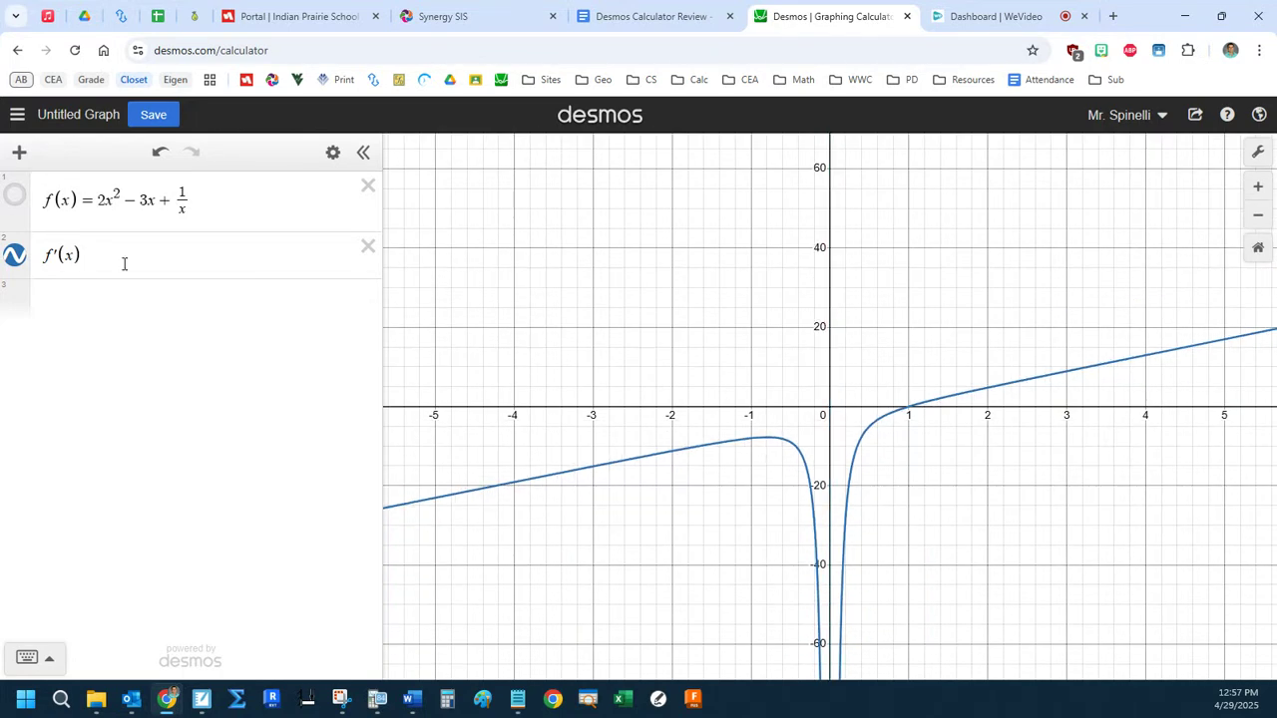
# Graph the second derivative f″(x) as a third expression and hide the graph of f′(x).
pyautogui.click(111, 293)
pyautogui.write("f''(x)")
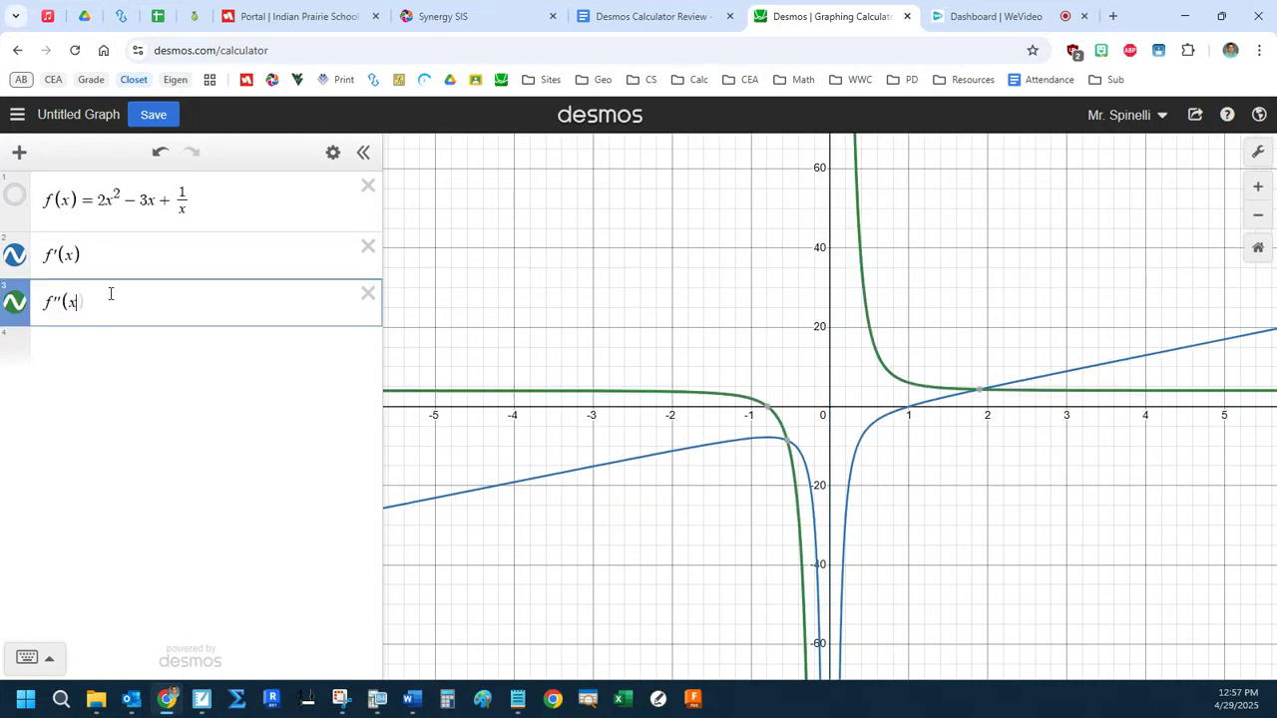
pyautogui.click(15, 255)
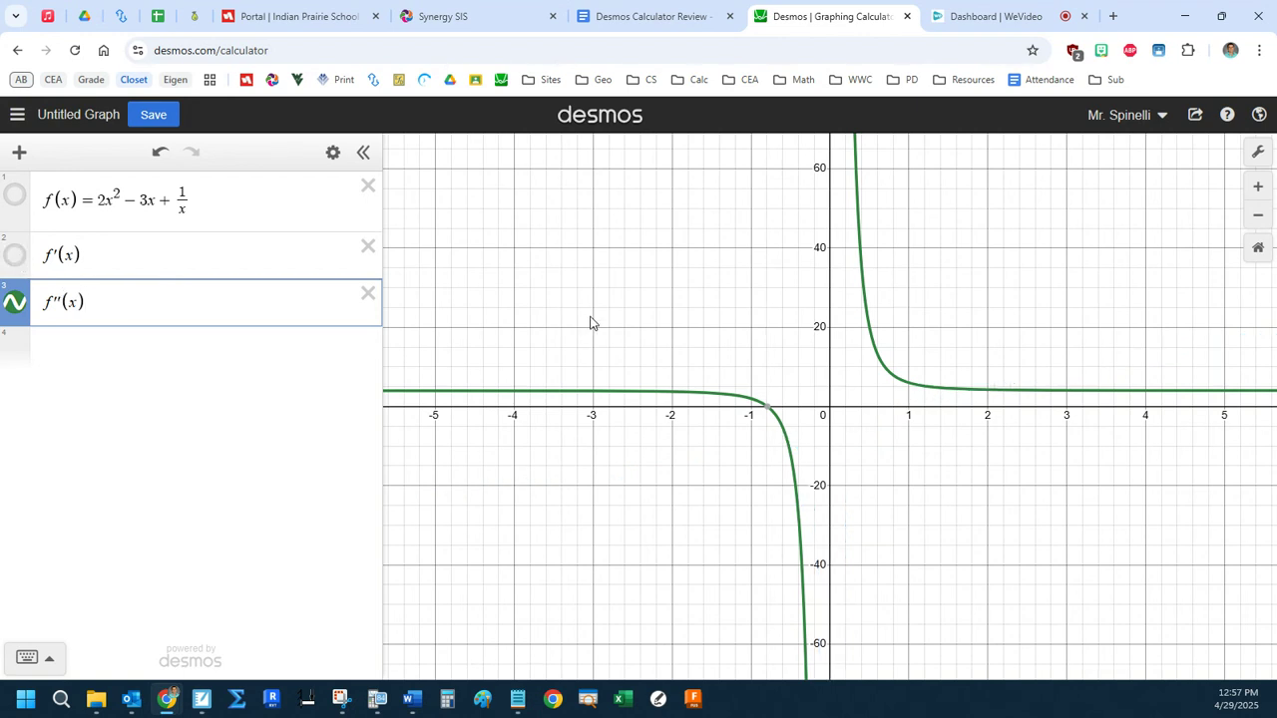
# Inspect the x-intercept of f″(x) and examine its branches over a wider x-range of about −40 to 40.
pyautogui.click(768, 409)
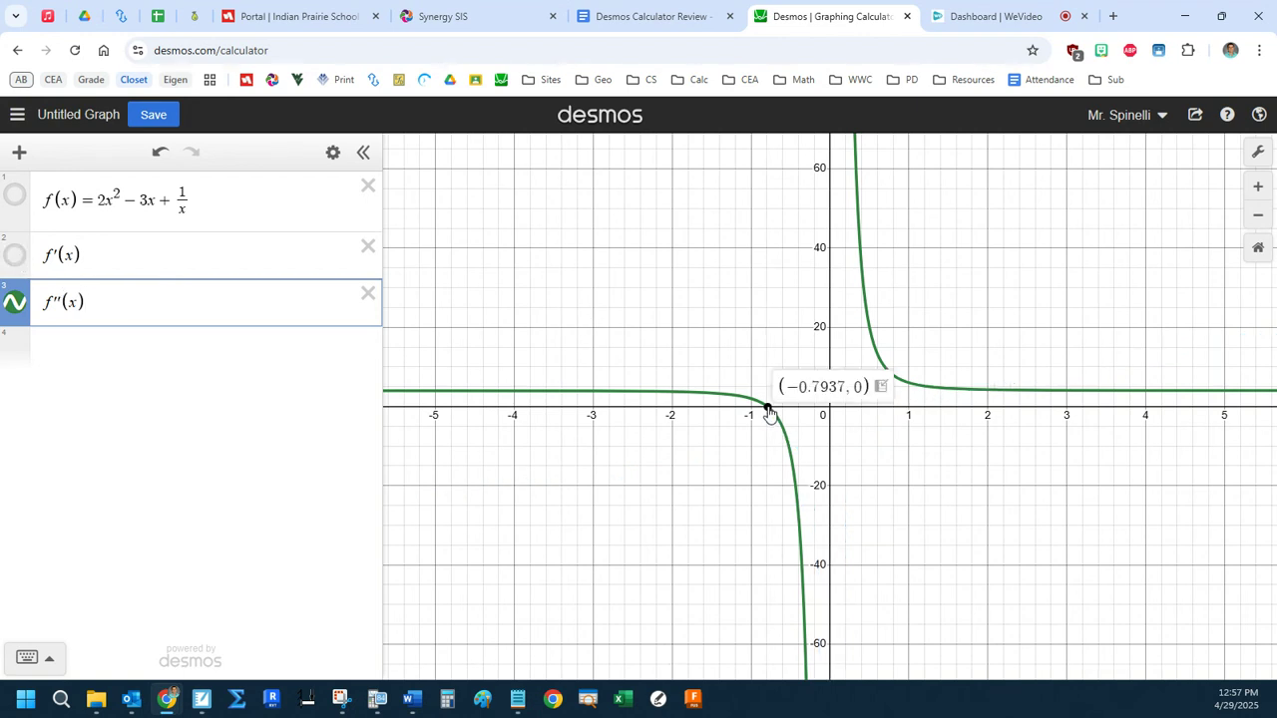
pyautogui.moveTo(788, 387); pyautogui.dragTo(844, 389)
pyautogui.click(769, 411)
pyautogui.click(881, 356)
pyautogui.scroll(-2, 877, 354)
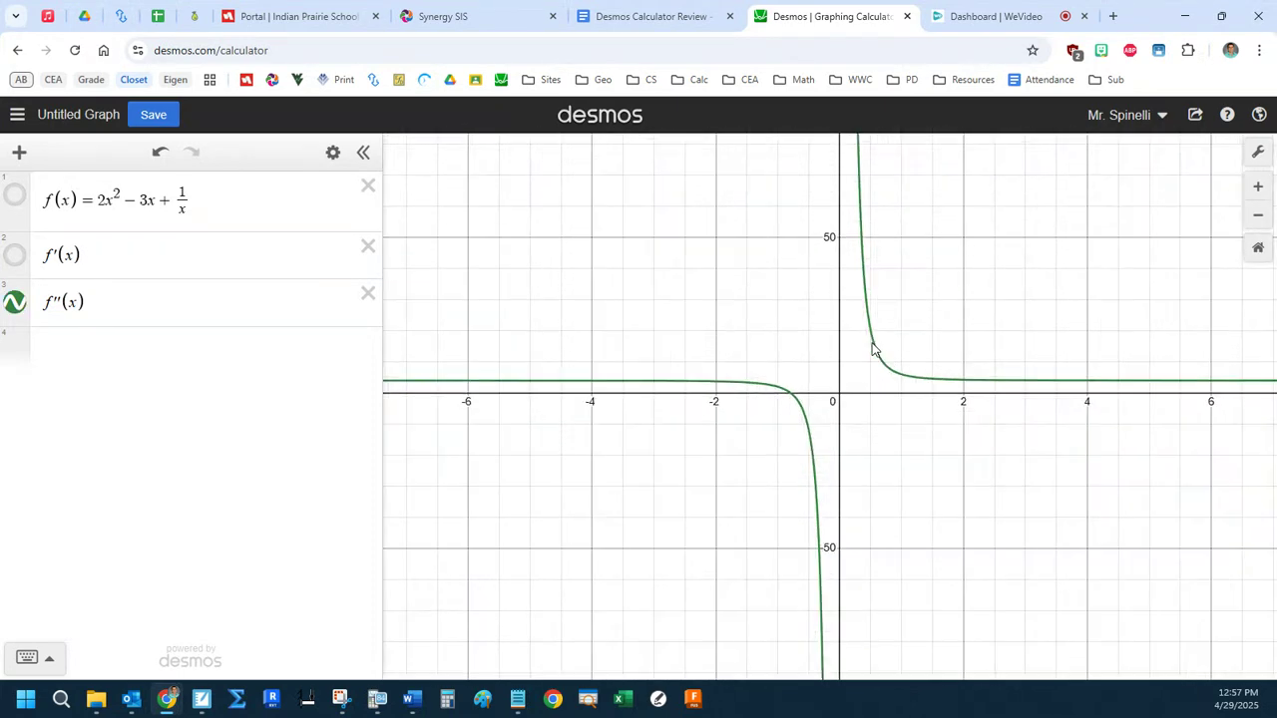
pyautogui.moveTo(1125, 397); pyautogui.dragTo(896, 395)
pyautogui.moveTo(1020, 394); pyautogui.dragTo(1145, 409)
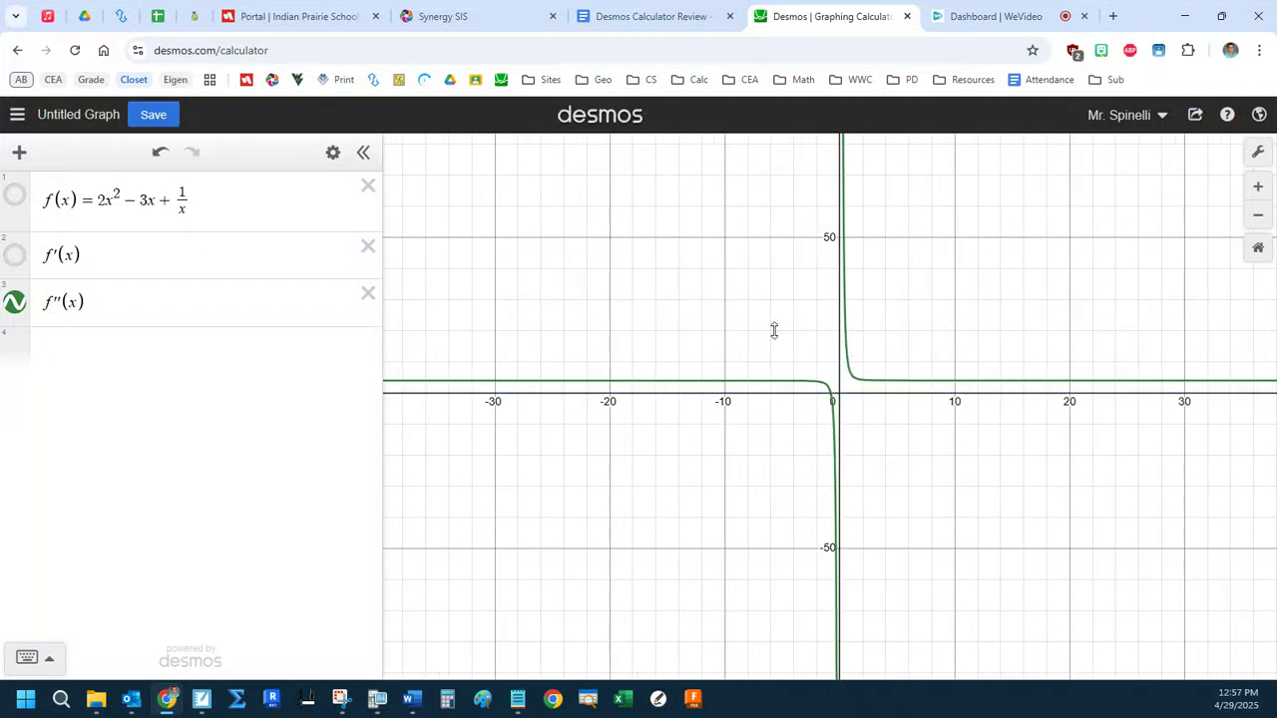
# Graph the hand-computed first derivative 4x − 3 − 1/x² as a fourth expression.
pyautogui.click(135, 349)
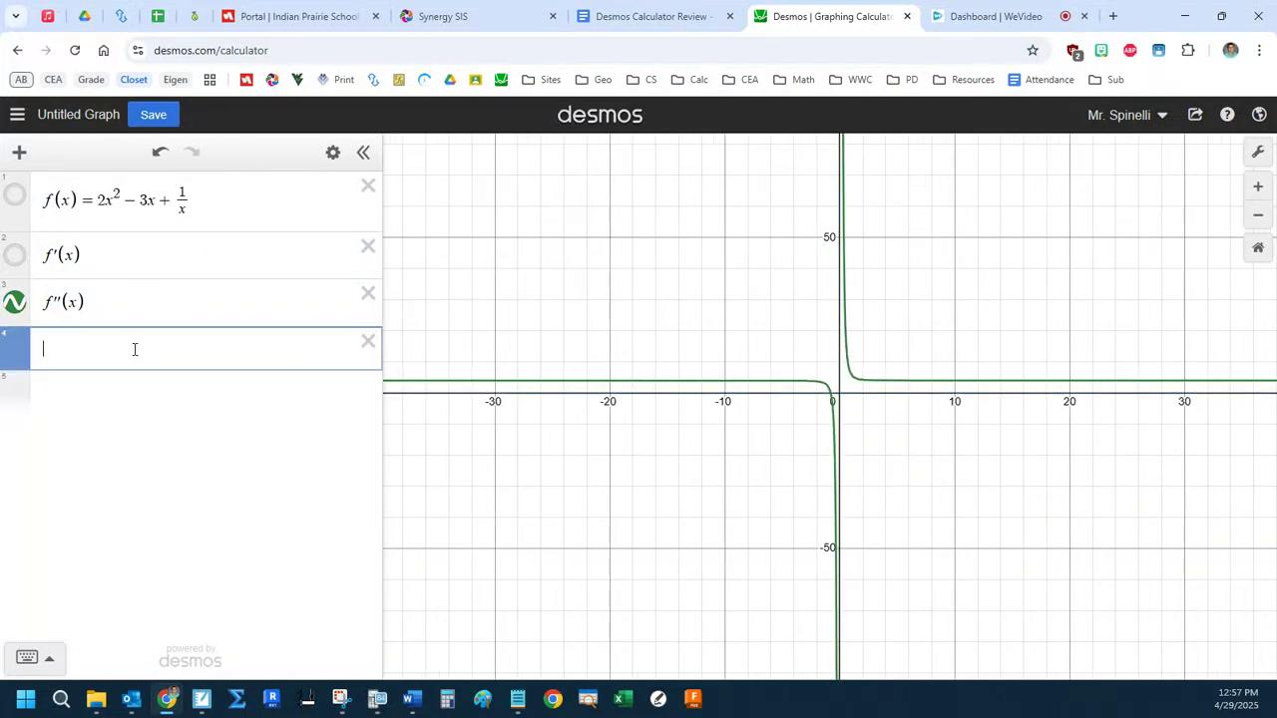
pyautogui.write('4x')
pyautogui.write('-3')
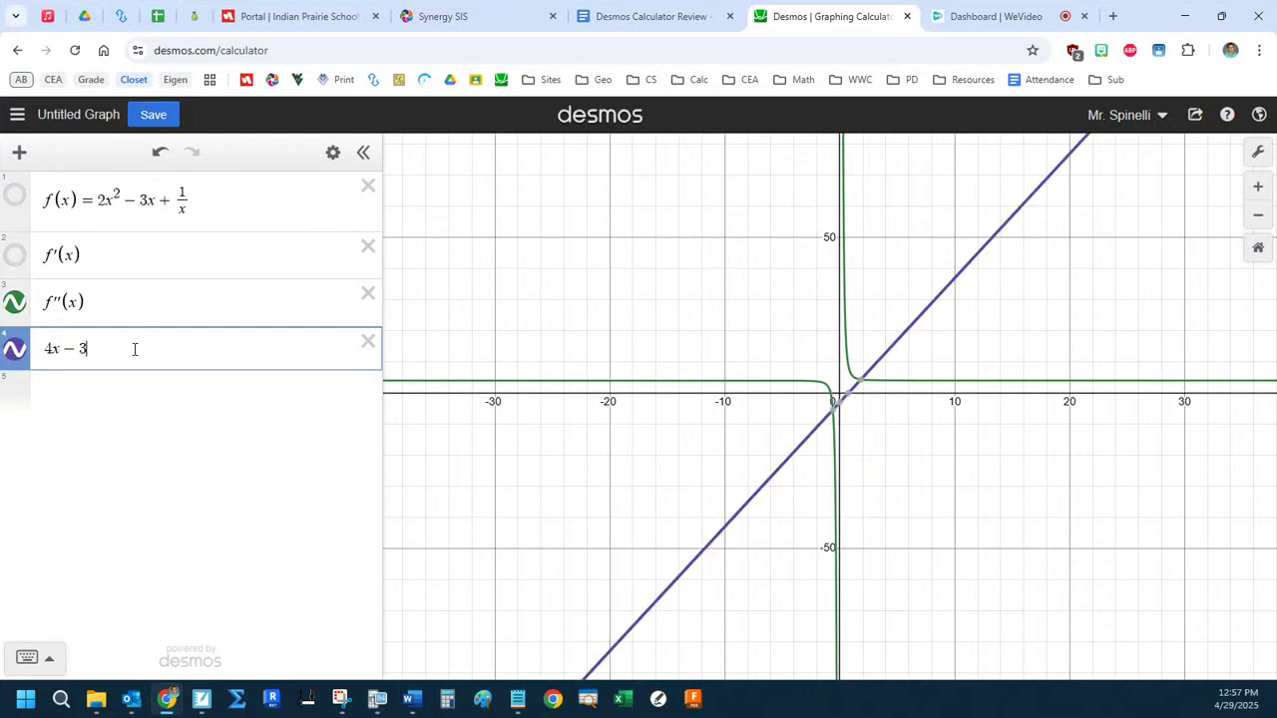
pyautogui.write('-1/x^2')
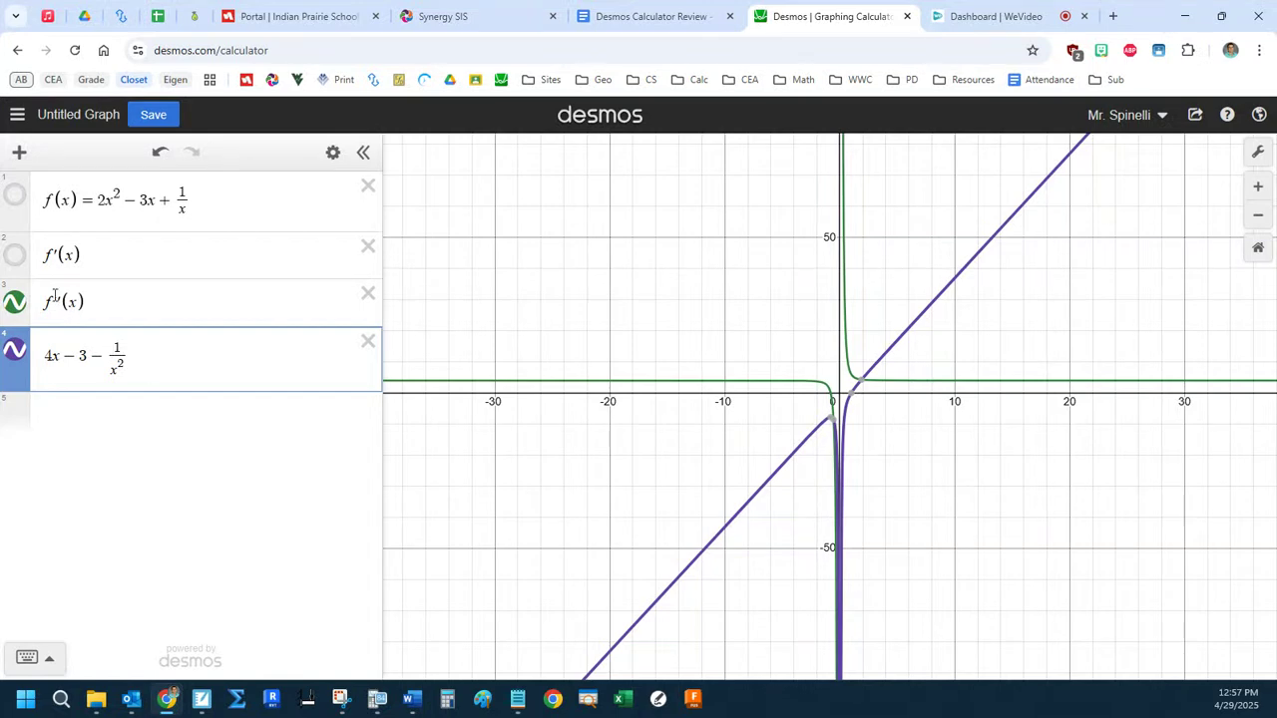
# Hide f″(x), show f′(x), and toggle the graph of 4x − 3 − 1/x² to compare it with f′(x).
pyautogui.click(15, 301)
pyautogui.click(14, 256)
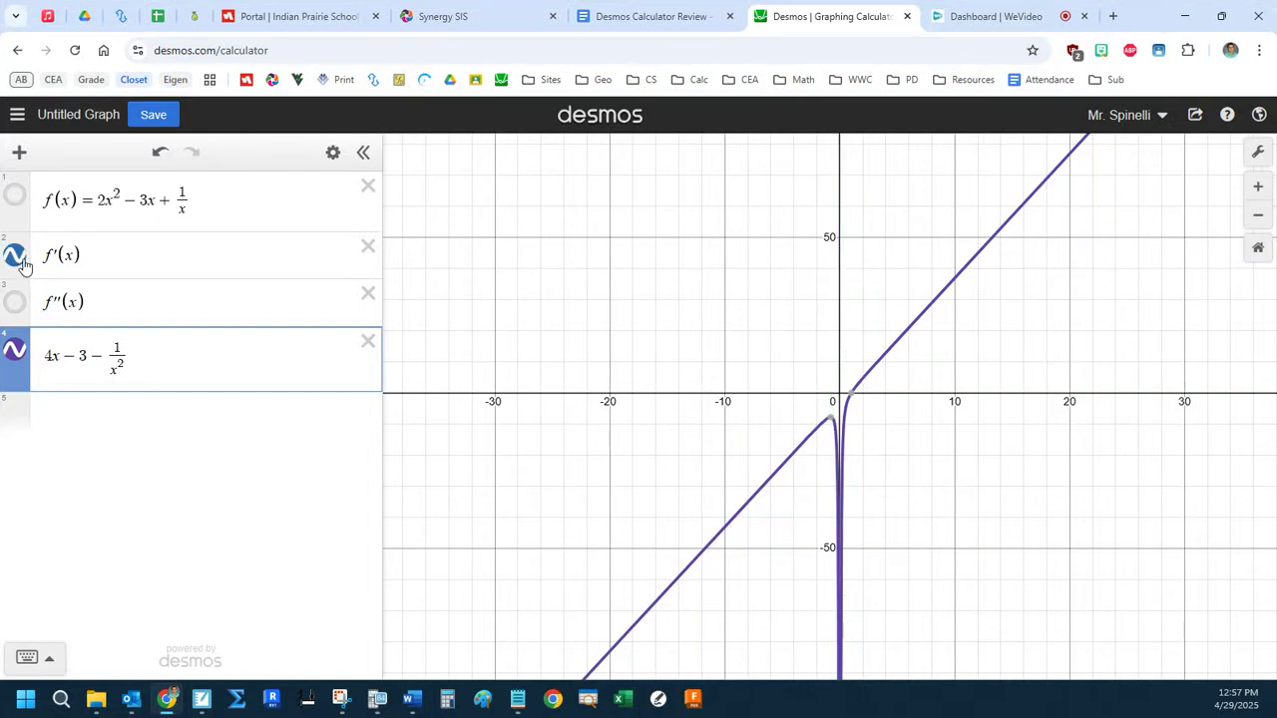
pyautogui.click(15, 351)
pyautogui.click(17, 354)
pyautogui.click(17, 354)
pyautogui.click(17, 354)
pyautogui.click(17, 354)
pyautogui.click(17, 354)
# Graph the hand-computed second derivative 4 + 2/x³ as a fifth expression.
pyautogui.click(141, 411)
pyautogui.write('4-')
pyautogui.press('BackSpace')
pyautogui.write('+2/x')
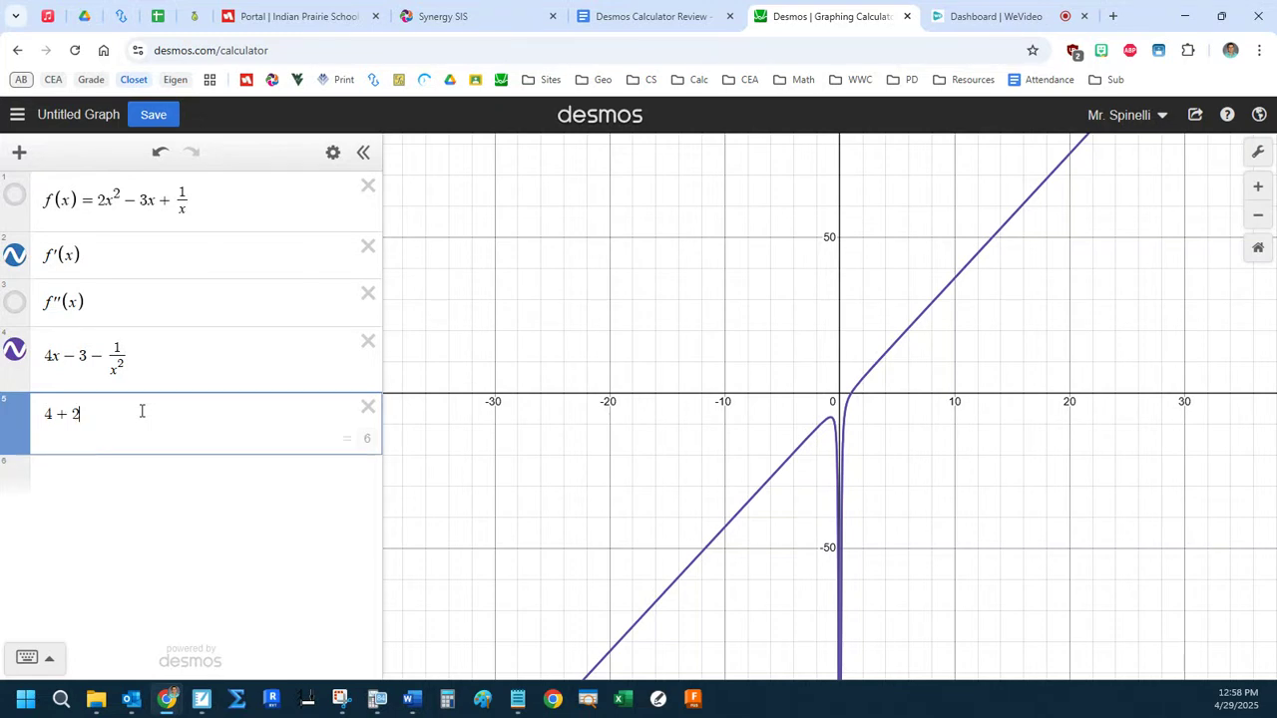
pyautogui.write('^3')
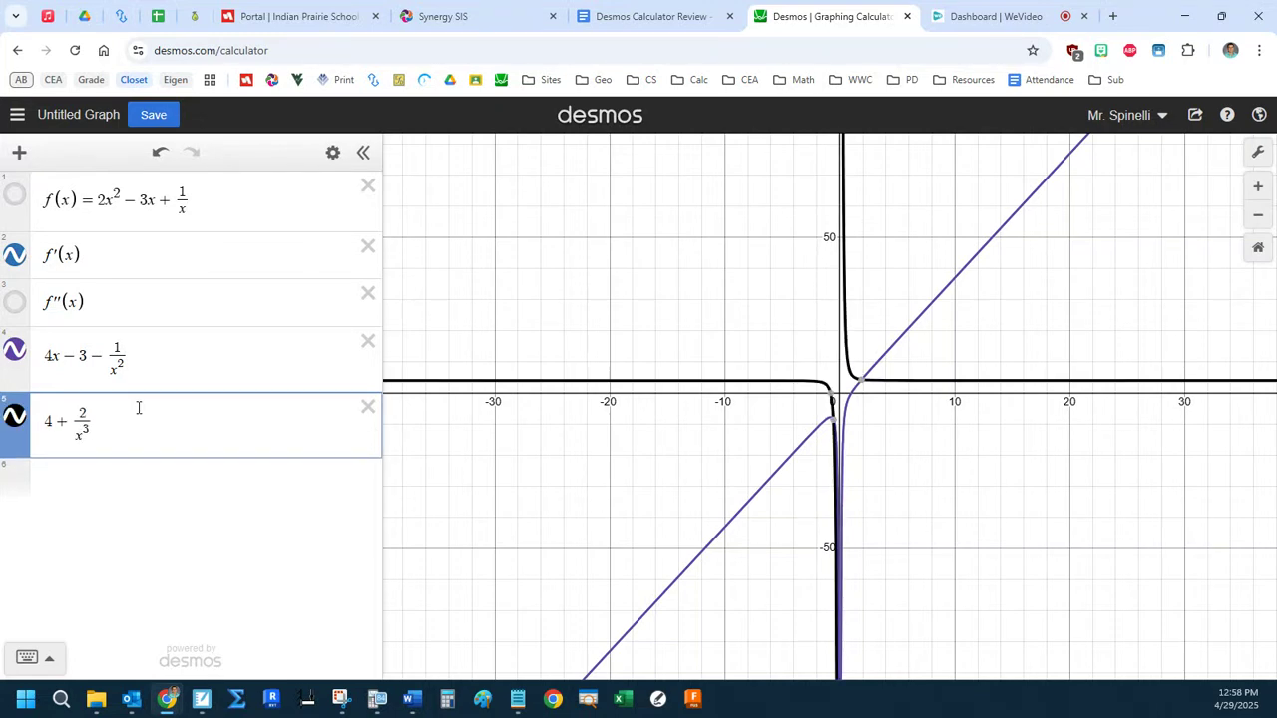
# Show only f″(x) and 4 + 2/x³ for comparison, and move 4 + 2/x³ directly below f″(x) in the list.
pyautogui.click(19, 327)
pyautogui.click(15, 255)
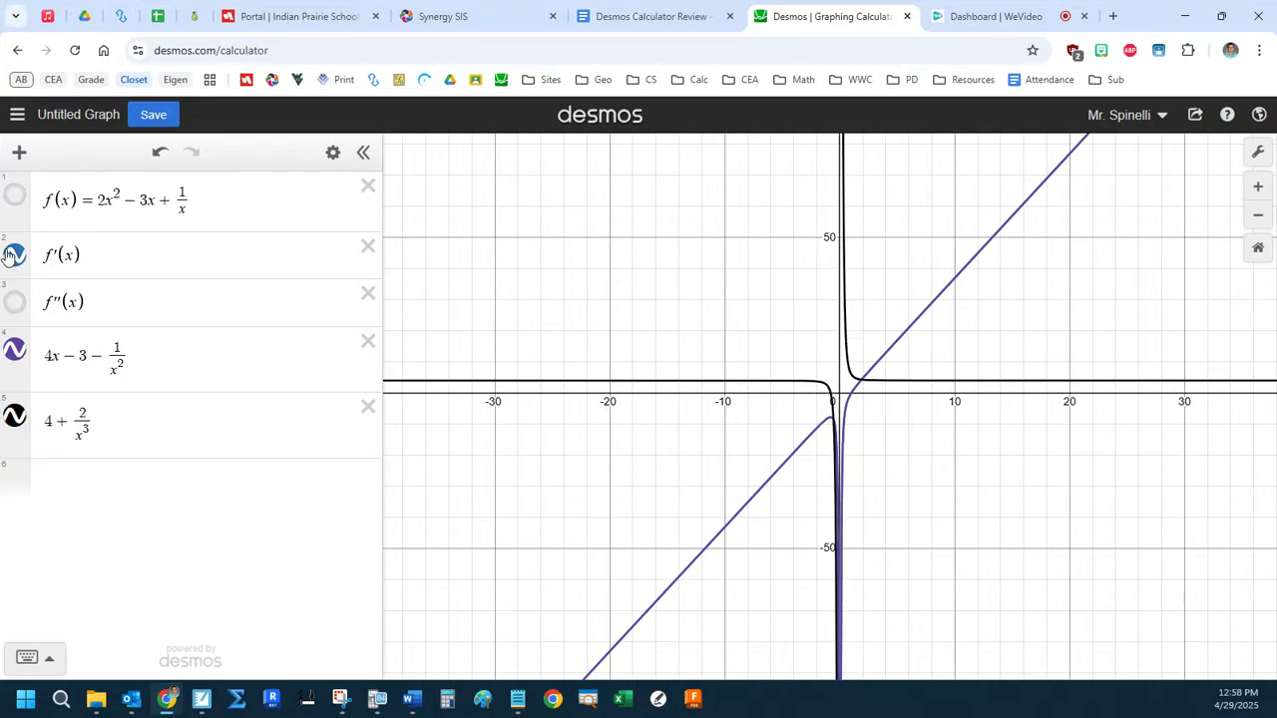
pyautogui.click(15, 349)
pyautogui.click(16, 302)
pyautogui.click(15, 417)
pyautogui.click(15, 417)
pyautogui.moveTo(15, 417); pyautogui.dragTo(24, 342)
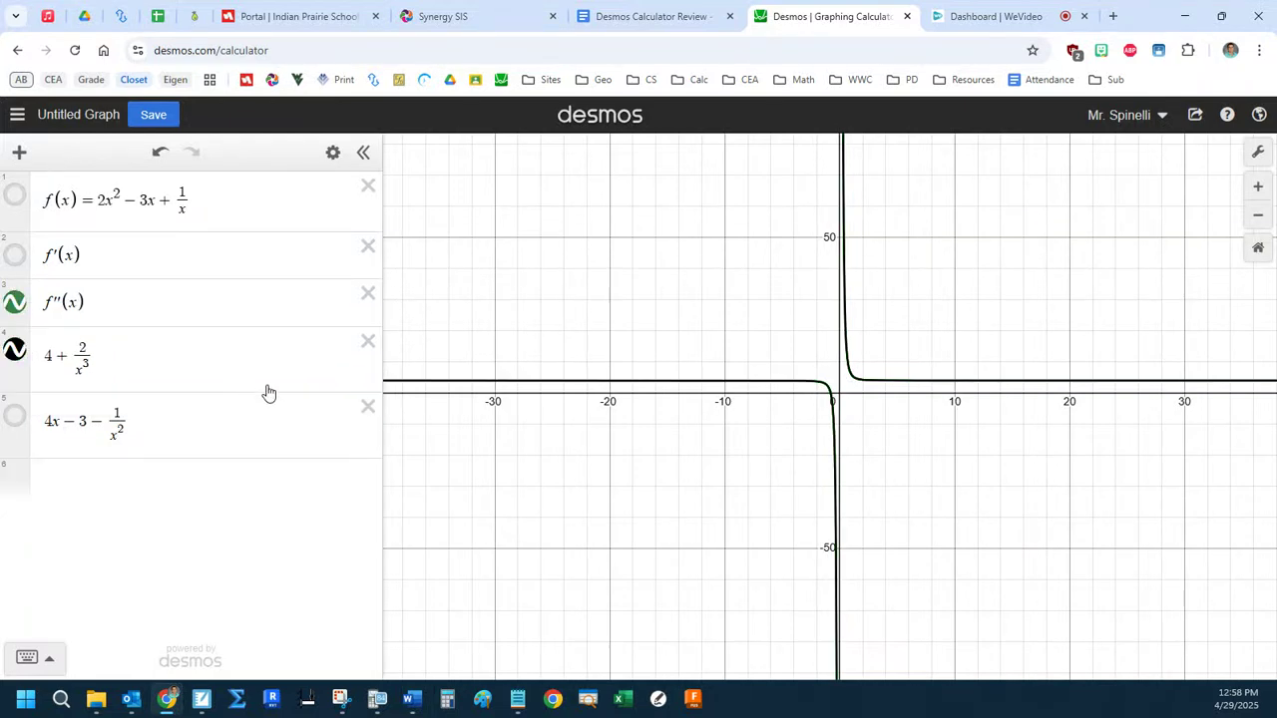
# Delete the four derivative expressions below f(x) and show the graph of f(x) again.
pyautogui.click(366, 249)
pyautogui.click(366, 253)
pyautogui.click(367, 256)
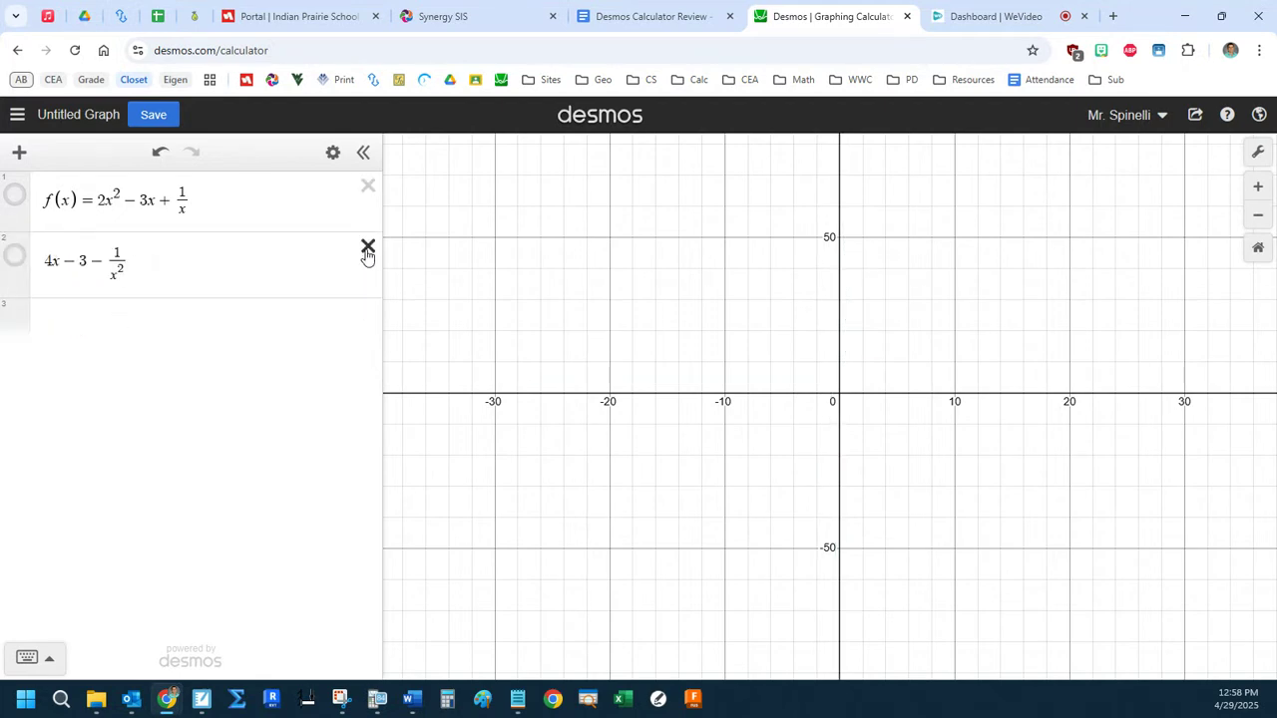
pyautogui.click(366, 249)
pyautogui.click(16, 197)
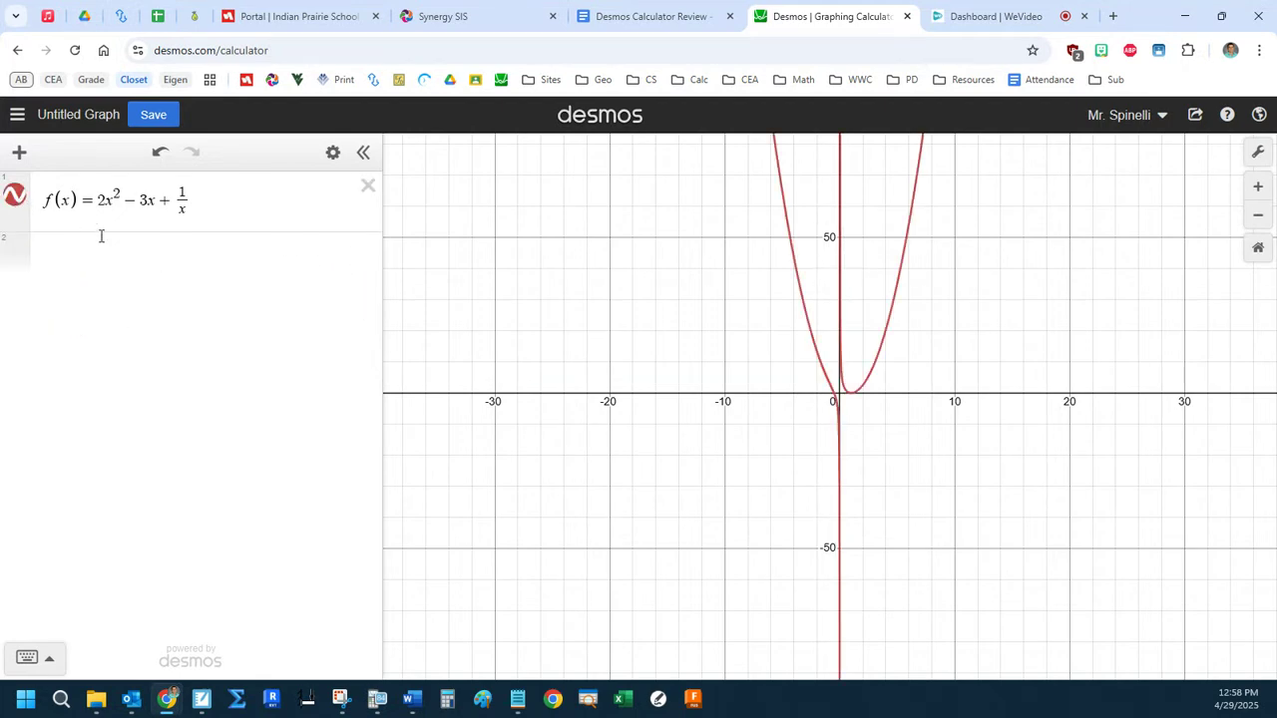
# Add a note below f(x) reading "When is the instantaneous rate of change equal to the average rate of change on the interval".
pyautogui.click(222, 213)
pyautogui.click(19, 157)
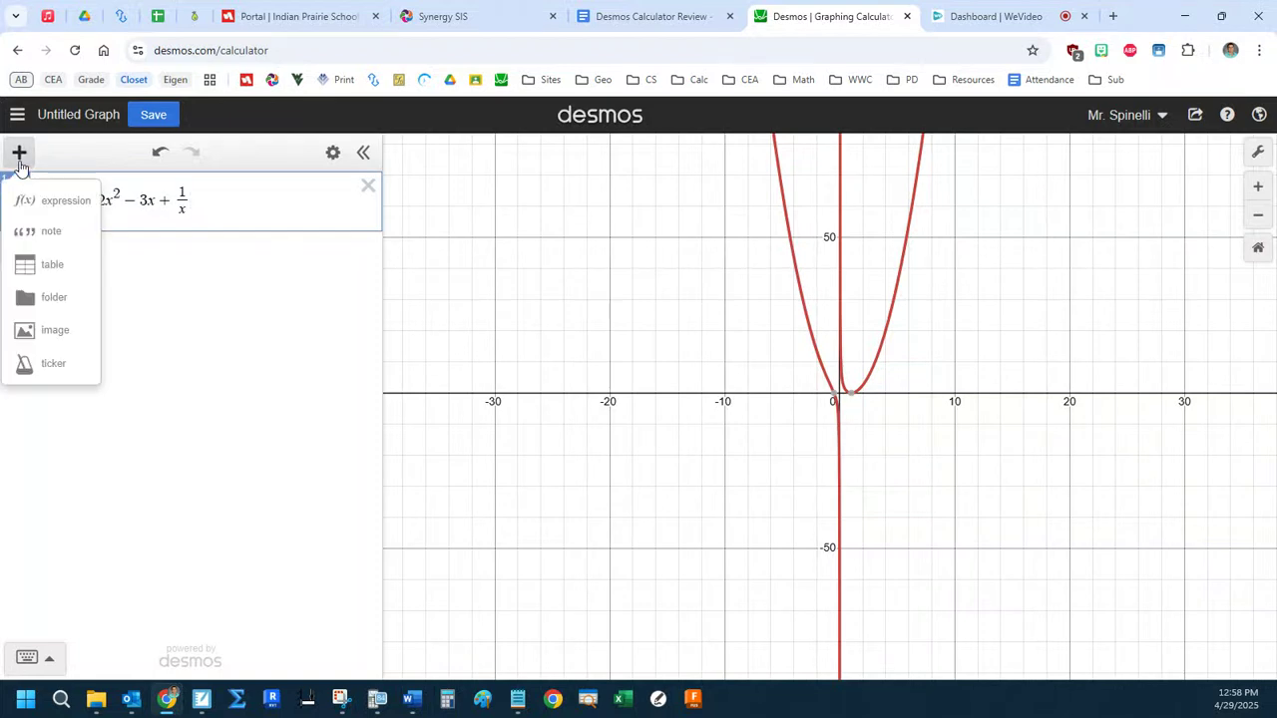
pyautogui.click(45, 230)
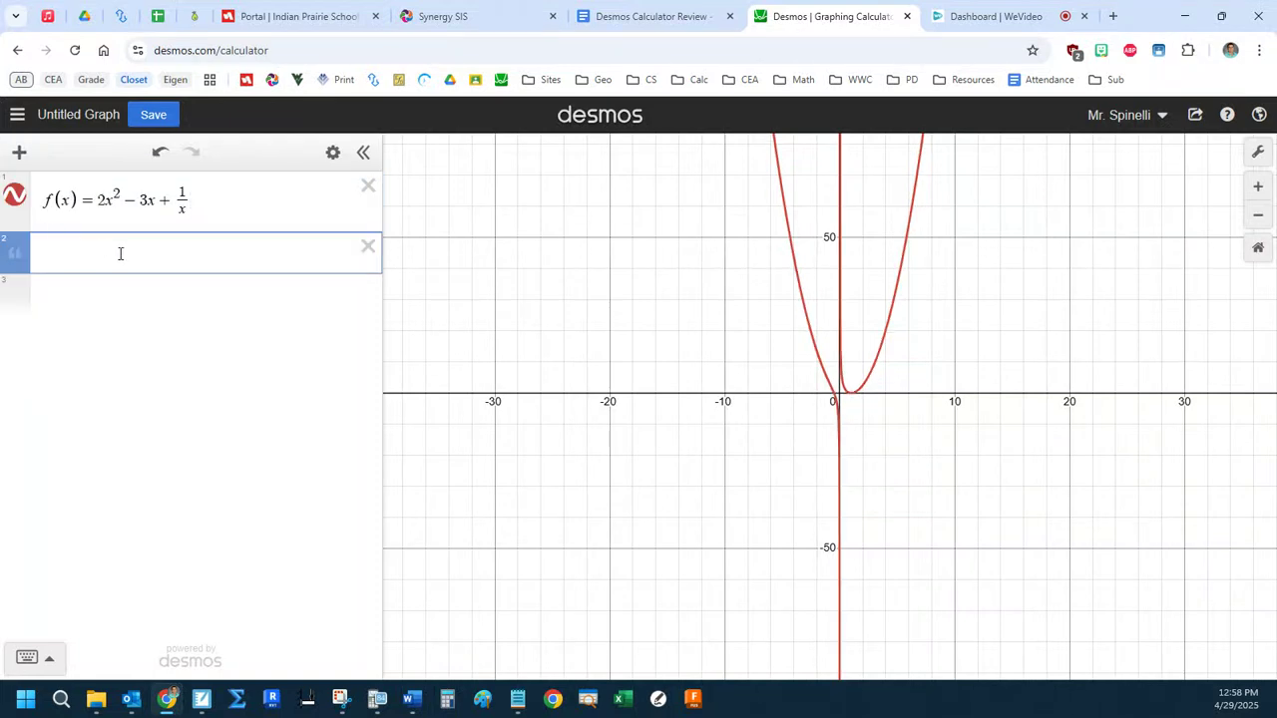
pyautogui.write('When is the instantaneous rate of change on the in')
pyautogui.press('BackSpace')
pyautogui.press('BackSpace')
pyautogui.press('BackSpace')
pyautogui.press('BackSpace')
pyautogui.press('BackSpace')
pyautogui.press('BackSpace')
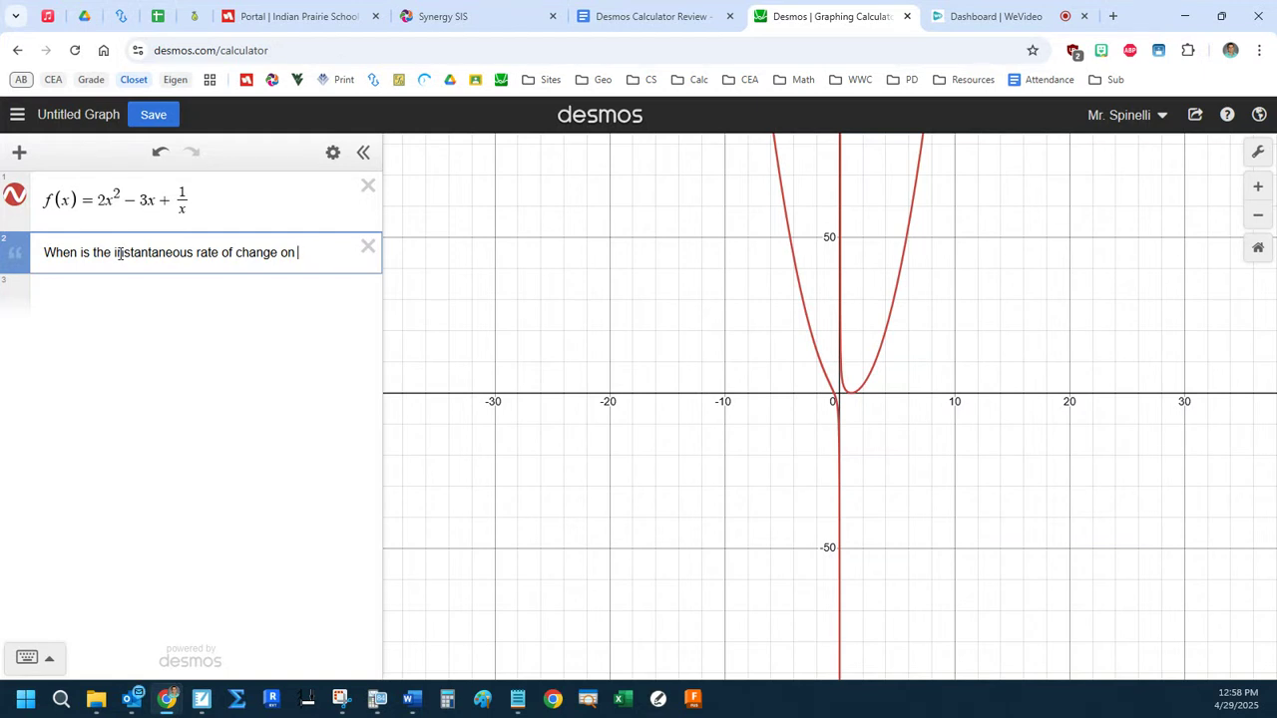
pyautogui.press('BackSpace')
pyautogui.press('BackSpace')
pyautogui.write('equal to the average rat')
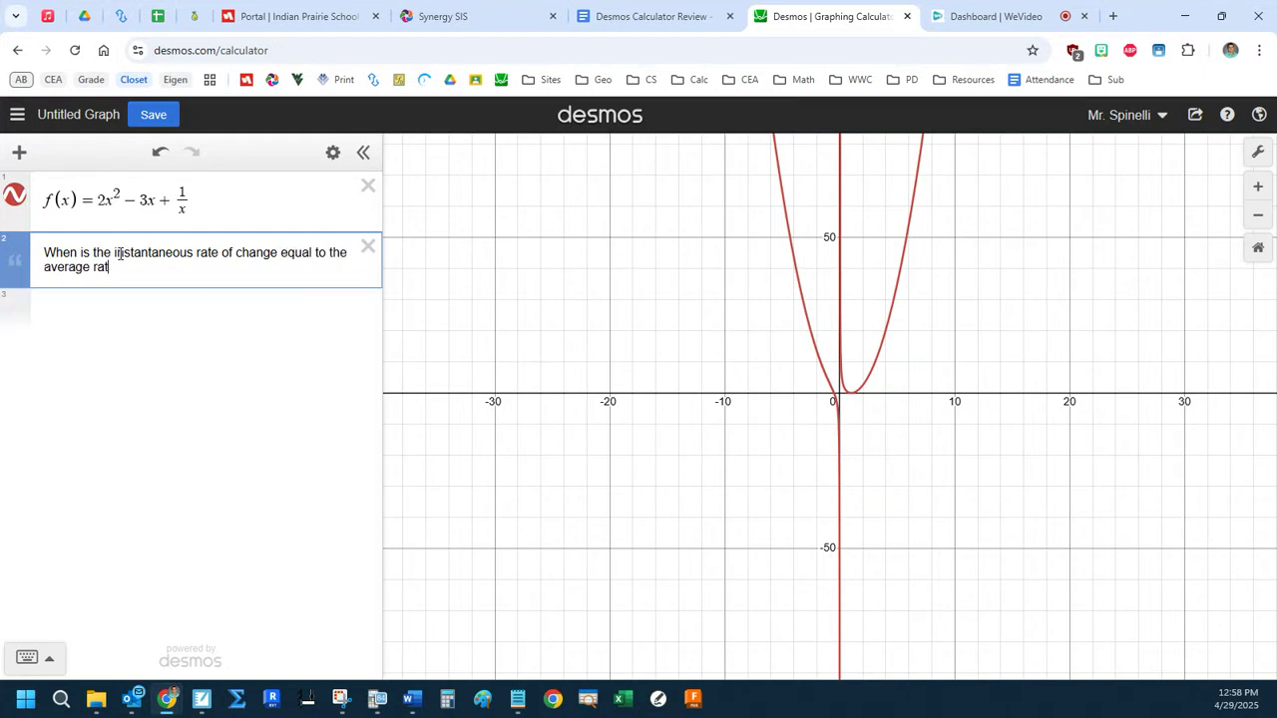
pyautogui.write('e of change on the interval ')
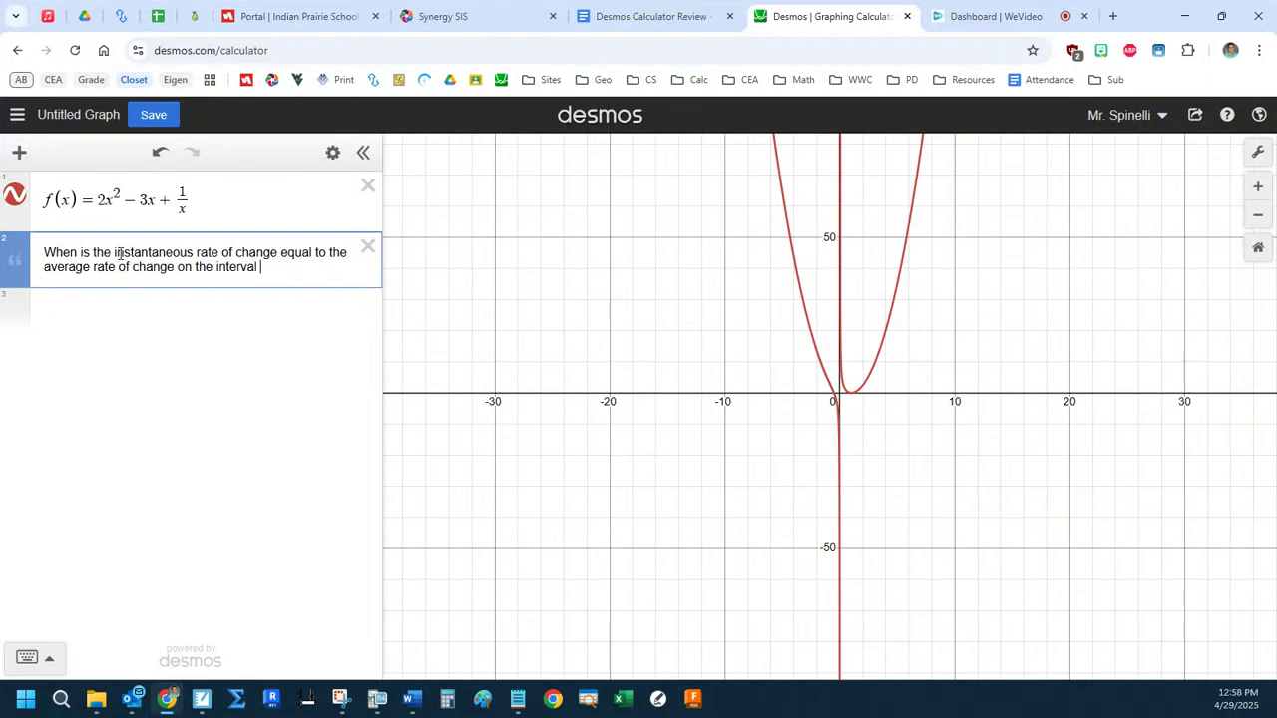
pyautogui.write('2<=t<=5')
# Complete the note's question with the interval (2,5).
pyautogui.moveTo(261, 267); pyautogui.dragTo(336, 262)
pyautogui.write('(2,5')
# Graph the average rate of change as y = (f(5) − f(2))/(5 − 2) and hide the graph of f(x).
pyautogui.click(109, 312)
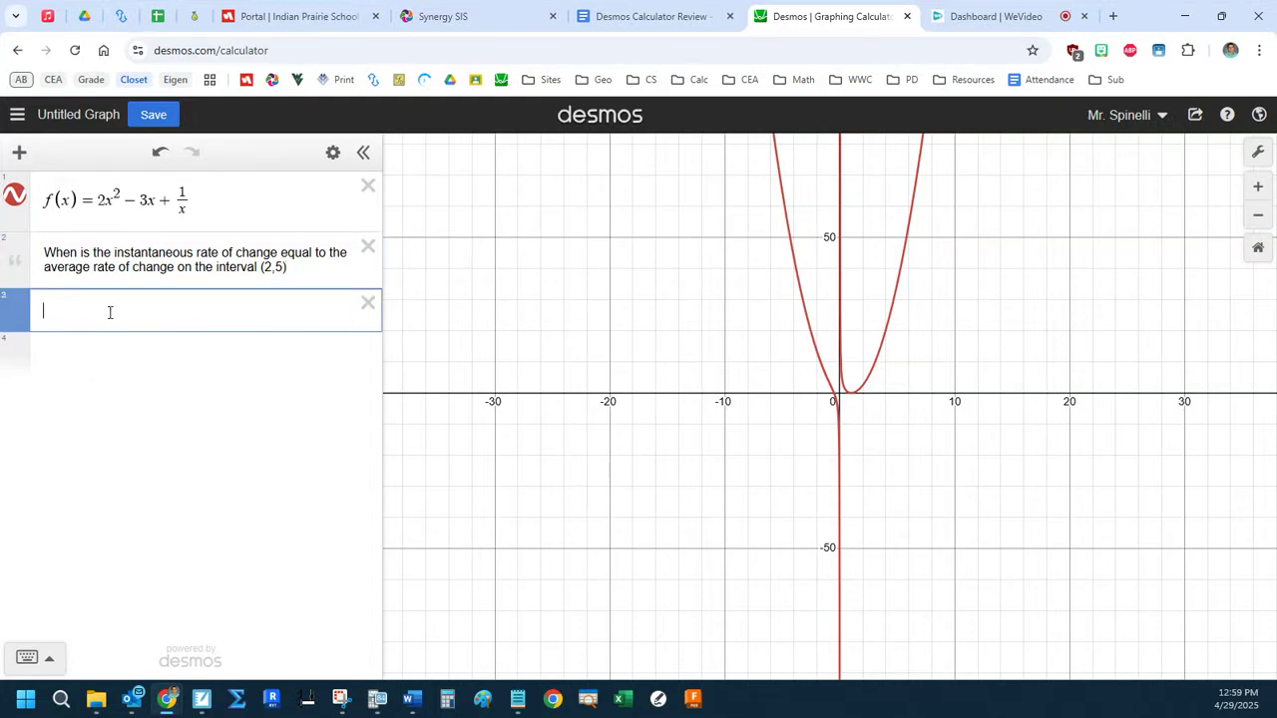
pyautogui.write('/')
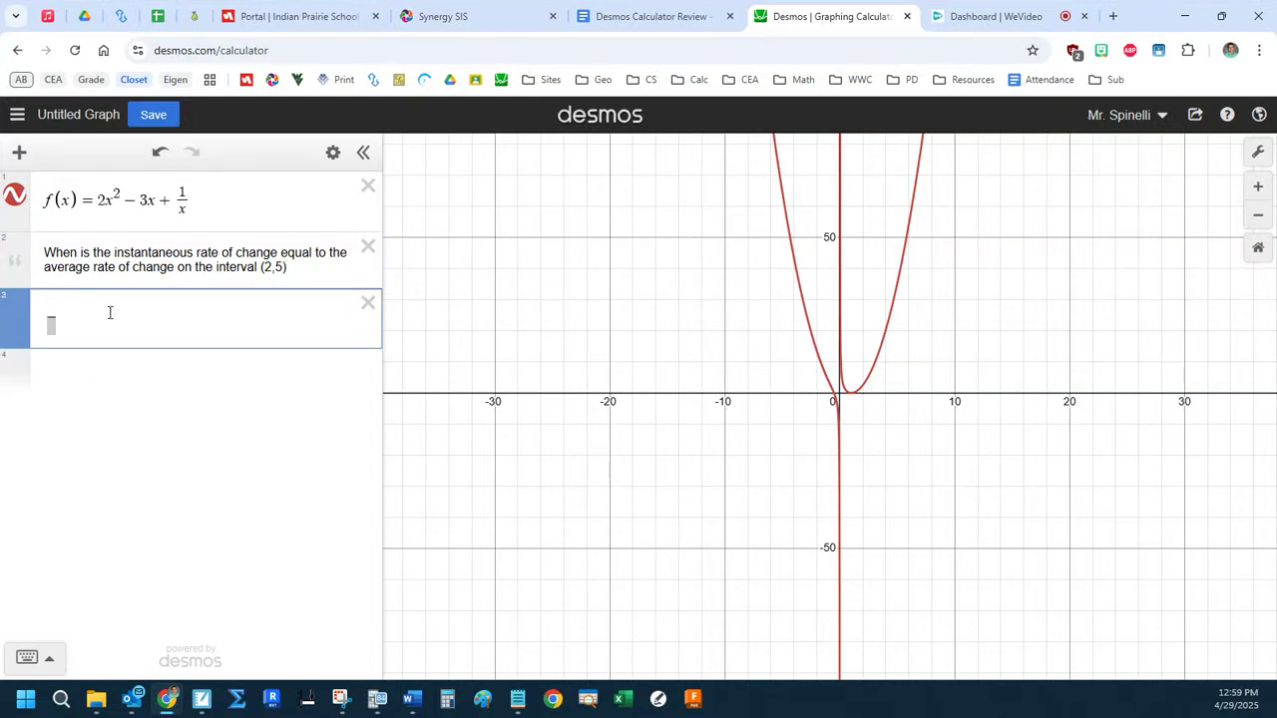
pyautogui.write('f(5)-f(2)')
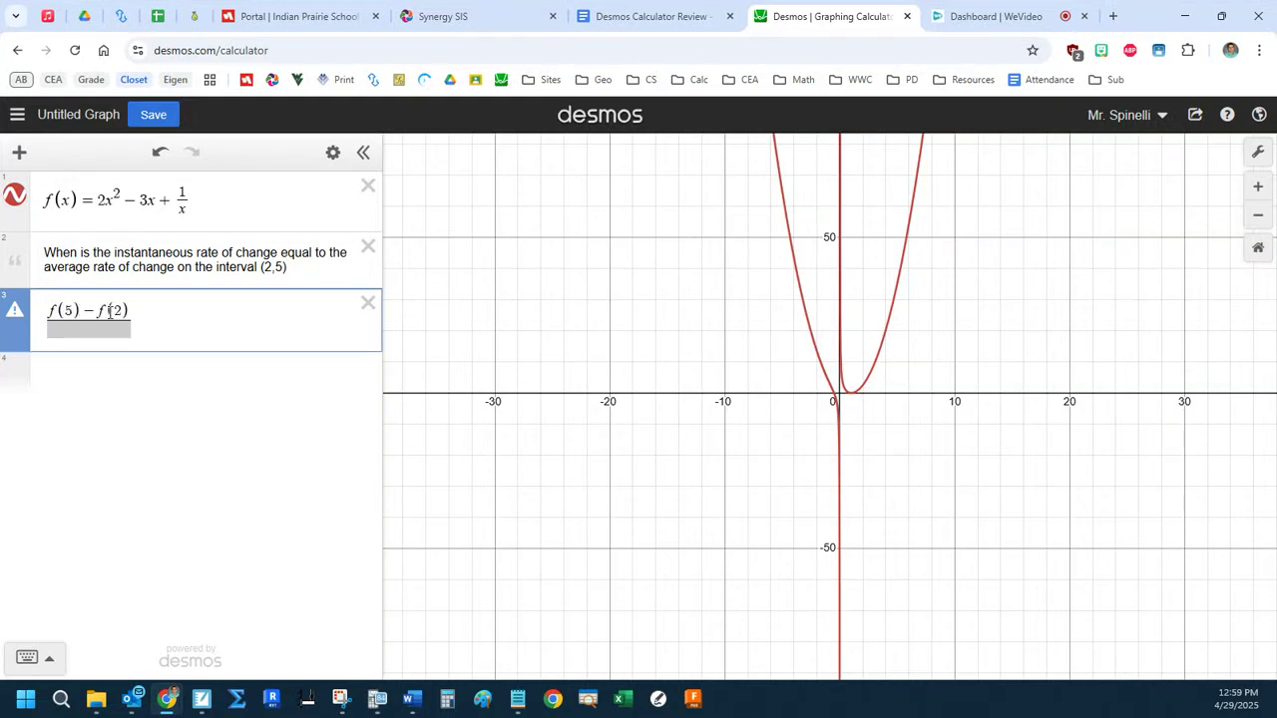
pyautogui.press('Down')
pyautogui.write('5-2')
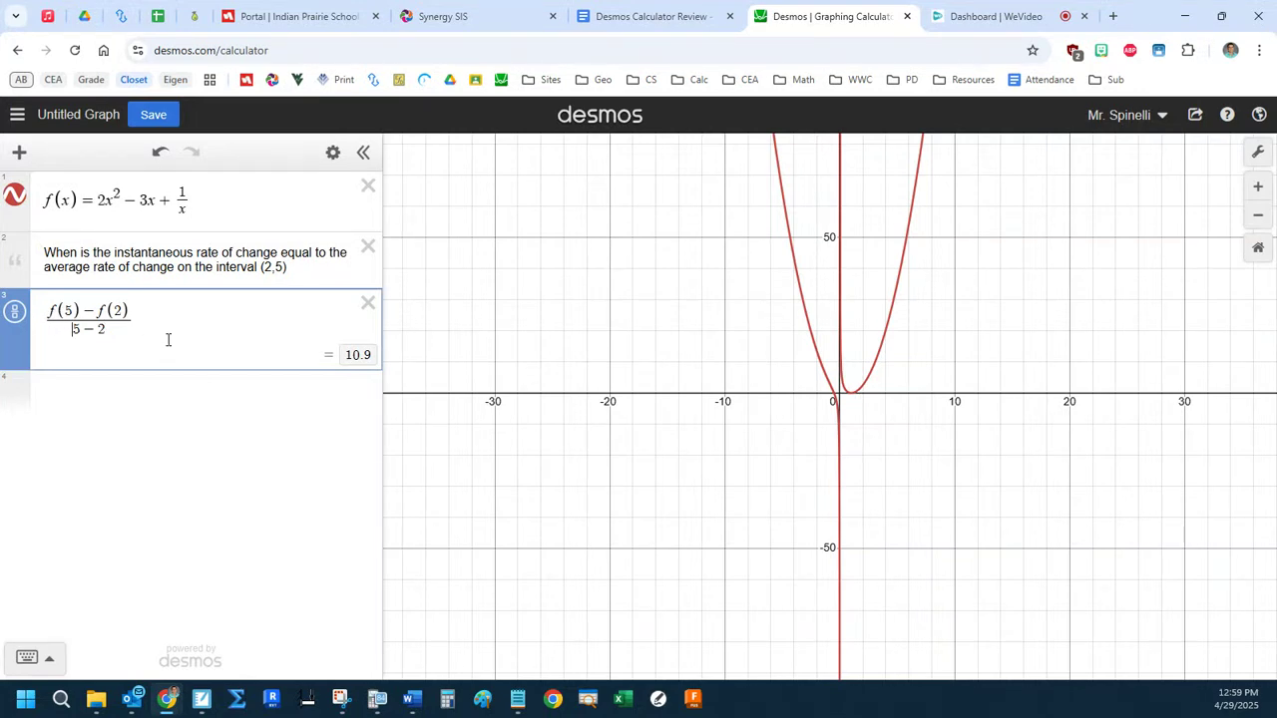
pyautogui.write('y=')
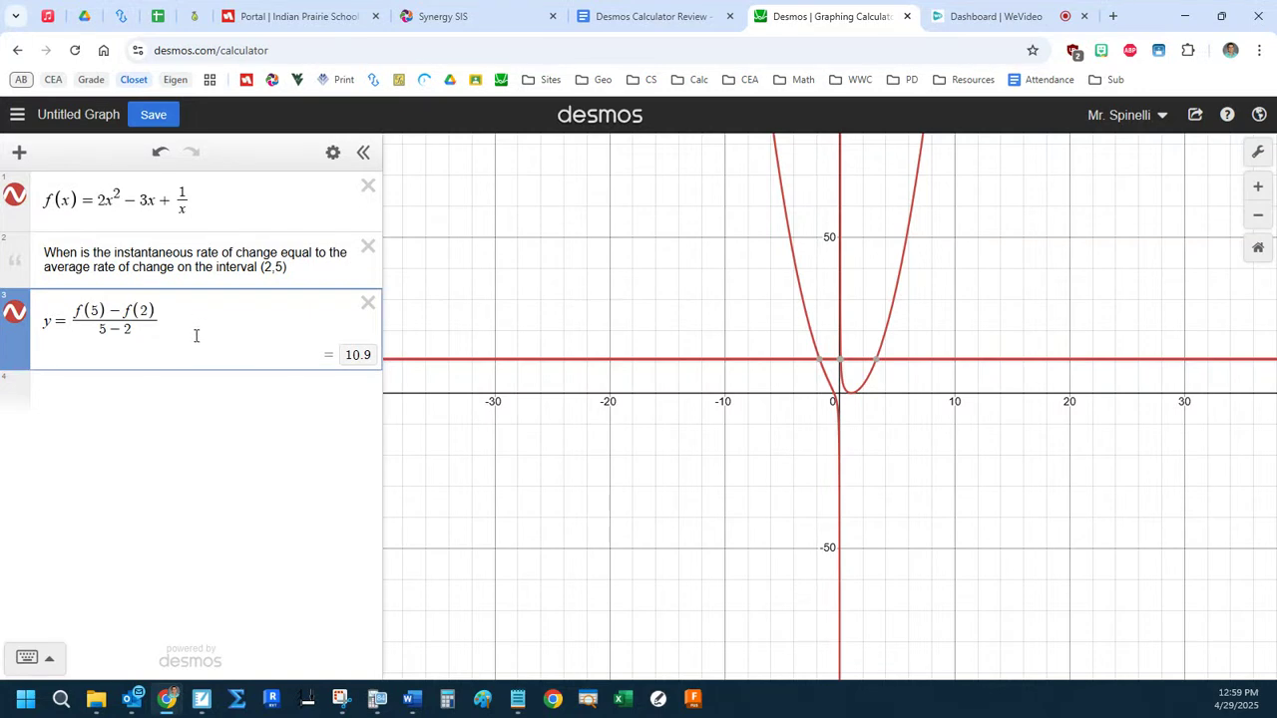
pyautogui.click(15, 199)
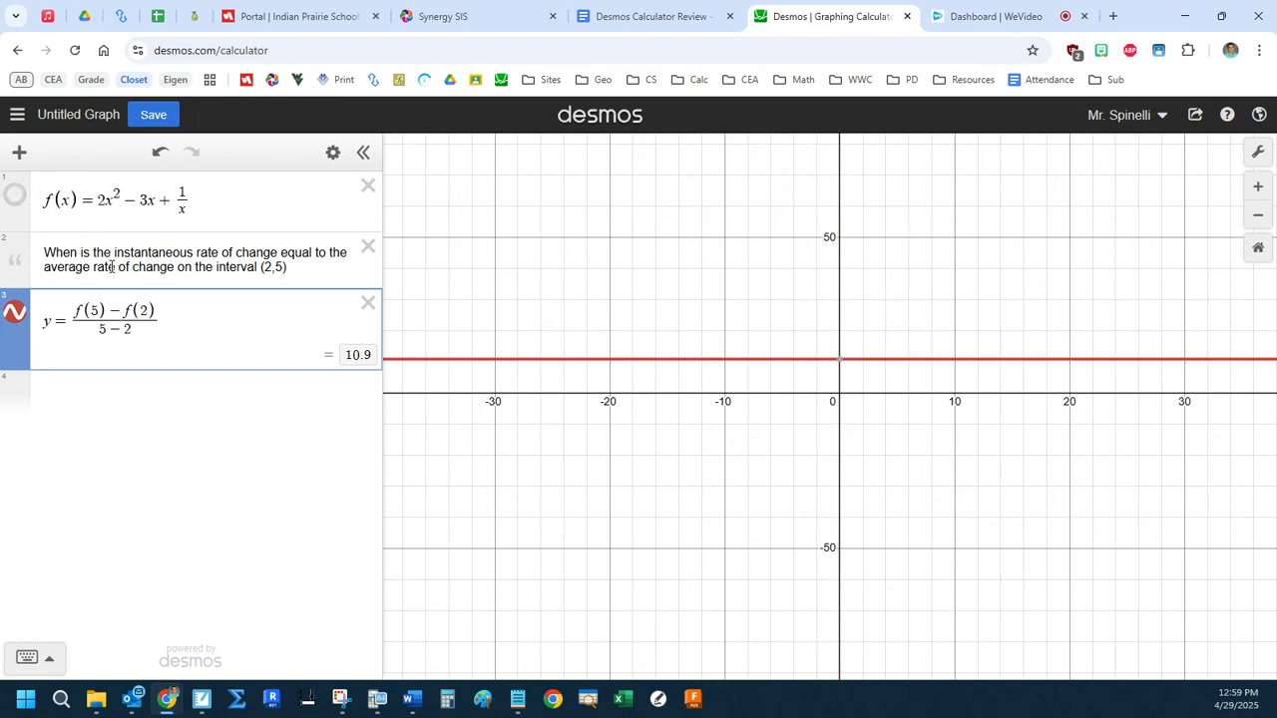
pyautogui.moveTo(76, 310); pyautogui.dragTo(155, 305)
pyautogui.moveTo(99, 335); pyautogui.dragTo(149, 337)
# Graph f′(x) and inspect the coordinates of its intersection with the horizontal average-rate line.
pyautogui.click(158, 390)
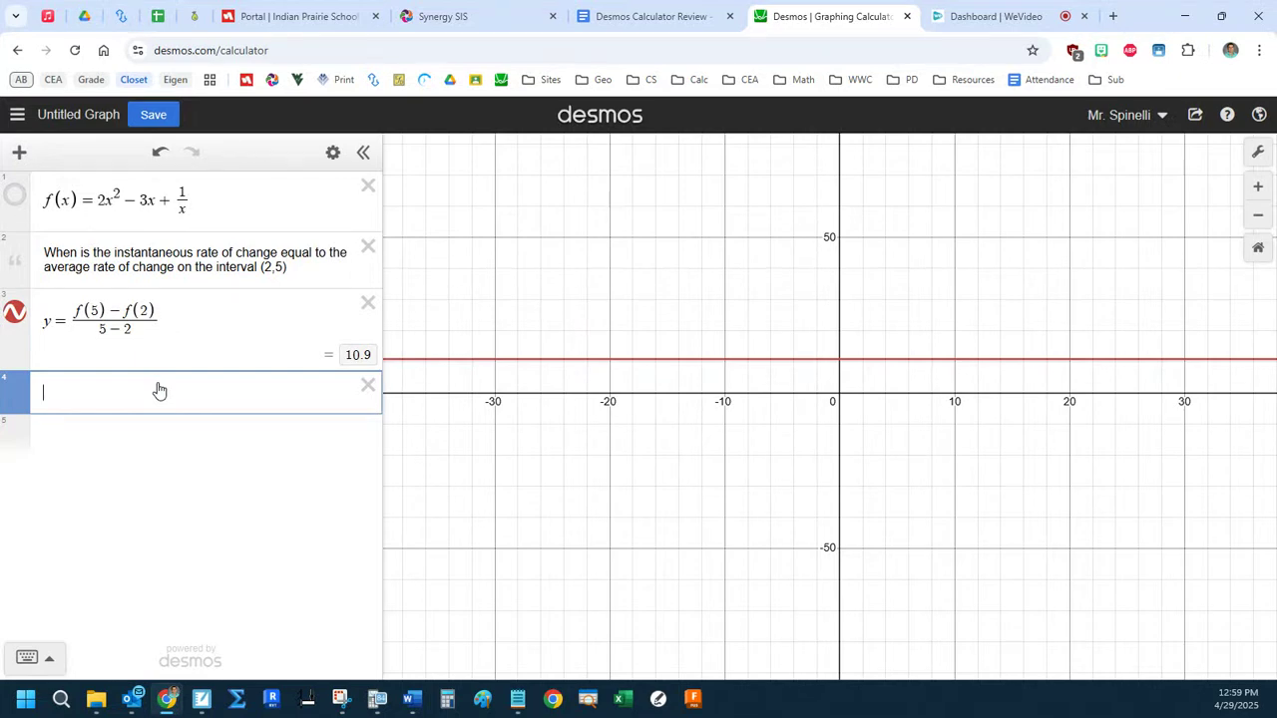
pyautogui.write("f'(x)")
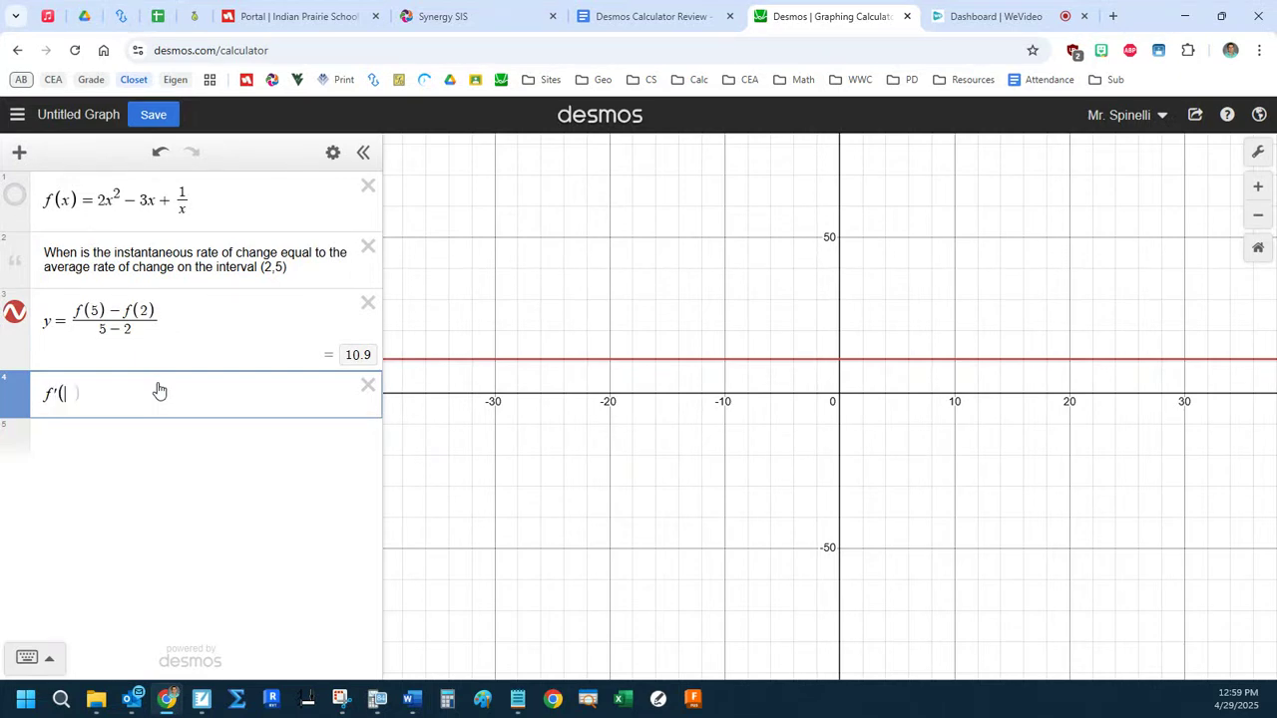
pyautogui.moveTo(882, 368)
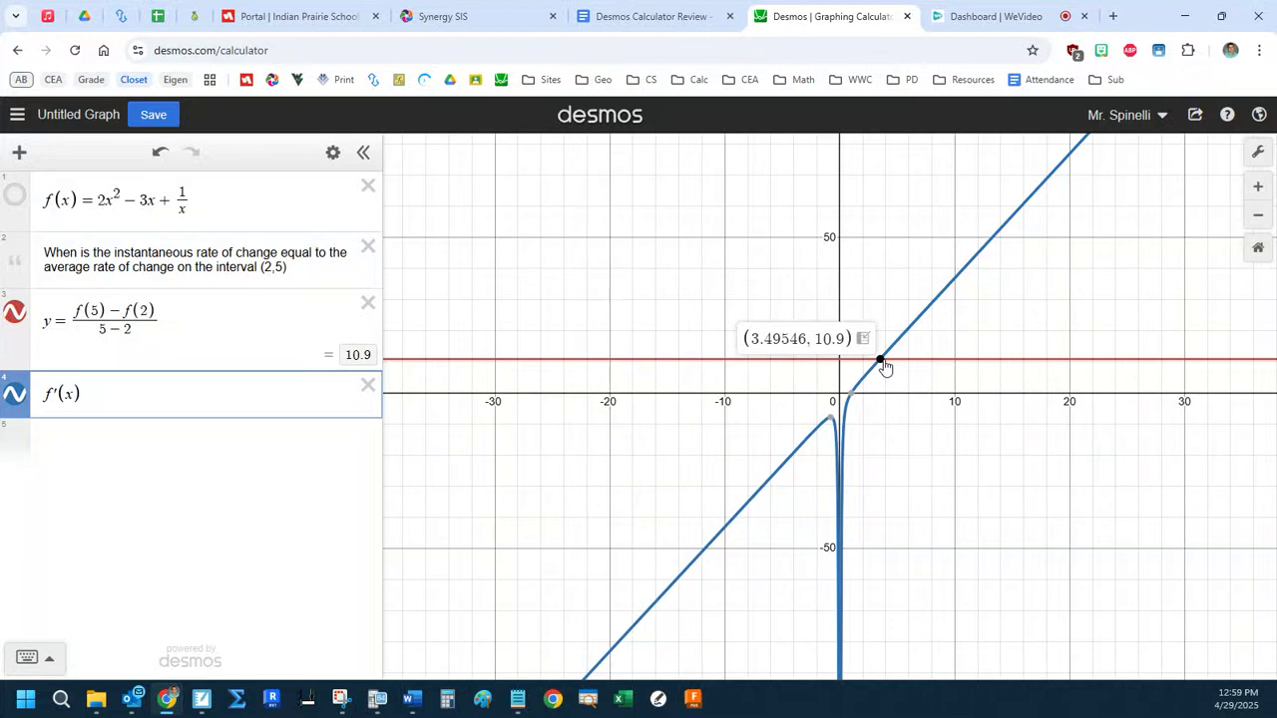
pyautogui.doubleClick(840, 338)
pyautogui.moveTo(793, 339); pyautogui.dragTo(752, 337)
# Add a note below f′(x) reading "At x = 3.495, the instant. R.O.C.".
pyautogui.click(155, 459)
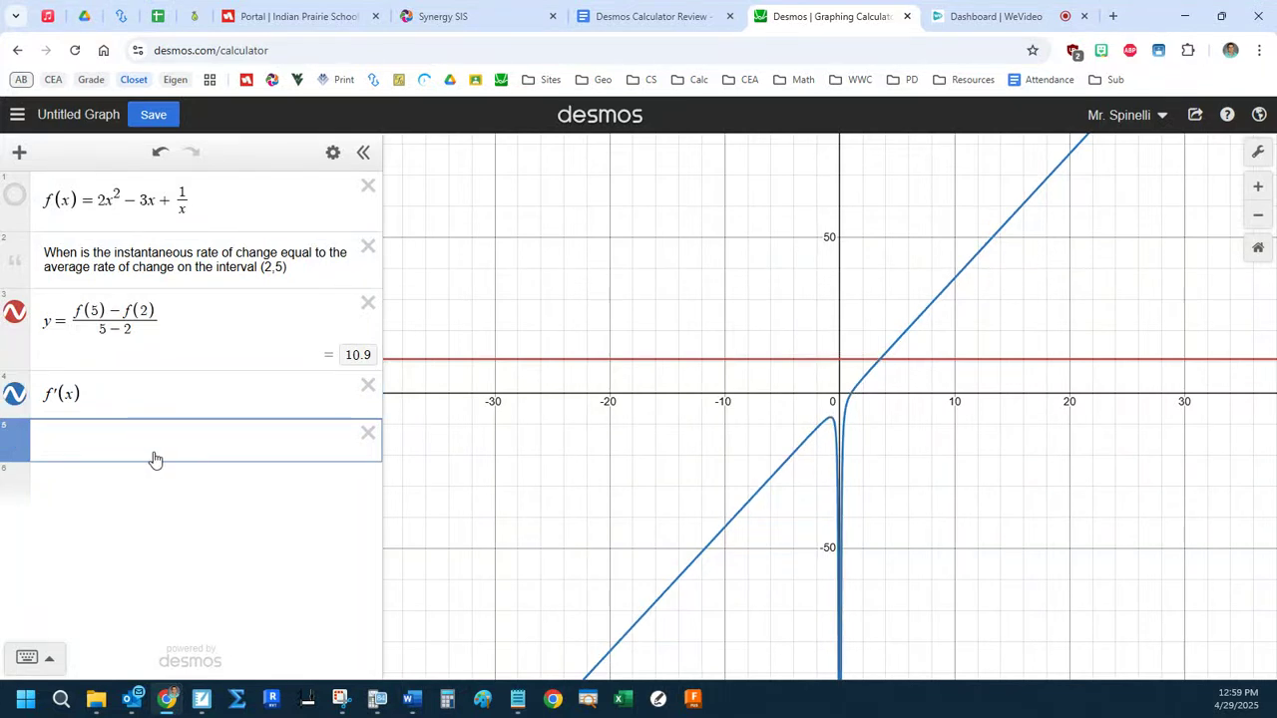
pyautogui.click(19, 152)
pyautogui.click(46, 233)
pyautogui.write('At x = 3.495, the instant. R.O')
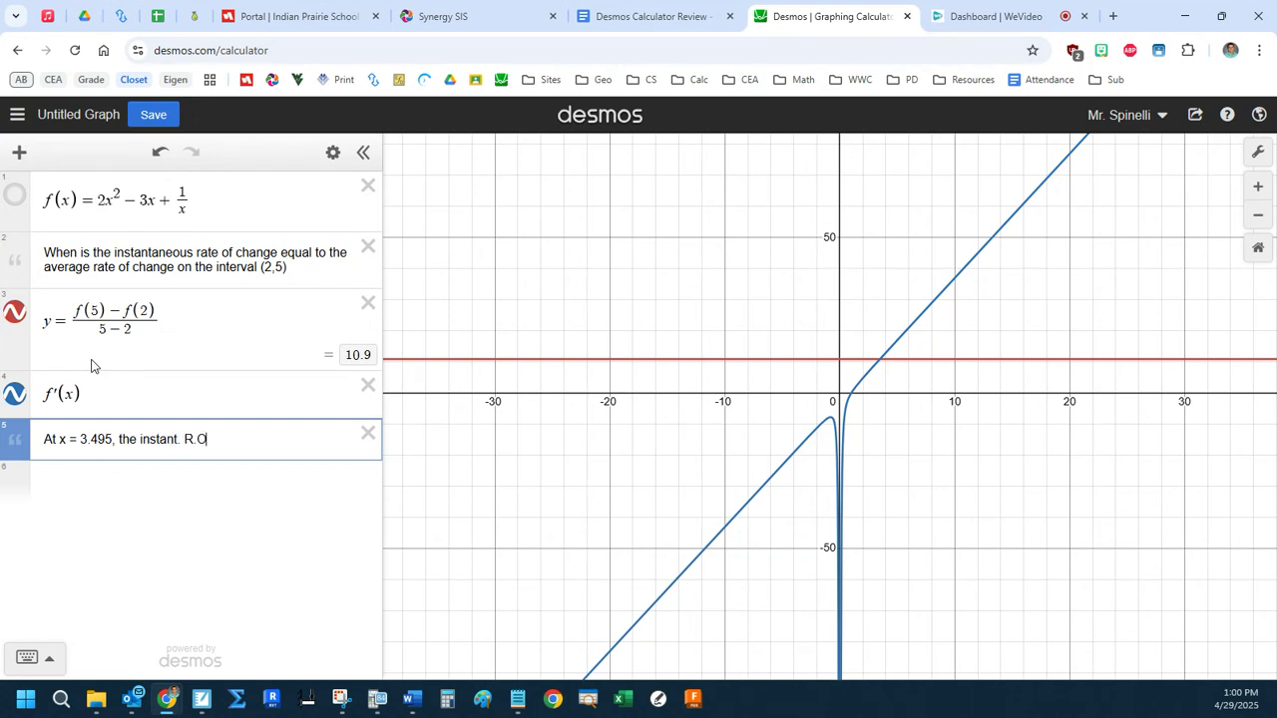
pyautogui.write(".C. or f'(")
# Extend the answer note with "or f ' (3.495) =" and highlight the average rate of change quotient.
pyautogui.press('BackSpace')
pyautogui.press('BackSpace')
pyautogui.write("' (3.495) =")
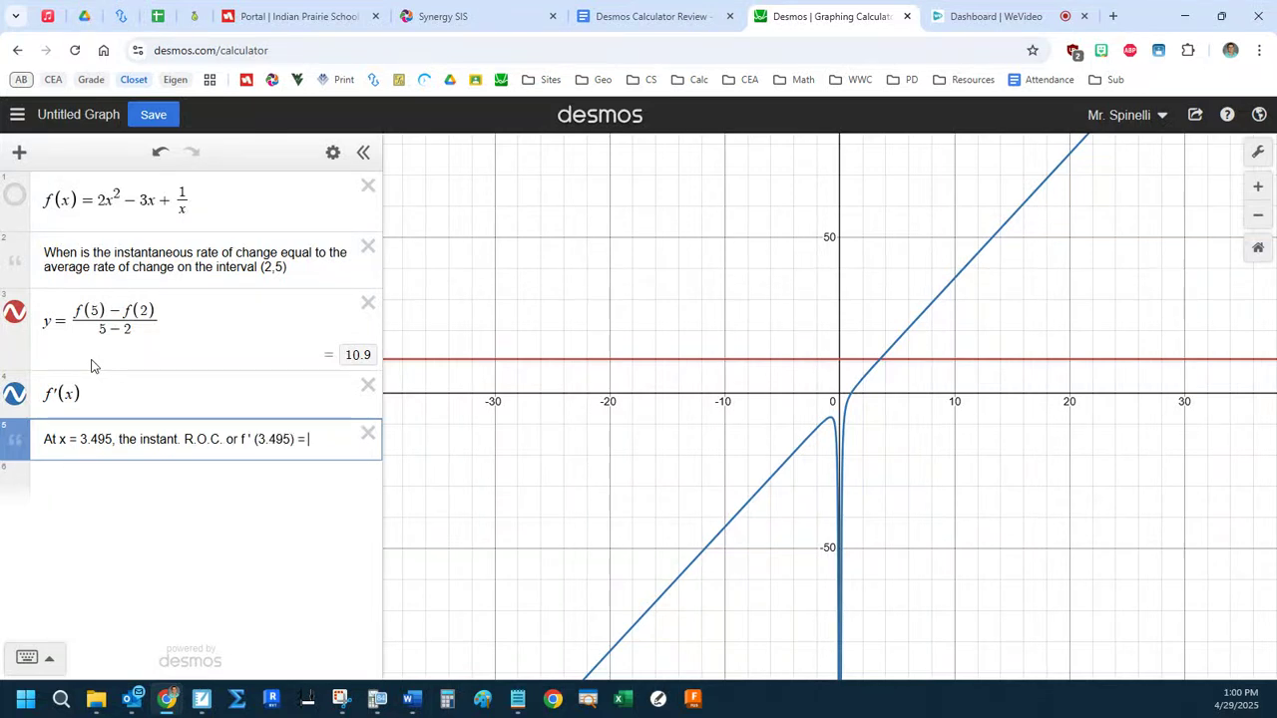
pyautogui.moveTo(171, 326); pyautogui.dragTo(81, 323)
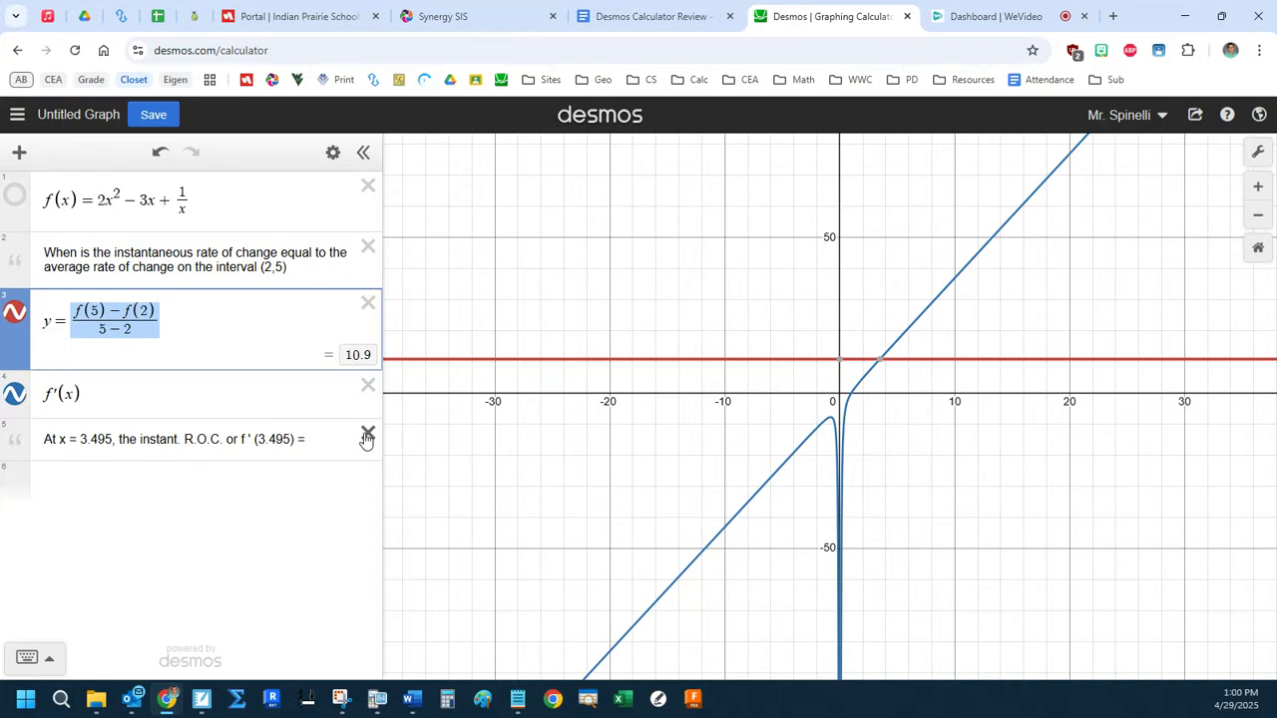
# Delete both notes, f′(x) and the average-rate line, keeping only the definition of f(x).
pyautogui.click(367, 439)
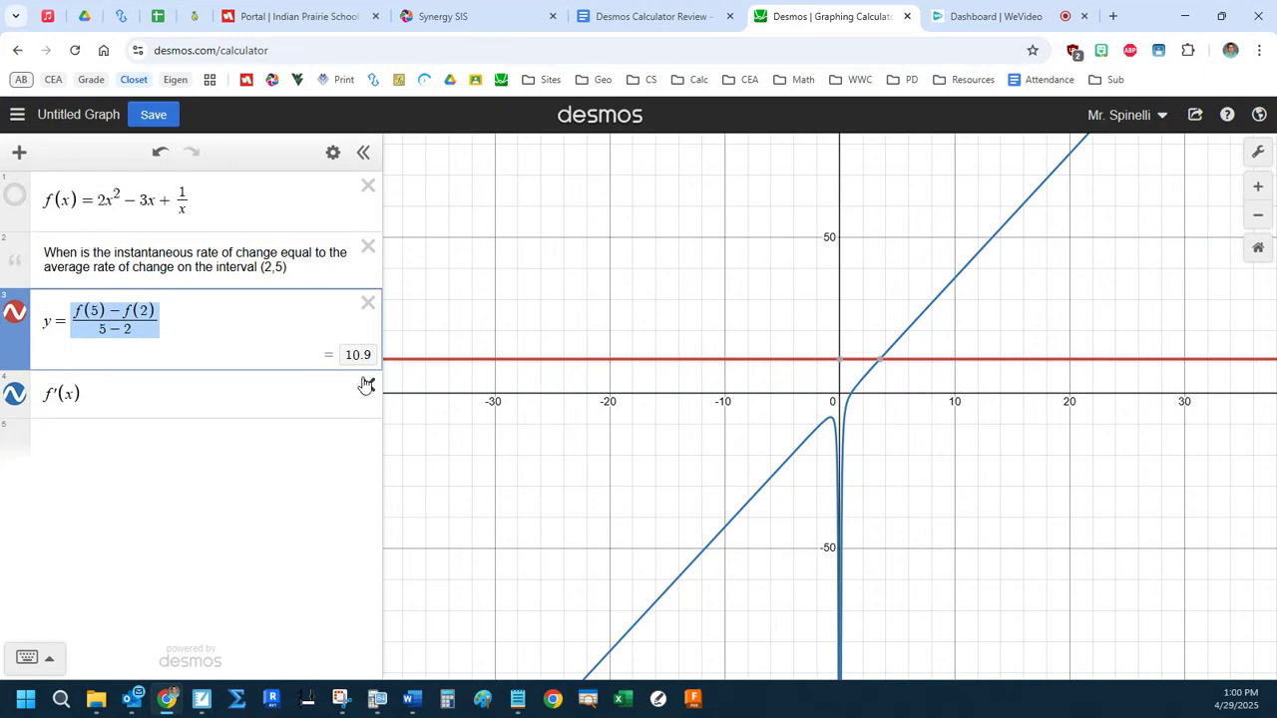
pyautogui.click(368, 385)
pyautogui.click(368, 302)
pyautogui.click(369, 262)
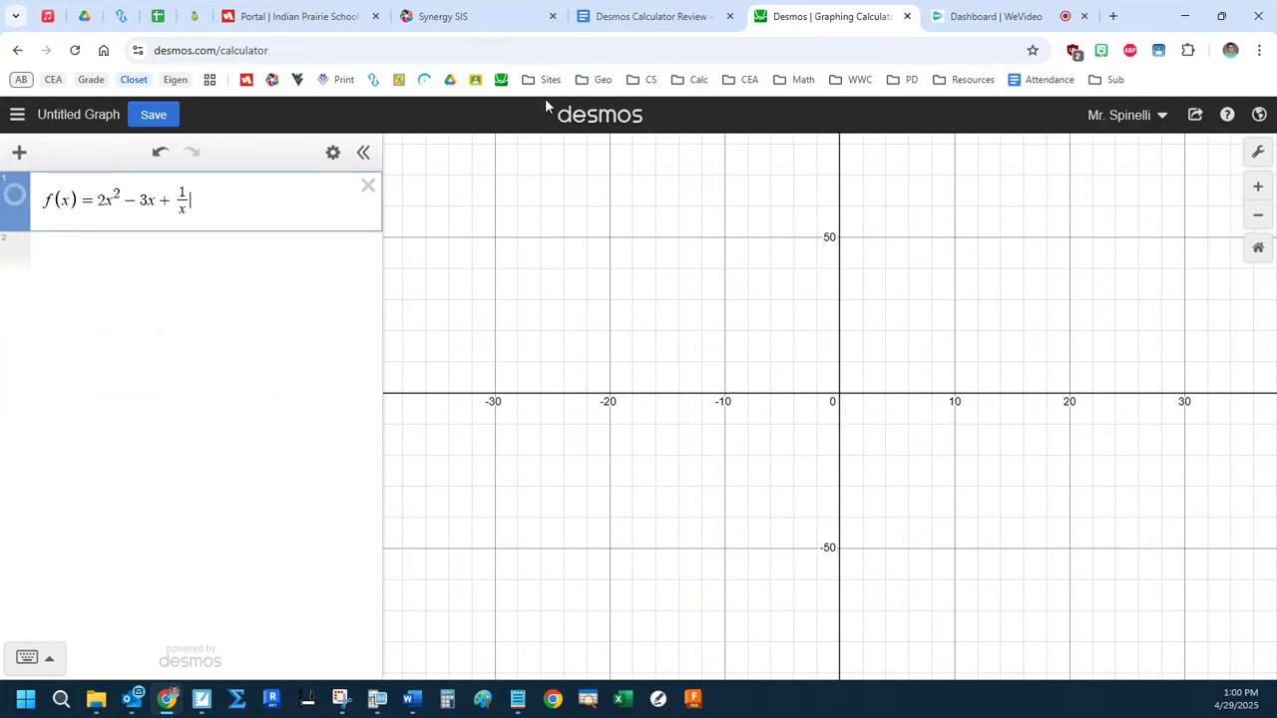
# Open the 2019 #1 link from the Desmos Calculator Review document in a separate window and return to the Desmos calculator.
pyautogui.click(656, 17)
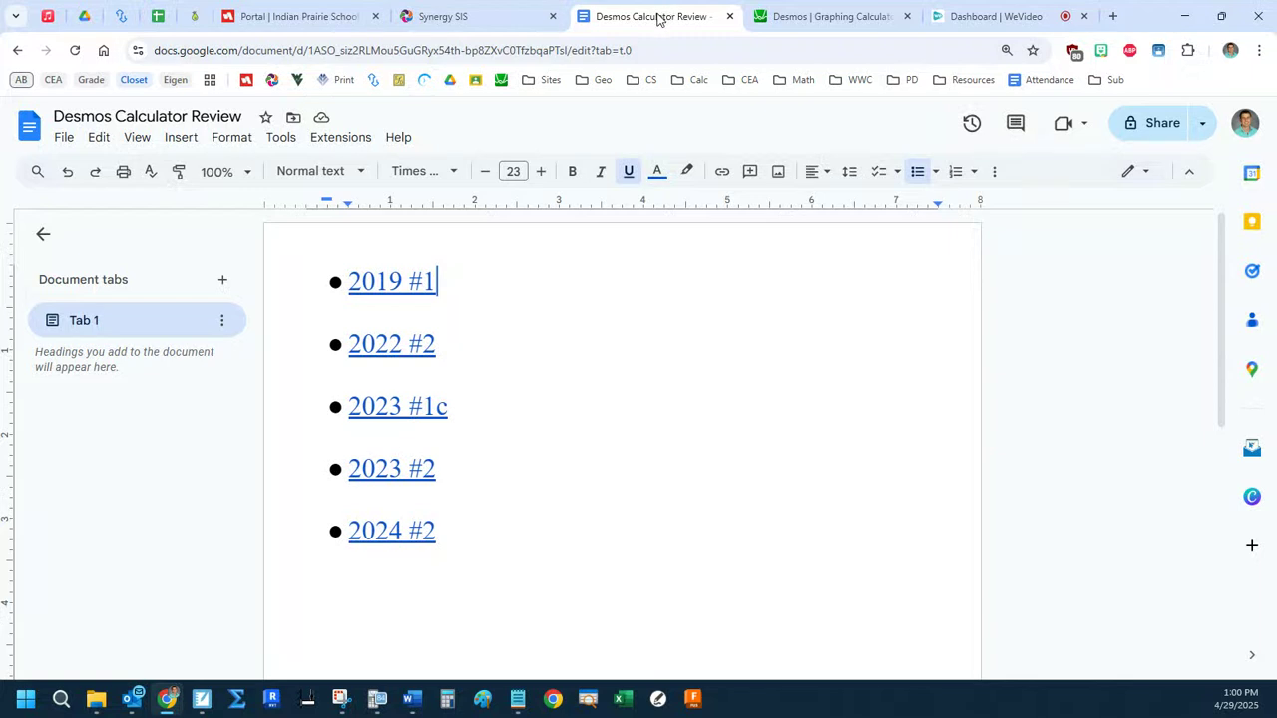
pyautogui.click(407, 284)
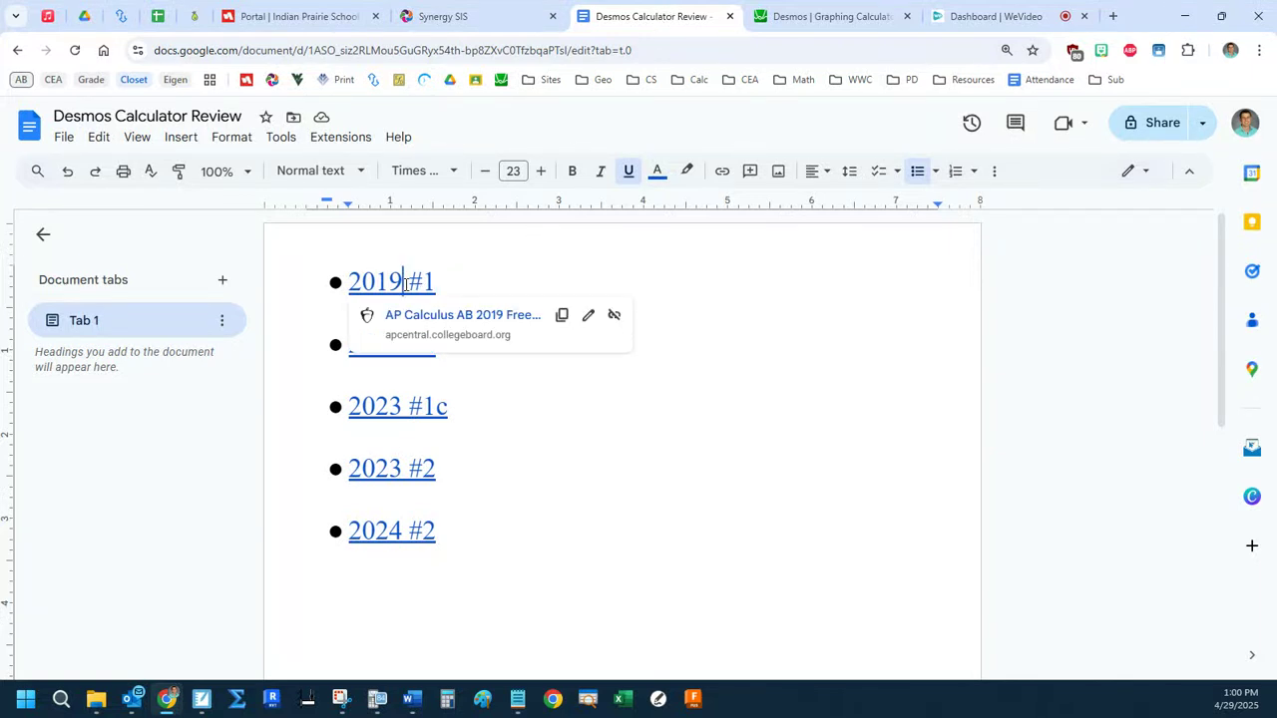
pyautogui.click(423, 311)
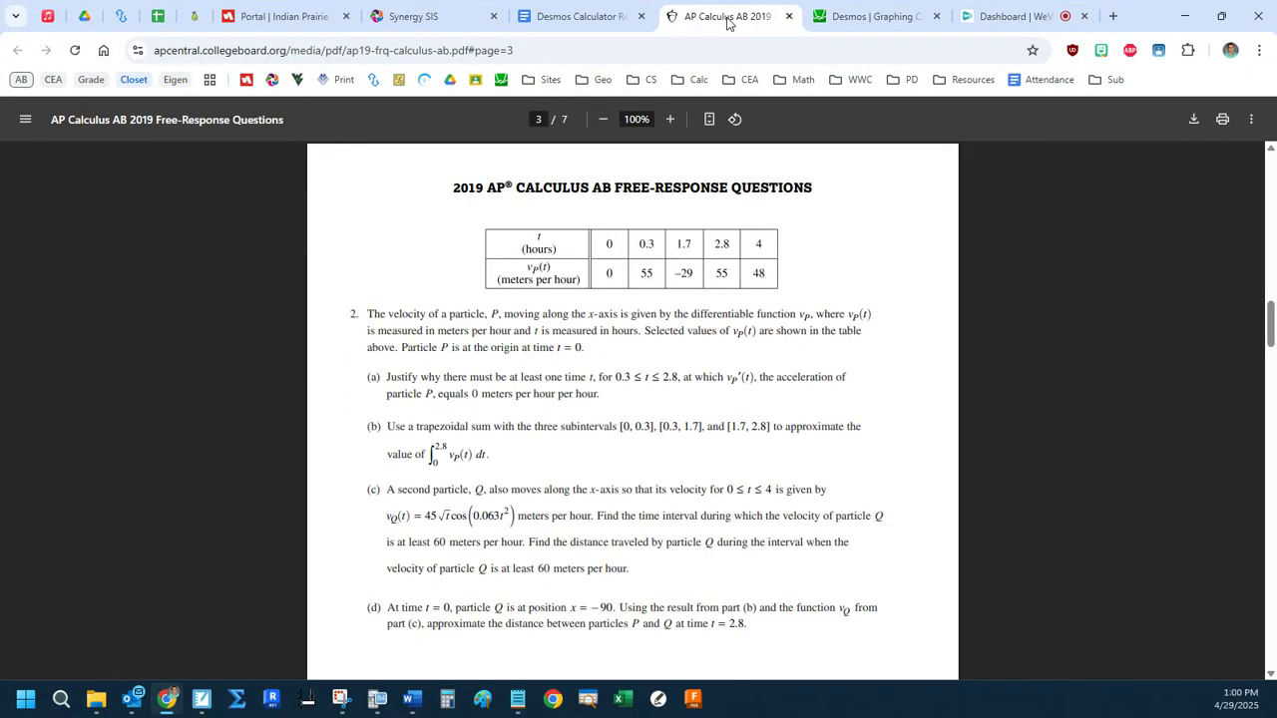
pyautogui.moveTo(731, 18); pyautogui.dragTo(1137, 200)
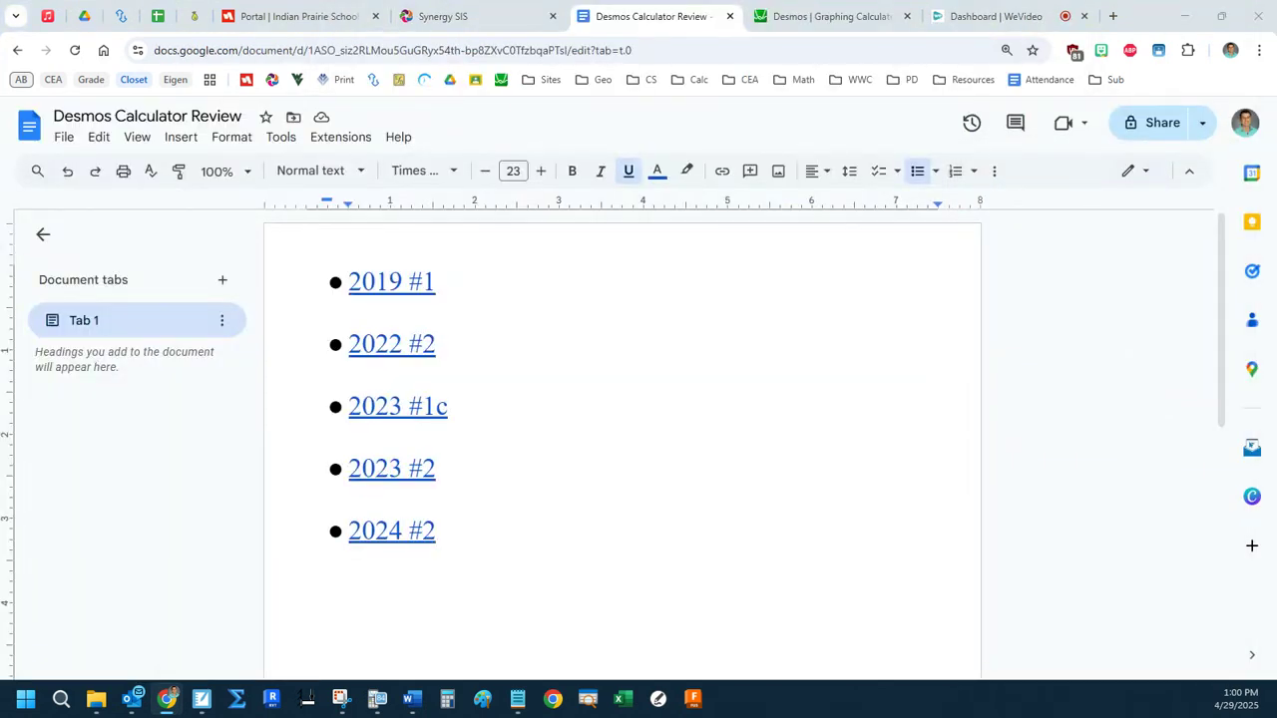
pyautogui.click(828, 16)
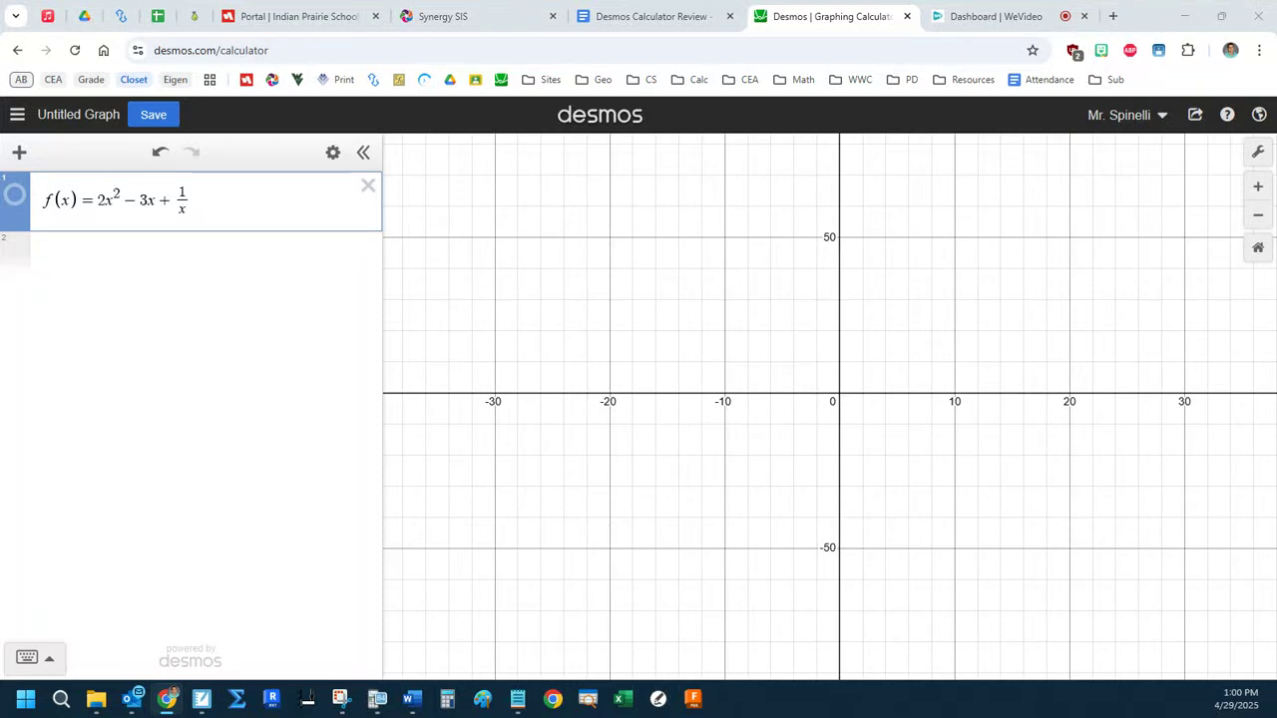
# Replace the definition of f(x) with E(x) = 20 + 15 sin(πx/6).
pyautogui.click(245, 205)
pyautogui.moveTo(336, 204); pyautogui.dragTo(4, 200)
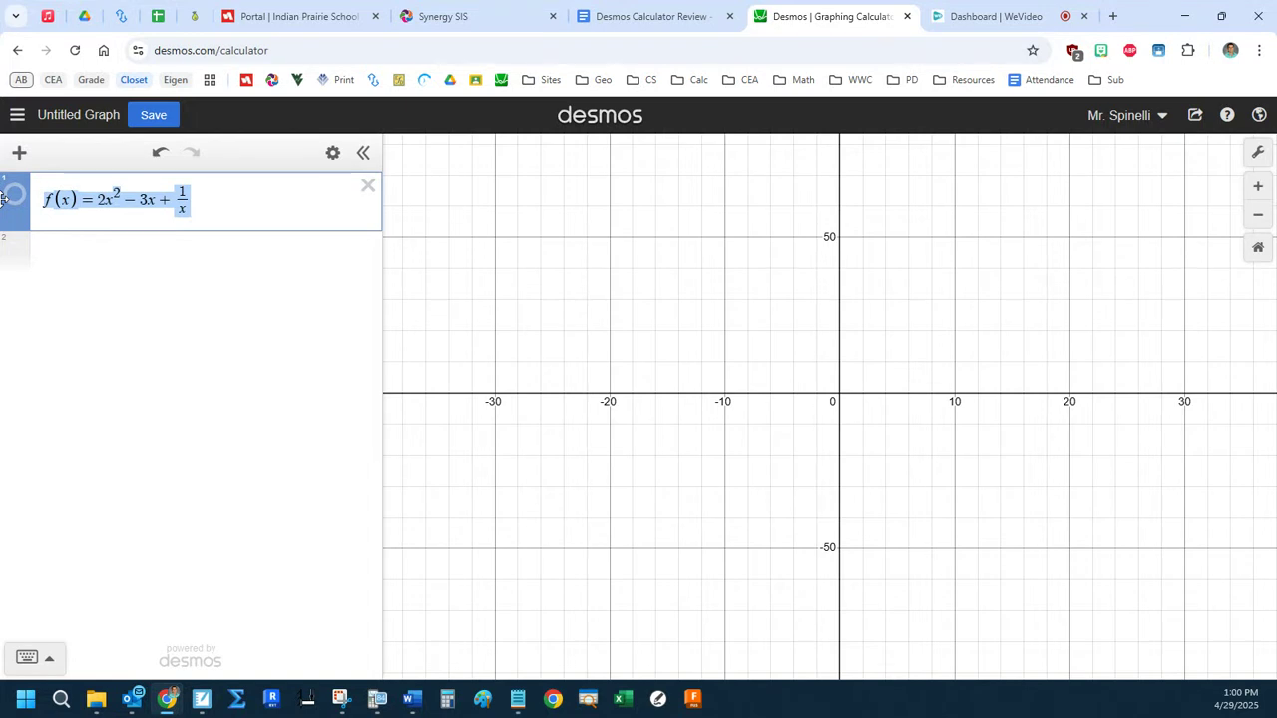
pyautogui.press('BackSpace')
pyautogui.write('E(x)')
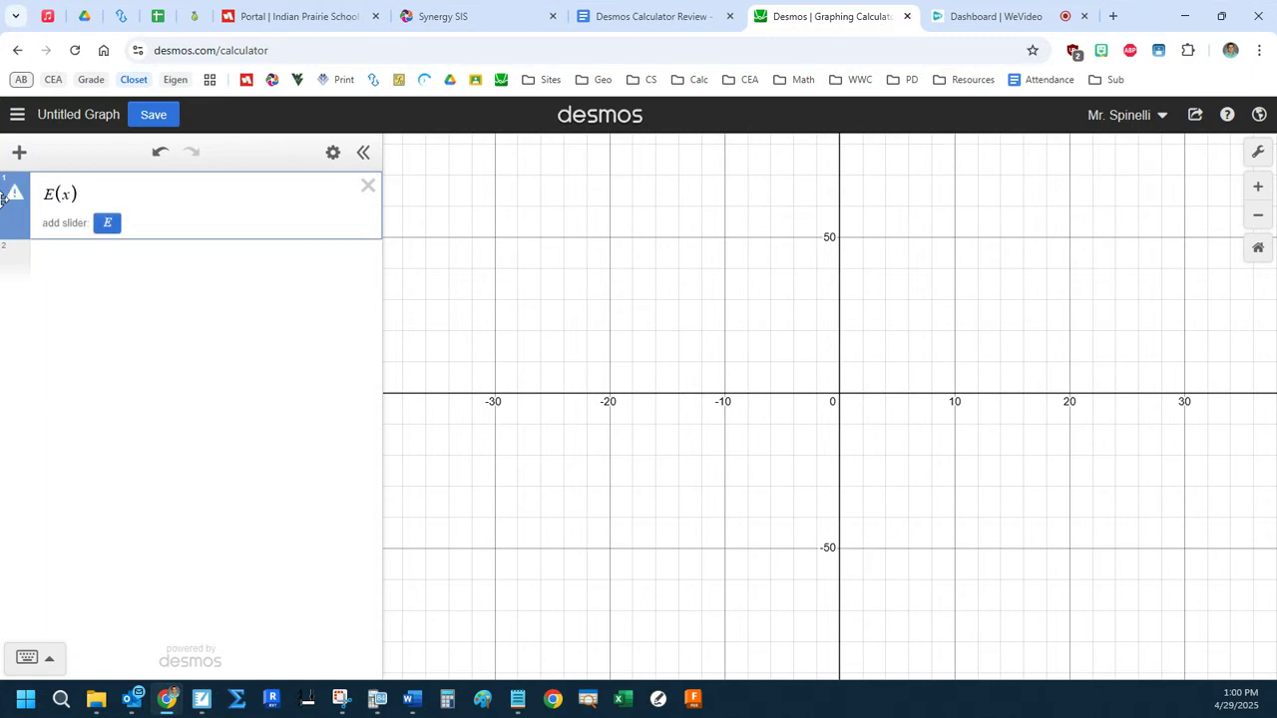
pyautogui.write('=20+')
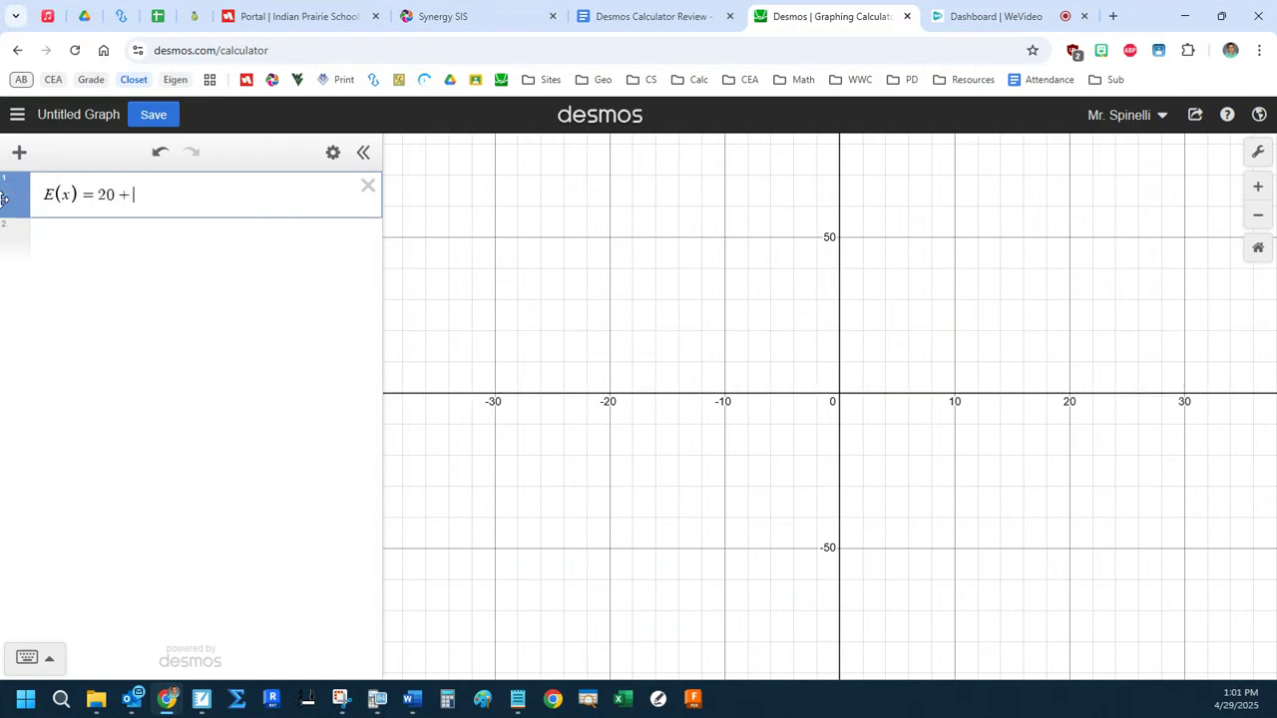
pyautogui.write('15sin(pix/6')
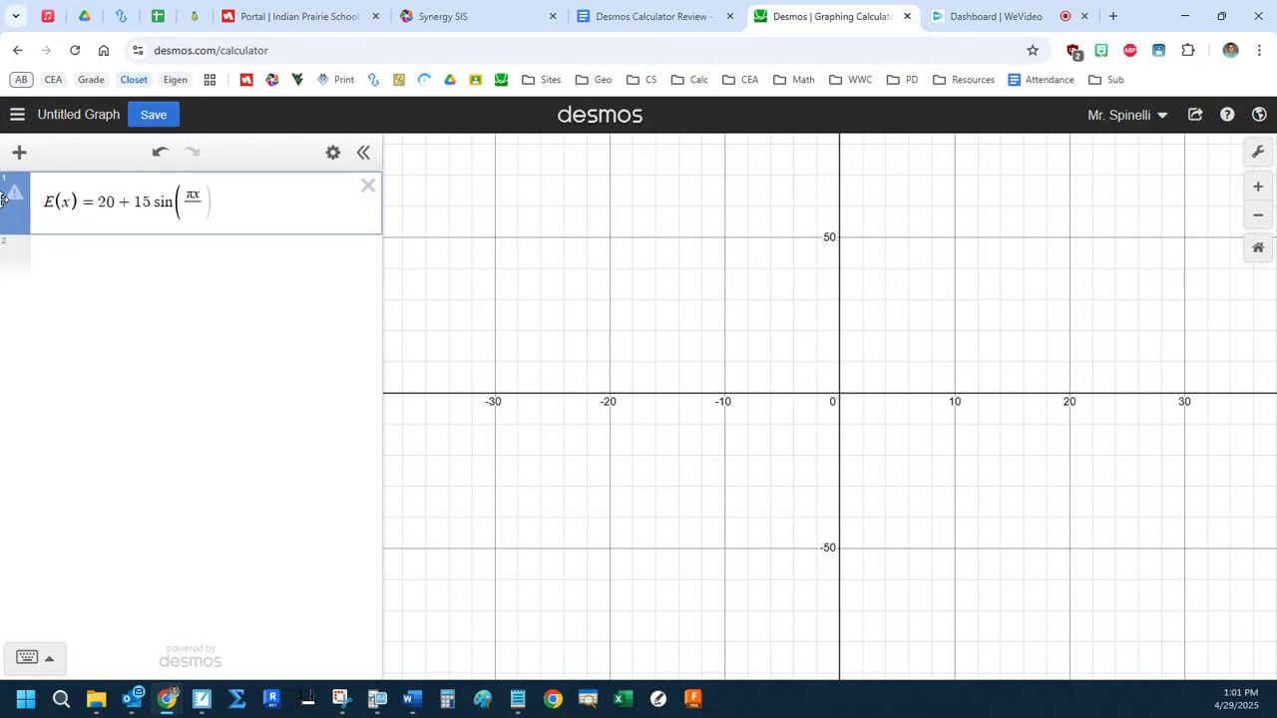
pyautogui.press('Right')
pyautogui.press('Right')
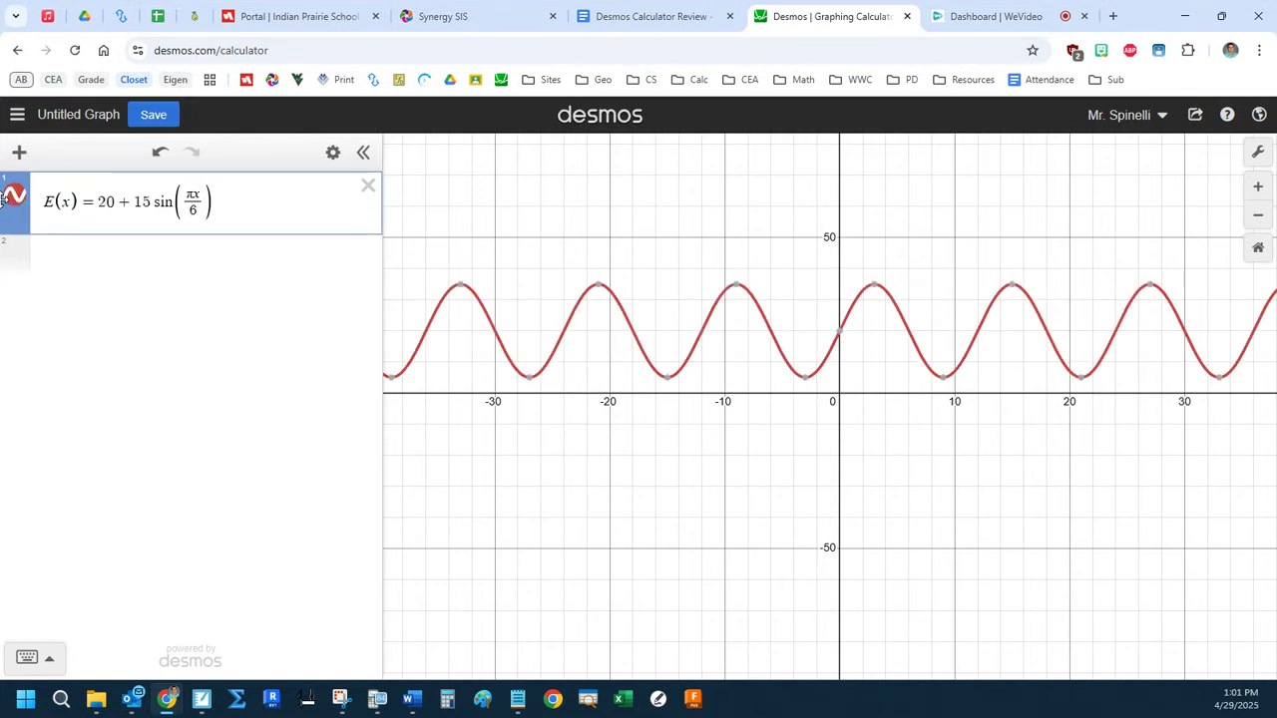
# Define L(x) = 4 + 2^(0.1x²) on the line below E(x) and start a blank line under it.
pyautogui.press('Return')
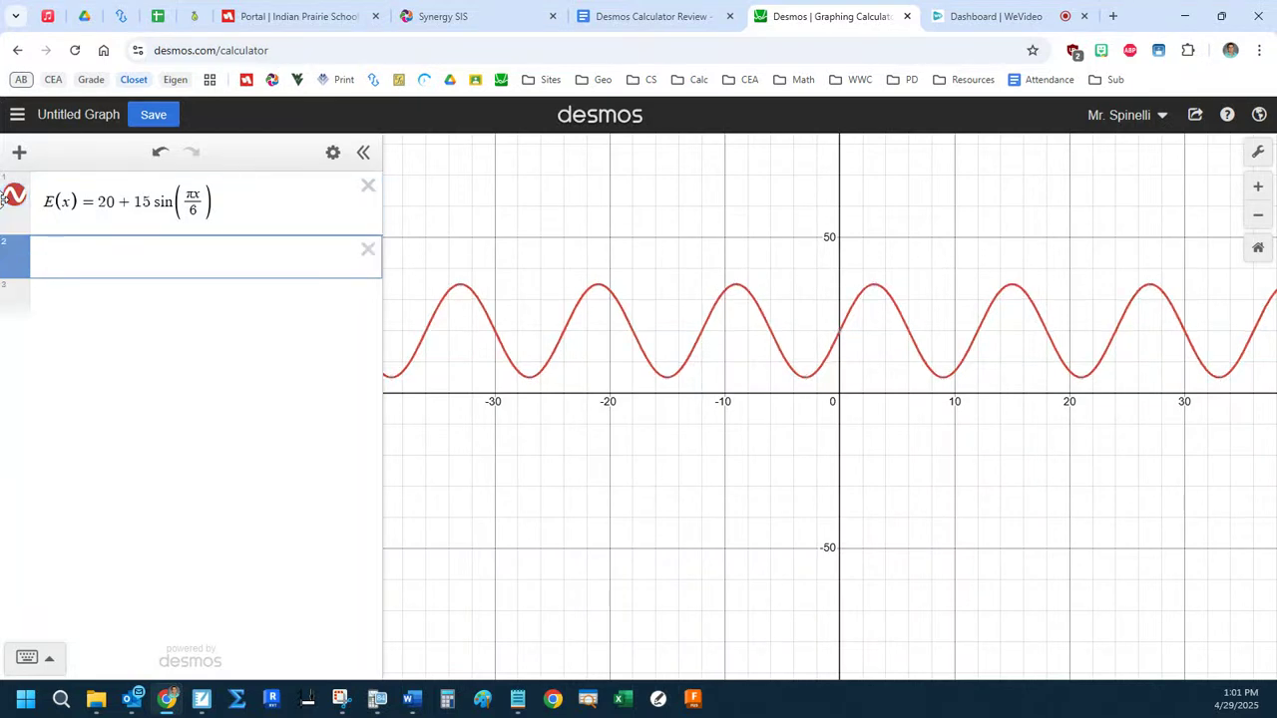
pyautogui.write('L = 4 + 2^0.1x')
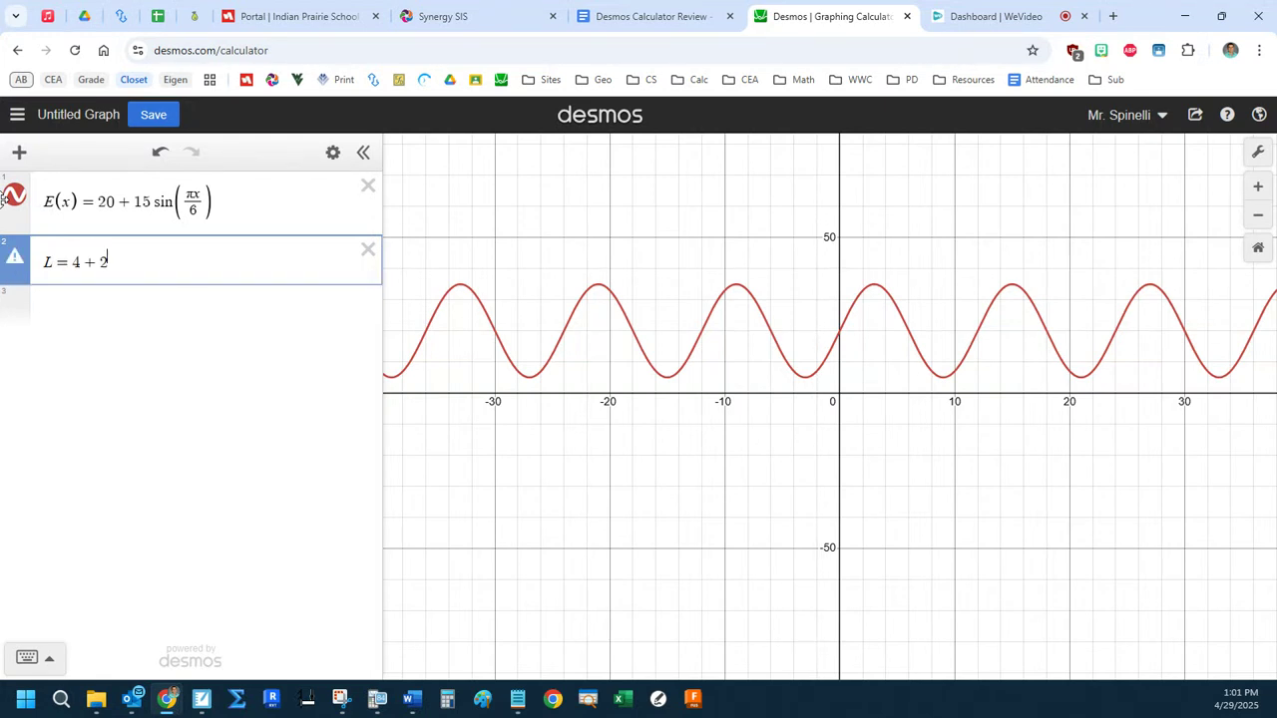
pyautogui.write('^2')
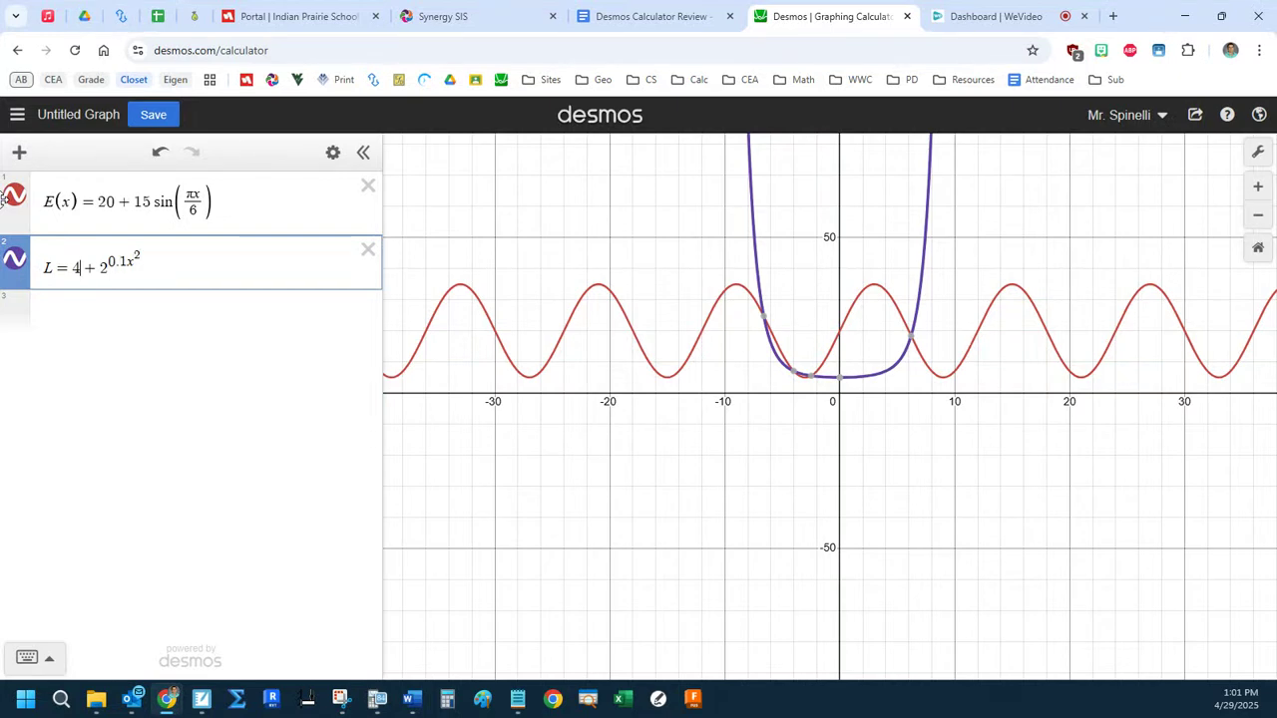
pyautogui.press('Home')
pyautogui.press('Right')
pyautogui.write('(x)')
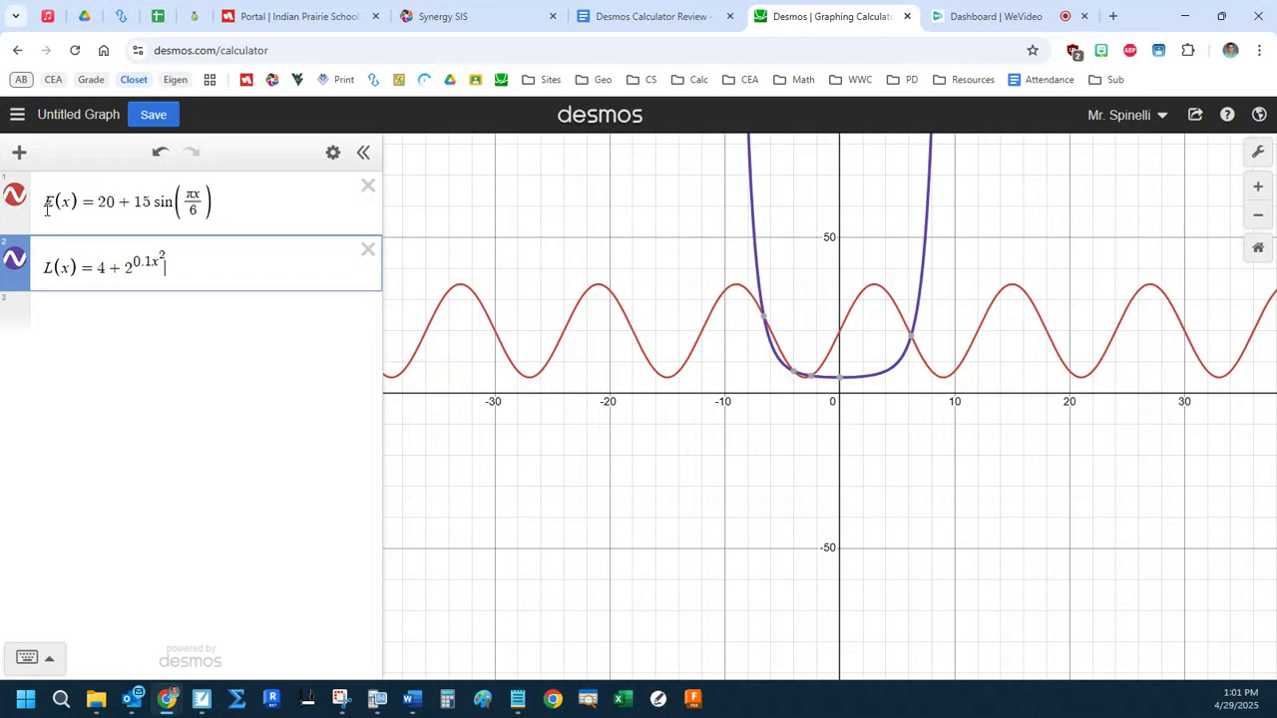
pyautogui.click(165, 334)
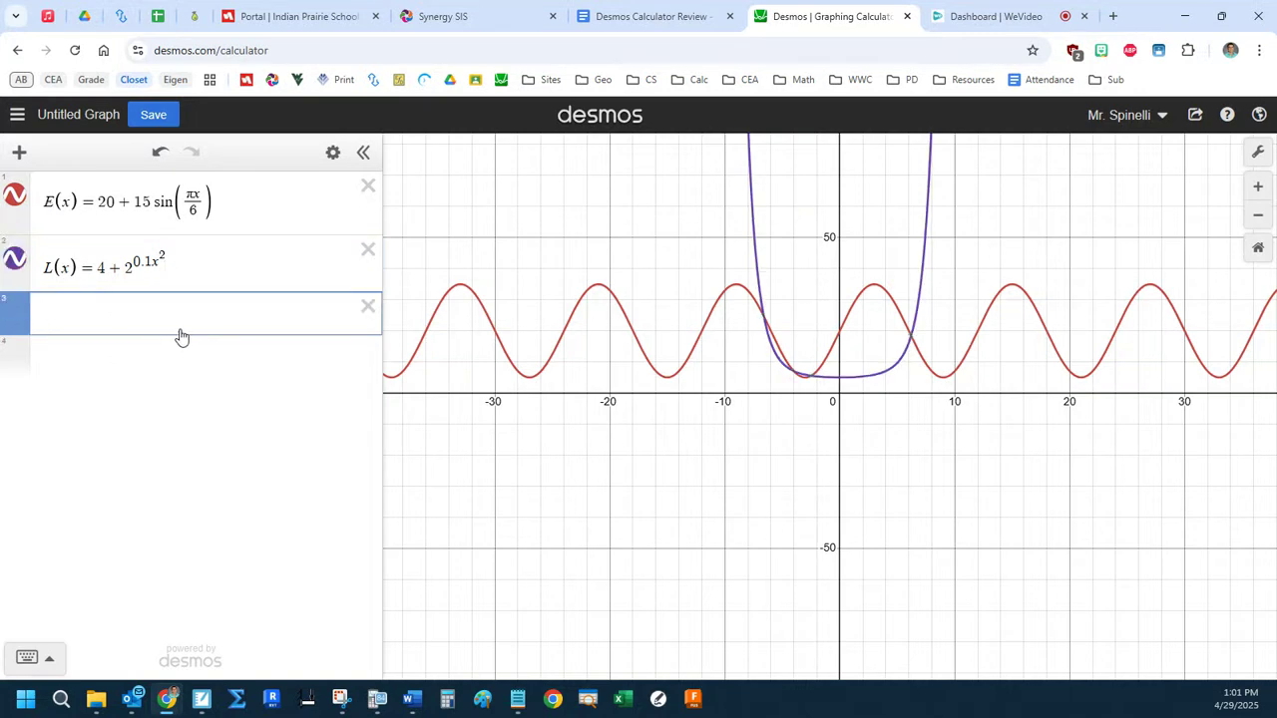
# Add a note above E(x) reading "E is in fish/day.... E' fish/day^2 int E fish" and highlight its "int E fish" part.
pyautogui.moveTo(242, 202); pyautogui.dragTo(66, 205)
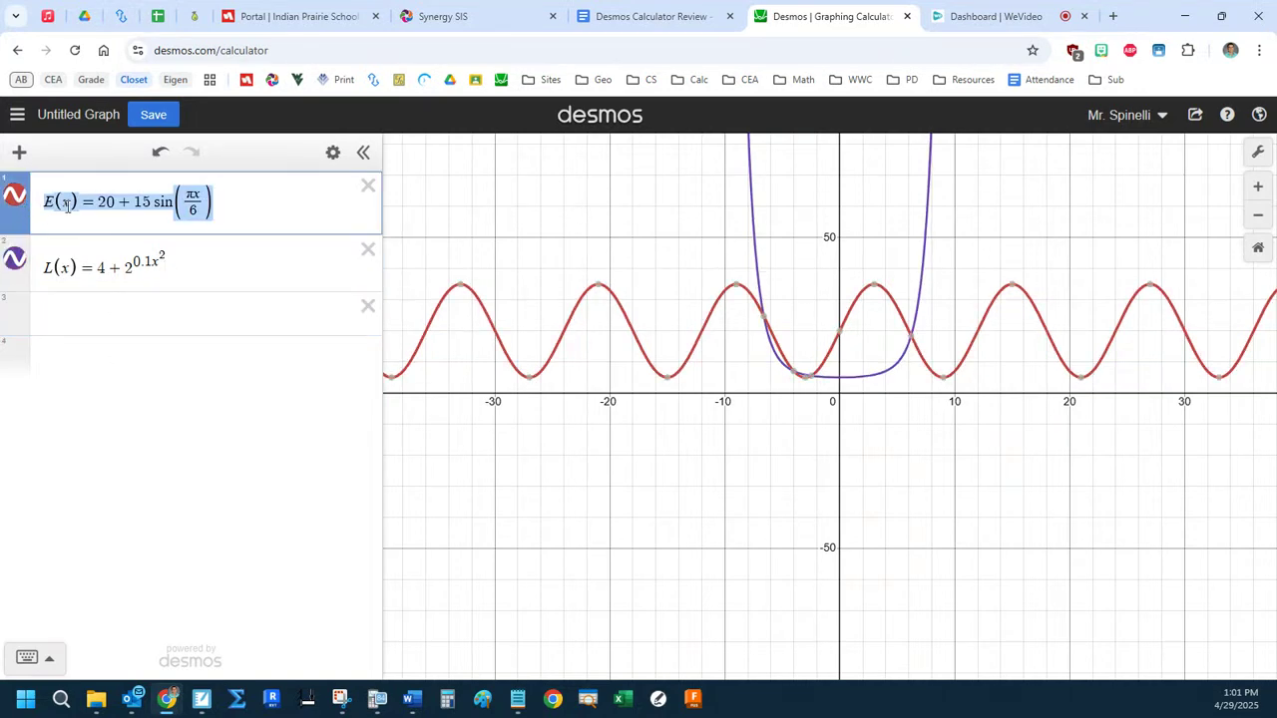
pyautogui.click(21, 156)
pyautogui.click(46, 239)
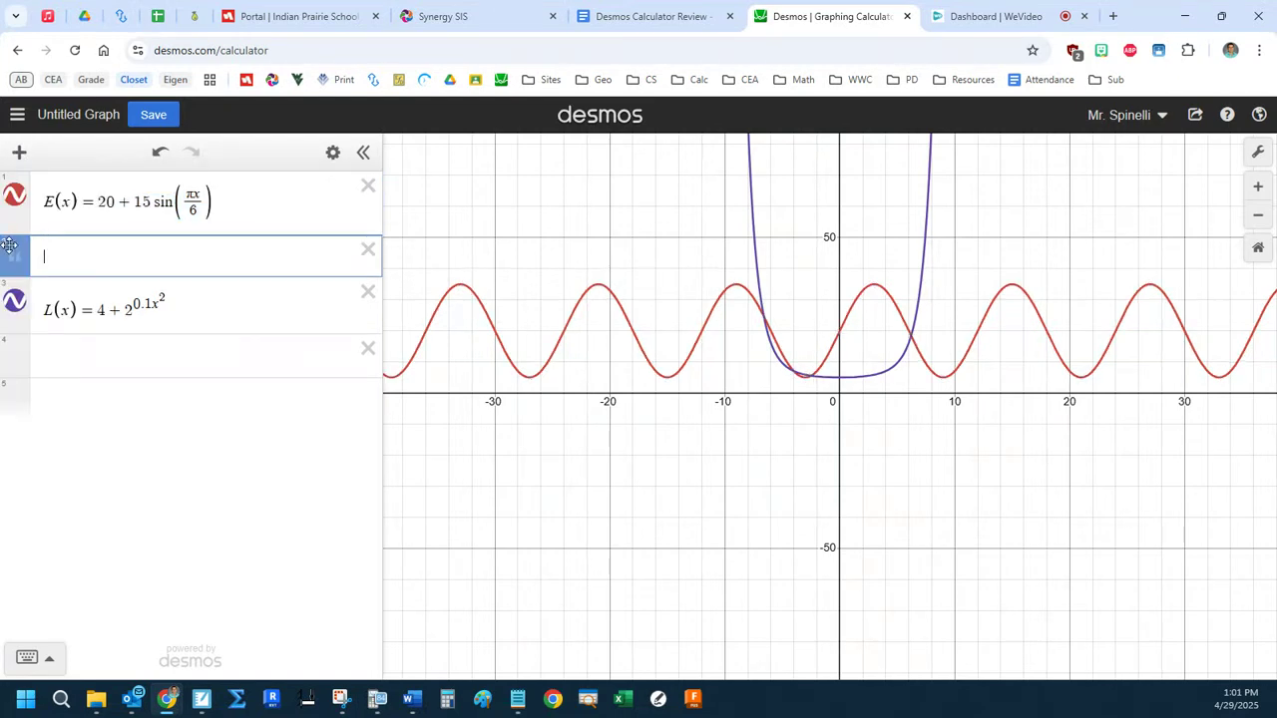
pyautogui.click(87, 199)
pyautogui.write('E')
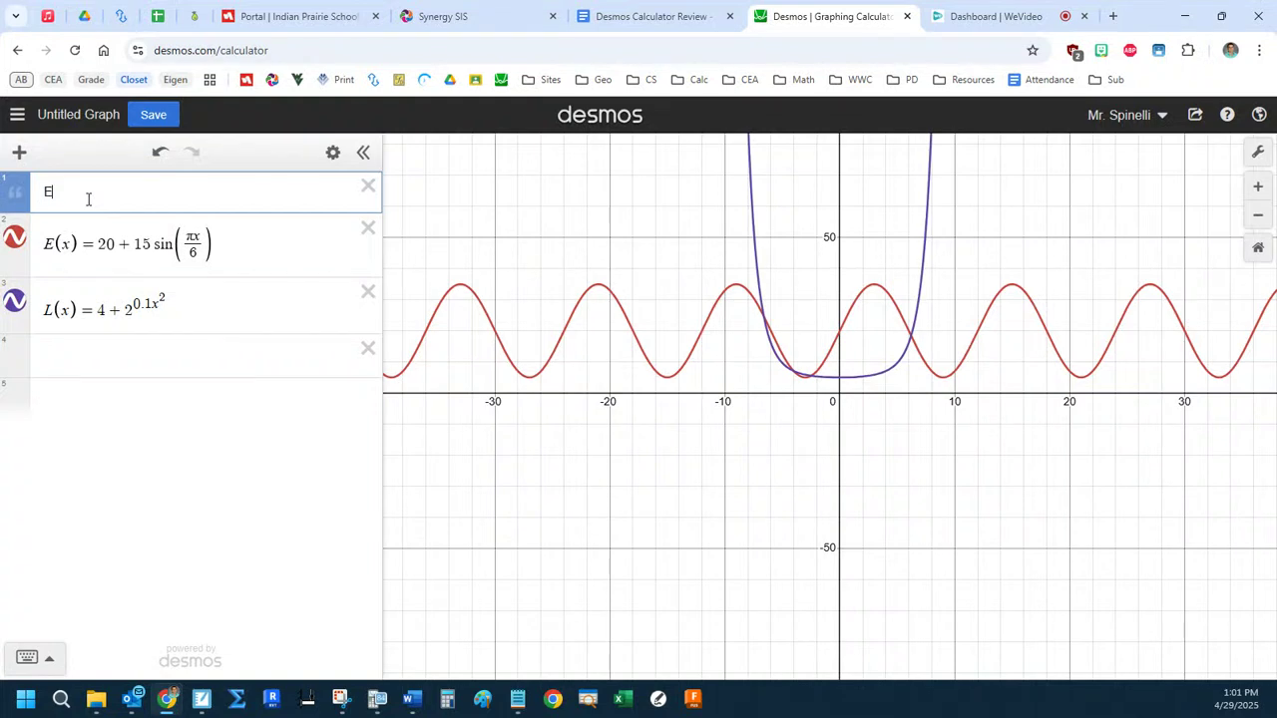
pyautogui.write("is in fish/day.... E' fish/day^2   int E fish")
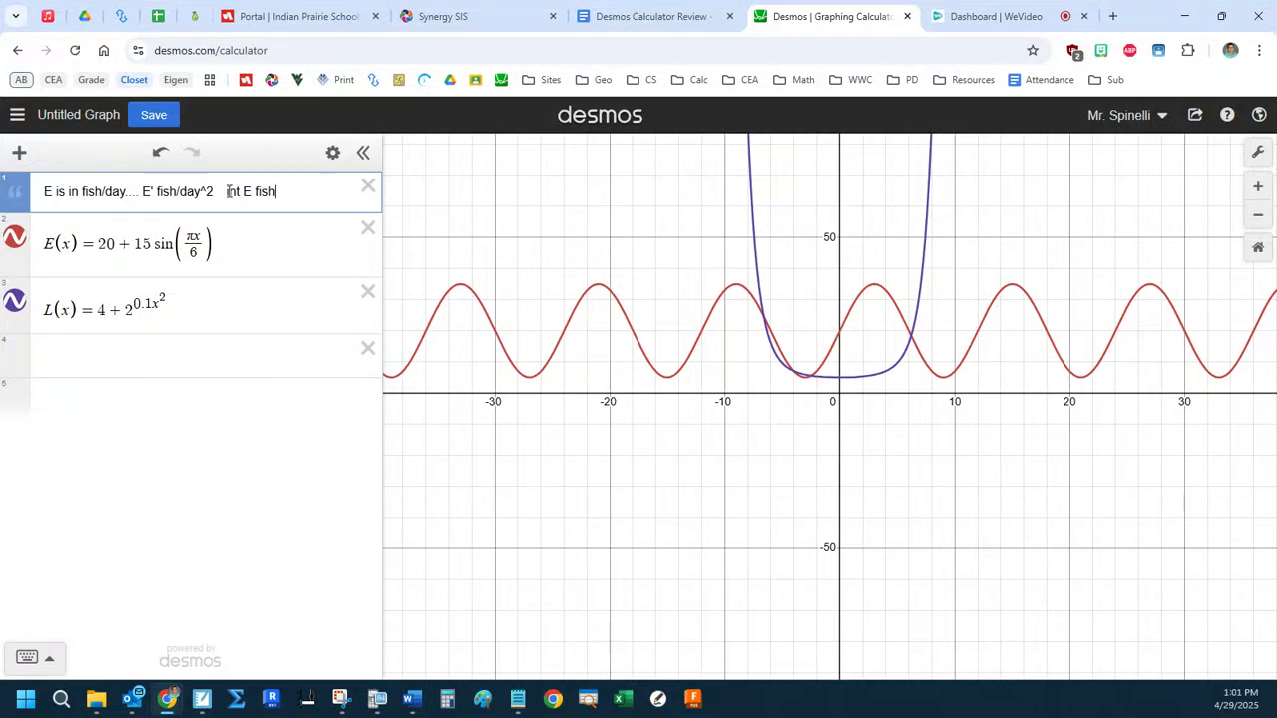
pyautogui.moveTo(228, 191); pyautogui.dragTo(304, 193)
# Evaluate the integral of E(t) dt from 0 to 5 below L(x), and highlight the integral and its result.
pyautogui.click(203, 355)
pyautogui.write('int')
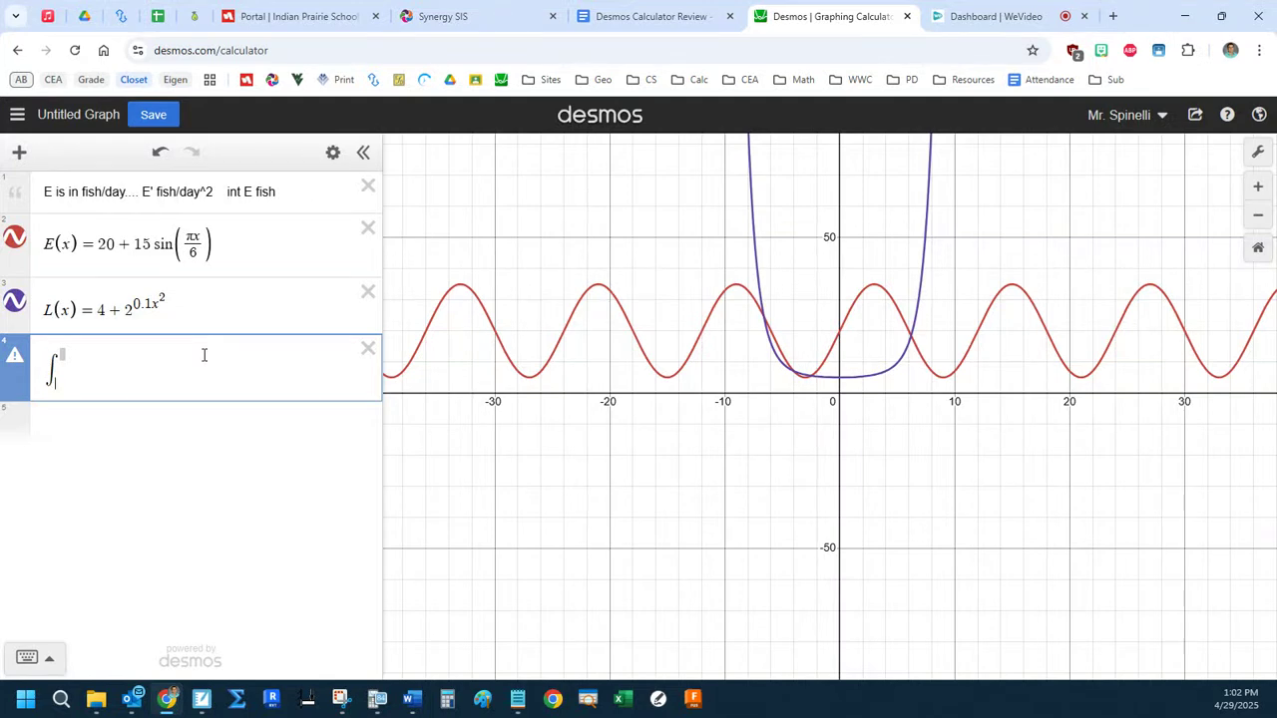
pyautogui.write('0')
pyautogui.press('Up')
pyautogui.write('5')
pyautogui.press('Right')
pyautogui.write('E(x')
pyautogui.press('BackSpace')
pyautogui.write('t)dt')
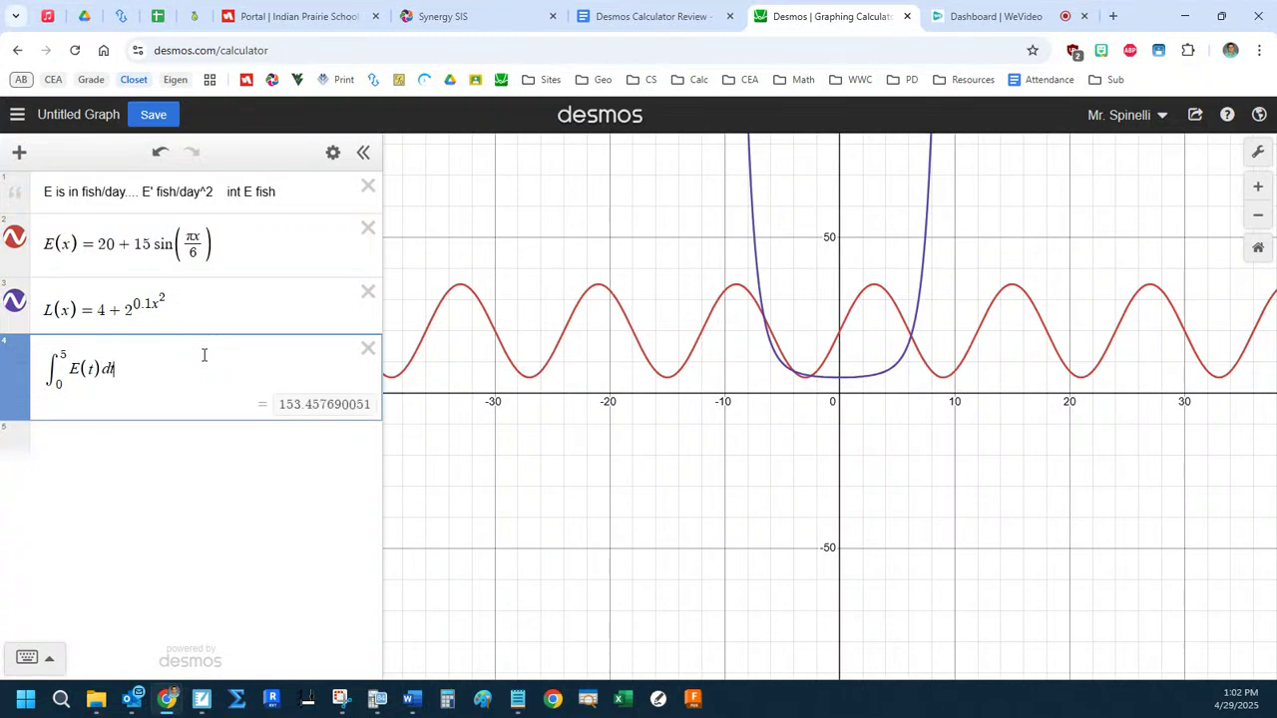
pyautogui.moveTo(184, 370); pyautogui.dragTo(99, 380)
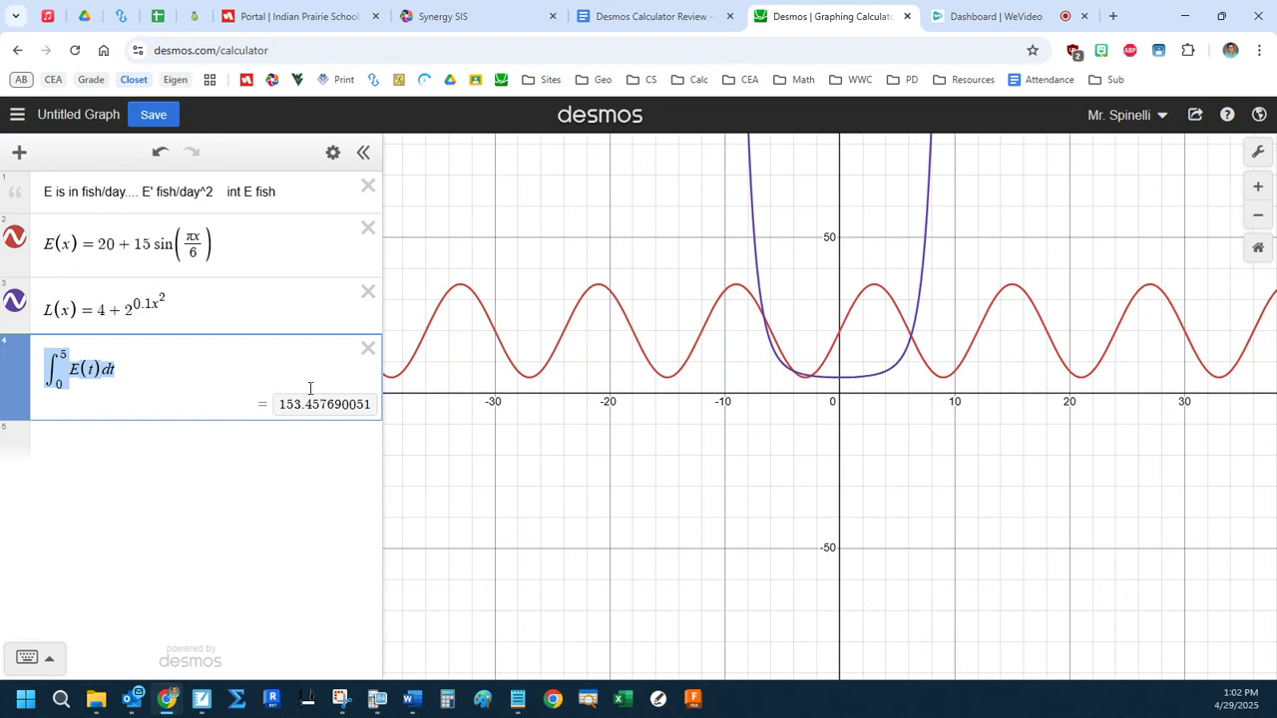
pyautogui.moveTo(278, 412); pyautogui.dragTo(300, 413)
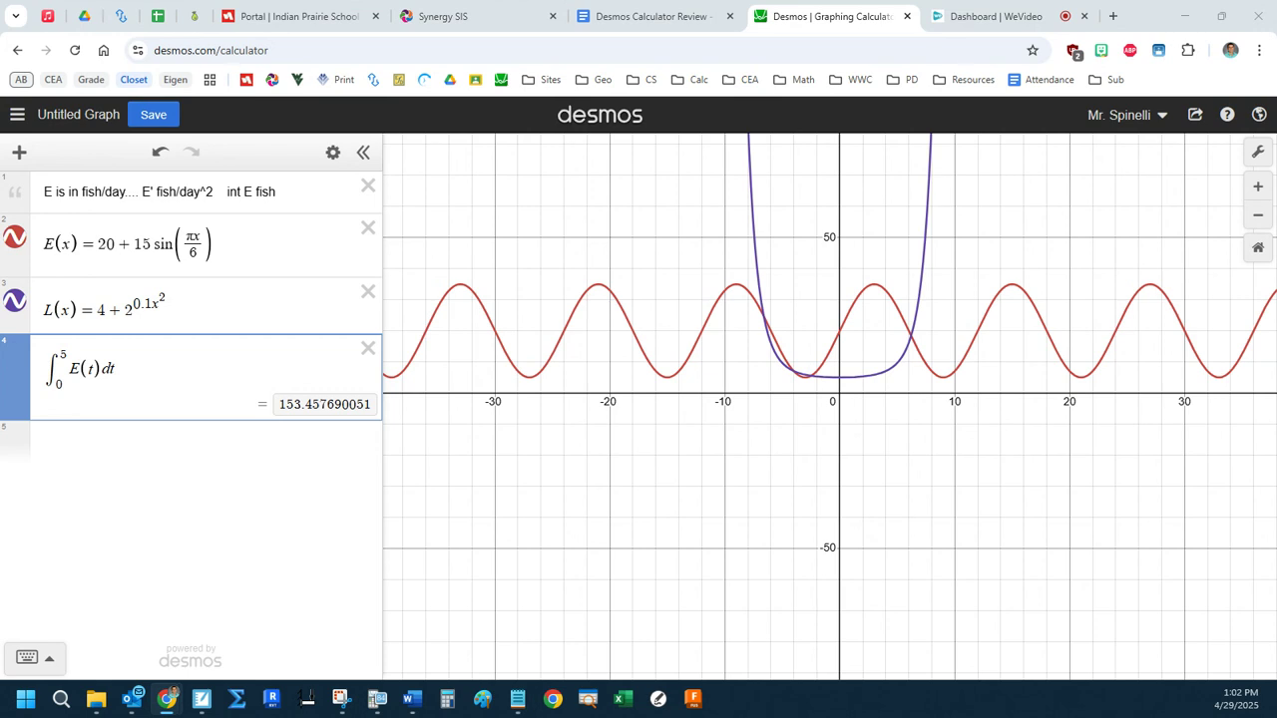
# Delete the integral of E(t) and enter the integral of L(t) dt from 0 to 5 instead.
pyautogui.click(143, 433)
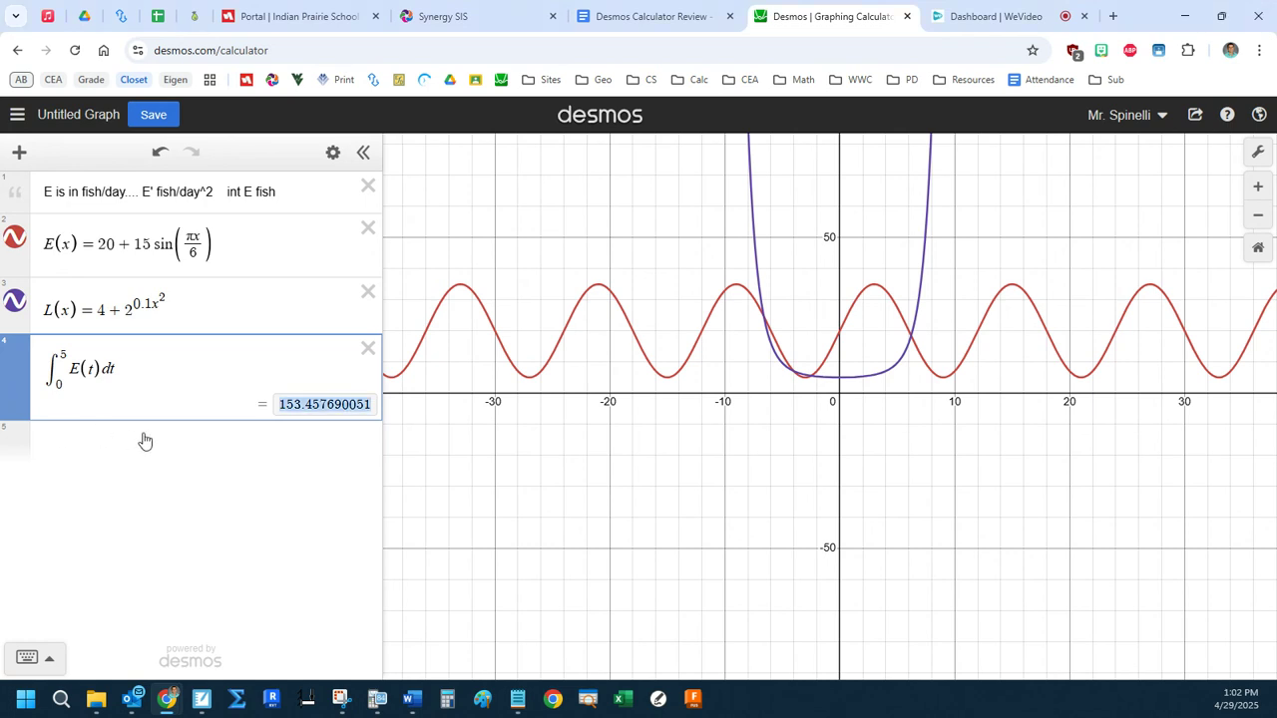
pyautogui.click(367, 350)
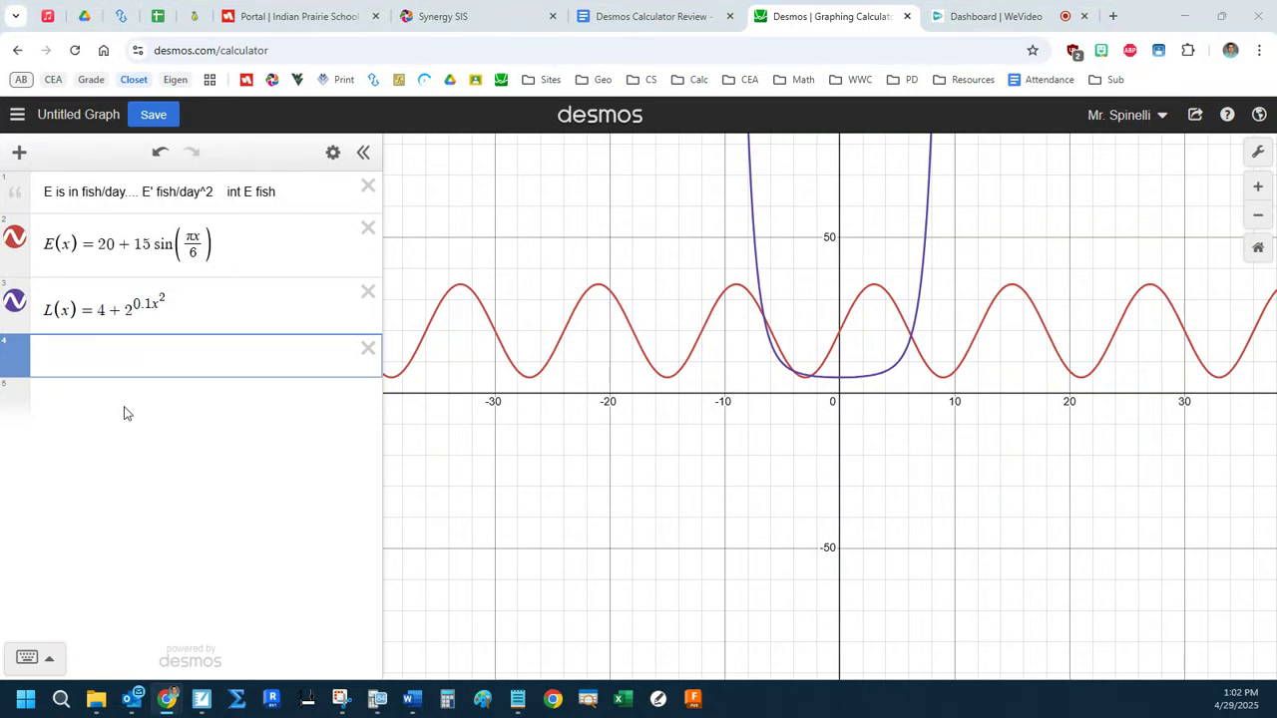
pyautogui.click(126, 374)
pyautogui.write('int')
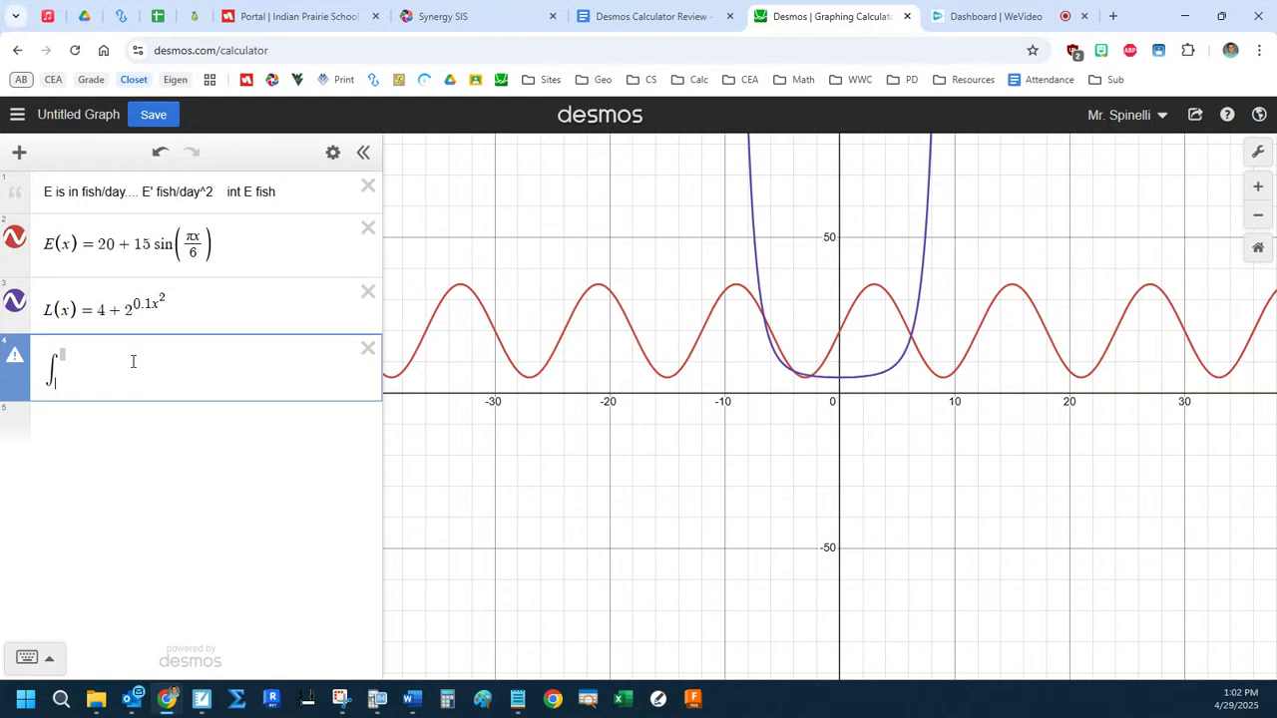
pyautogui.write('05')
pyautogui.press('Up')
pyautogui.write('5 L(t)dt')
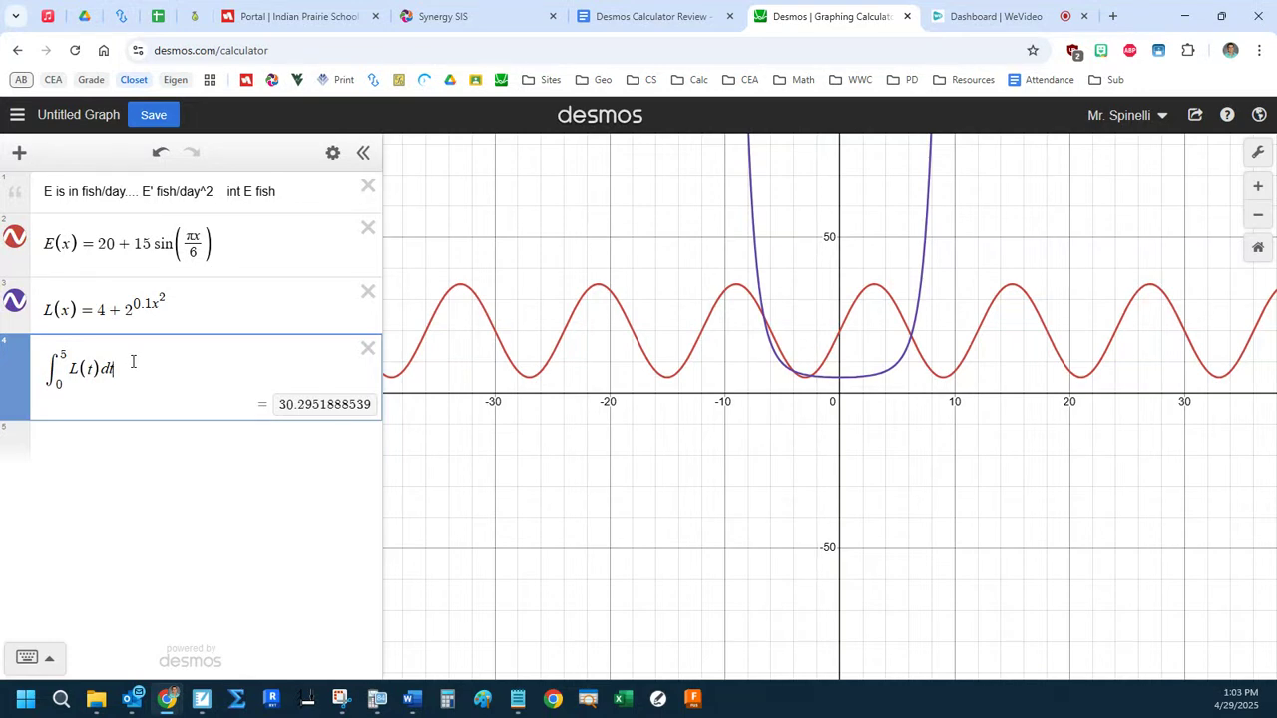
# Divide the whole integral of L(t) by 5 − 0 to get the average value.
pyautogui.hotkey('ctrl', 'a')
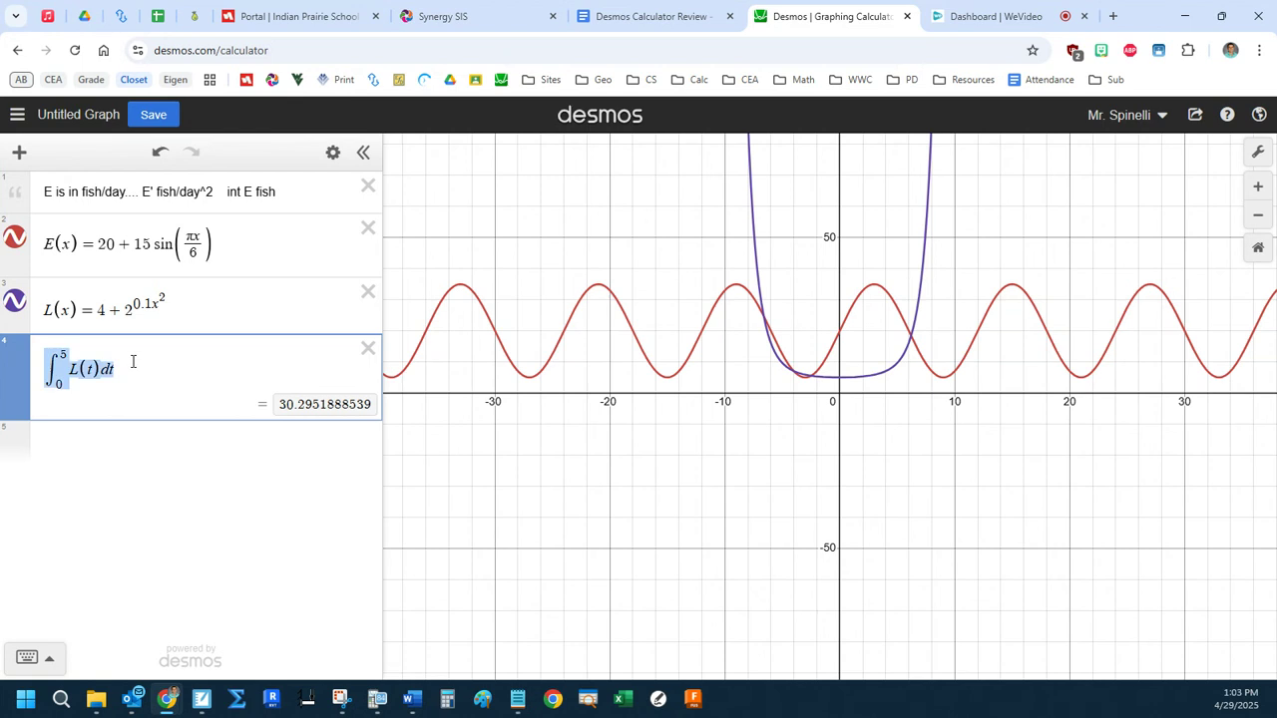
pyautogui.write('/')
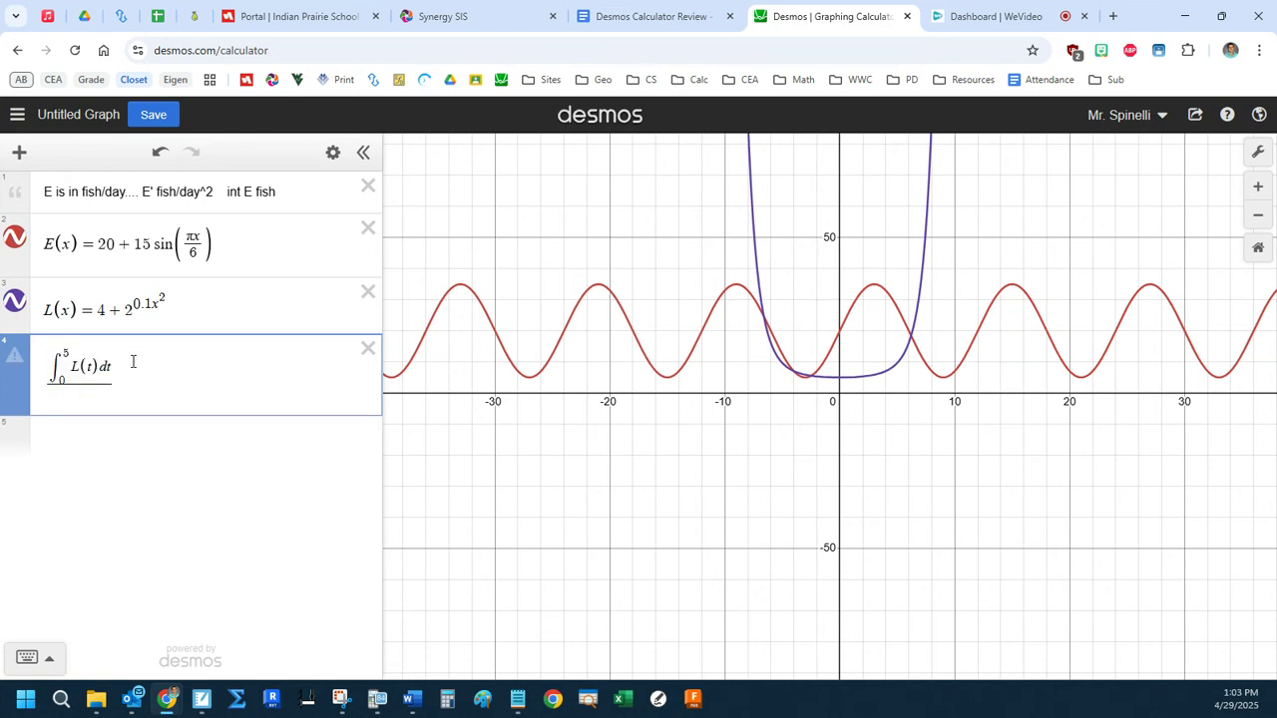
pyautogui.write('5-0')
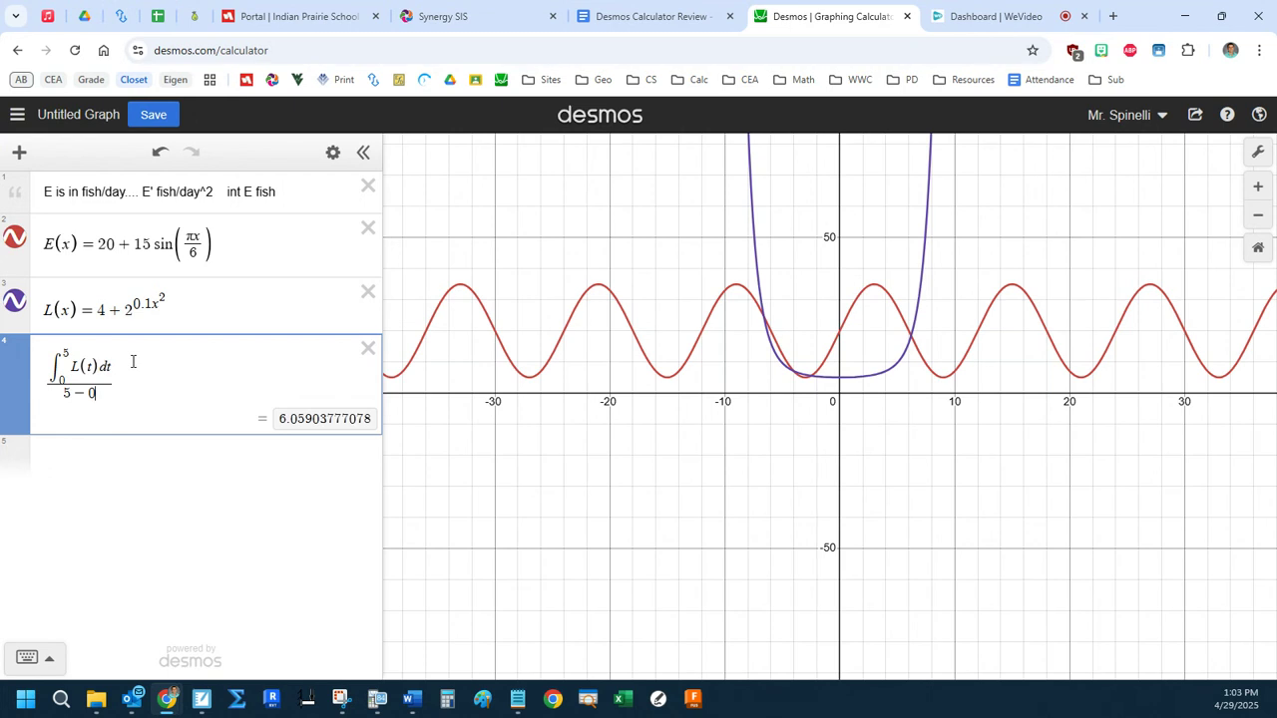
# Write the general average value formula, the integral of f(x) dx from a to b over b − a, on a new line and delete it.
pyautogui.press('Return')
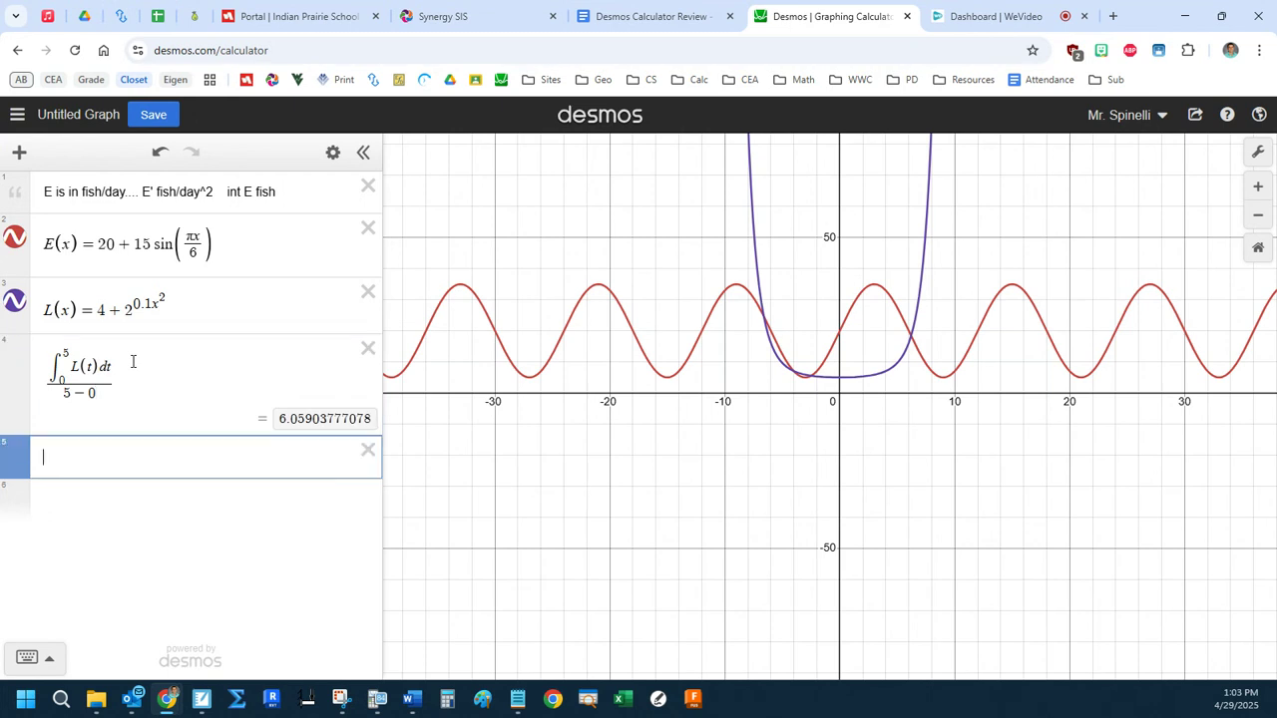
pyautogui.write('intb')
pyautogui.press('Right')
pyautogui.write('f(x)dx')
pyautogui.hotkey('shift', 'Home')
pyautogui.write('/')
pyautogui.write('b-a')
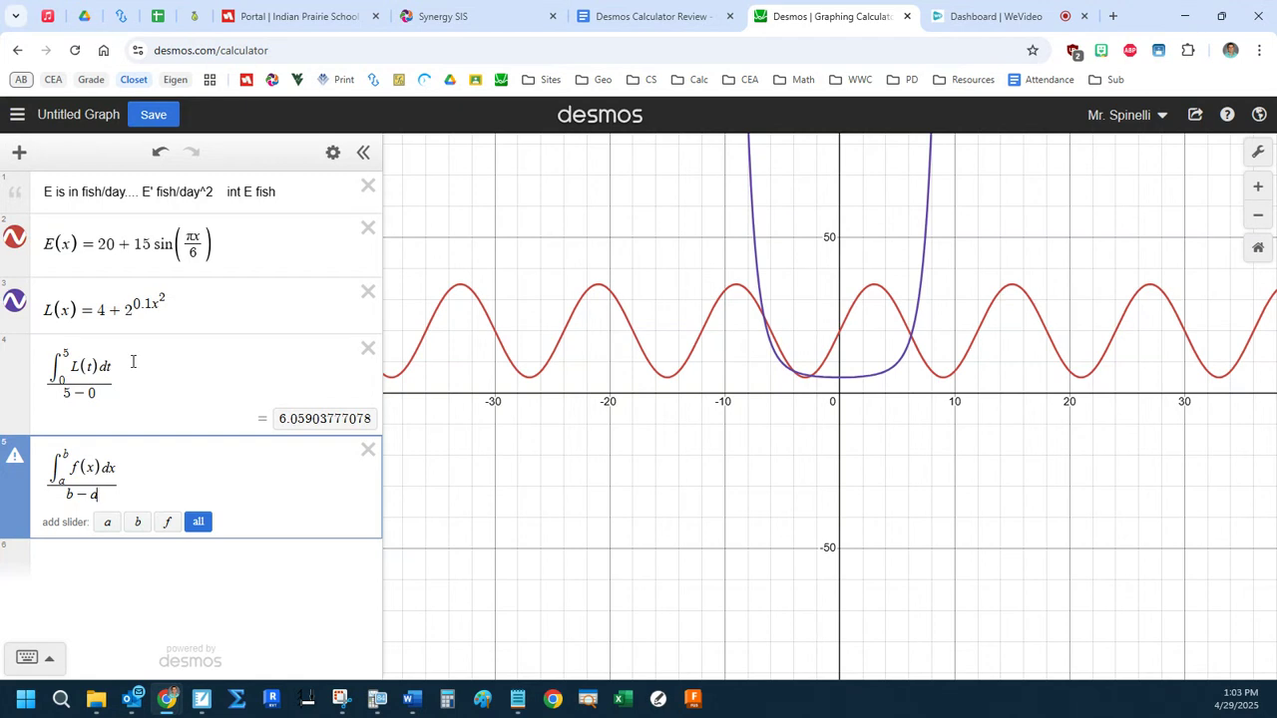
pyautogui.click(368, 449)
# Highlight the average value result to three decimals, the integral numerator, the 5 − 0 denominator and the integrand L(t) in turn.
pyautogui.moveTo(281, 419); pyautogui.dragTo(312, 426)
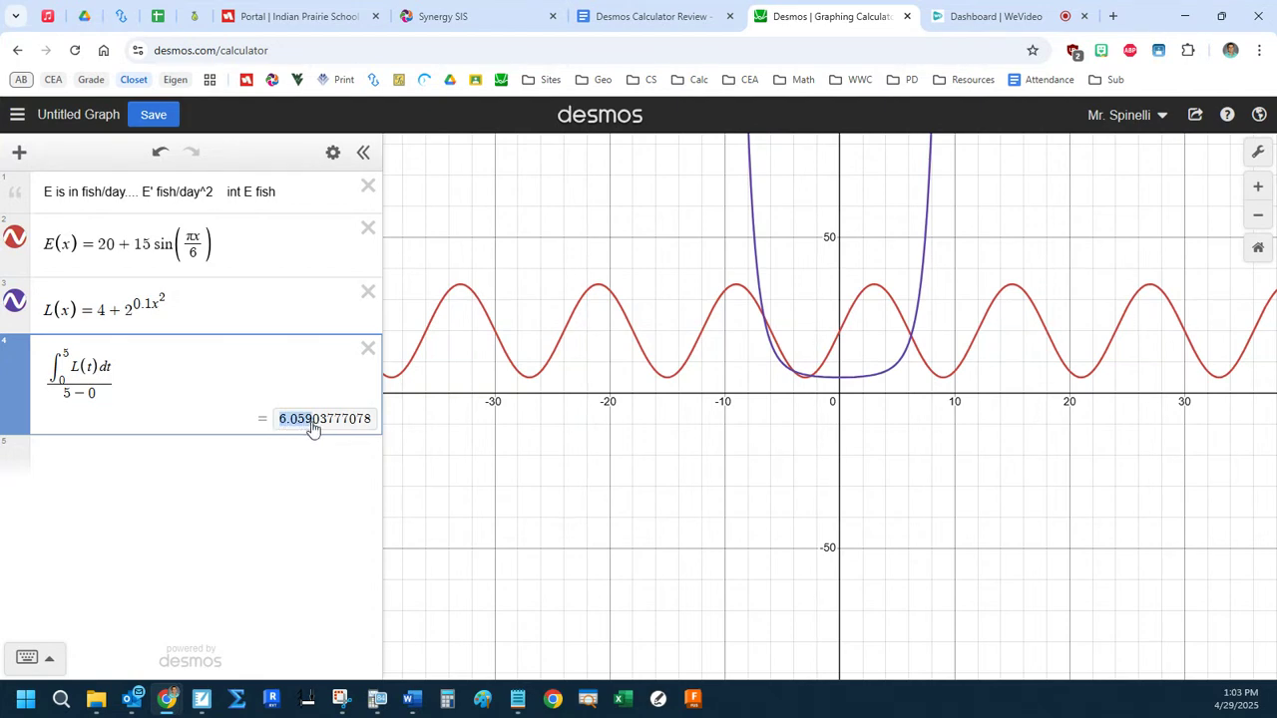
pyautogui.click(220, 371)
pyautogui.moveTo(51, 359); pyautogui.dragTo(110, 355)
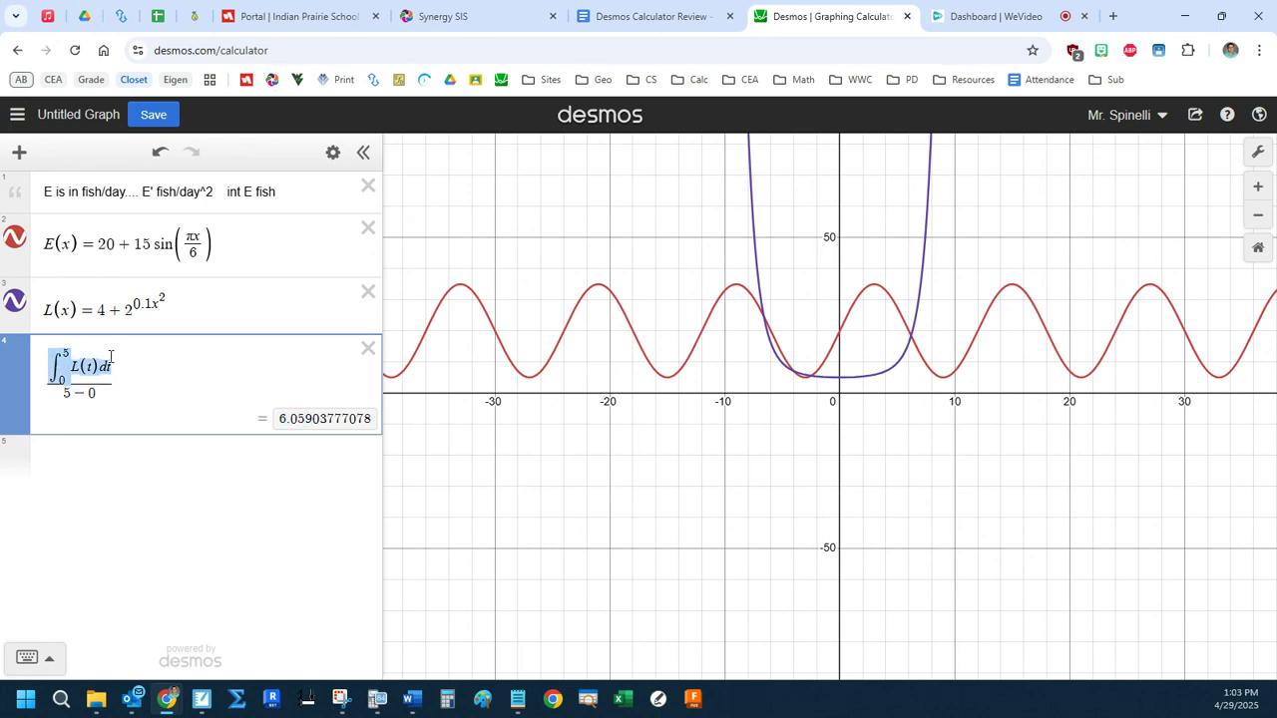
pyautogui.moveTo(60, 393); pyautogui.dragTo(99, 395)
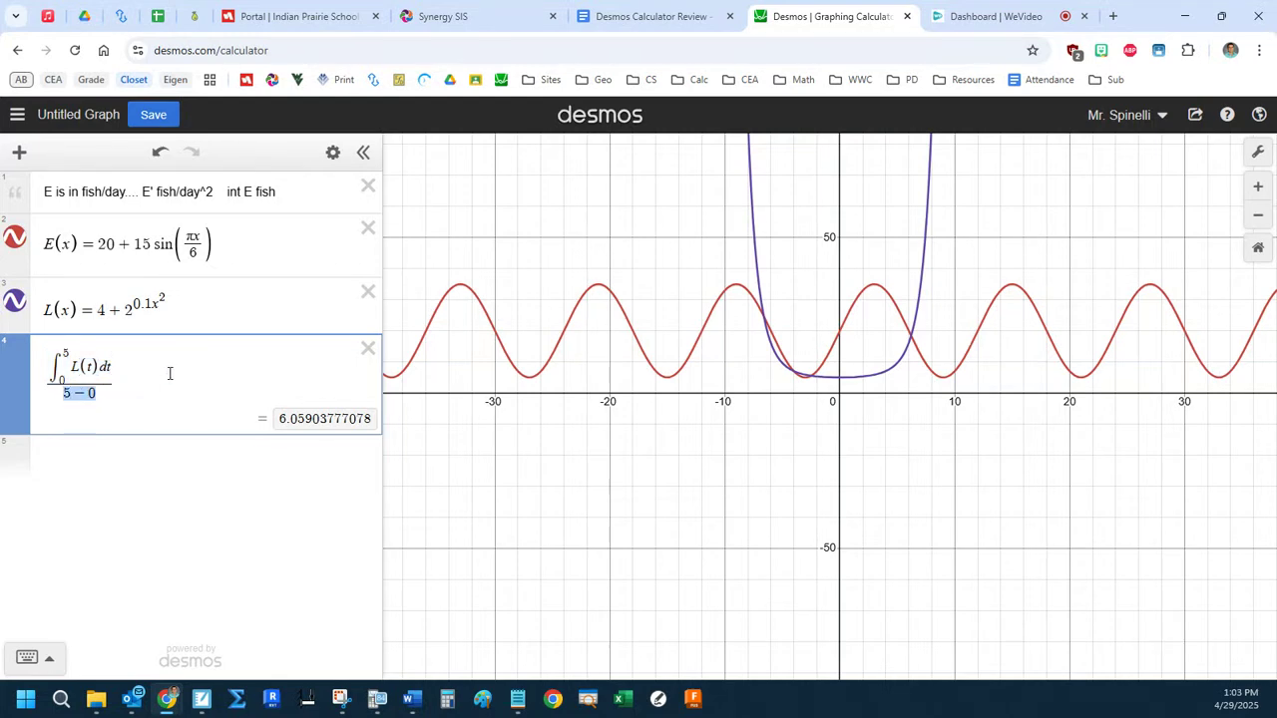
pyautogui.moveTo(71, 369); pyautogui.dragTo(100, 366)
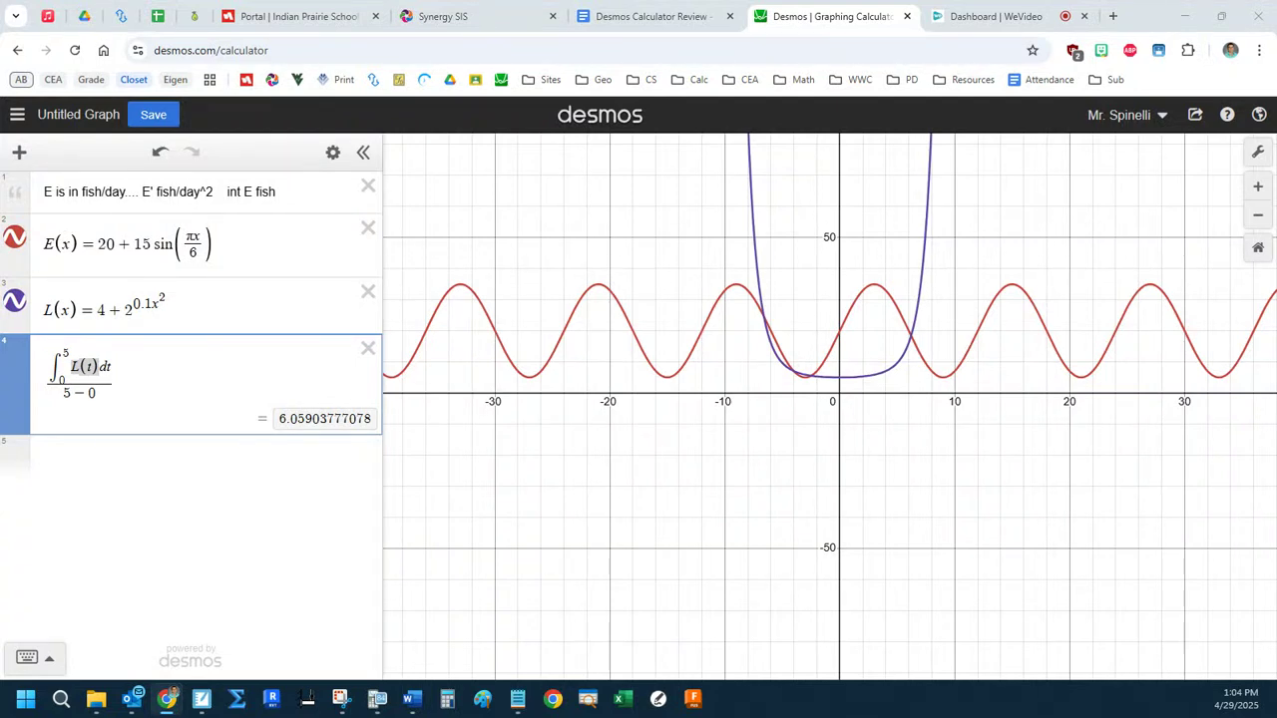
# Delete the average value expression and add a note reading "Amount = initial + int (rate in) - int (rate out)".
pyautogui.click(366, 349)
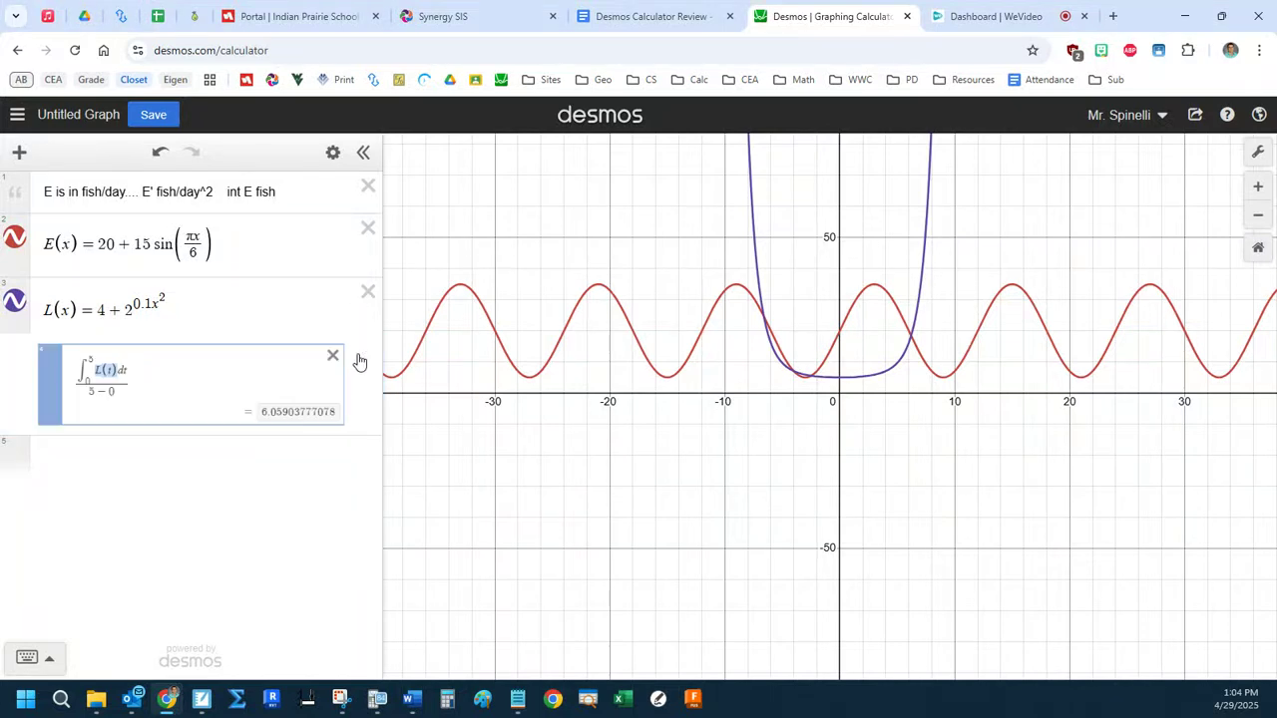
pyautogui.click(125, 375)
pyautogui.click(20, 153)
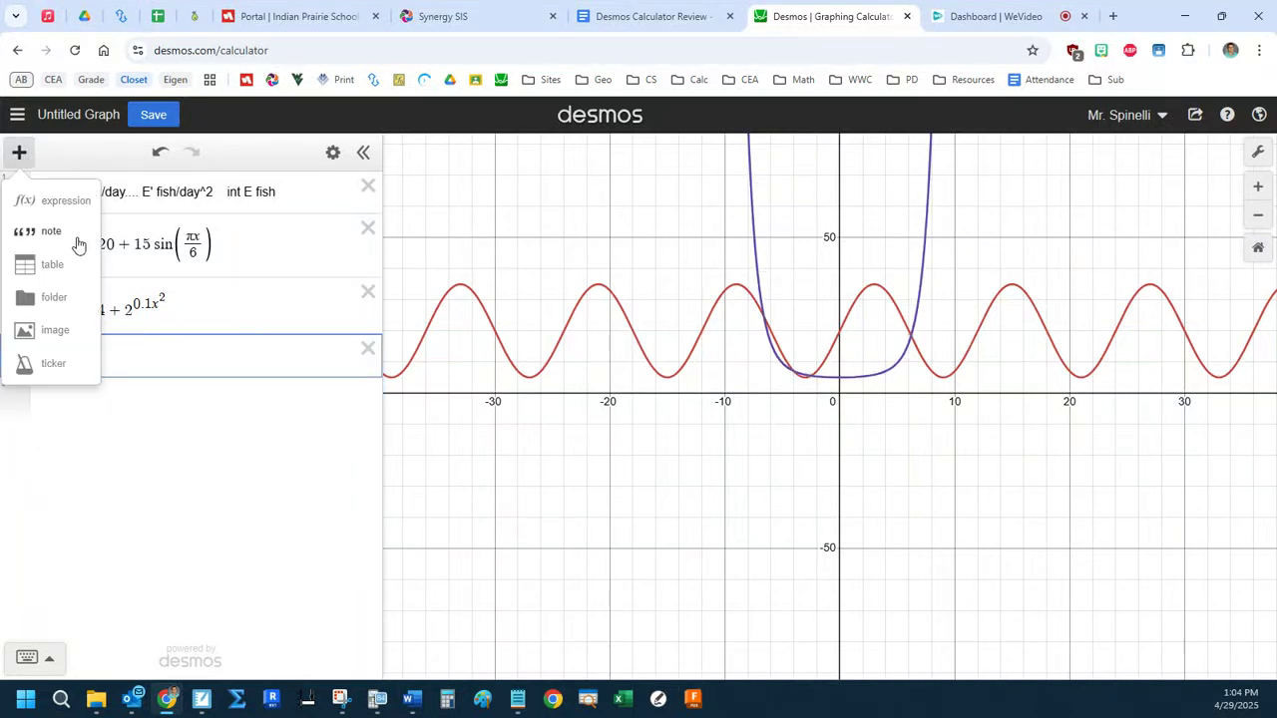
pyautogui.click(49, 235)
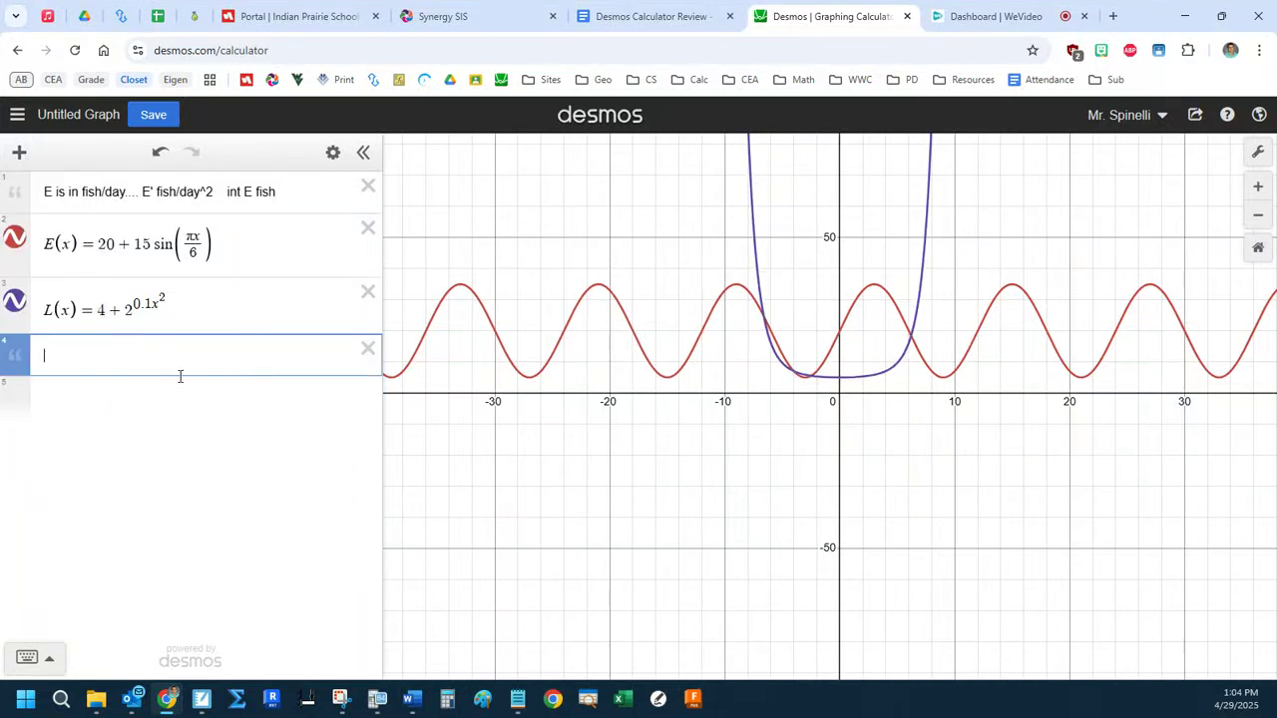
pyautogui.write('T')
pyautogui.press('BackSpace')
pyautogui.write('Amount = initial + int (rate in) - int (rate')
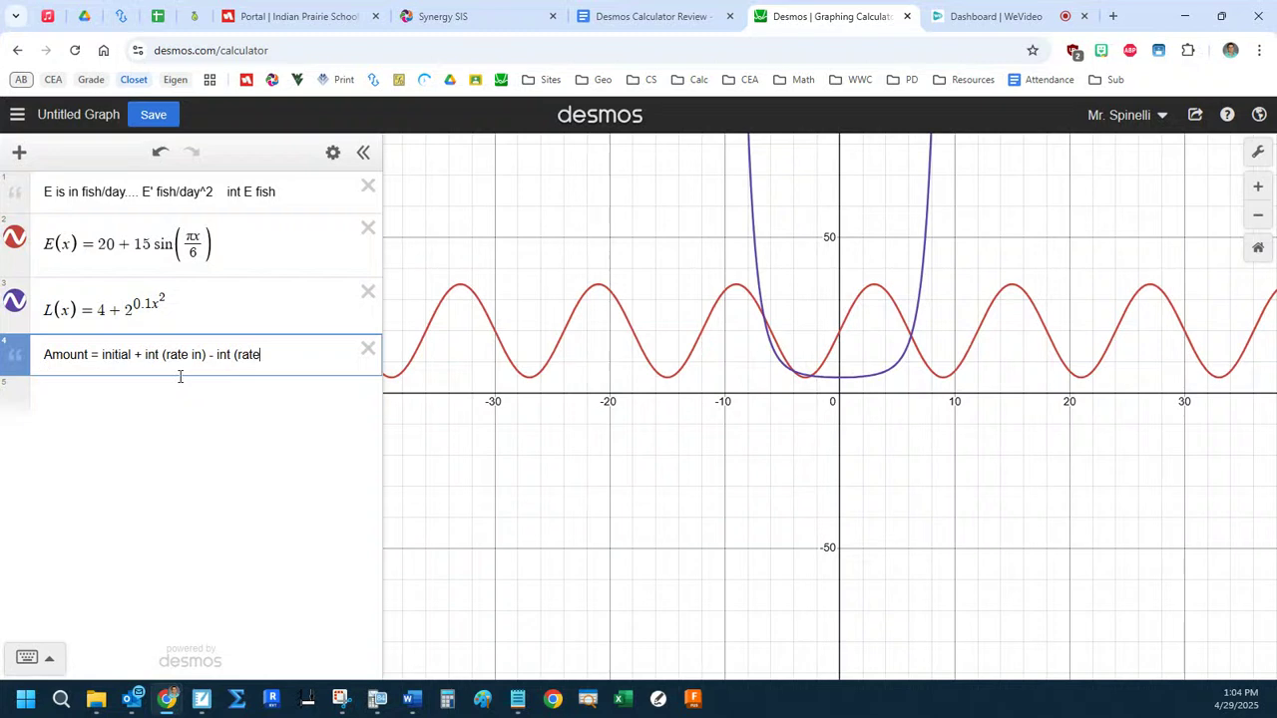
pyautogui.write(' out)')
# Highlight the two "int" terms and the rate in minus rate out part of the amount note.
pyautogui.doubleClick(151, 354)
pyautogui.doubleClick(222, 355)
pyautogui.moveTo(146, 357); pyautogui.dragTo(306, 352)
pyautogui.click(306, 351)
# Define A(t) on a new line as the integral from 0 to t of E(x) dx.
pyautogui.click(297, 390)
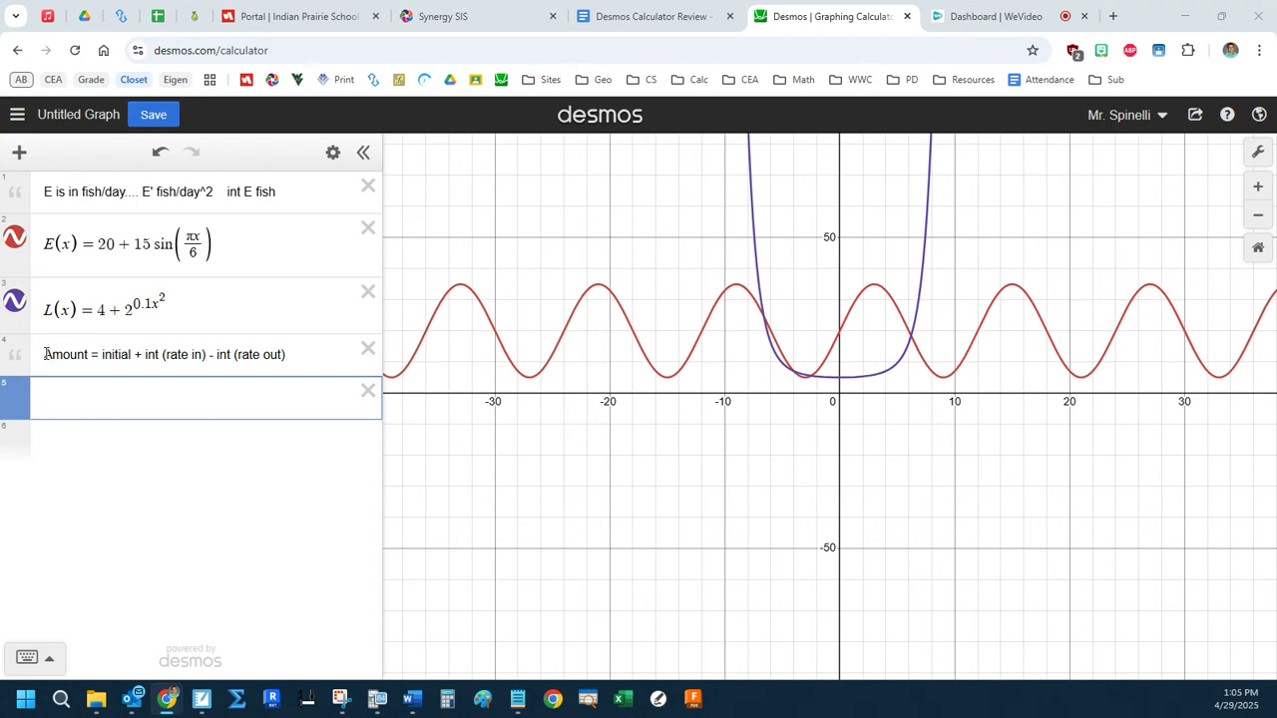
pyautogui.click(107, 401)
pyautogui.write('A(t)')
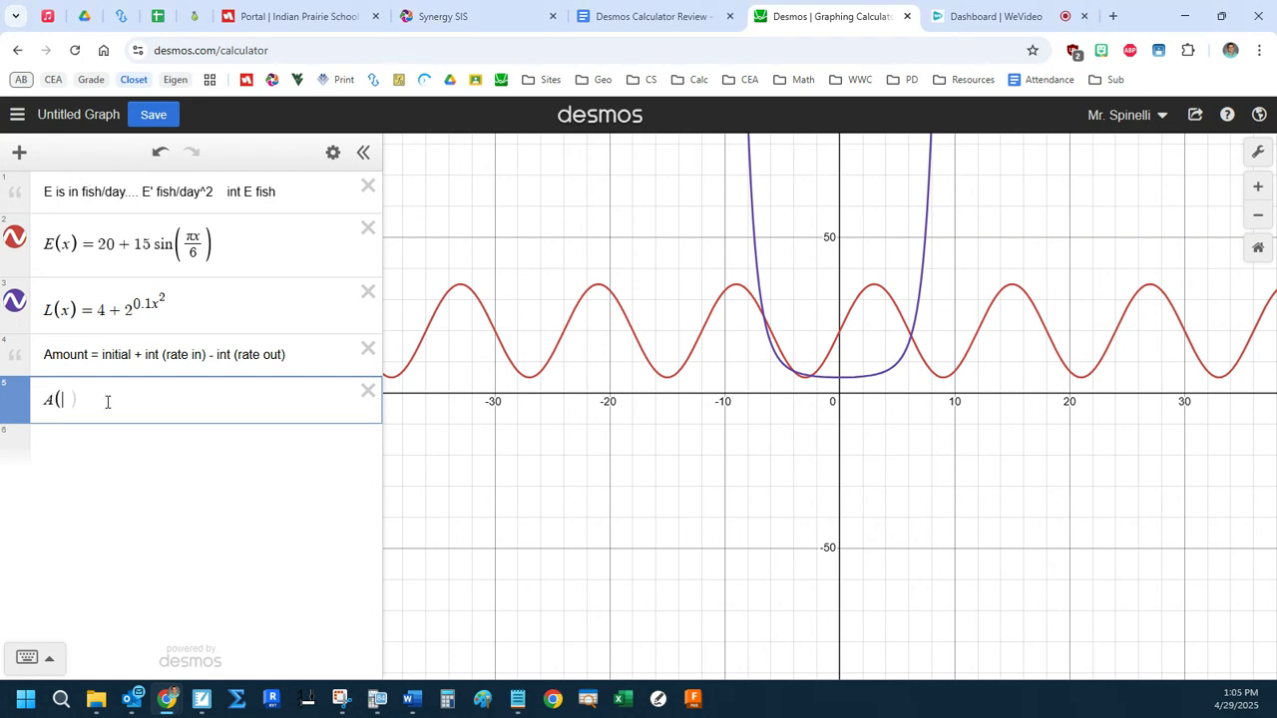
pyautogui.write('=int')
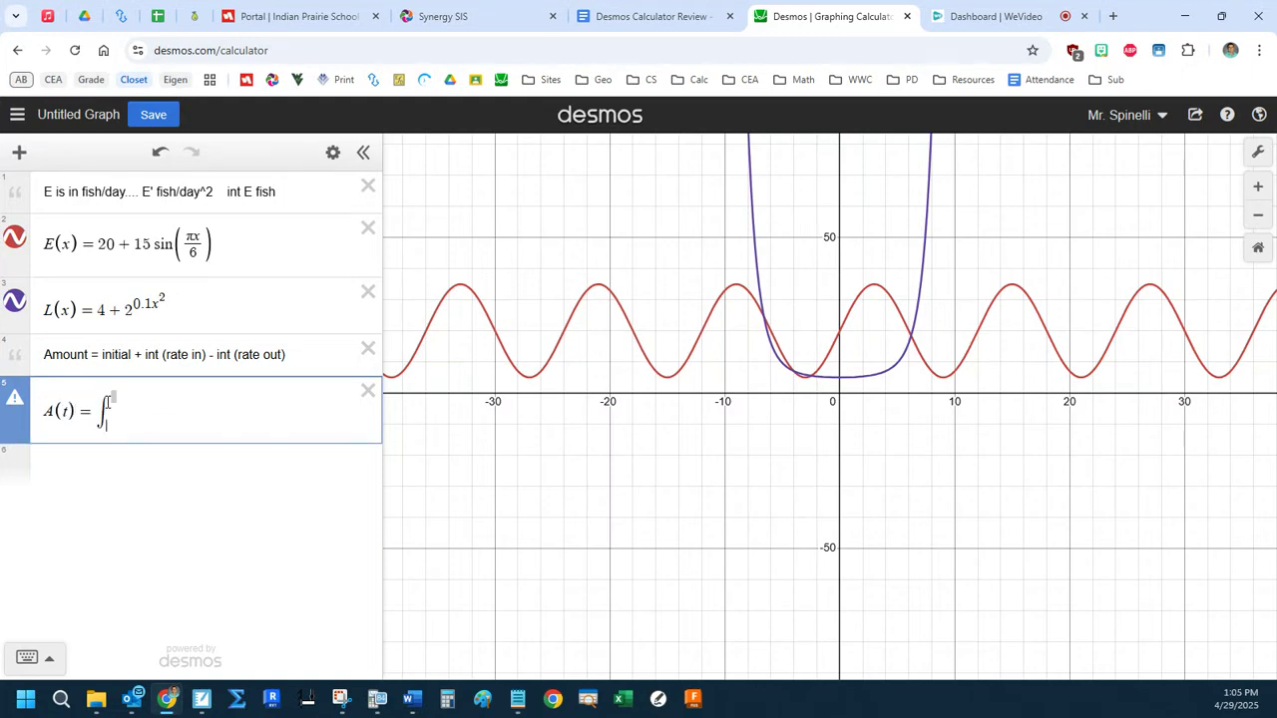
pyautogui.write('E(x)dx')
# Highlight the integrand E(x) dx and examine the upper limit t and the variable x in the A(t) definition.
pyautogui.click(170, 425)
pyautogui.moveTo(120, 411); pyautogui.dragTo(170, 410)
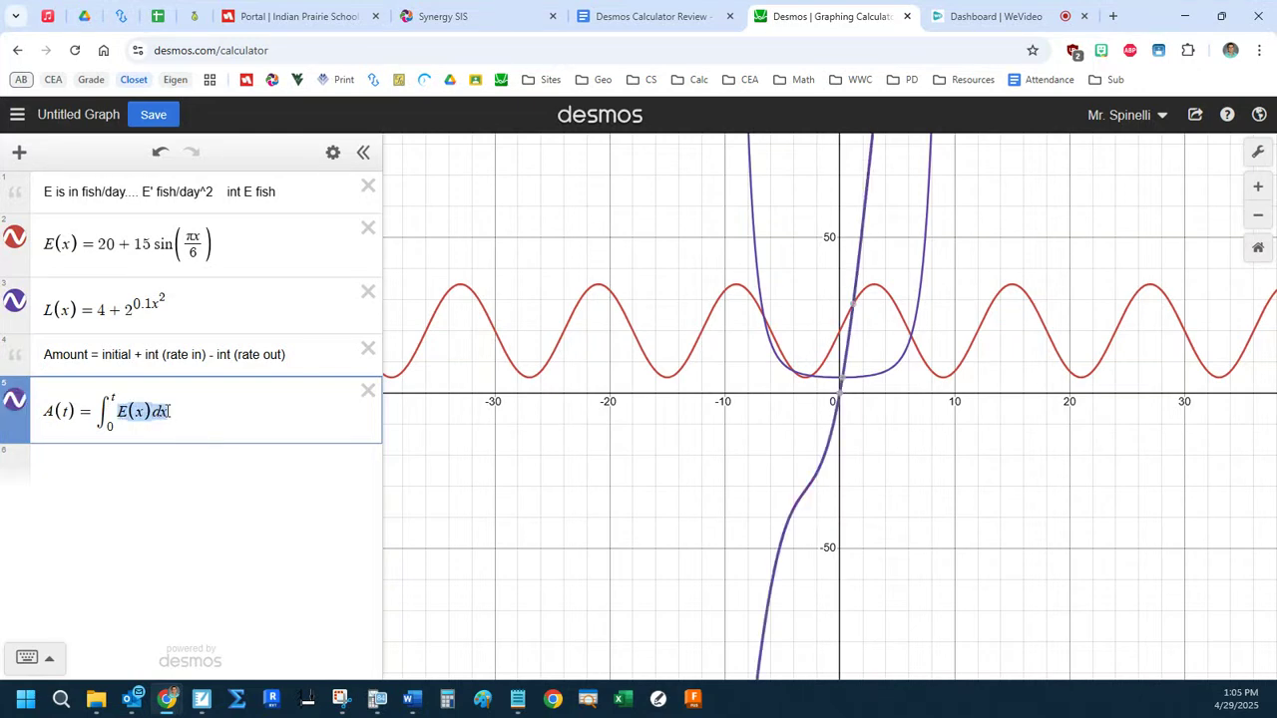
pyautogui.click(112, 397)
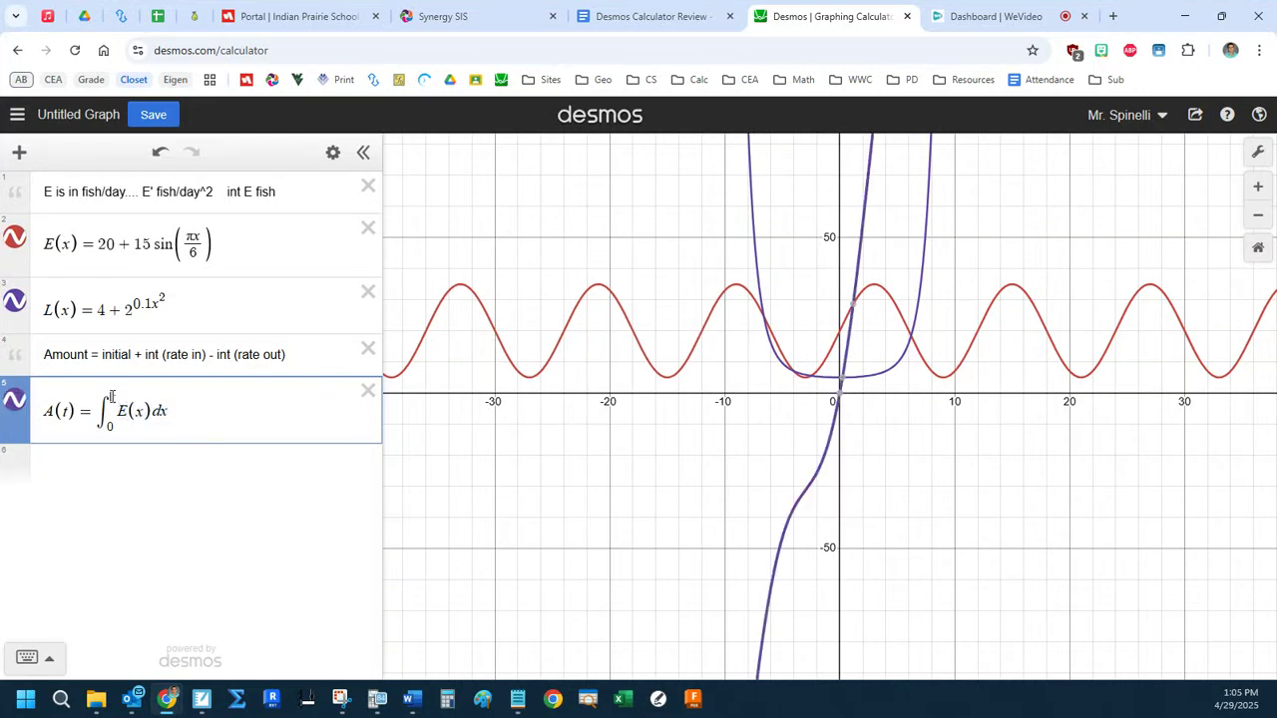
pyautogui.moveTo(60, 411); pyautogui.dragTo(170, 411)
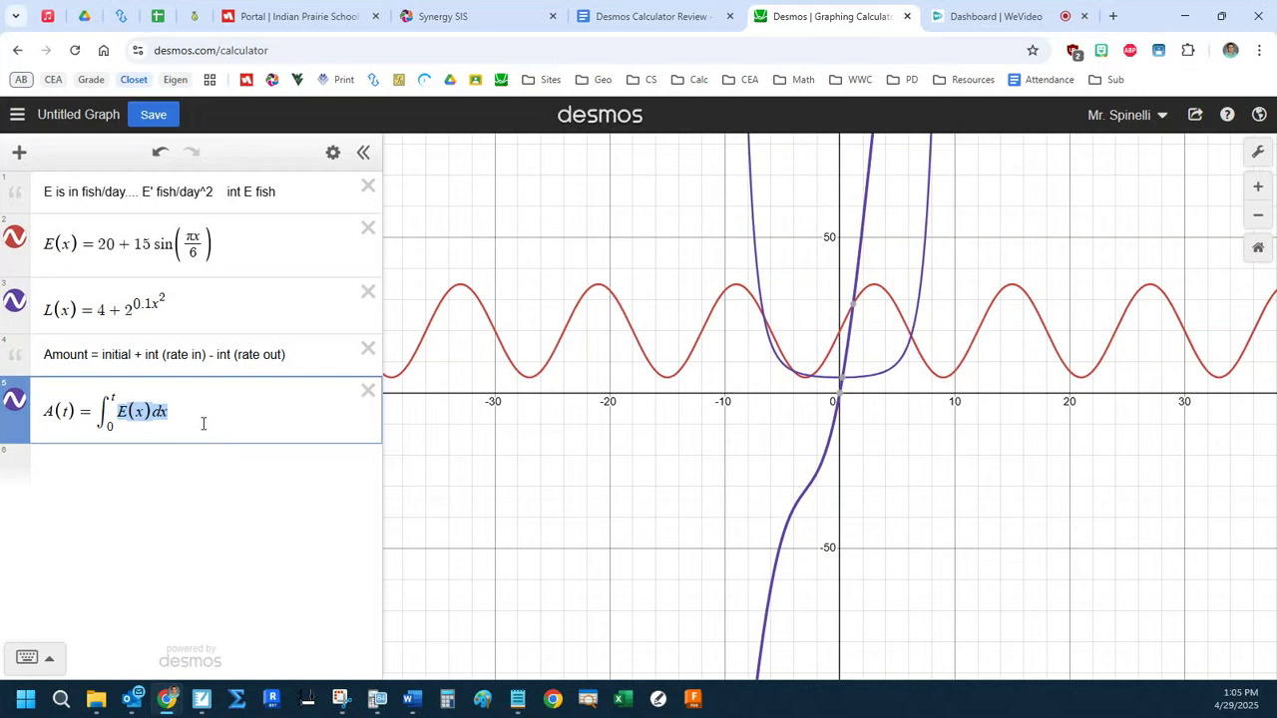
pyautogui.click(203, 411)
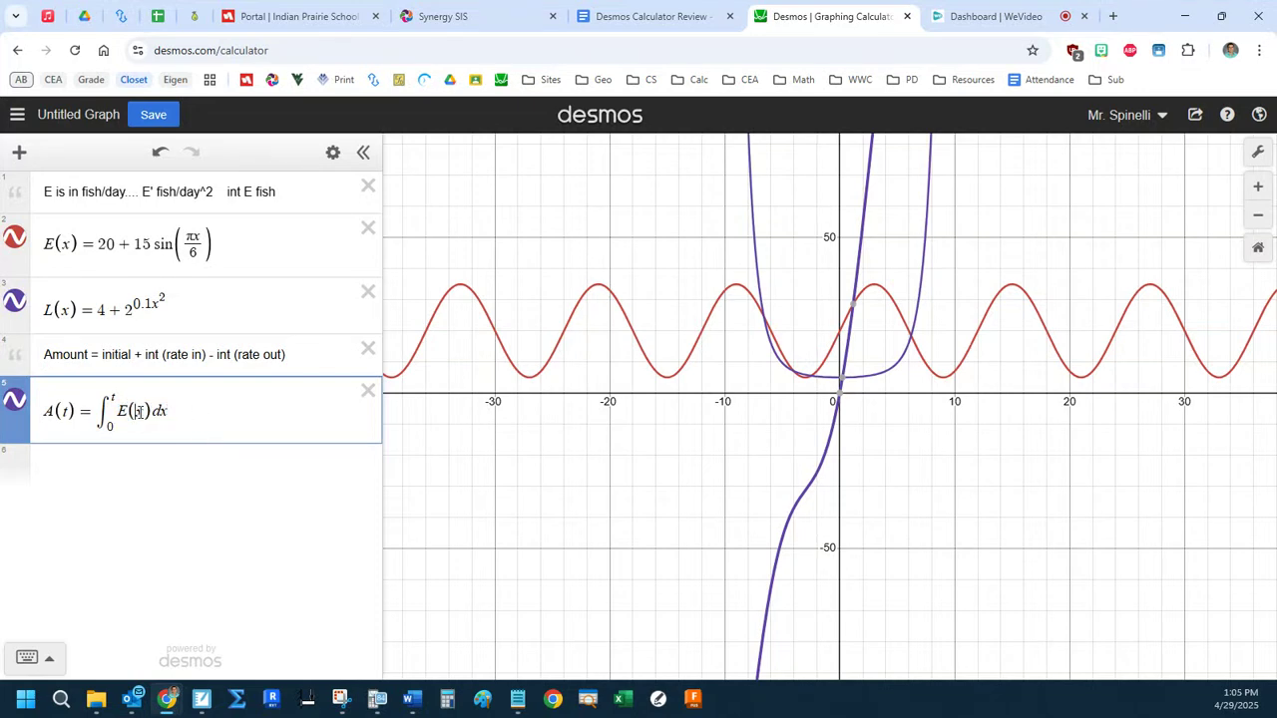
pyautogui.moveTo(160, 411)
pyautogui.mouseDown()
pyautogui.moveTo(171, 410)
pyautogui.moveTo(120, 397)
pyautogui.moveTo(158, 410)
pyautogui.mouseUp()
pyautogui.click(204, 419)
# Subtract the integral from 0 to t of L(x) dx in the A(t) definition.
pyautogui.click(181, 415)
pyautogui.write('-')
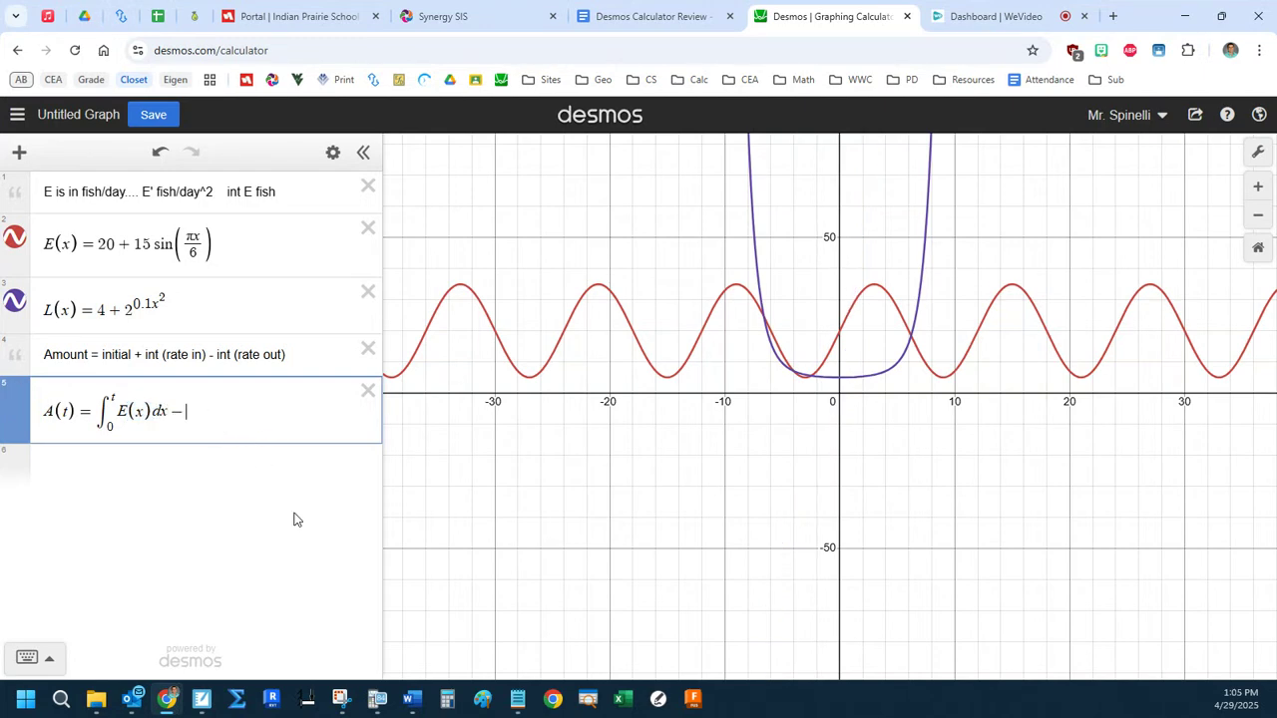
pyautogui.write('int')
pyautogui.write('t')
pyautogui.press('Right')
pyautogui.write('L(x)dx')
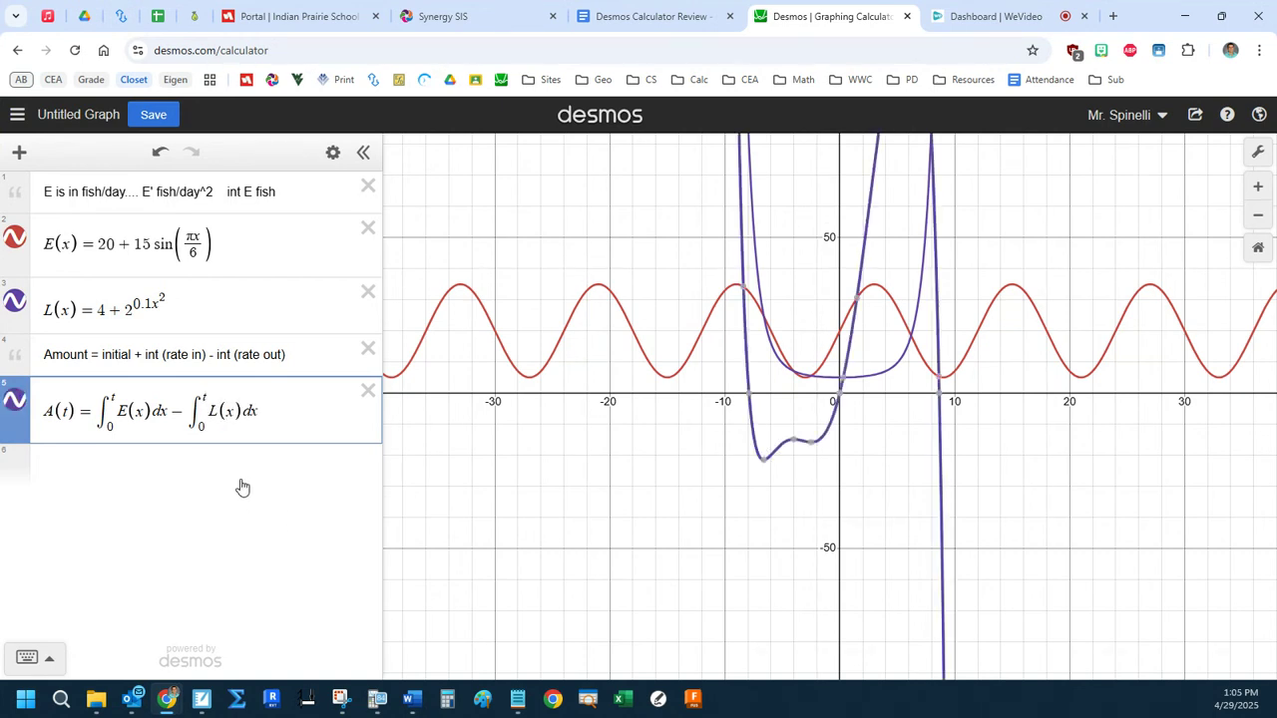
# Hide the L(x) and E(x) graphs and fit the A(t) curve's peak in the graph view.
pyautogui.click(14, 304)
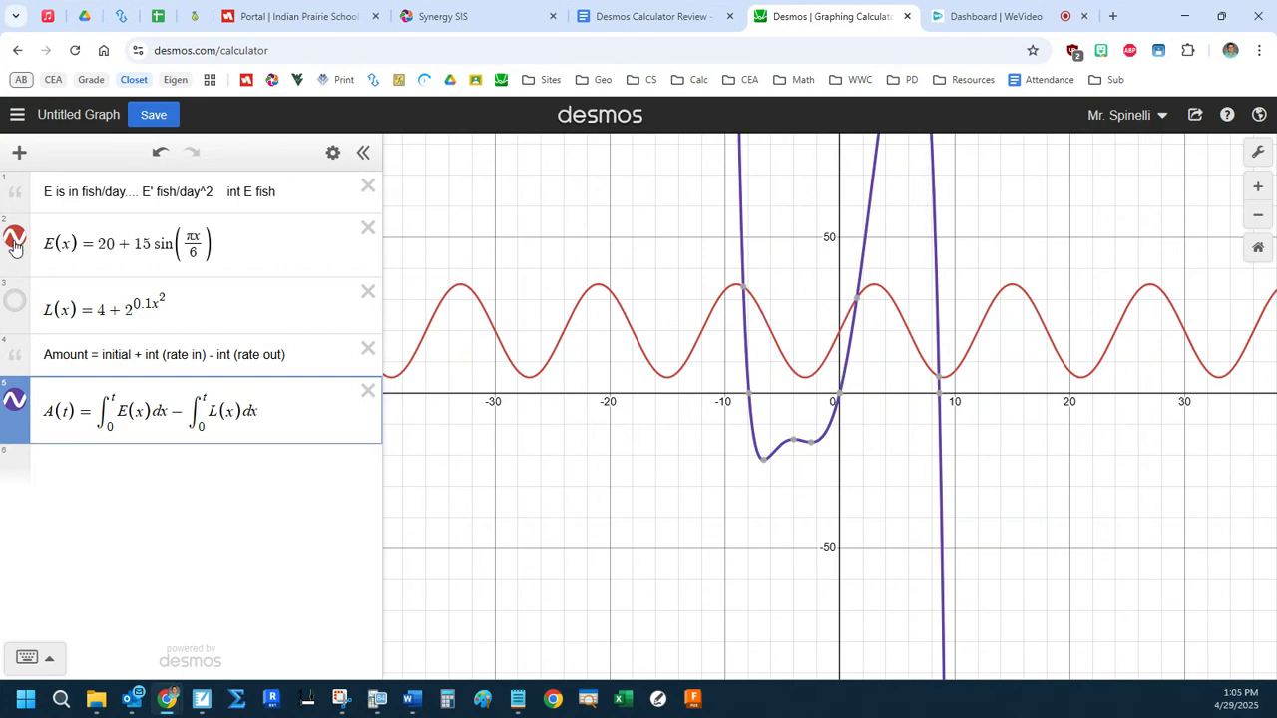
pyautogui.click(14, 239)
pyautogui.moveTo(875, 349); pyautogui.dragTo(740, 471)
pyautogui.moveTo(697, 230); pyautogui.dragTo(698, 401)
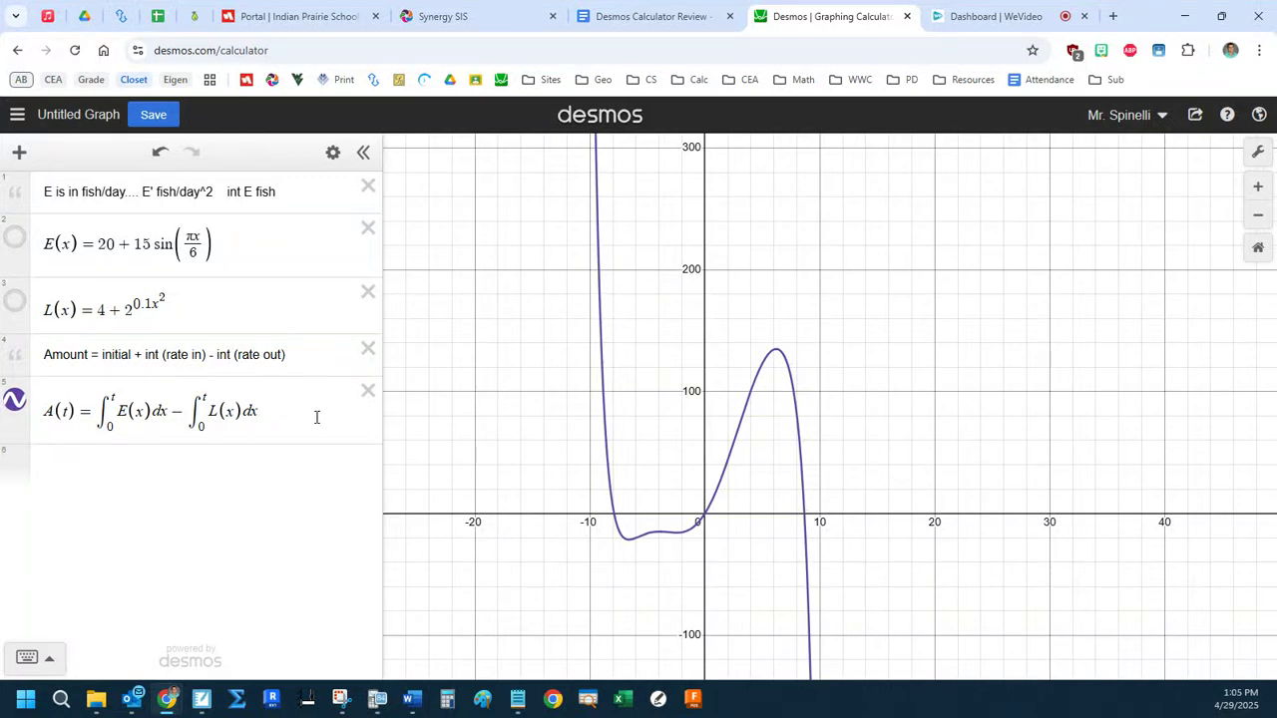
# Enter A(x) on a new line and hide the graph of the A(t) definition.
pyautogui.click(209, 467)
pyautogui.write('A(t)')
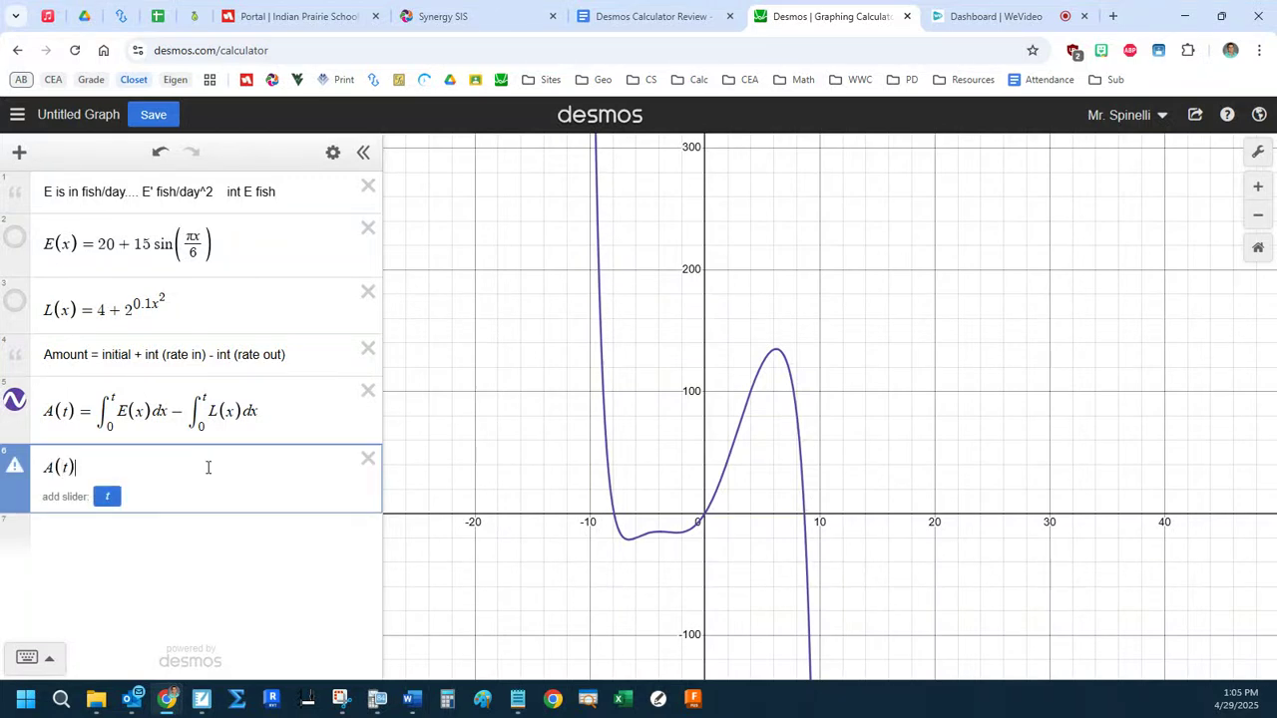
pyautogui.click(14, 400)
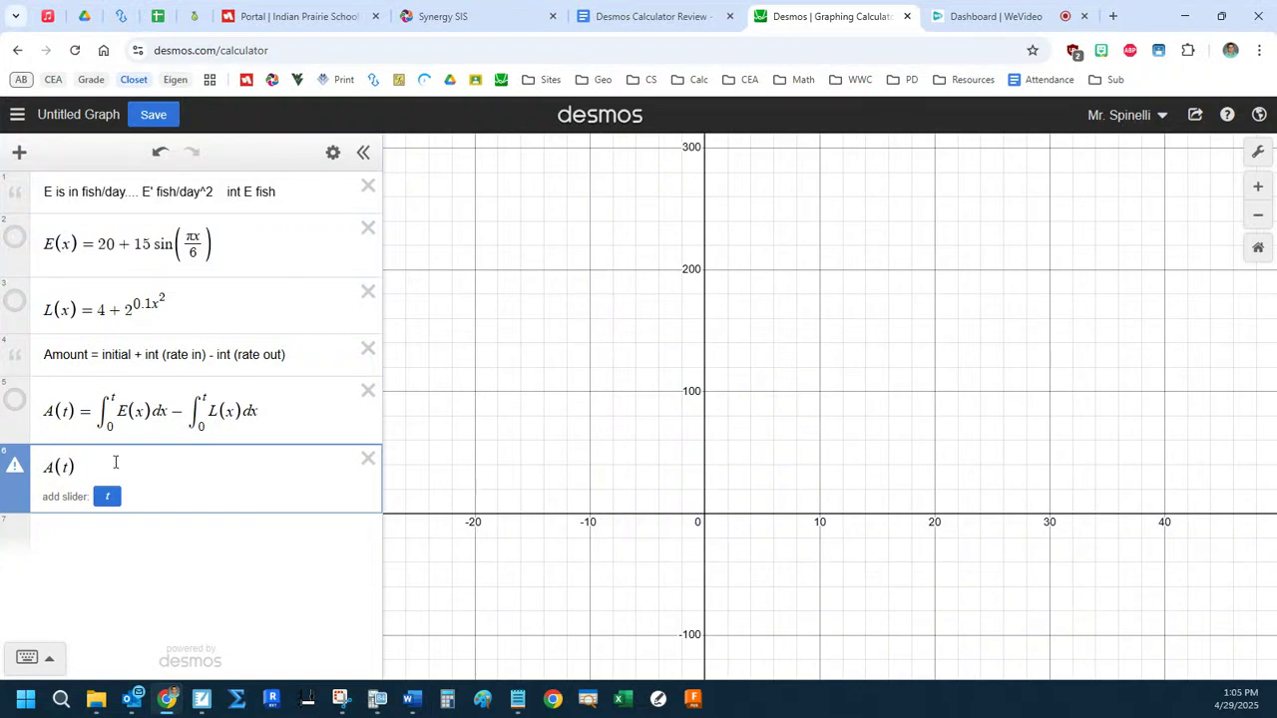
pyautogui.click(72, 467)
pyautogui.press('BackSpace')
pyautogui.write('x')
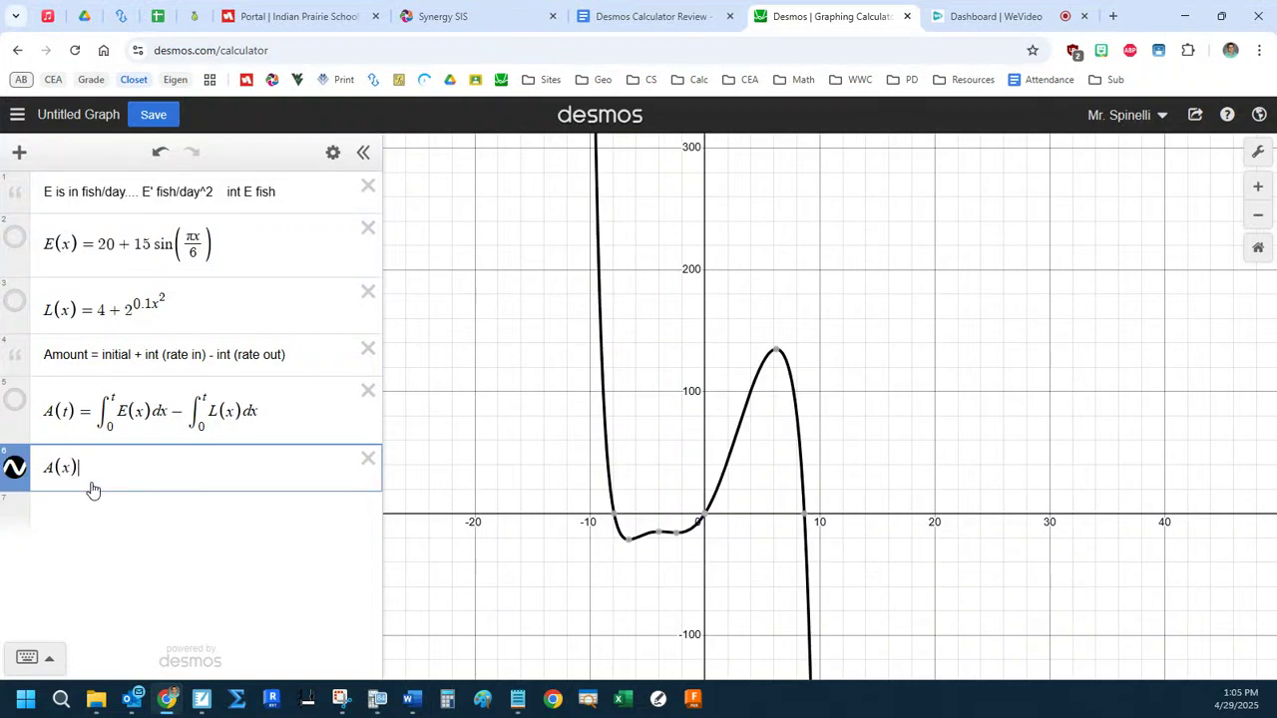
pyautogui.write('{0≤x≤8}0<=x<=8')
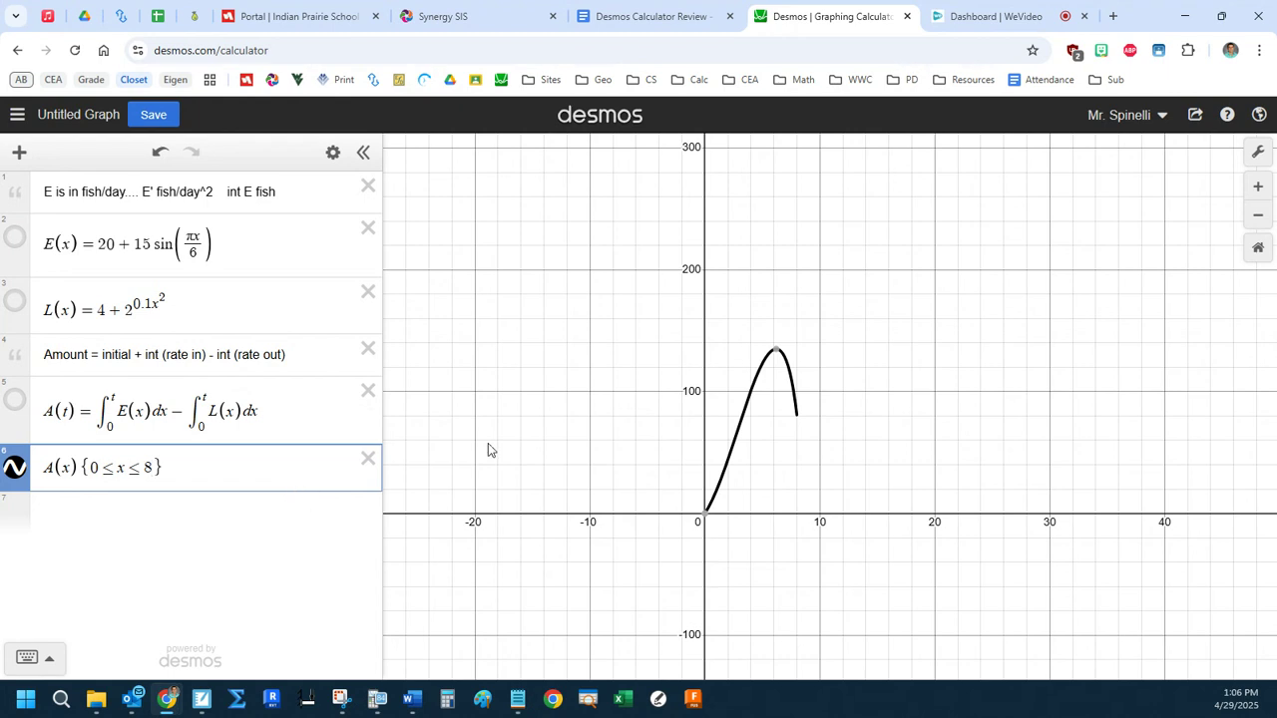
# Show the full A(t) curve alongside the restricted A(x) graph and inspect the coordinates of its maximum.
pyautogui.click(15, 400)
pyautogui.click(17, 468)
pyautogui.click(17, 469)
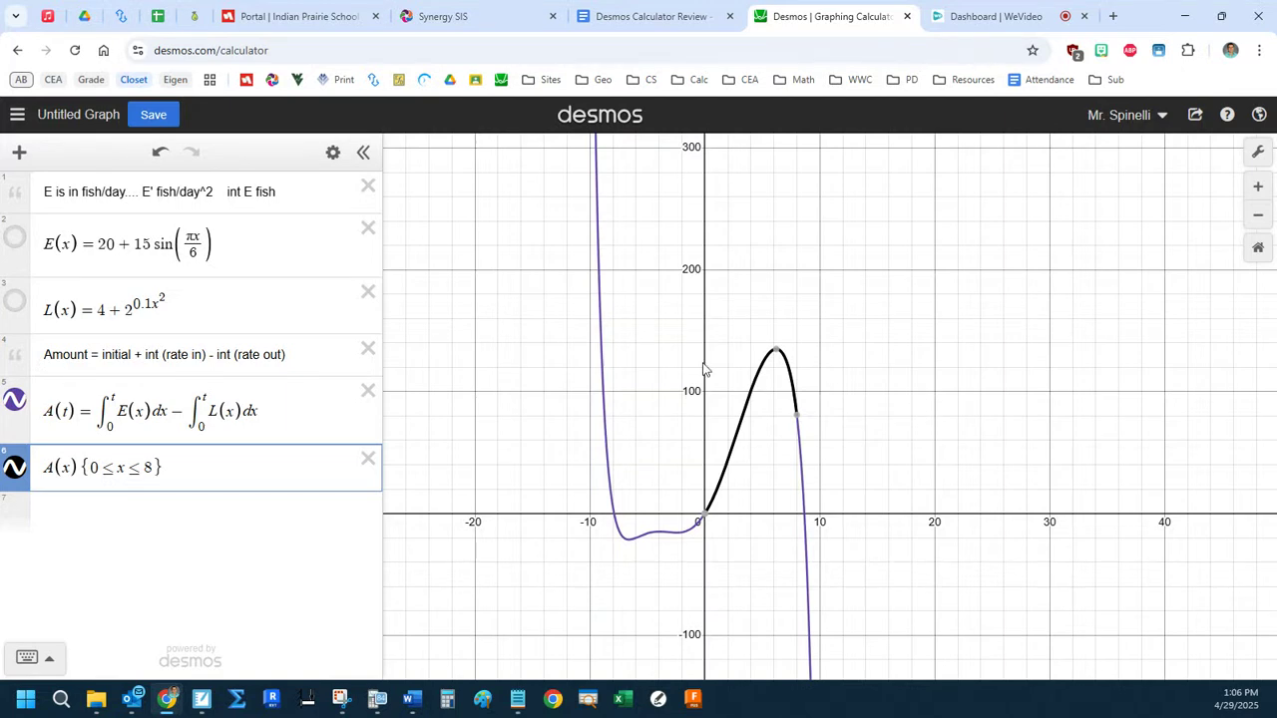
pyautogui.click(776, 350)
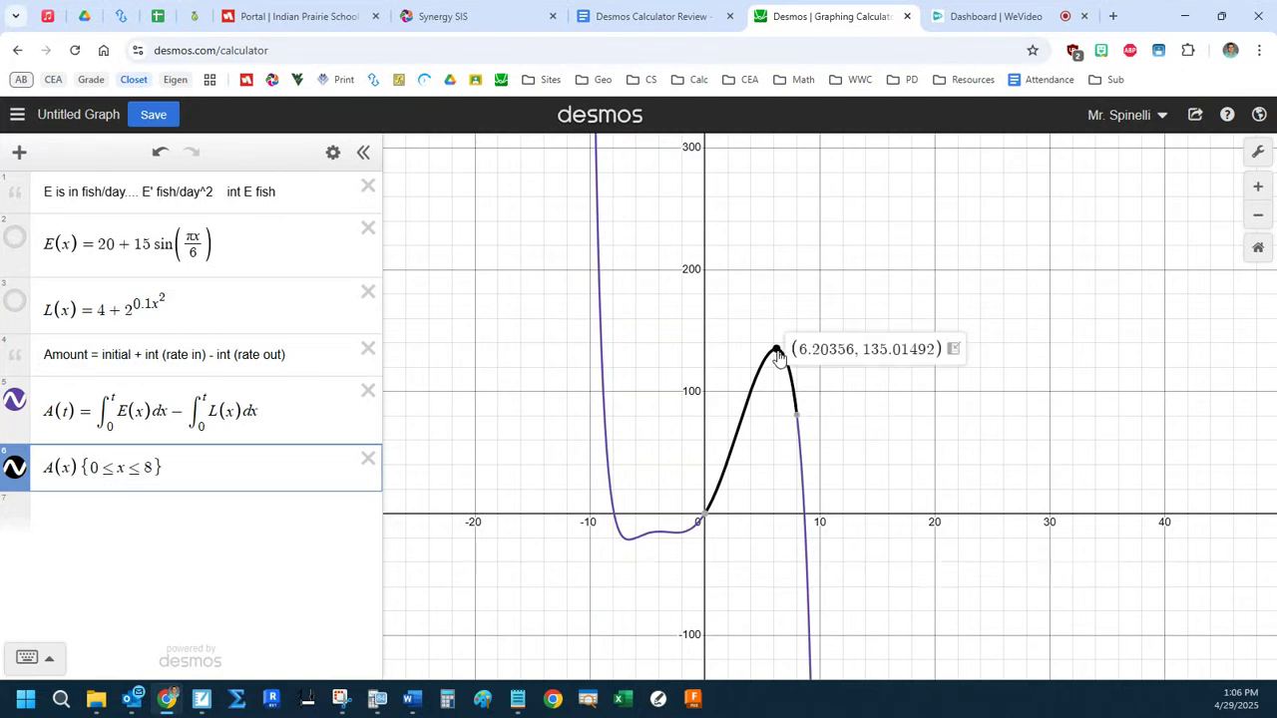
pyautogui.click(776, 351)
pyautogui.click(777, 351)
# Write the derivative on a new line as A'(t) = E(t)·1 − E(0)·0.
pyautogui.click(88, 519)
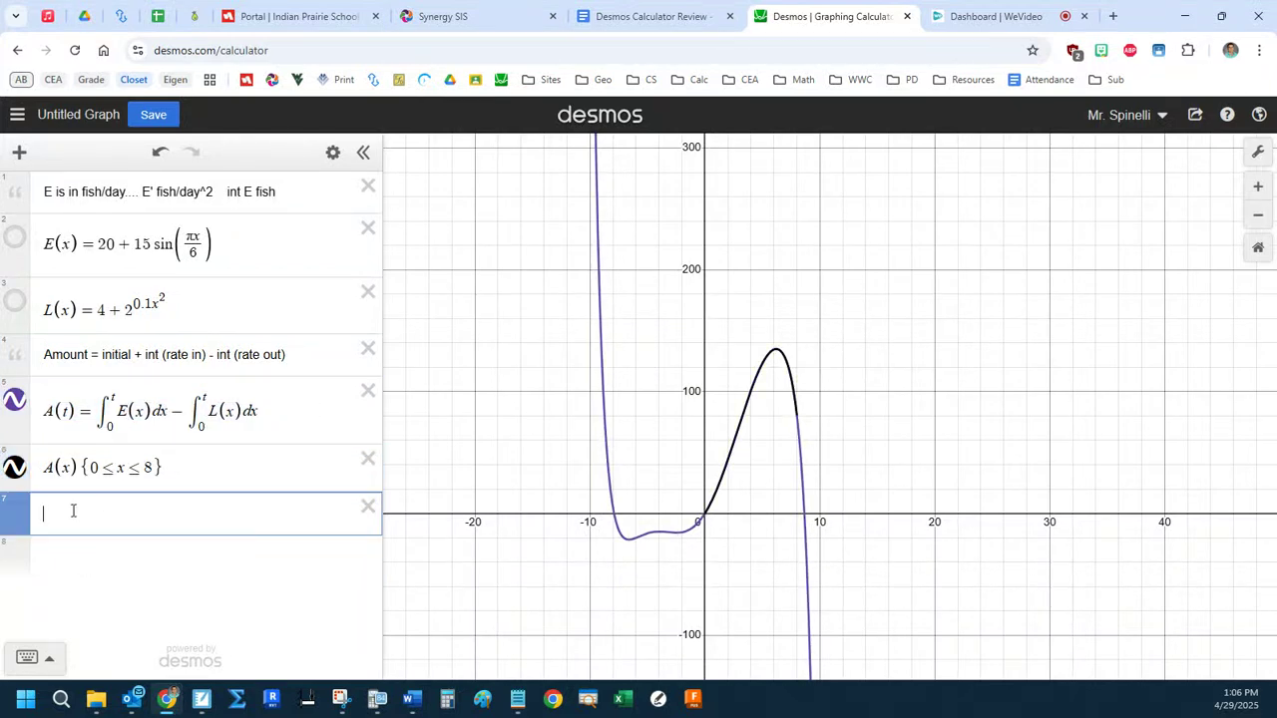
pyautogui.write("A'(x) ")
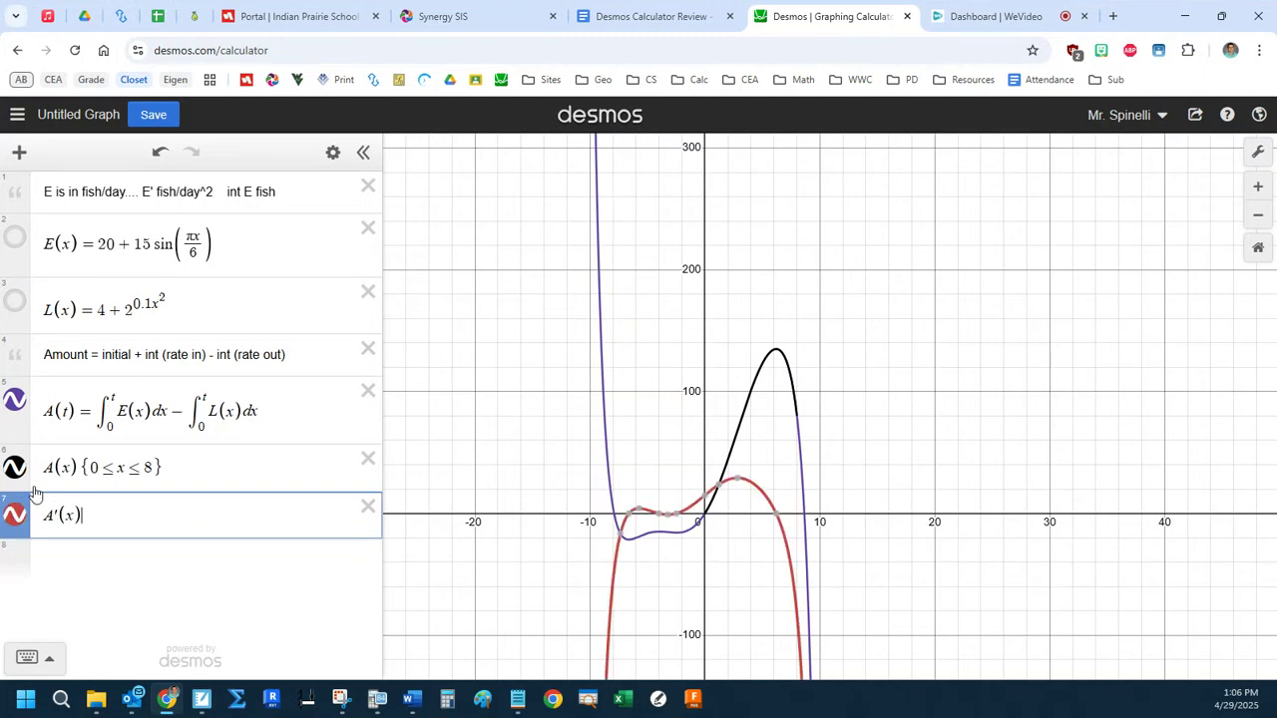
pyautogui.write('= ')
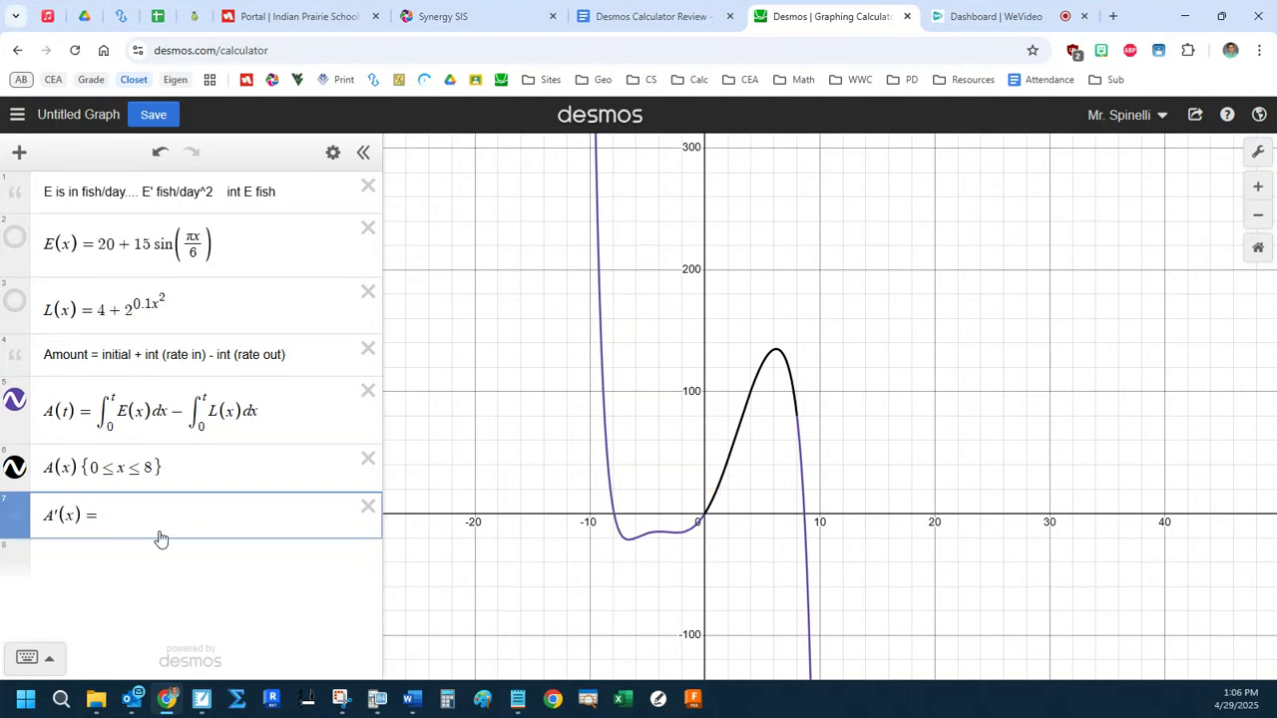
pyautogui.write('E(')
pyautogui.press('BackSpace')
pyautogui.write('t')
pyautogui.press('Right')
pyautogui.write('t*1-E(0*0')
# Replace everything after E(t) in the derivative line with − L(t).
pyautogui.moveTo(239, 517); pyautogui.dragTo(137, 518)
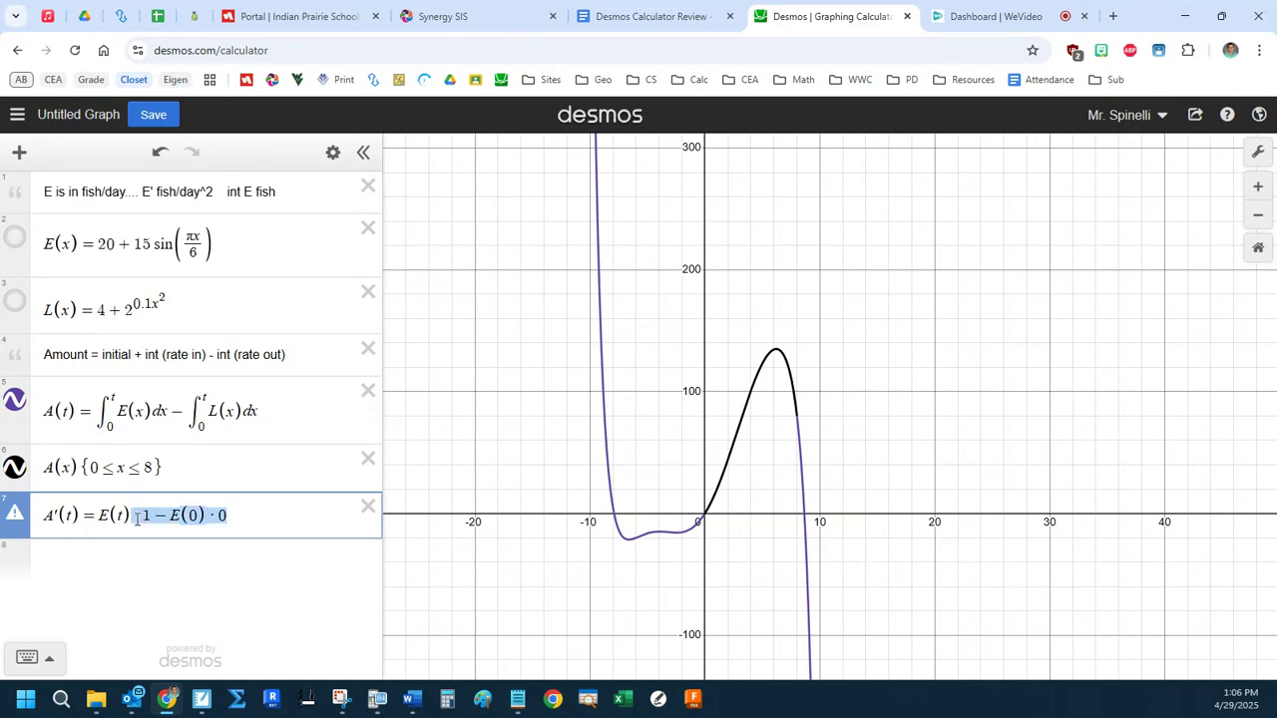
pyautogui.press('BackSpace')
pyautogui.write('- L(t)')
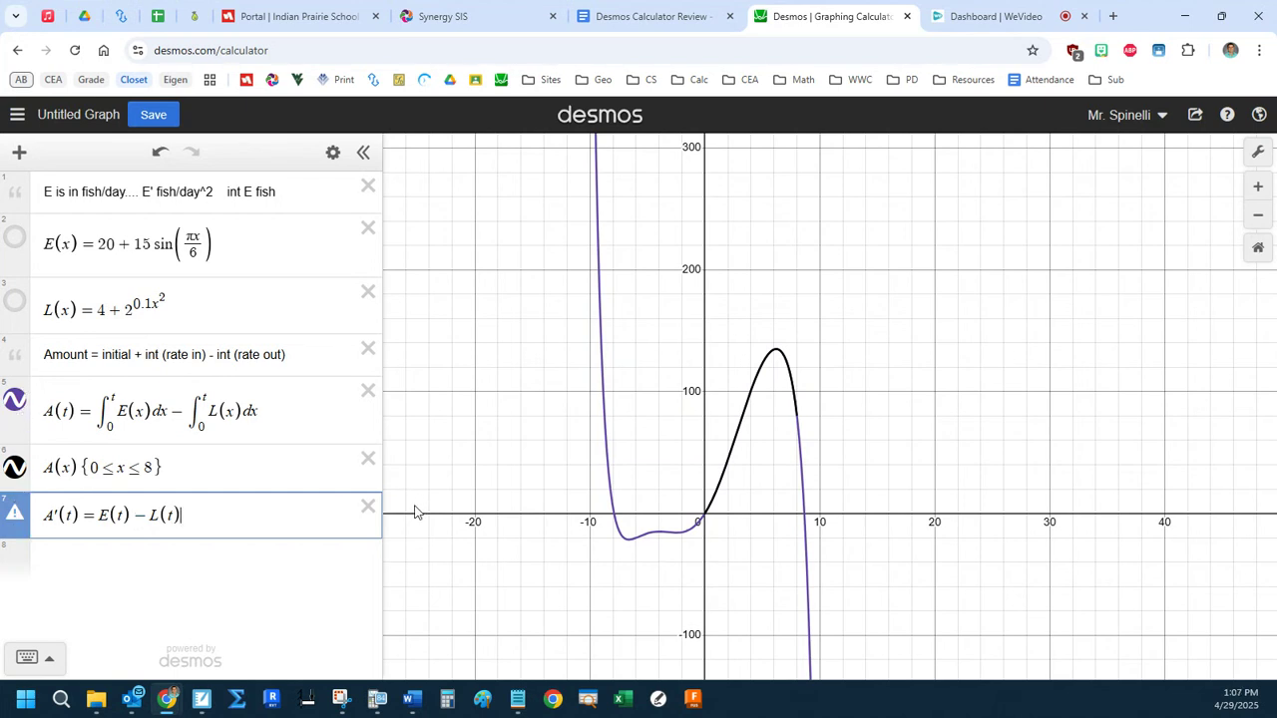
# Remove "A'(t) =" and change both variables to x so the line graphs E(x) − L(x).
pyautogui.moveTo(96, 515); pyautogui.dragTo(42, 515)
pyautogui.press('BackSpace')
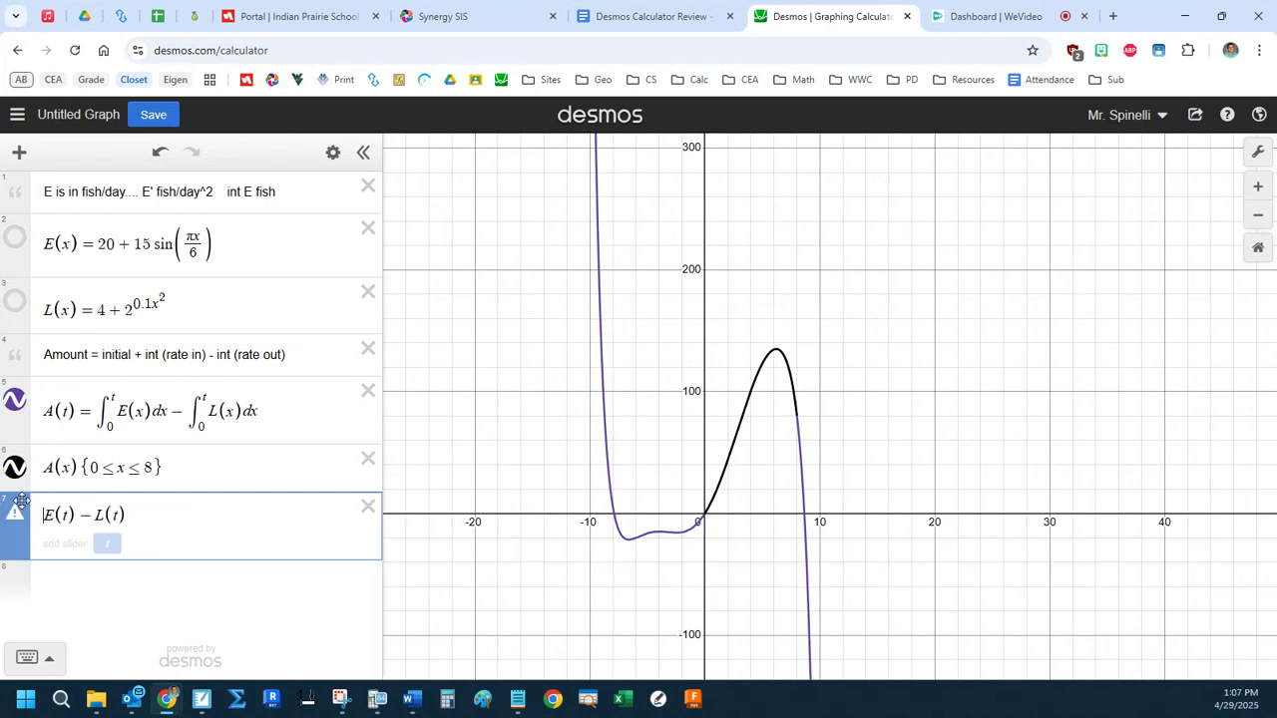
pyautogui.moveTo(69, 516); pyautogui.dragTo(119, 516)
pyautogui.write('x')
pyautogui.write('x')
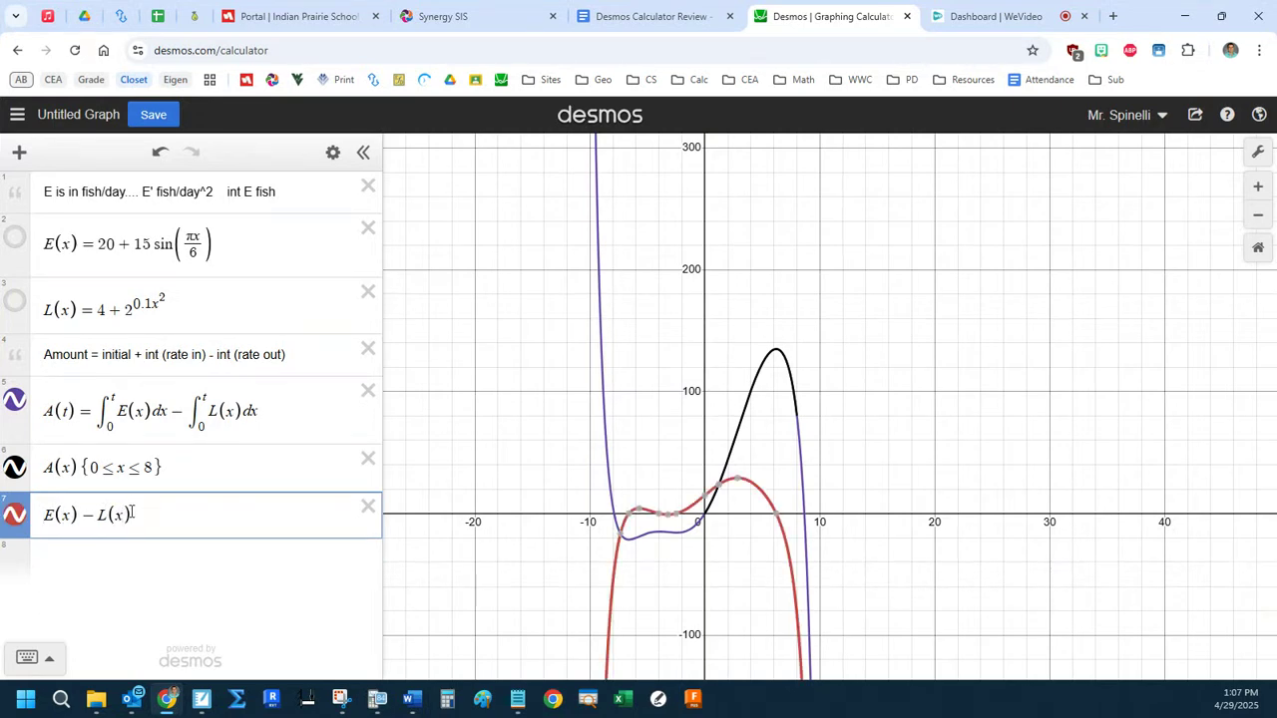
# Graph A'(x) on a new line, toggle it to compare with E(x) − L(x), and delete the line.
pyautogui.click(170, 550)
pyautogui.write("A'(x")
pyautogui.moveTo(20, 558)
pyautogui.mouseDown()
pyautogui.moveTo(13, 508)
pyautogui.moveTo(17, 562)
pyautogui.mouseUp()
pyautogui.click(14, 561)
pyautogui.click(368, 554)
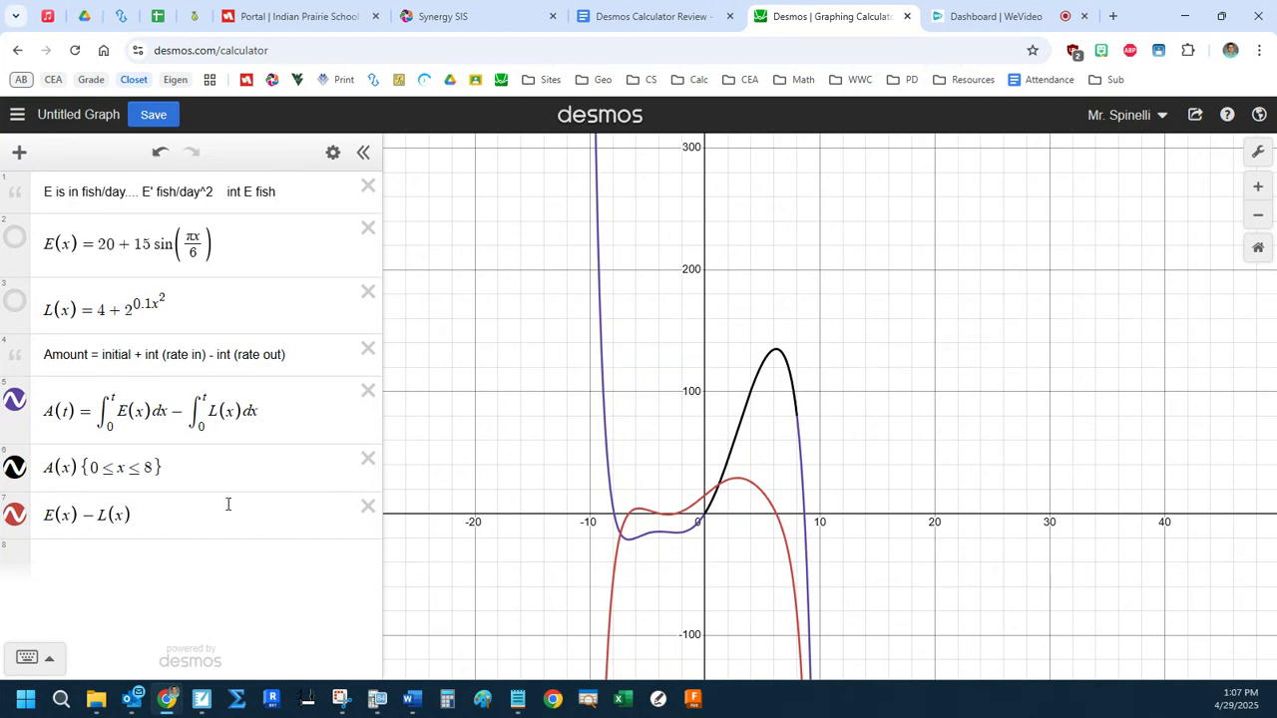
# Highlight the A(t) definition and hide both the A(t) curve and the restricted A(x) graph.
pyautogui.moveTo(48, 409); pyautogui.dragTo(268, 407)
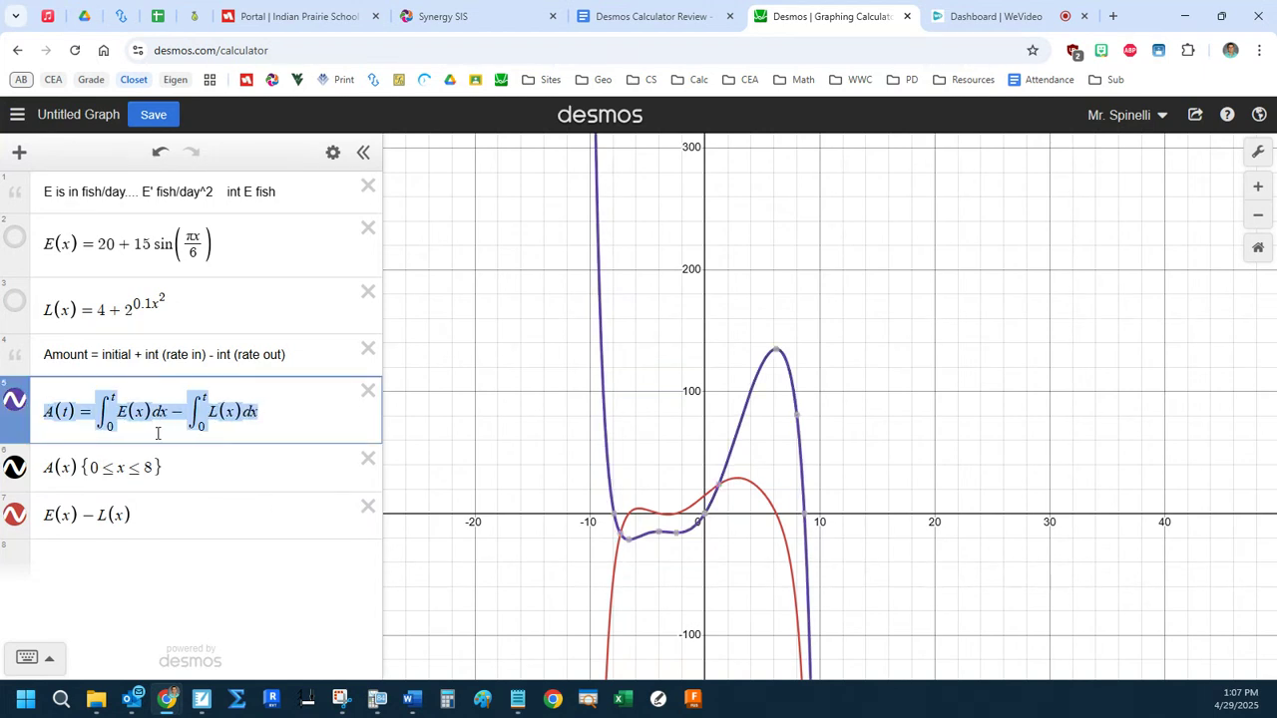
pyautogui.click(15, 400)
pyautogui.click(15, 467)
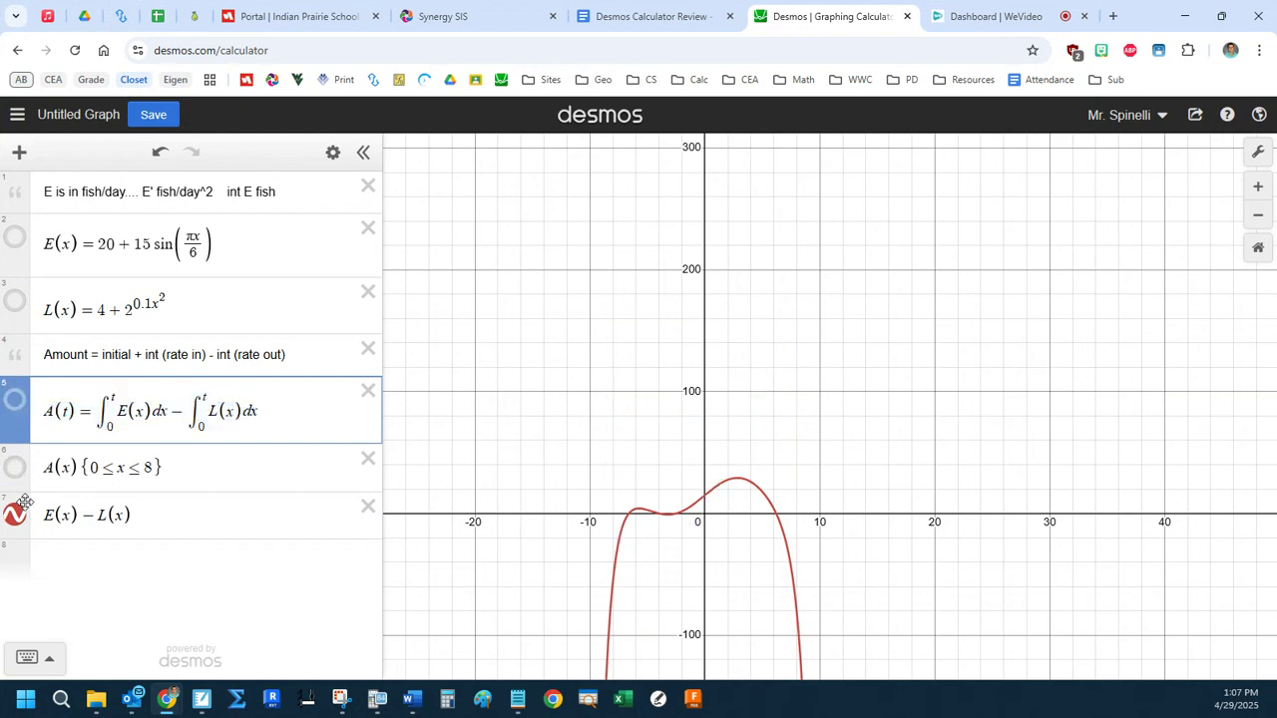
# Inspect the positive x-intercept of E(x) − L(x) and show the A(t) curve again to compare it with the maximum.
pyautogui.click(224, 517)
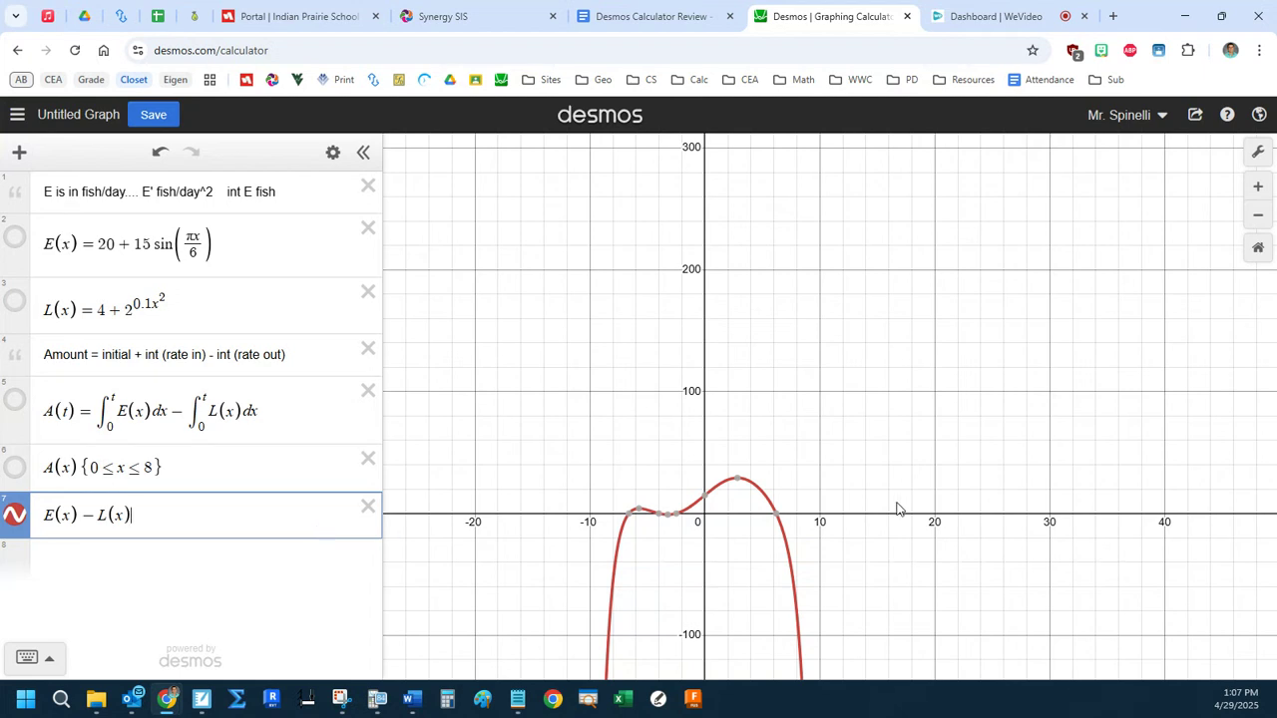
pyautogui.moveTo(777, 520)
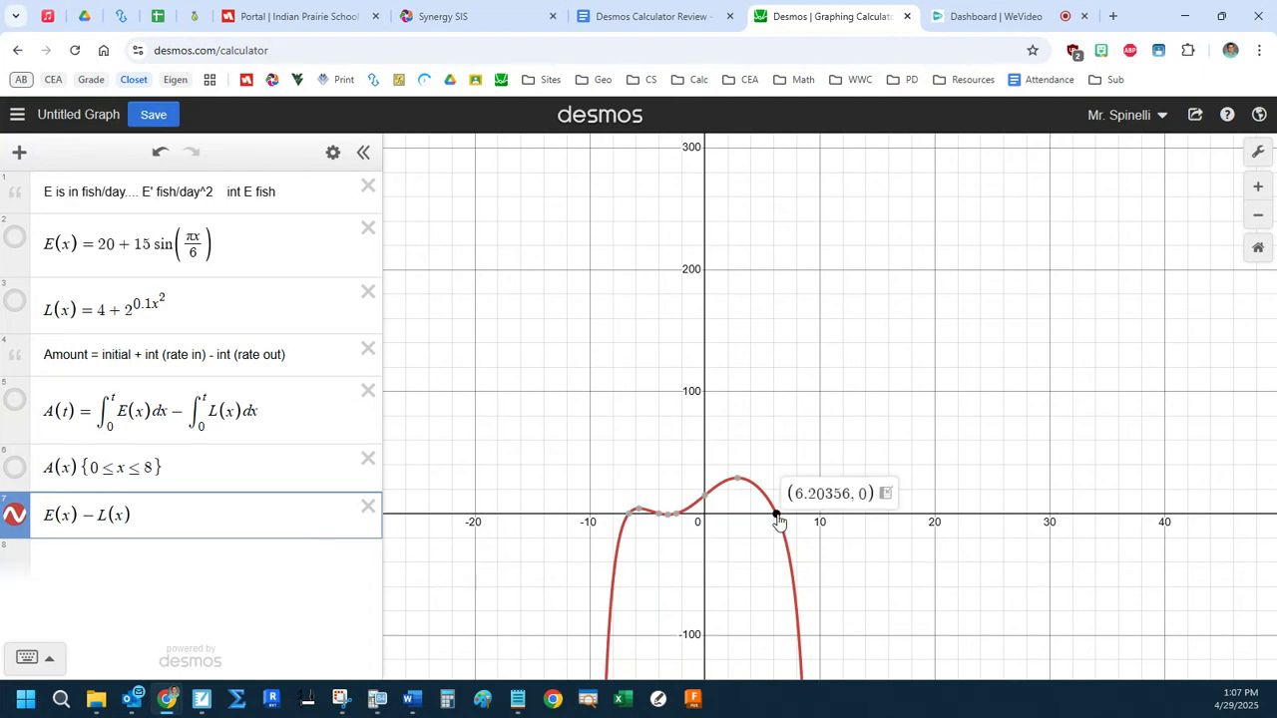
pyautogui.click(16, 403)
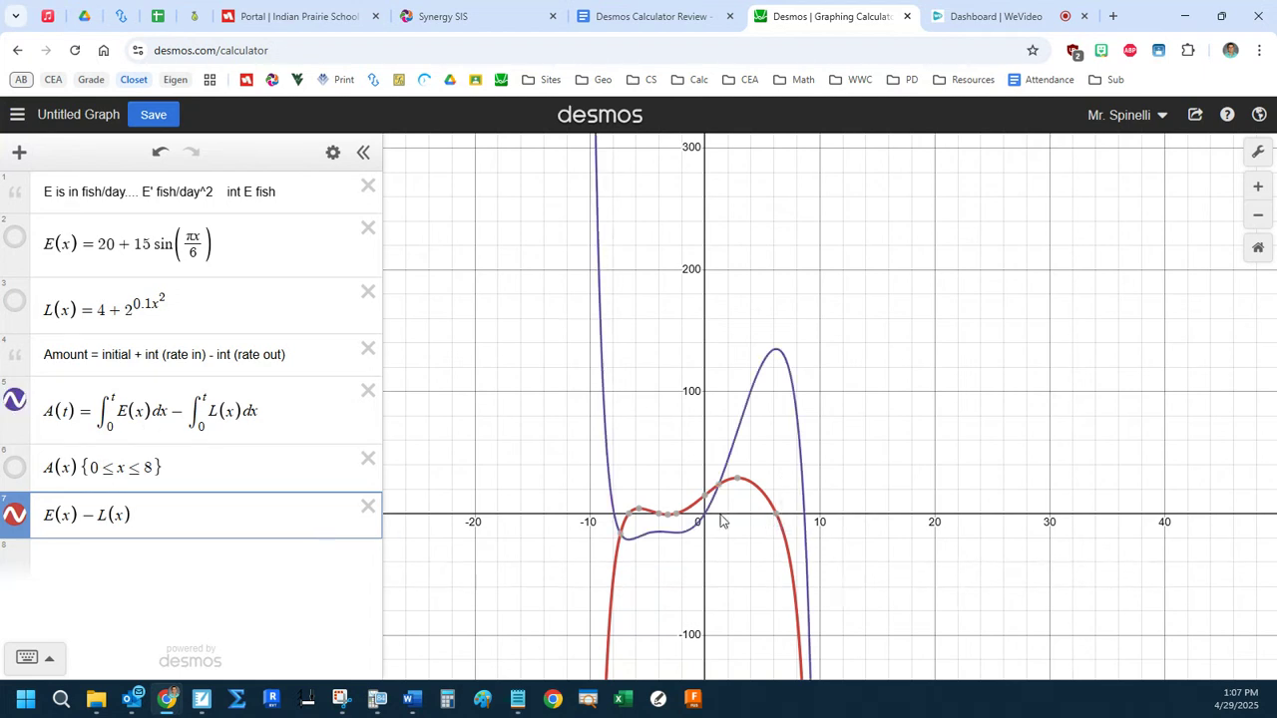
pyautogui.click(768, 516)
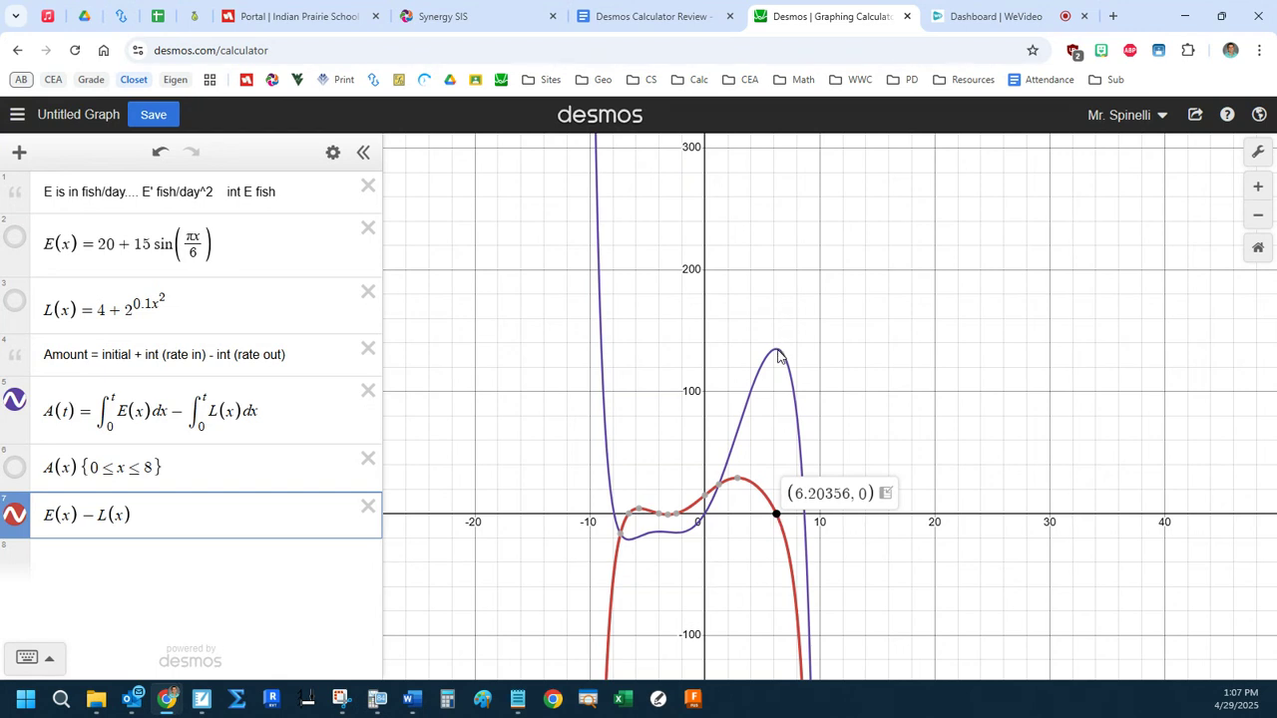
# Label the maximum point of the A(t) curve and compare its x-coordinate with the positive x-intercept of E(x) − L(x).
pyautogui.click(777, 349)
pyautogui.moveTo(850, 495); pyautogui.dragTo(805, 495)
pyautogui.moveTo(854, 348); pyautogui.dragTo(797, 349)
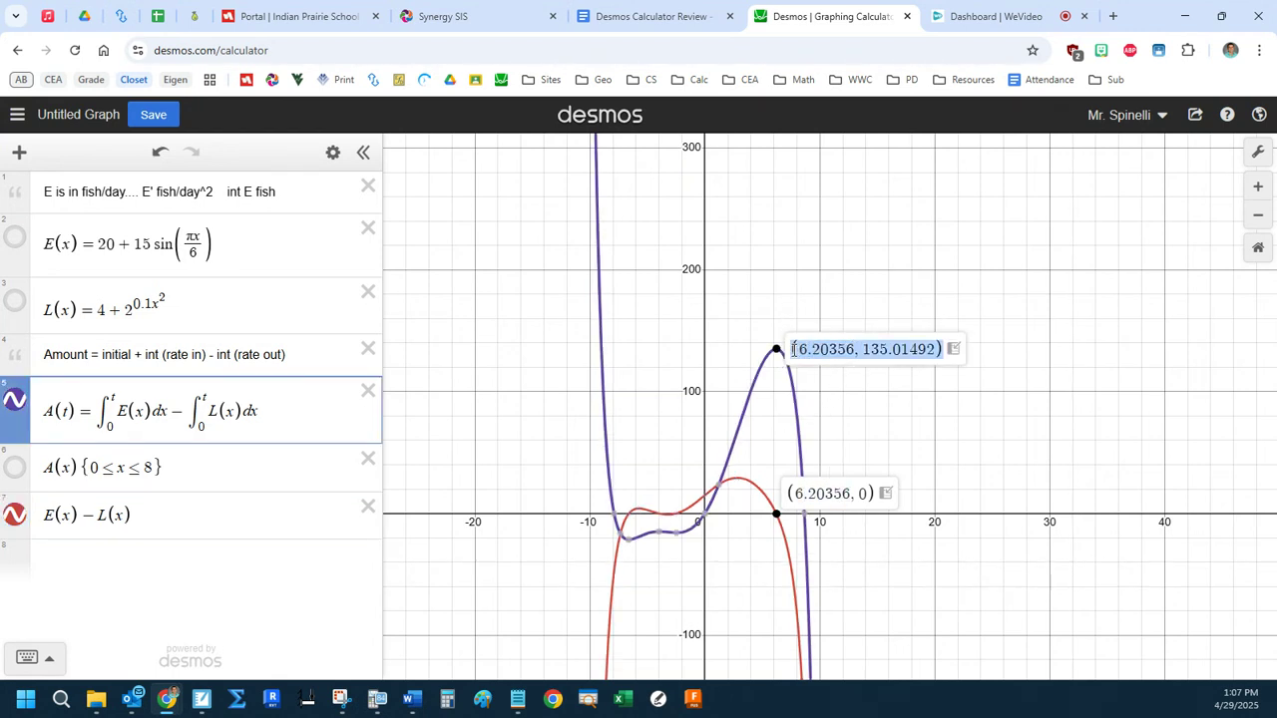
pyautogui.click(813, 353)
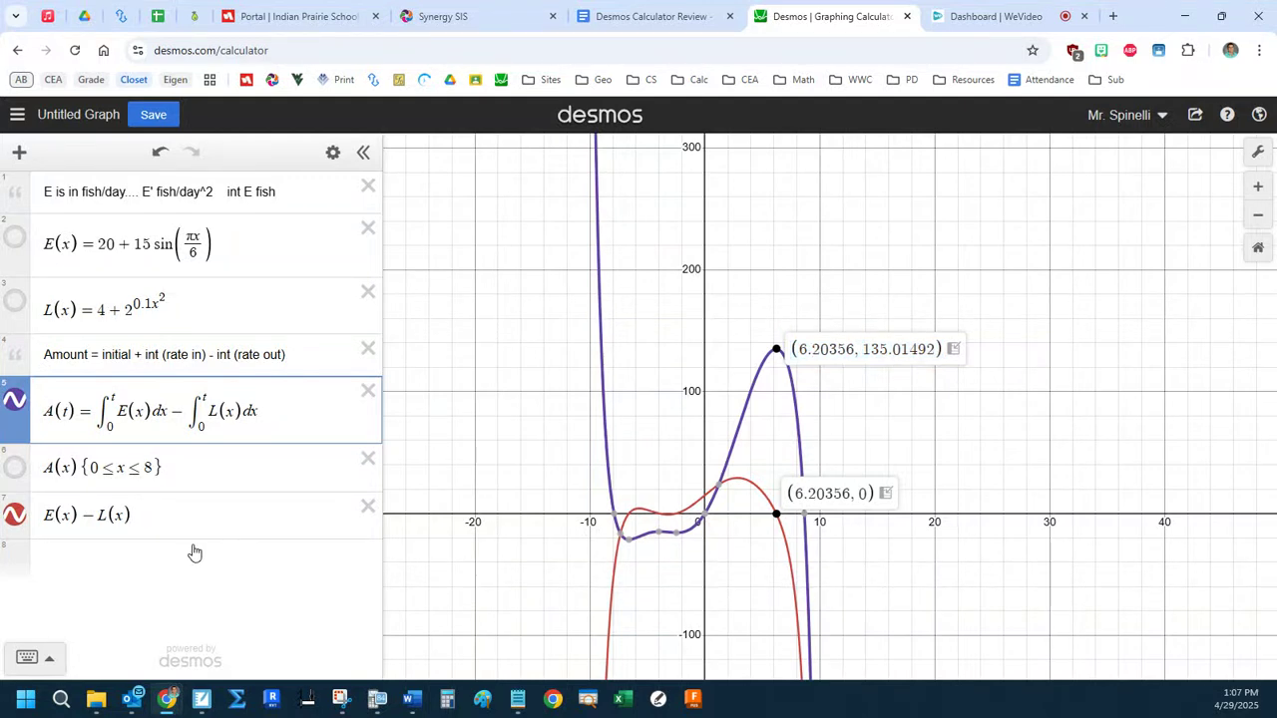
# Try changing the last expression to E(x) = L(x), and restore the minus sign.
pyautogui.click(162, 514)
pyautogui.click(96, 515)
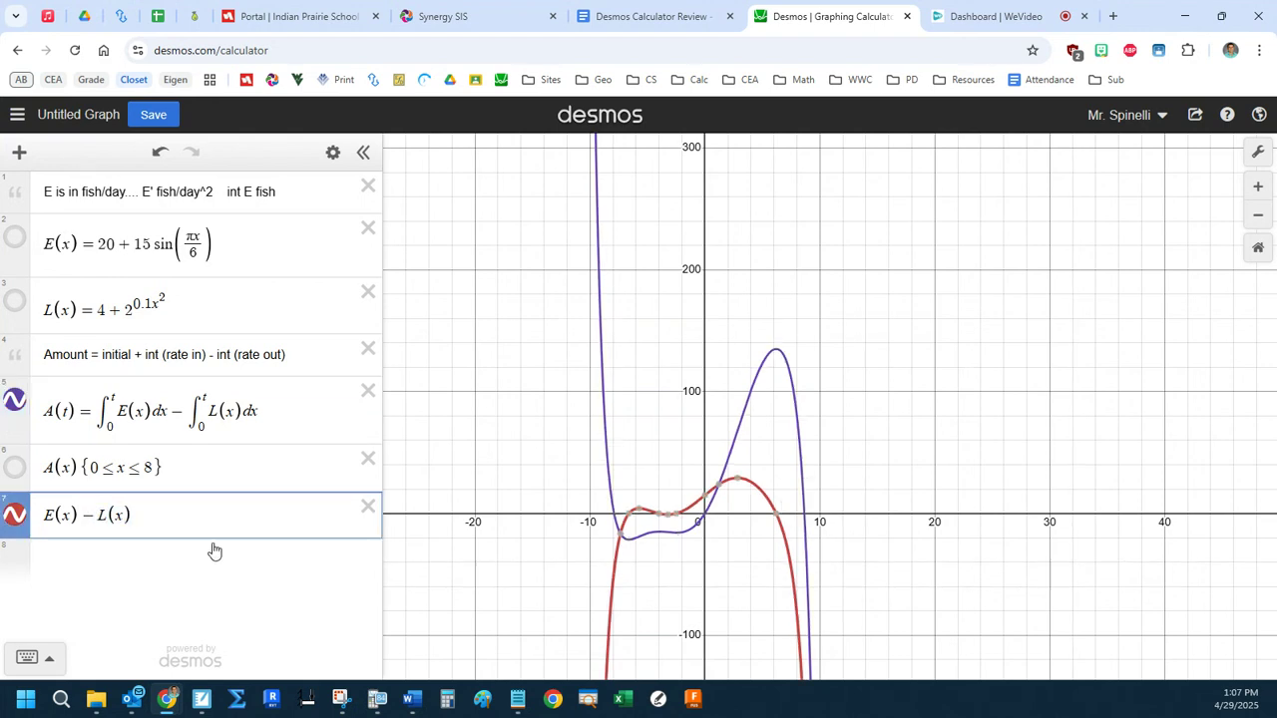
pyautogui.press('Delete')
pyautogui.write('=')
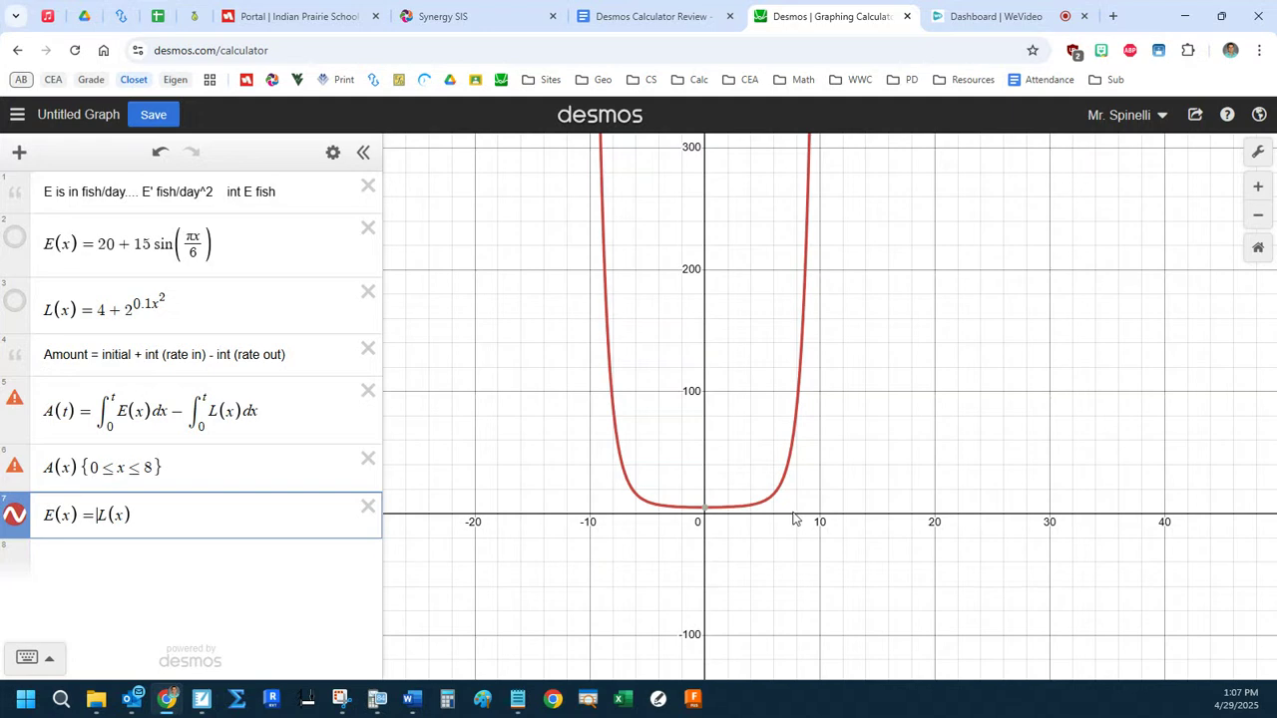
pyautogui.press('BackSpace')
pyautogui.write('-')
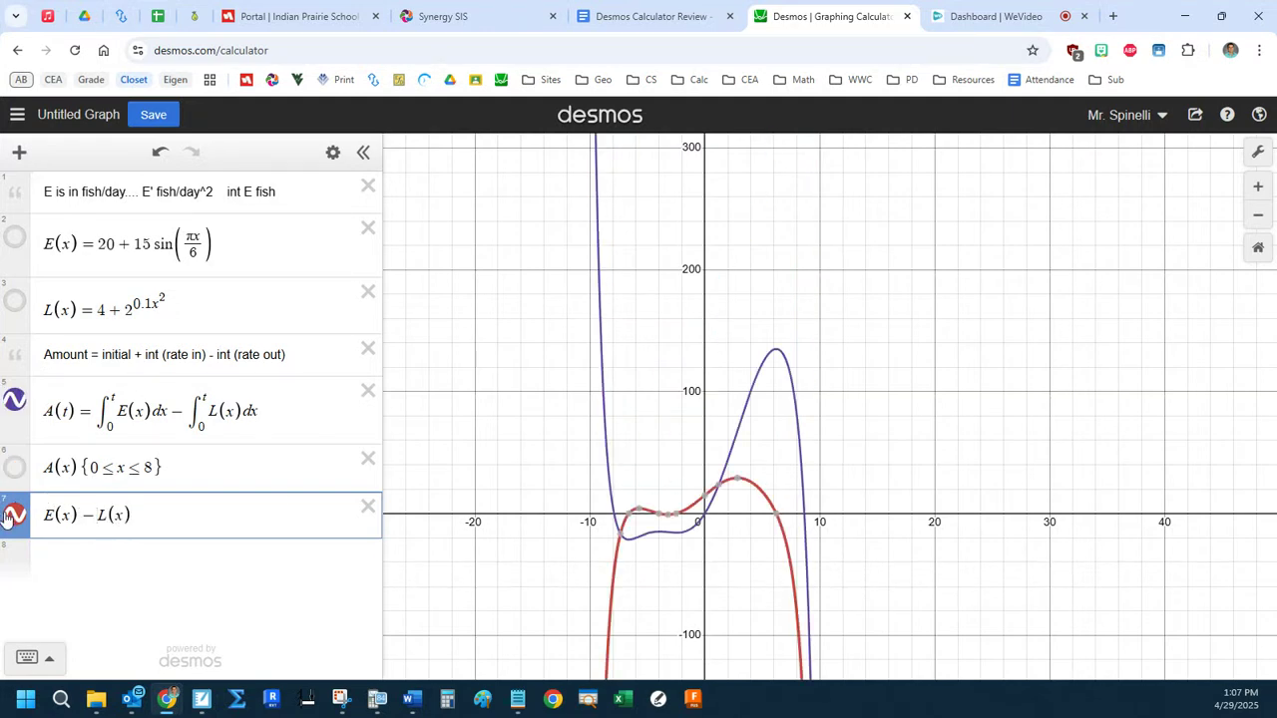
# Display the coordinates of all four x-intercepts of E(x) − L(x).
pyautogui.click(779, 515)
pyautogui.click(677, 516)
pyautogui.click(658, 516)
pyautogui.click(628, 514)
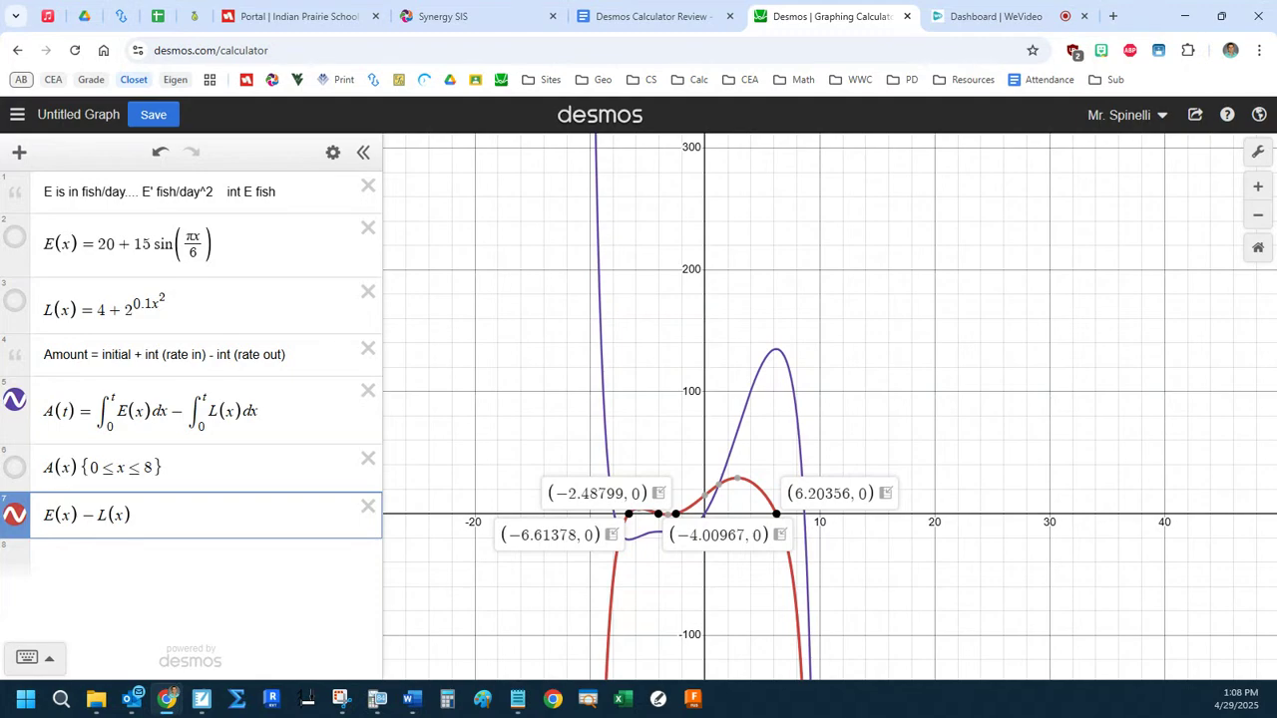
# Check the part (c) solution in the 2019 scoring guidelines, highlighting the critical time C and its A(t) value, and return to Desmos.
pyautogui.hotkey('alt', 'Tab')
pyautogui.scroll(-5, 598, 450)
pyautogui.scroll(1, 407, 339)
pyautogui.moveTo(478, 403); pyautogui.dragTo(565, 402)
pyautogui.click(573, 339)
pyautogui.moveTo(573, 339); pyautogui.dragTo(616, 339)
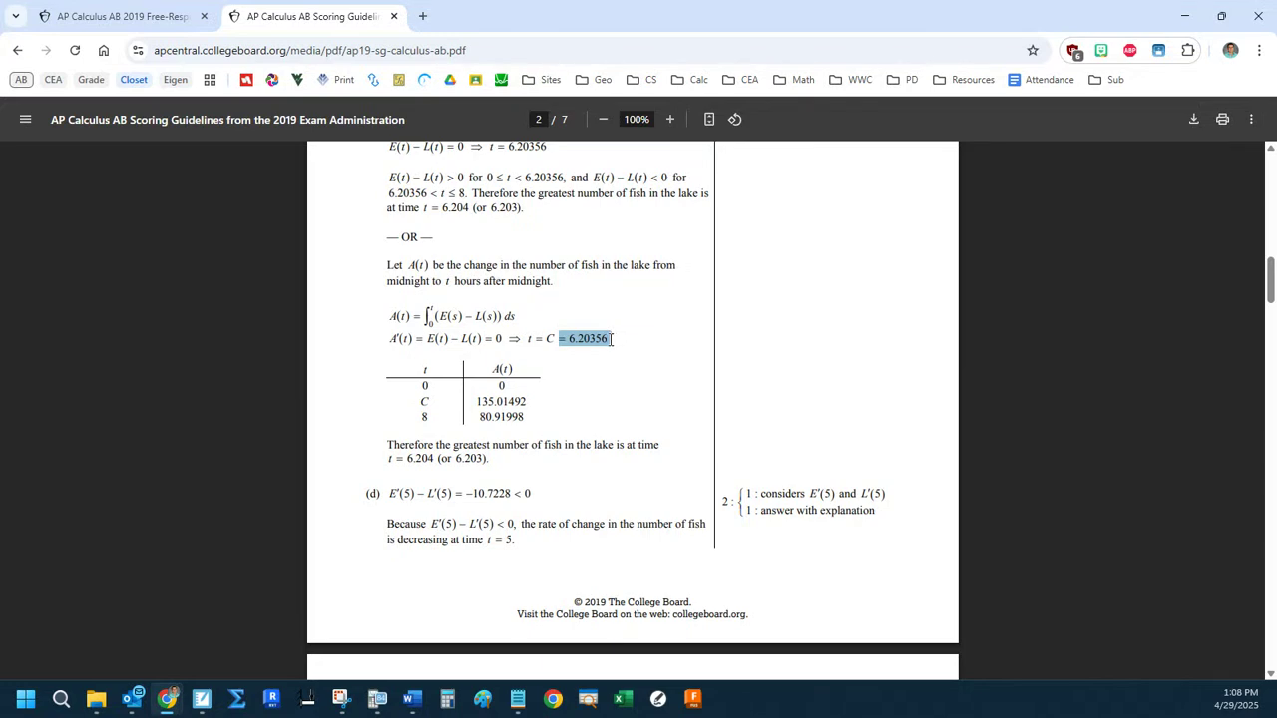
pyautogui.click(598, 338)
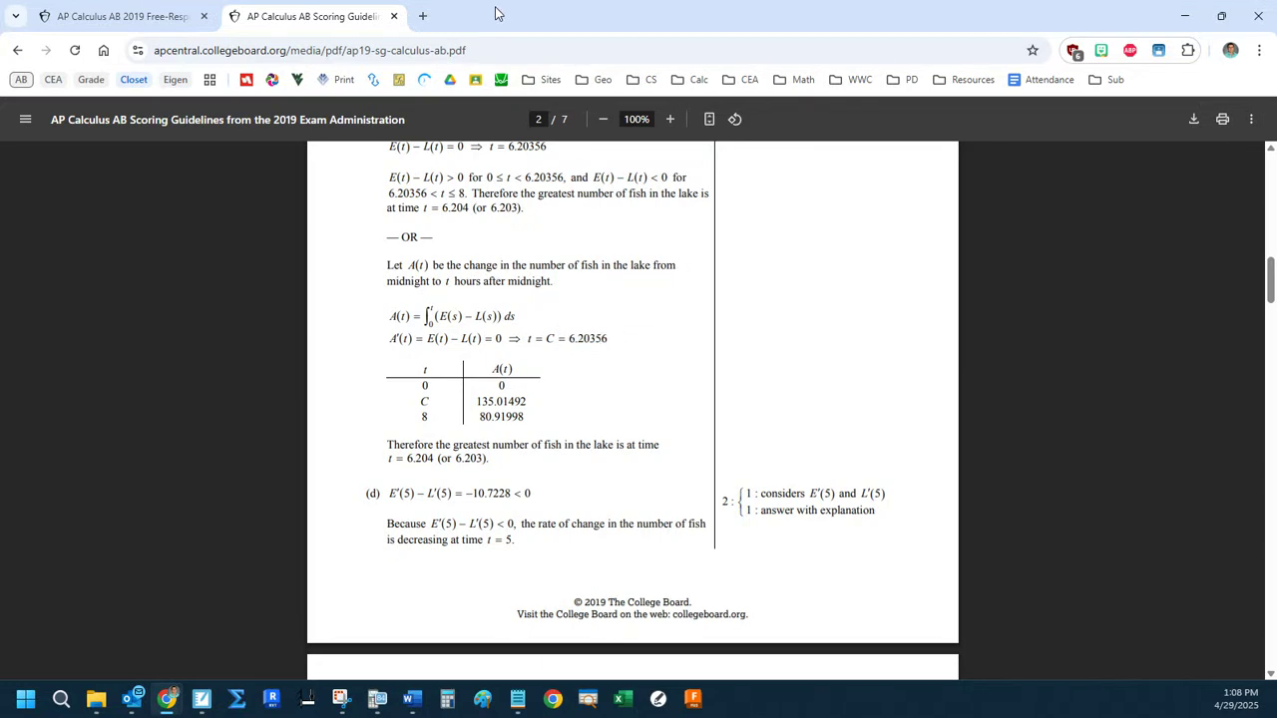
pyautogui.moveTo(498, 13); pyautogui.dragTo(1275, 109)
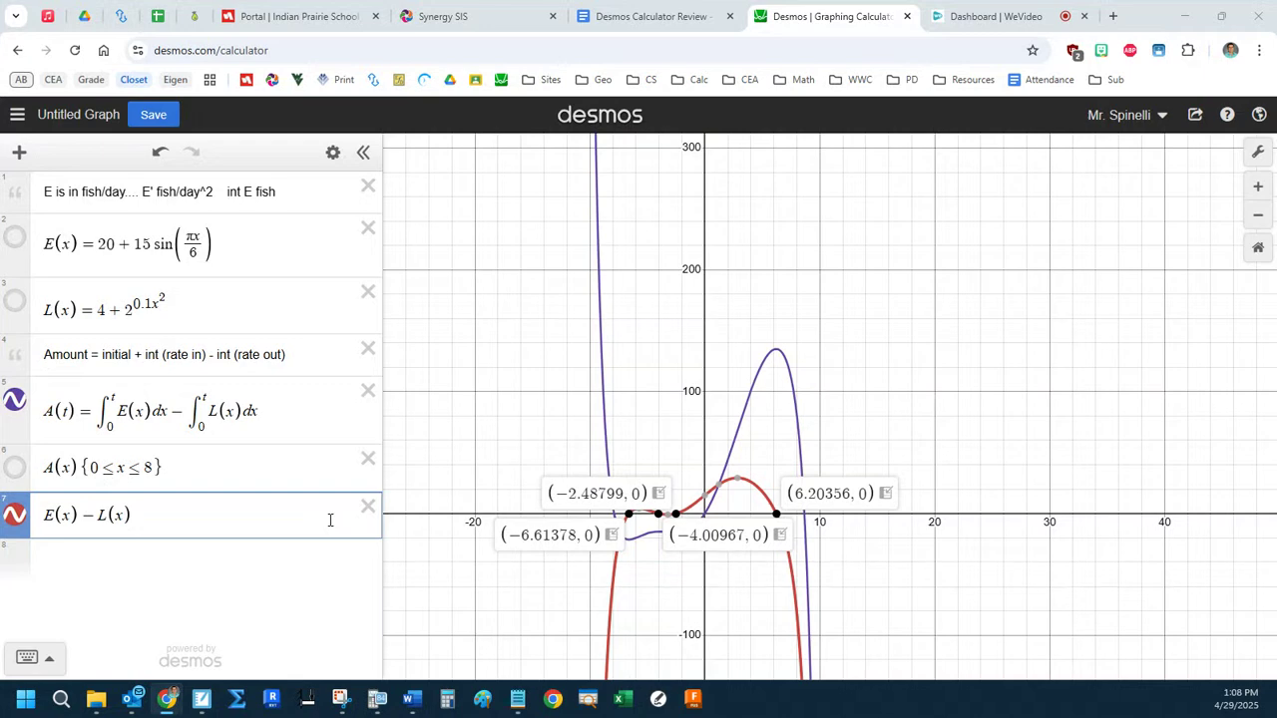
# Delete the E(x) − L(x), restricted A(x), A(t) and Amount note lines, leaving an empty line below L(x).
pyautogui.click(367, 505)
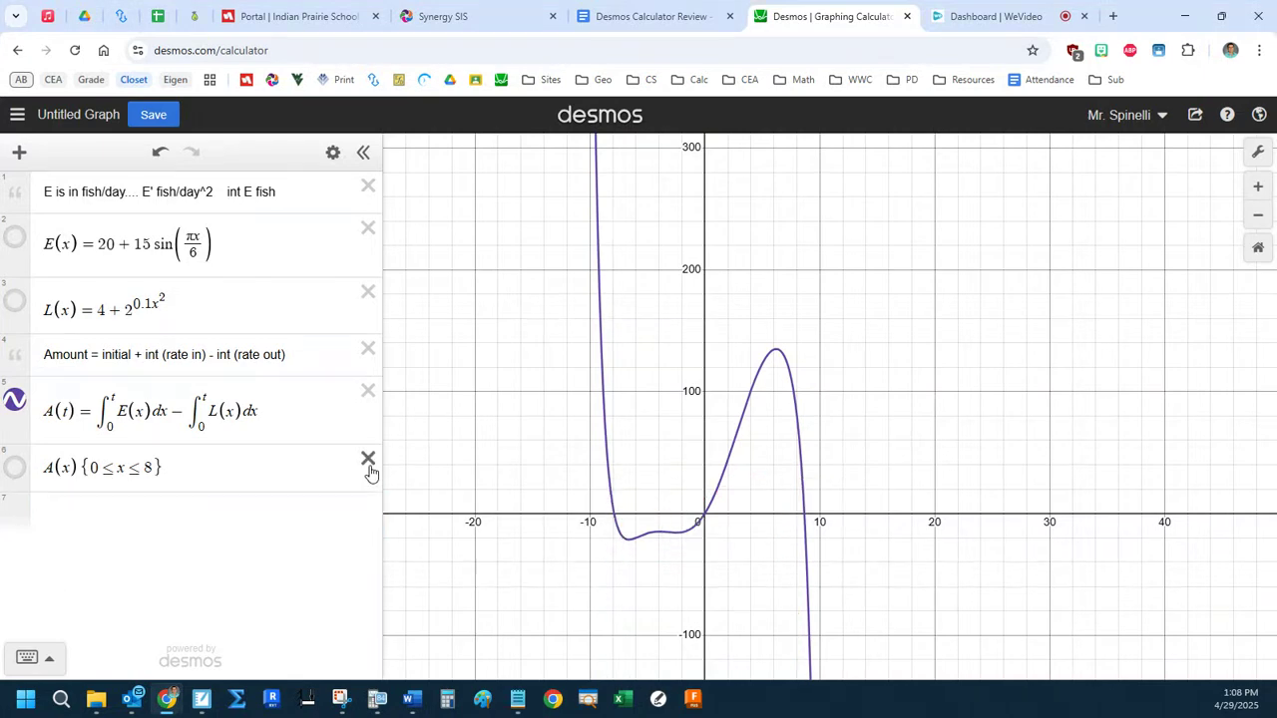
pyautogui.click(368, 458)
pyautogui.click(368, 390)
pyautogui.click(368, 349)
pyautogui.click(239, 365)
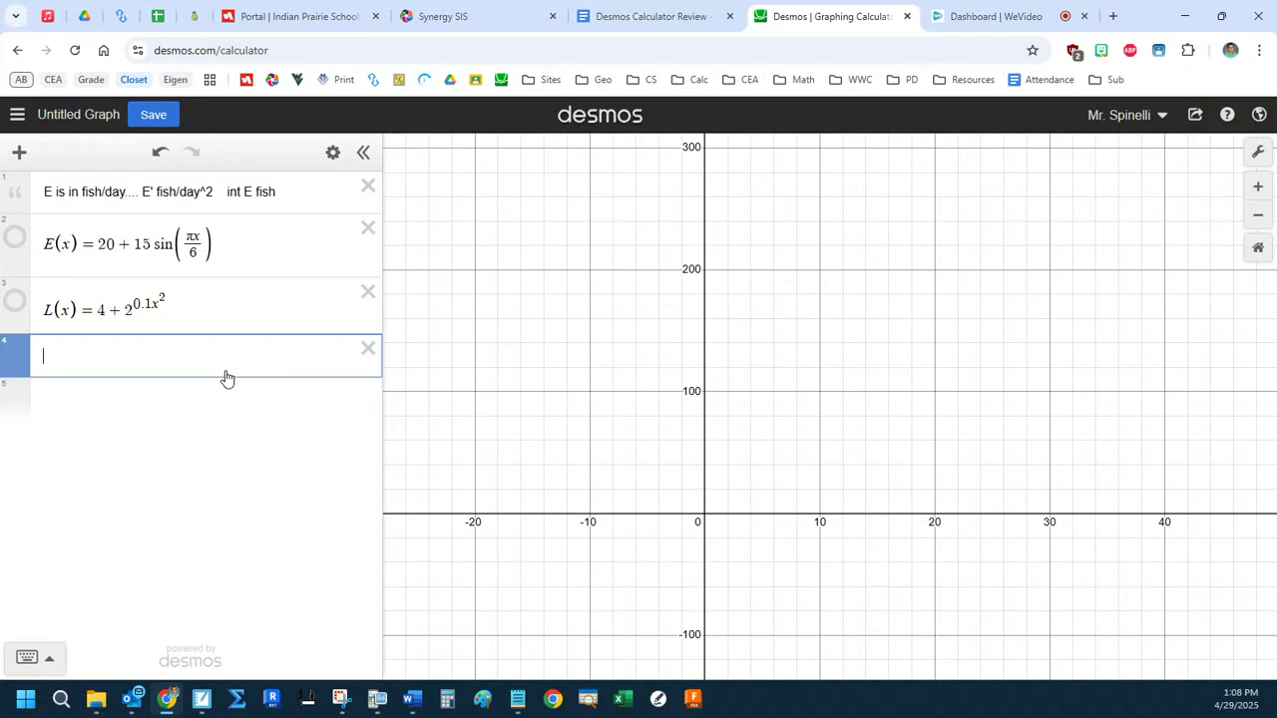
# Review part (d) of 2019 #1 in the question PDF, highlighting the E(t) and L(t) definitions, their units and "number of fish".
pyautogui.hotkey('alt', 'Tab')
pyautogui.scroll(-3, 393, 456)
pyautogui.scroll(2, 476, 550)
pyautogui.moveTo(455, 551); pyautogui.dragTo(563, 550)
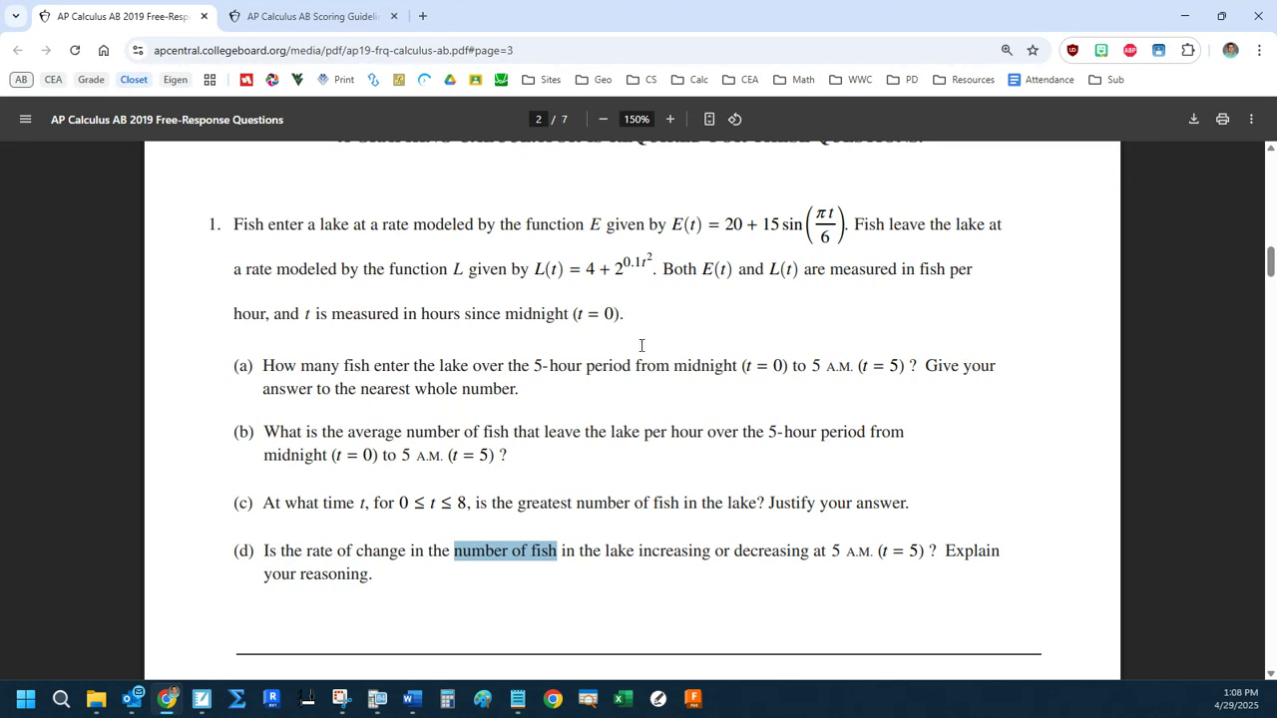
pyautogui.moveTo(642, 220); pyautogui.dragTo(847, 217)
pyautogui.moveTo(510, 269); pyautogui.dragTo(734, 270)
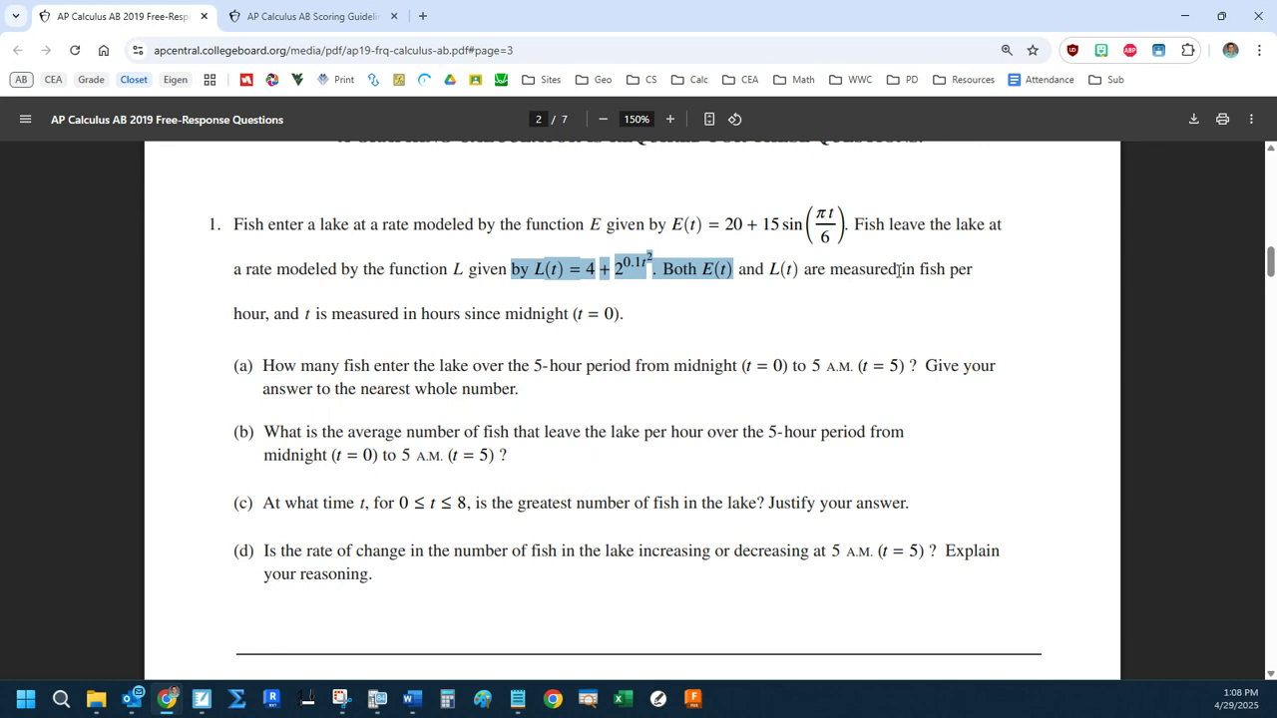
pyautogui.moveTo(923, 267); pyautogui.dragTo(979, 268)
pyautogui.moveTo(233, 312); pyautogui.dragTo(259, 313)
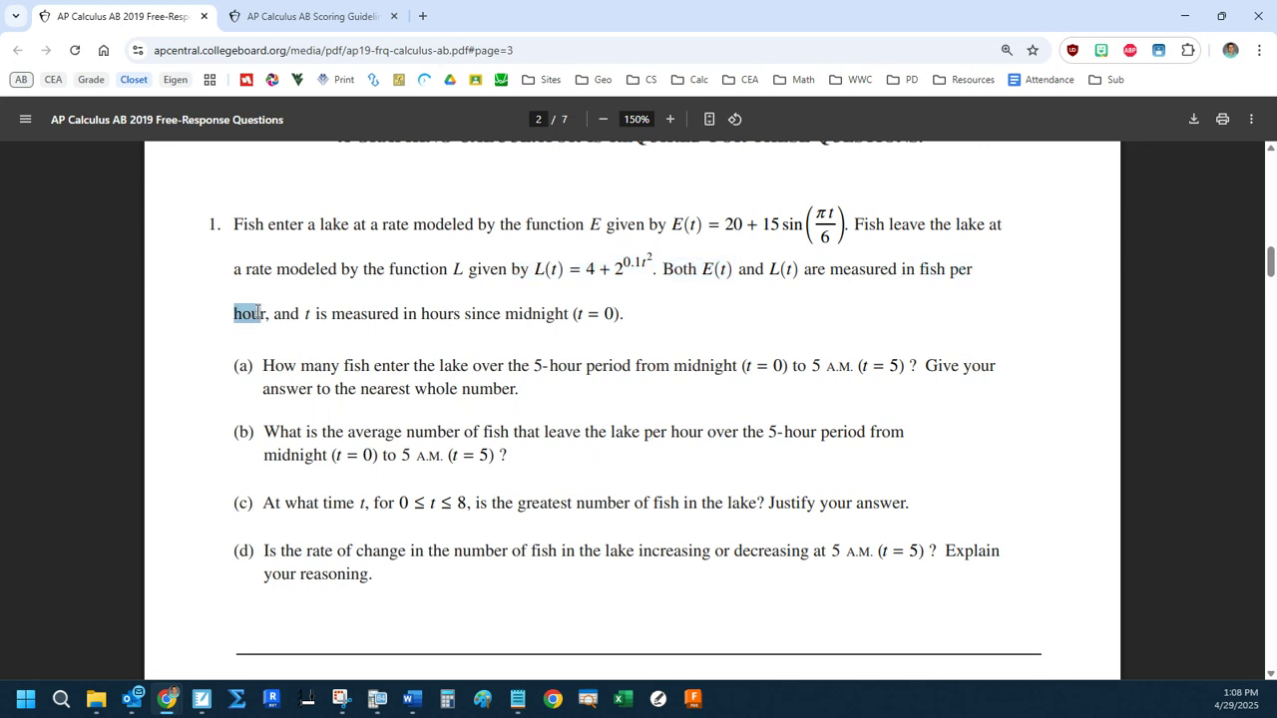
pyautogui.moveTo(683, 224); pyautogui.dragTo(758, 224)
pyautogui.moveTo(454, 550); pyautogui.dragTo(557, 550)
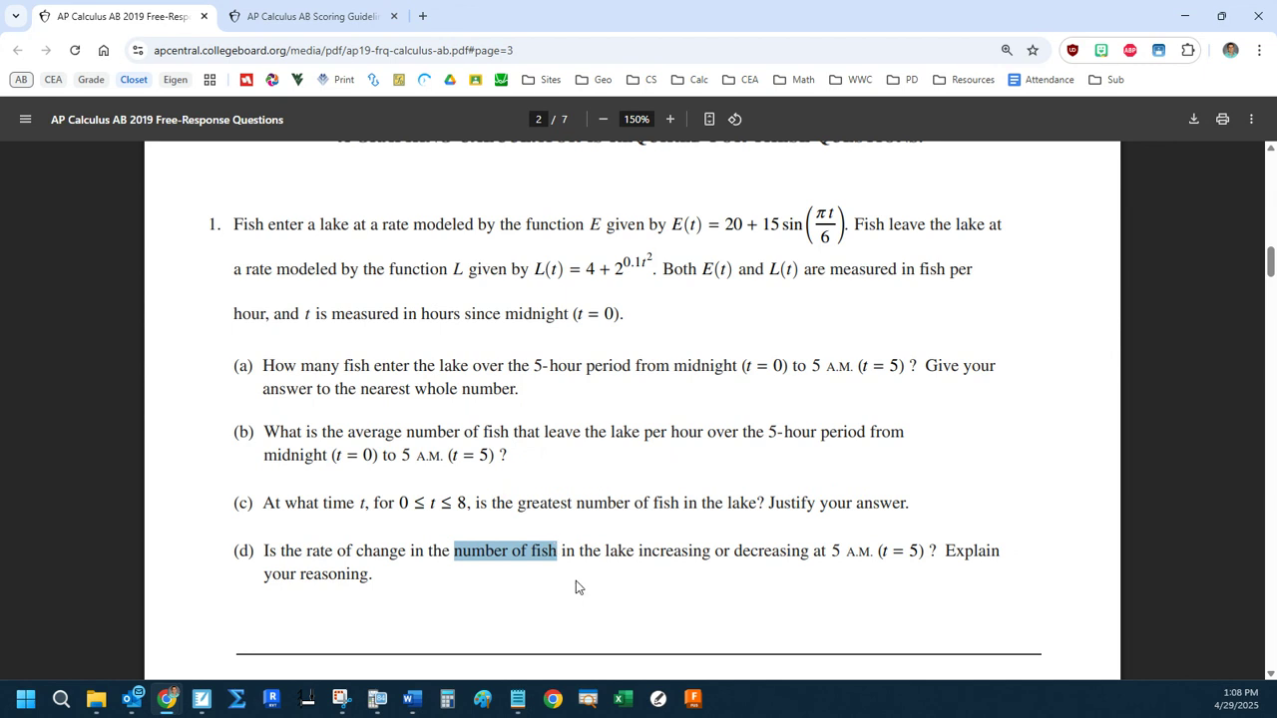
# Examine the part (d) wording, highlighting "rate of change", "number of fish" and "increasing or decreasing" against the given E(t) rate.
pyautogui.moveTo(307, 551); pyautogui.dragTo(404, 546)
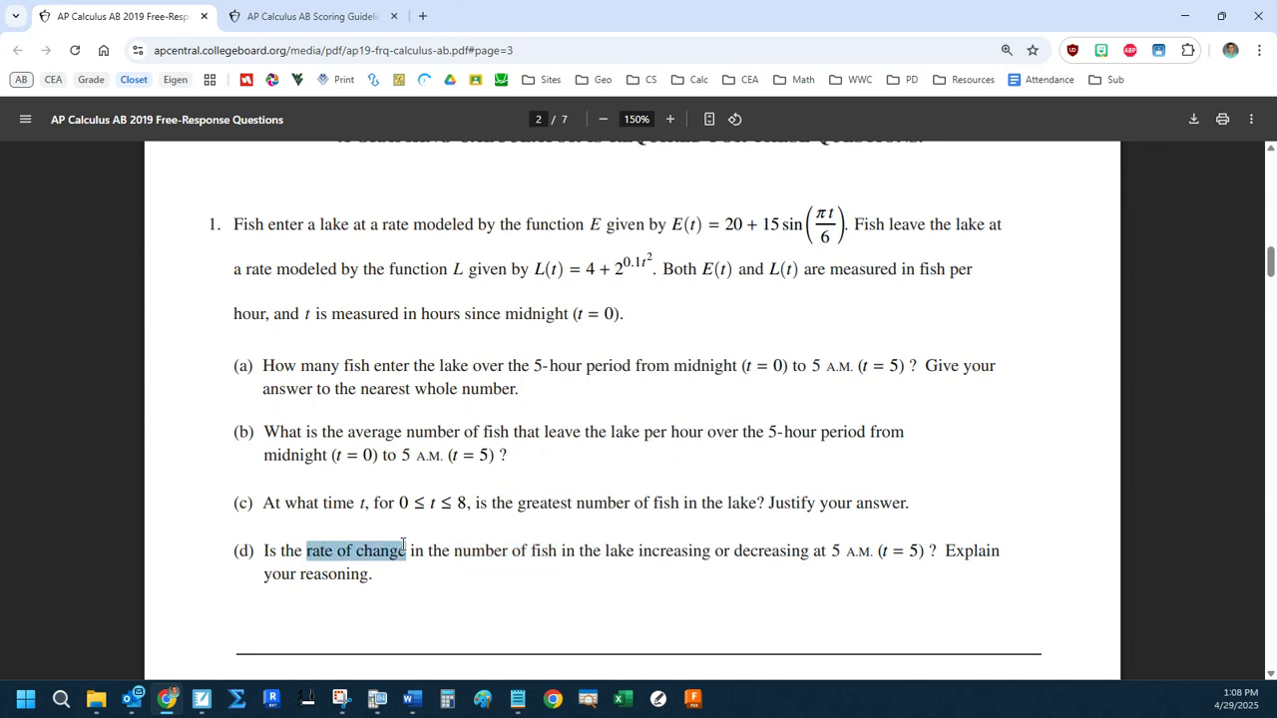
pyautogui.click(407, 549)
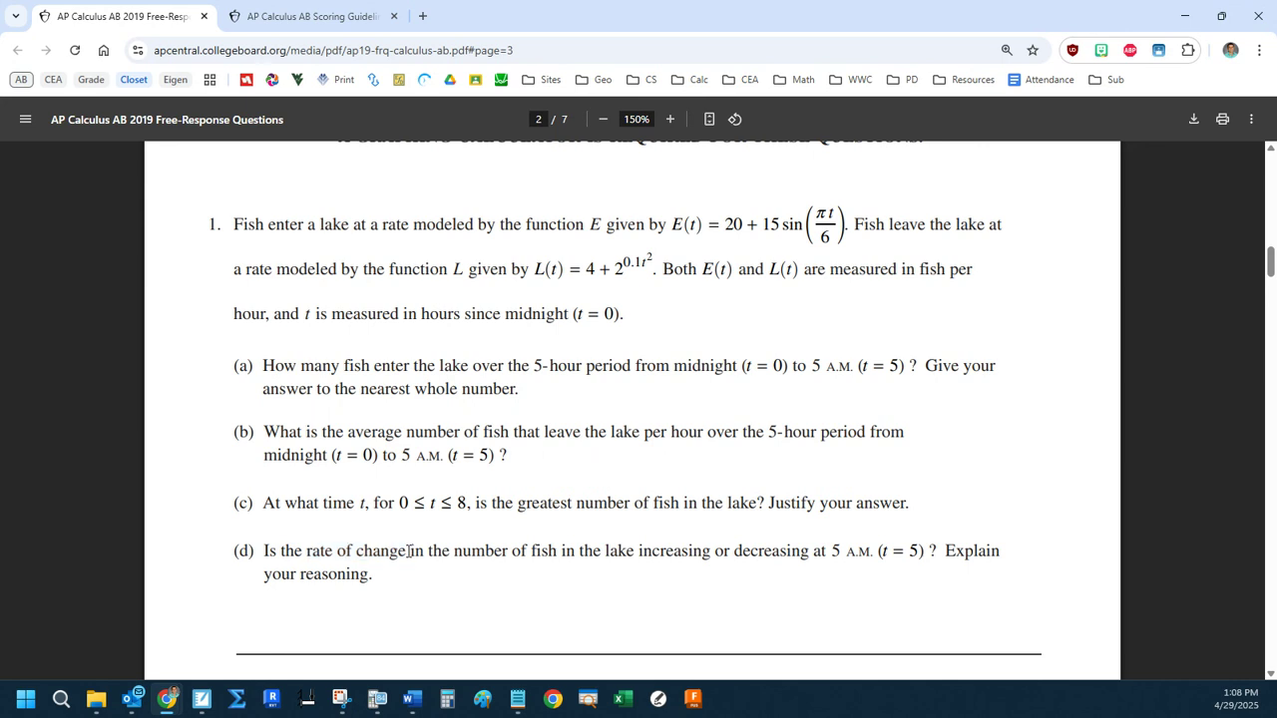
pyautogui.moveTo(307, 550); pyautogui.dragTo(553, 547)
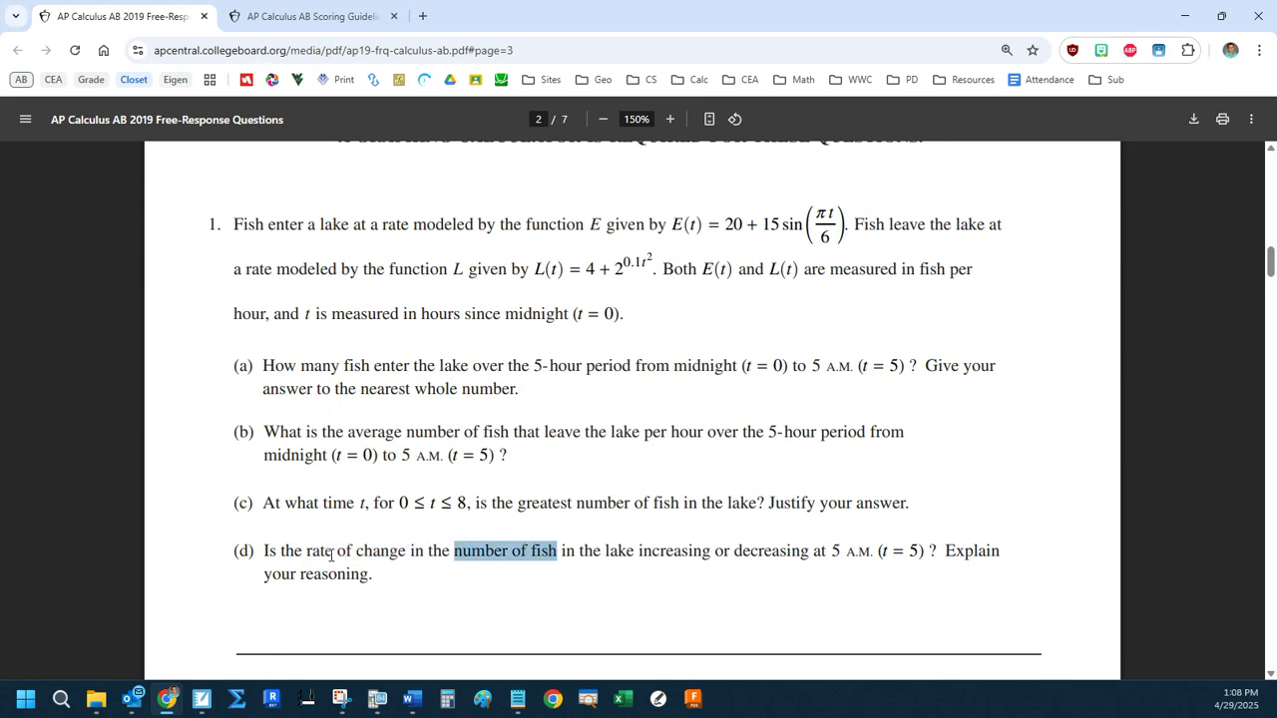
pyautogui.doubleClick(455, 551)
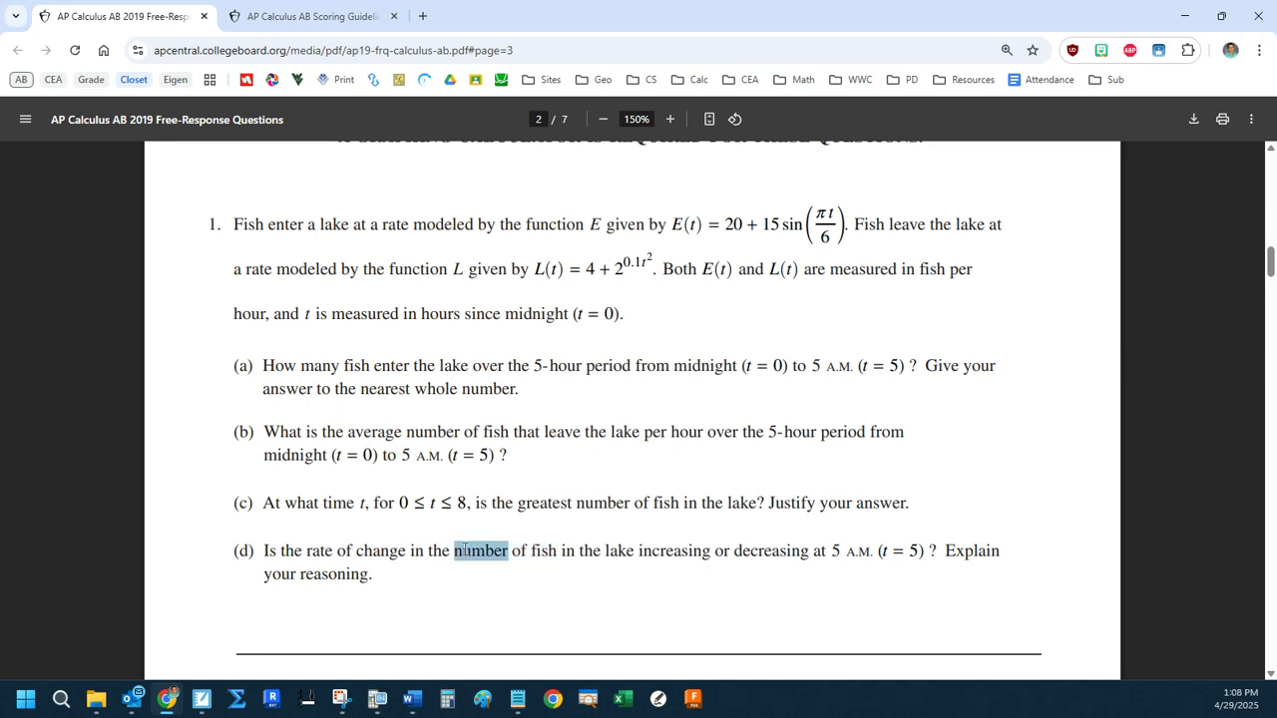
pyautogui.moveTo(295, 550); pyautogui.dragTo(554, 550)
pyautogui.click(346, 551)
pyautogui.click(538, 551)
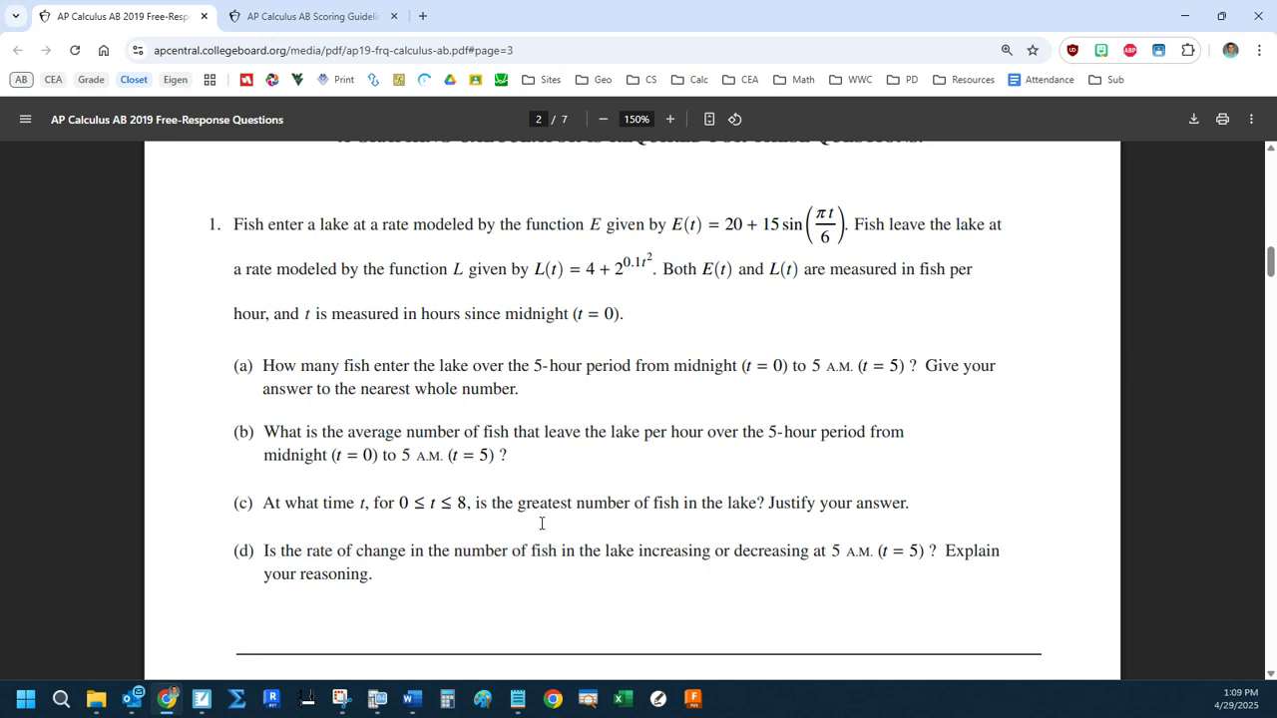
pyautogui.moveTo(661, 224); pyautogui.dragTo(992, 209)
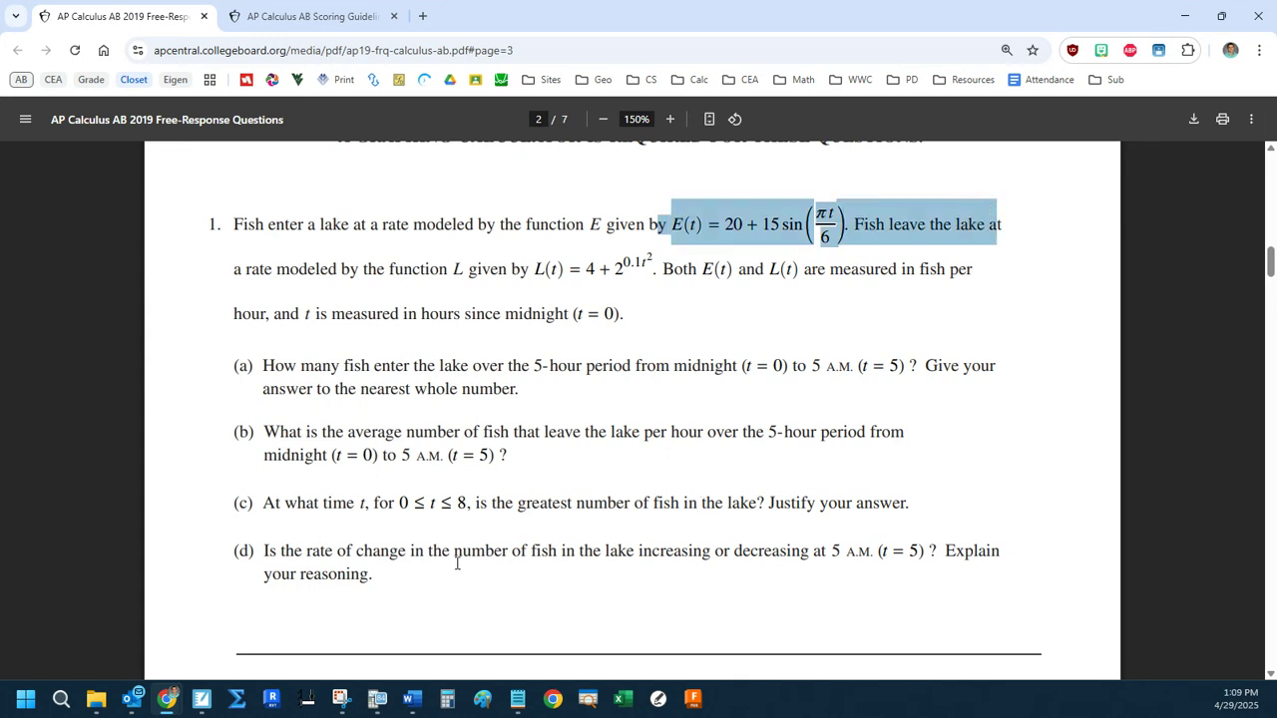
pyautogui.moveTo(297, 550); pyautogui.dragTo(796, 554)
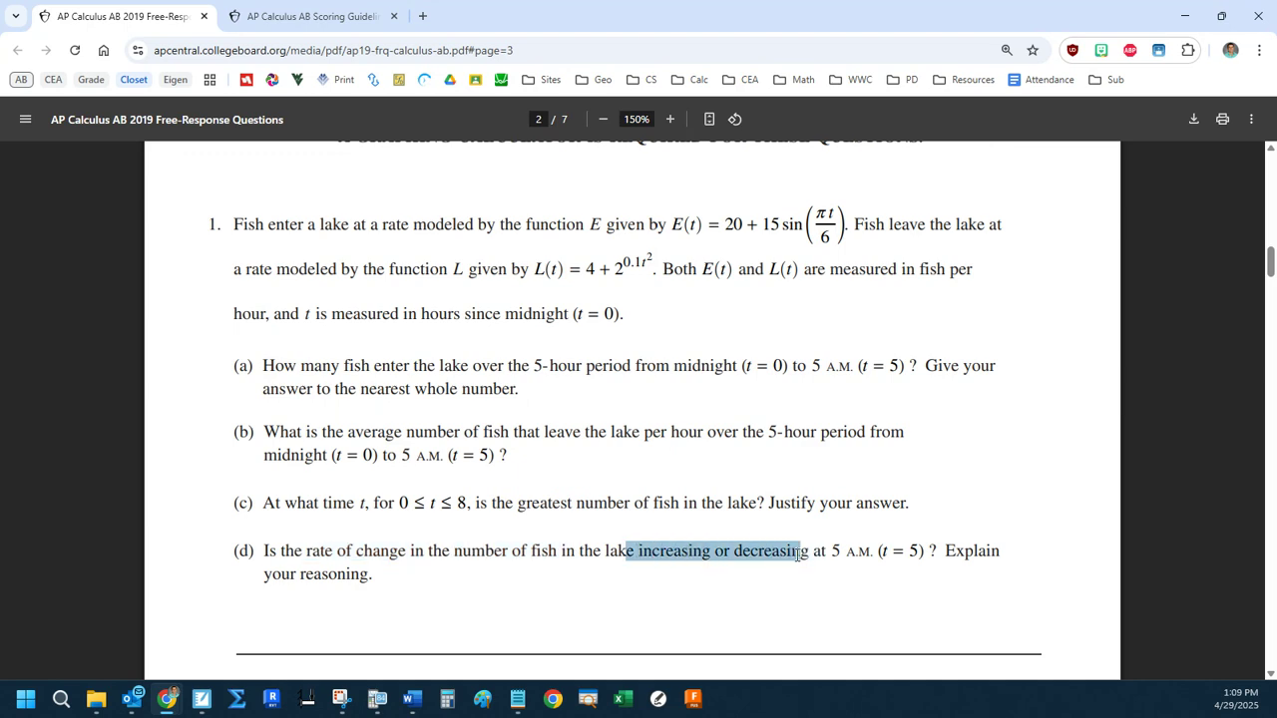
# Return to Desmos and evaluate E'(5) − L'(5) on the empty line.
pyautogui.moveTo(604, 10); pyautogui.dragTo(1275, 60)
pyautogui.click(266, 357)
pyautogui.write("E'(5)")
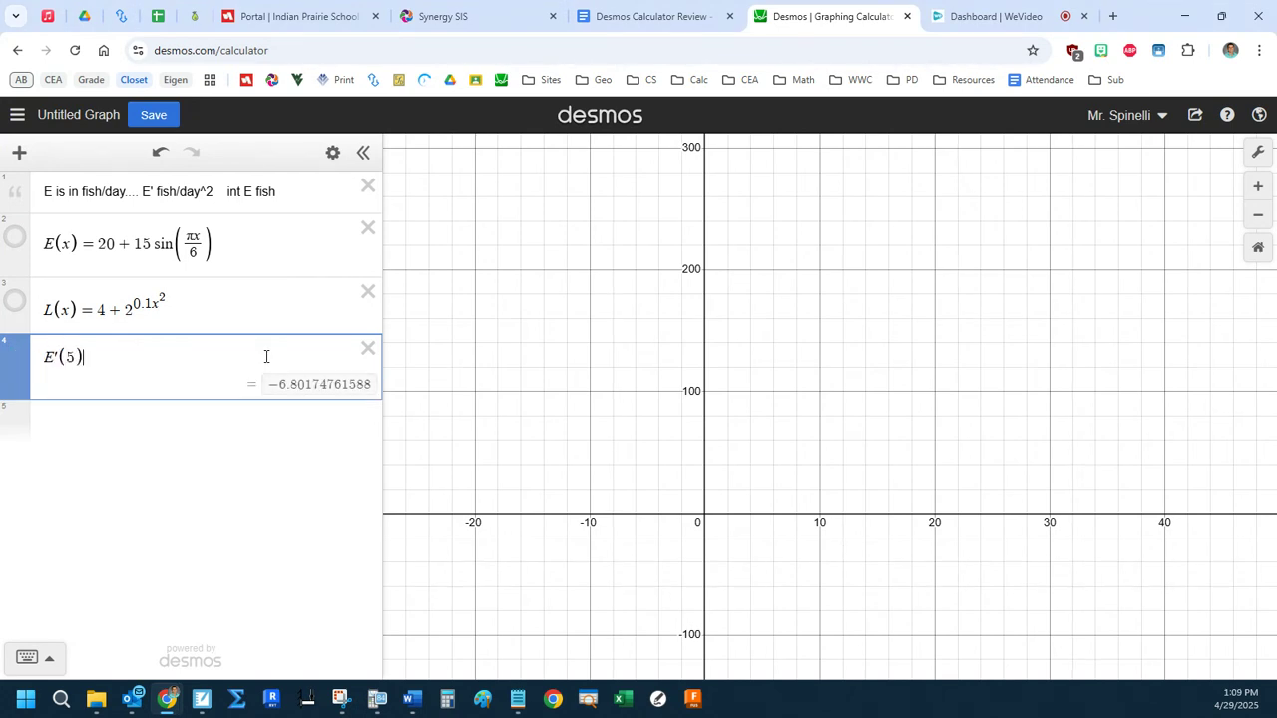
pyautogui.write("-L'(15)")
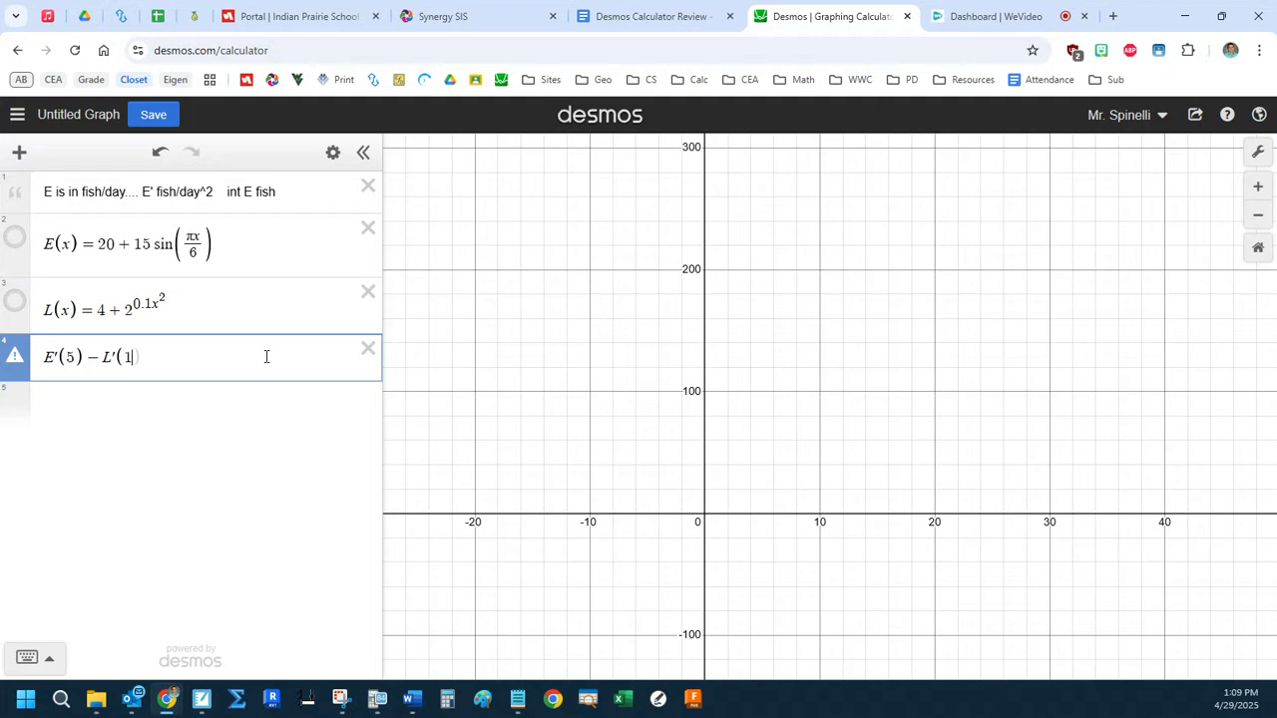
pyautogui.press('Left')
pyautogui.press('Left')
pyautogui.press('BackSpace')
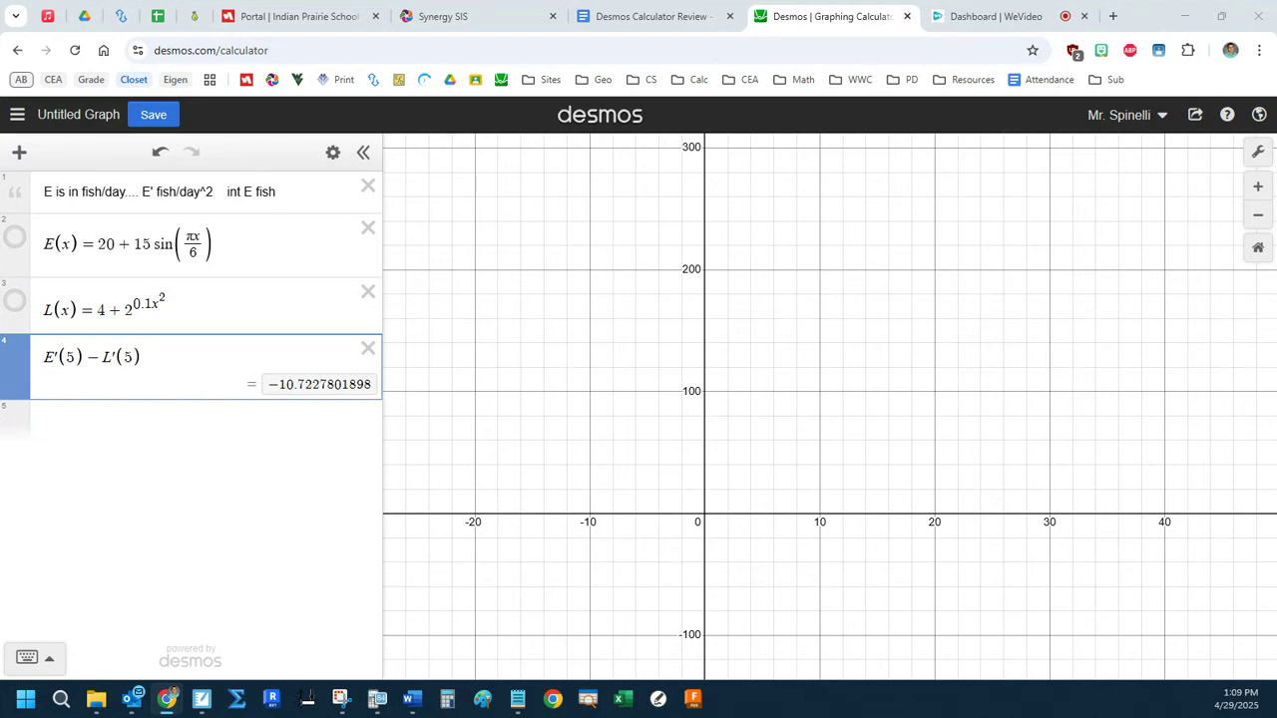
# Open the 2022 #2 question from the Desmos Calculator Review document and take its tab out of this window.
pyautogui.click(648, 16)
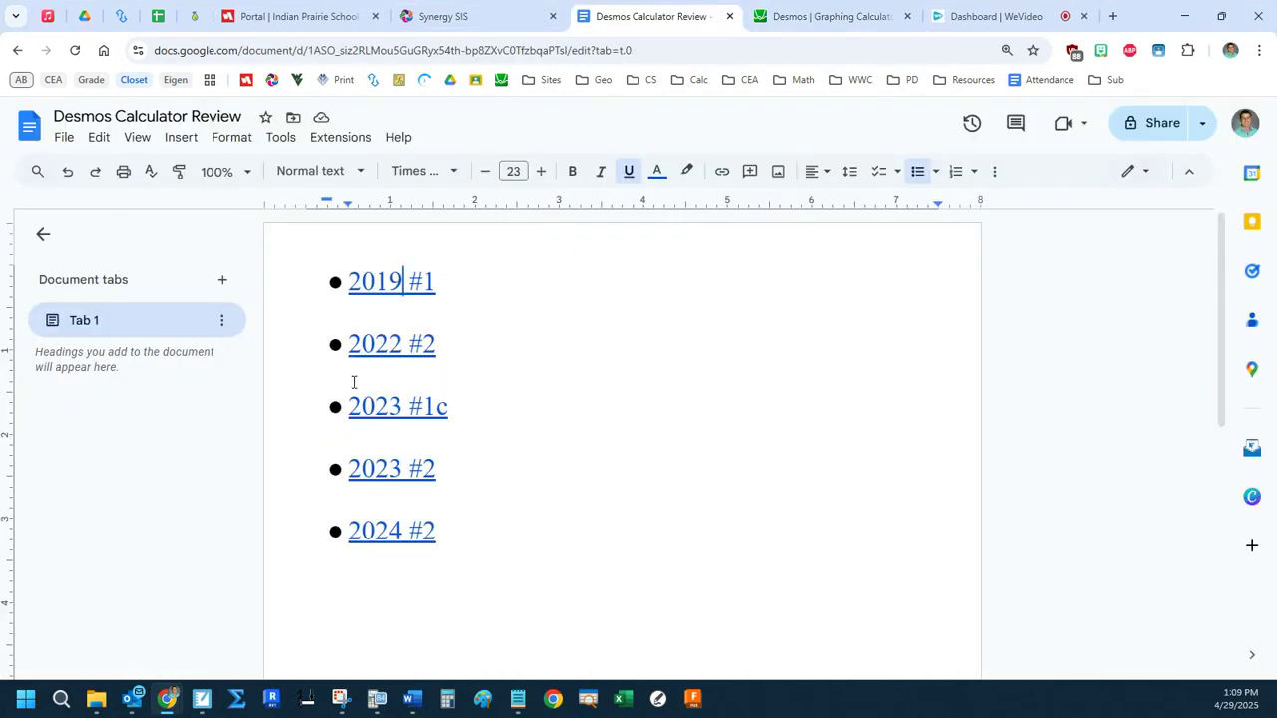
pyautogui.click(385, 344)
pyautogui.click(454, 375)
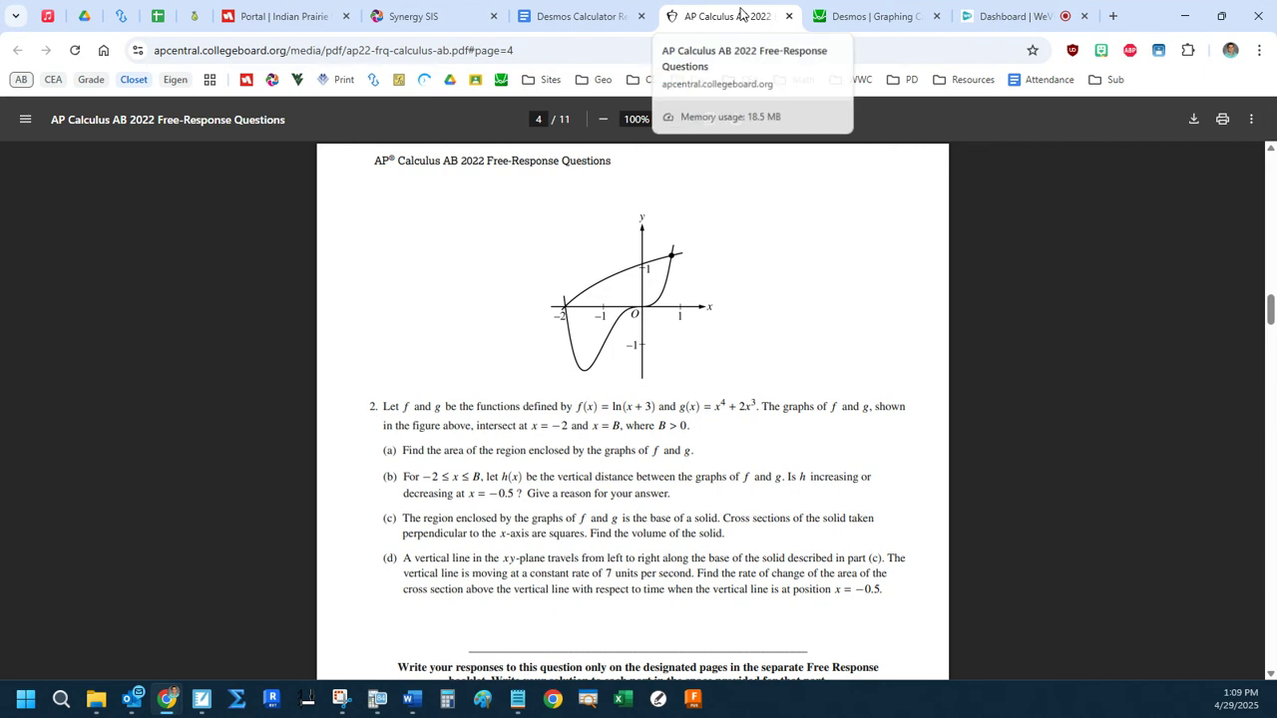
pyautogui.hotkey('ctrl', 'w')
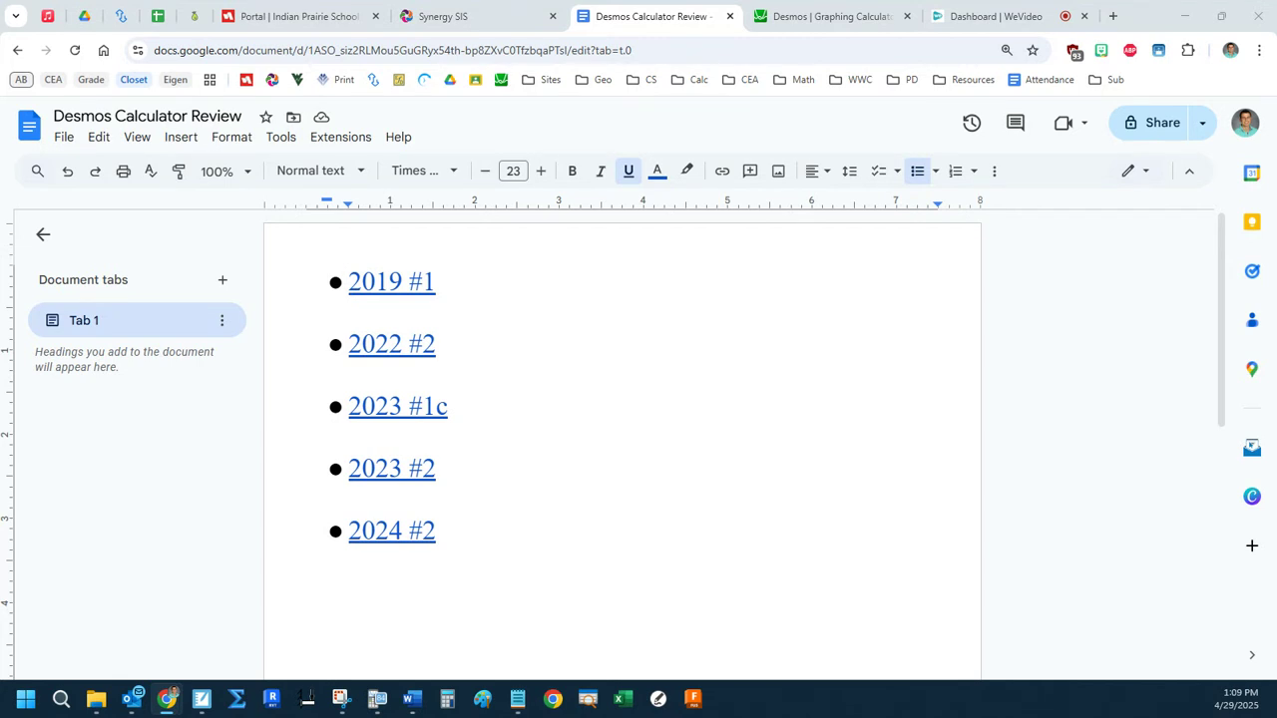
# Switch back to Desmos and delete the E'(5) − L'(5), L(x), E(x) and fish-units note lines.
pyautogui.hotkey('ctrl', 'Tab')
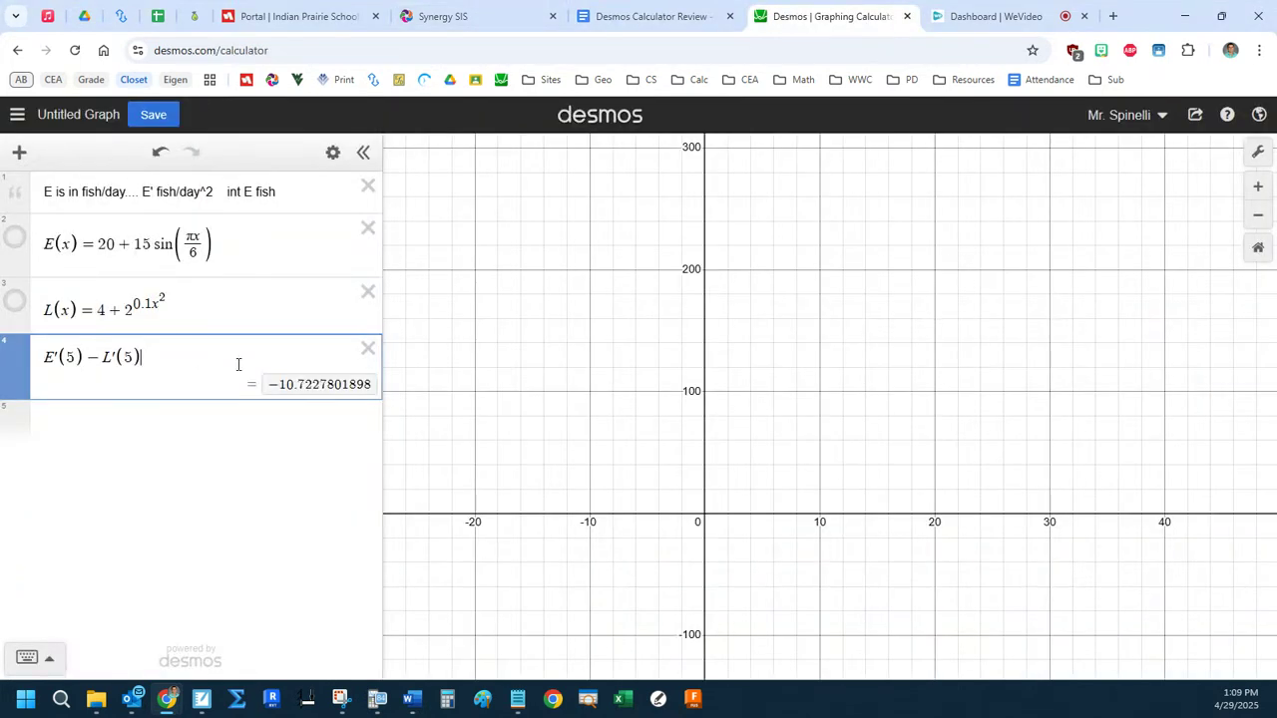
pyautogui.click(368, 348)
pyautogui.click(368, 291)
pyautogui.click(368, 227)
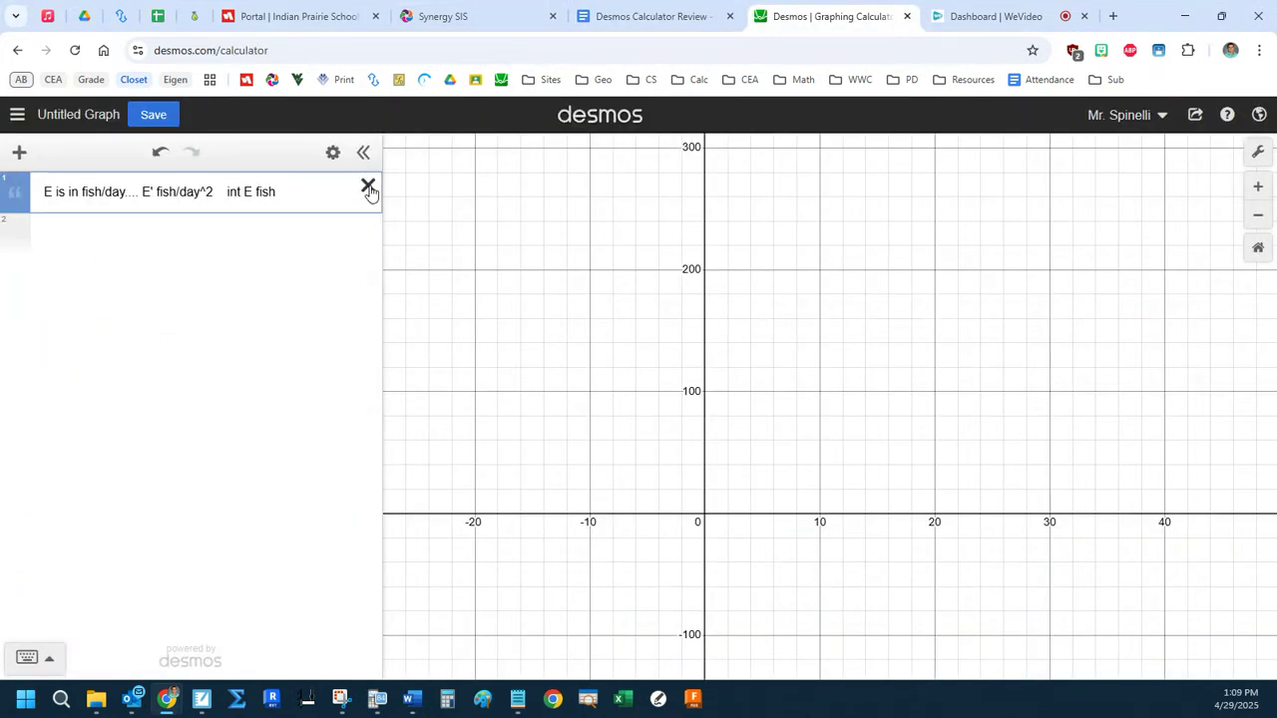
pyautogui.click(368, 189)
# Define f(x) = ln(x + 3) on the first line and start a new line.
pyautogui.hotkey('alt', 'Tab')
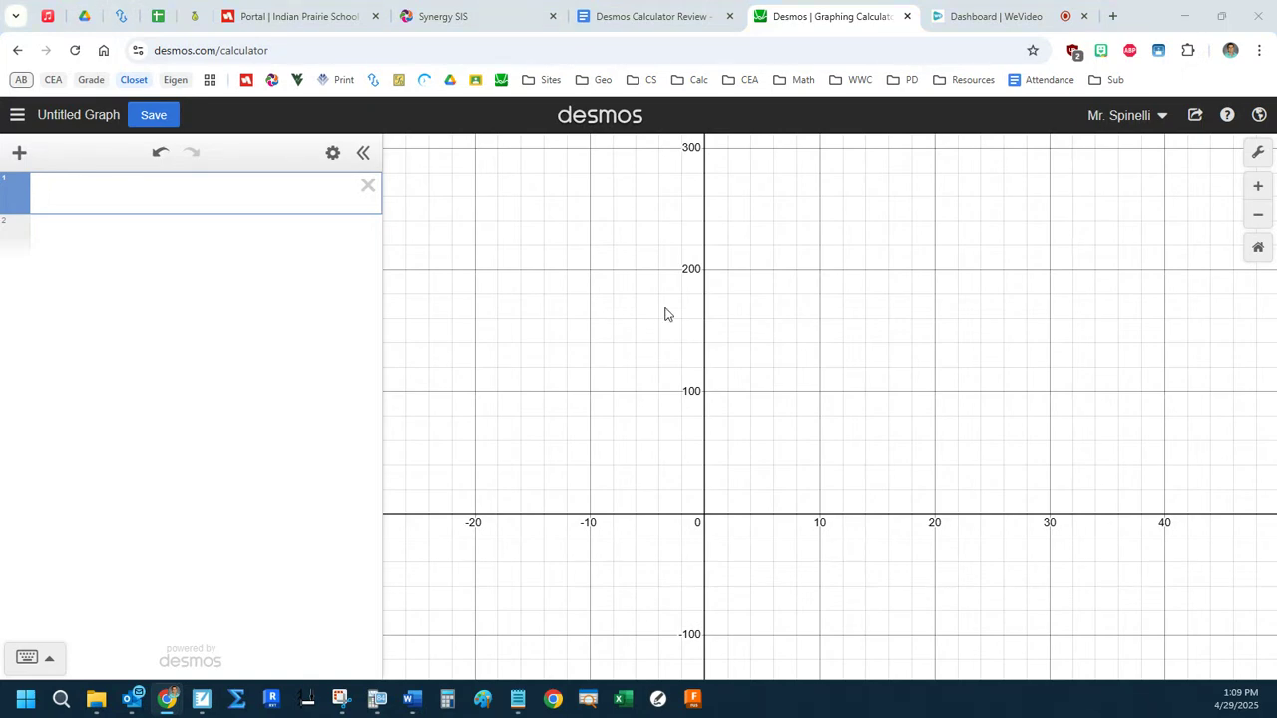
pyautogui.click(130, 188)
pyautogui.write('f(x) = ln(x + 3)')
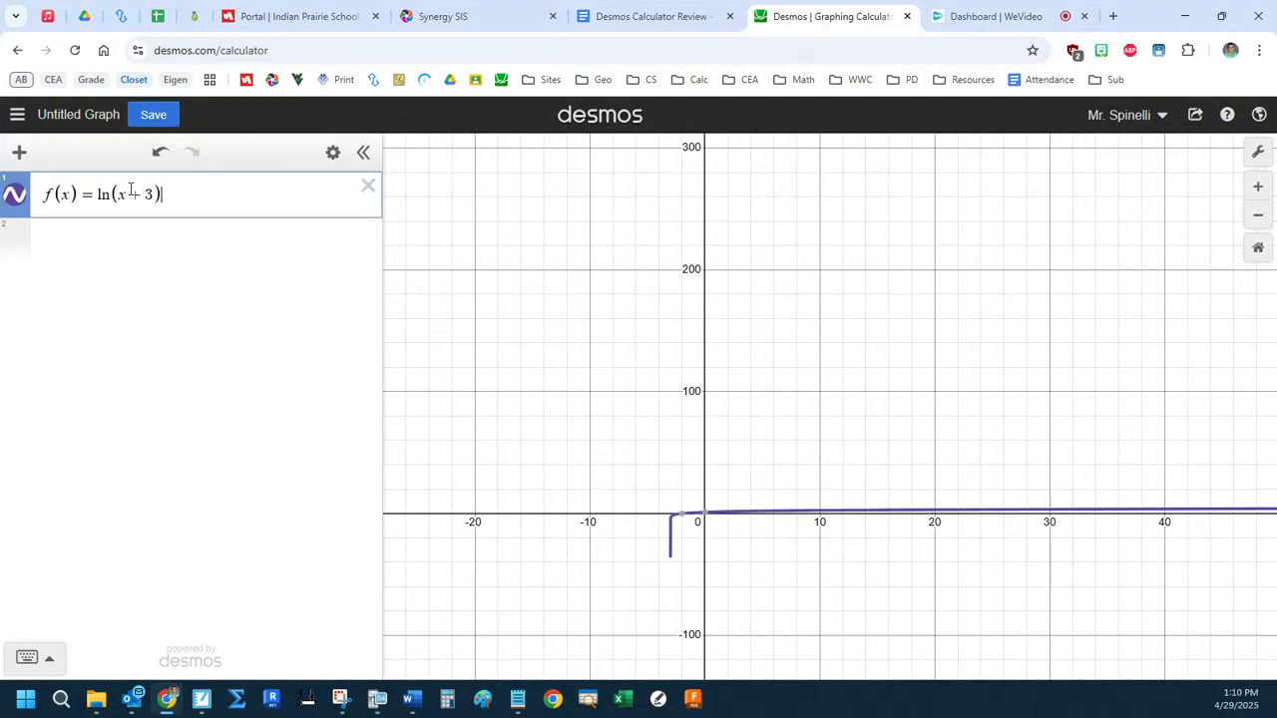
pyautogui.press('Return')
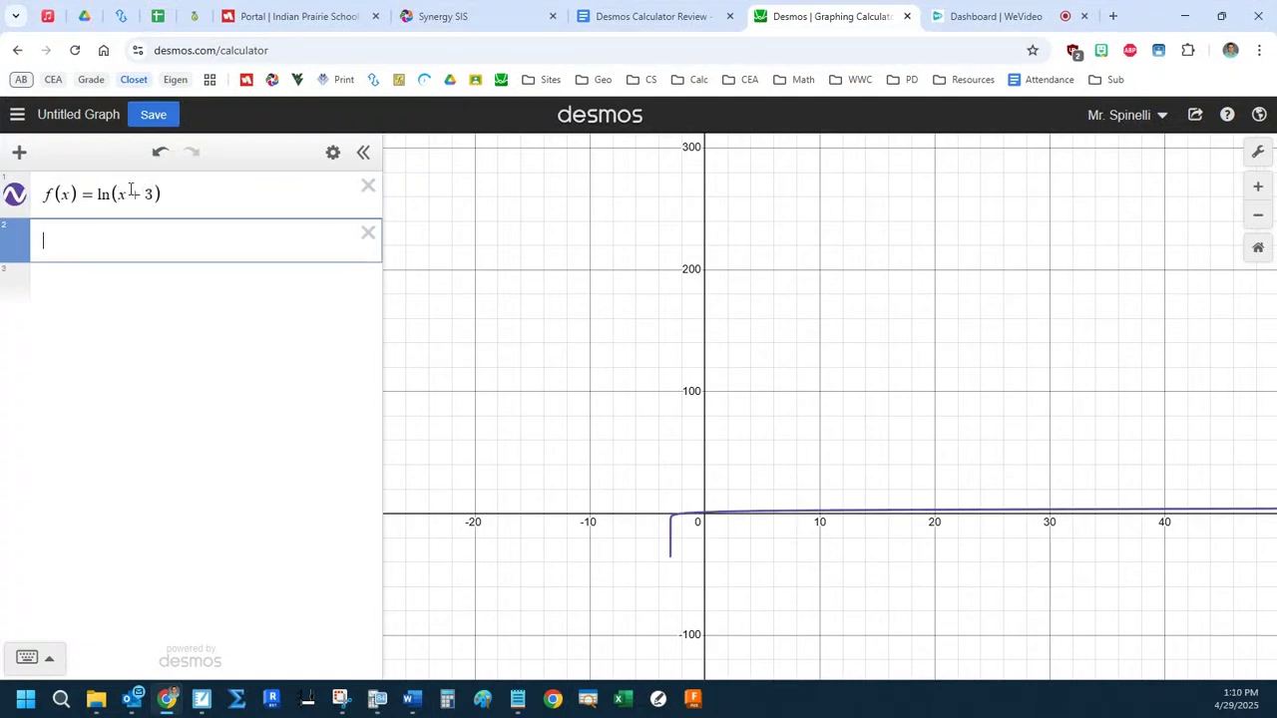
# Define g(x) = x^4 + 2x^3 on the second line.
pyautogui.write('g(x)=')
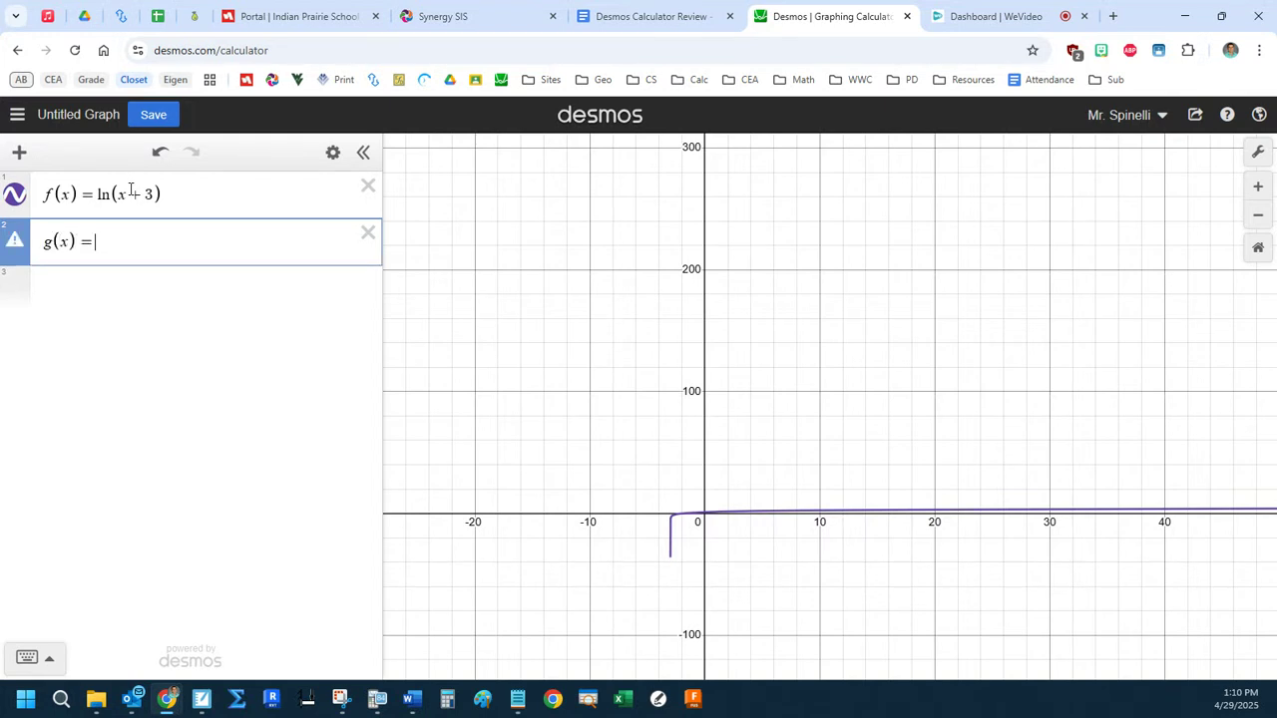
pyautogui.write('x^4+2x^3')
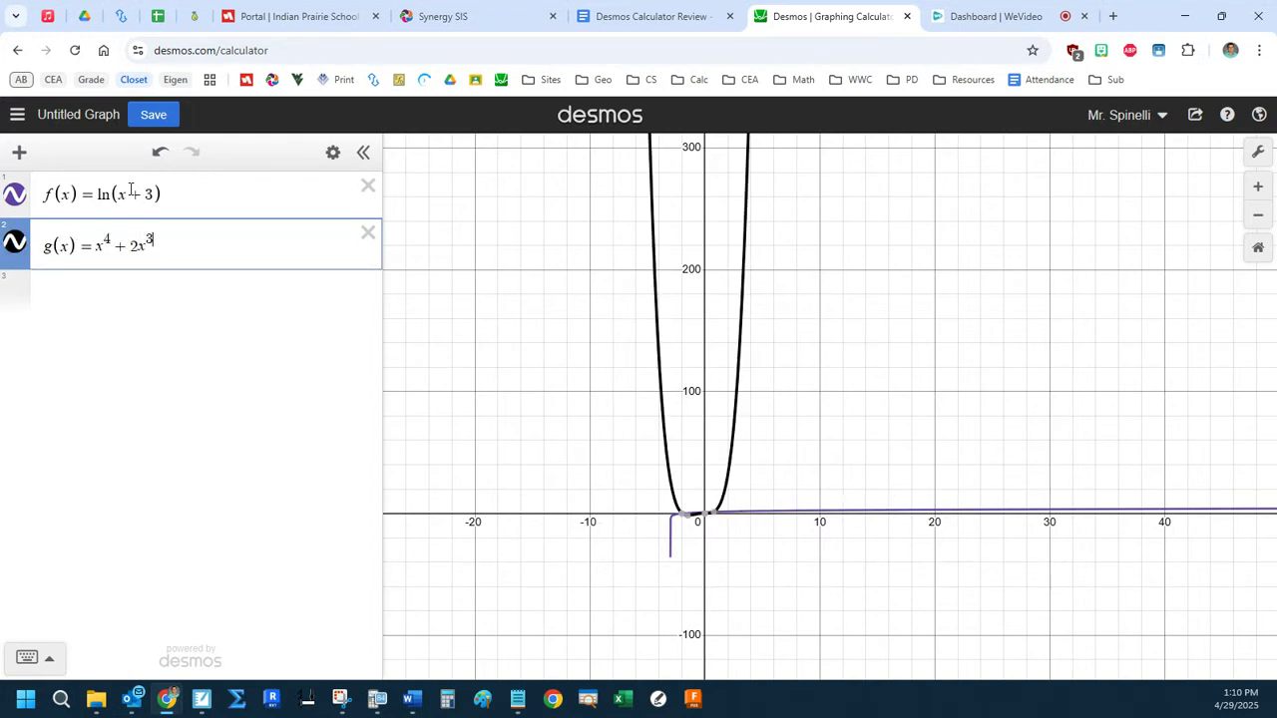
# Enter the integral of (f(x) − g(x)) dx on the third line with its limits left empty.
pyautogui.press('Return')
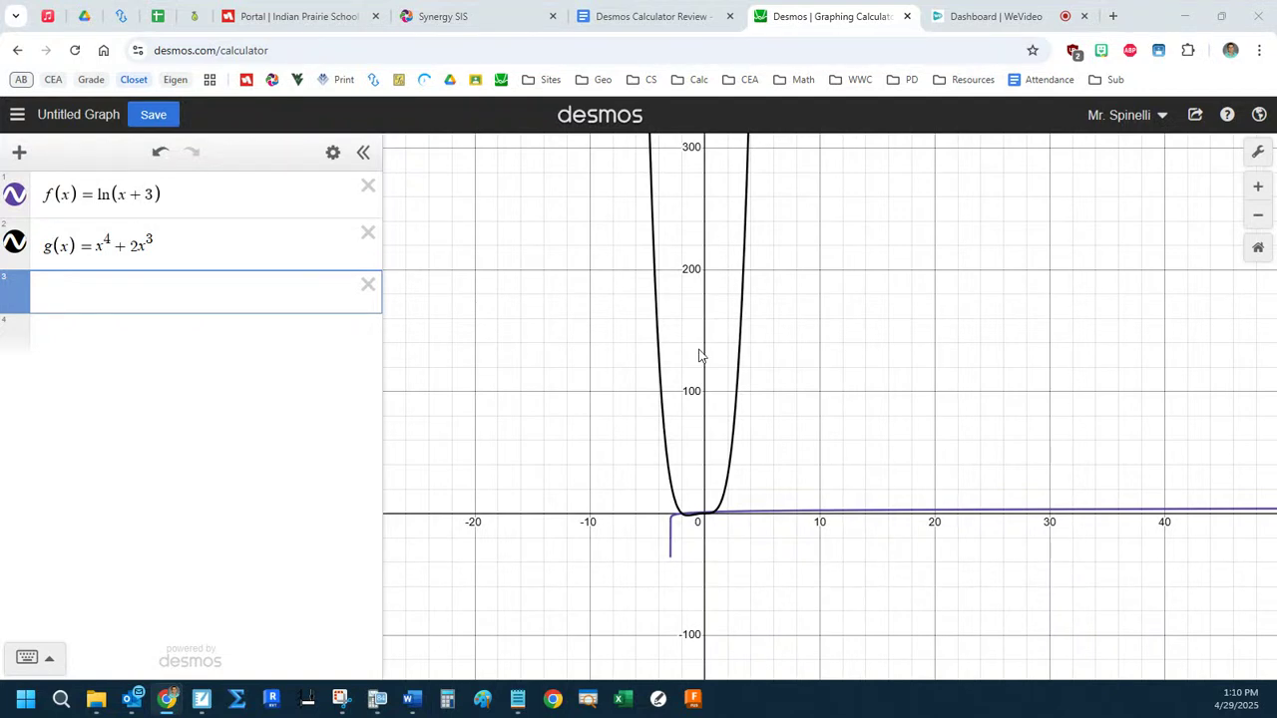
pyautogui.click(1258, 249)
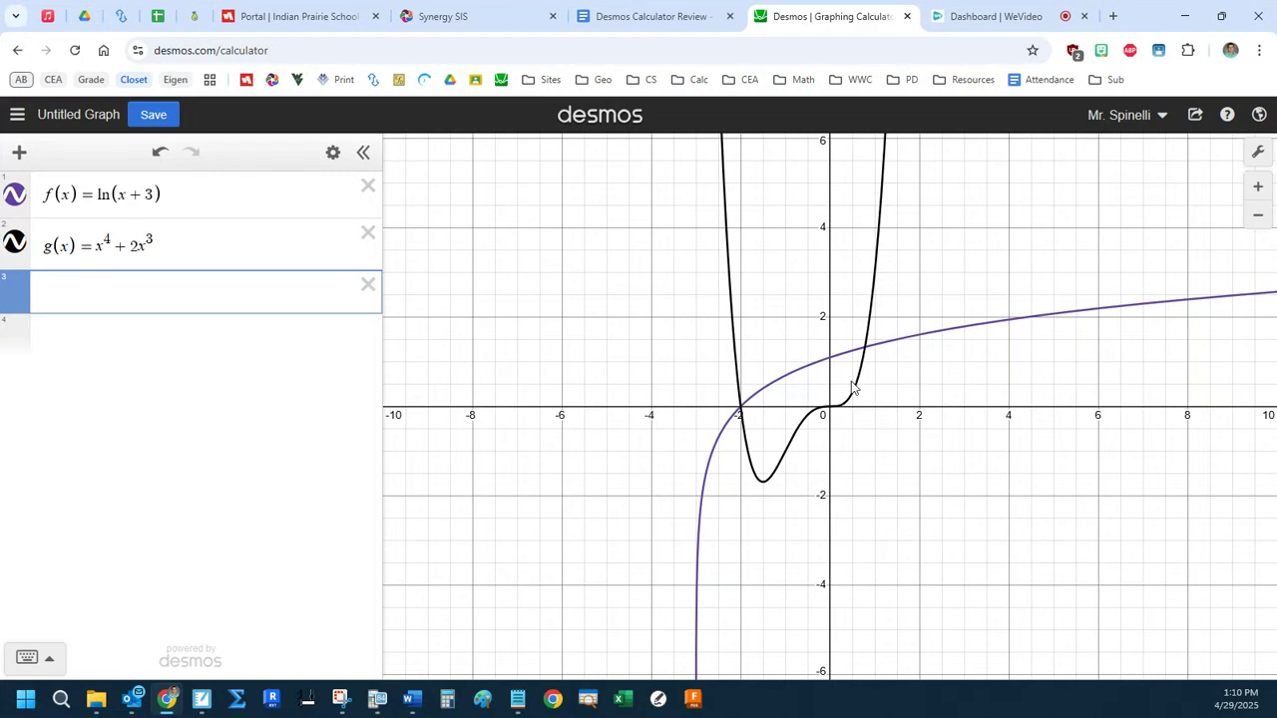
pyautogui.click(809, 367)
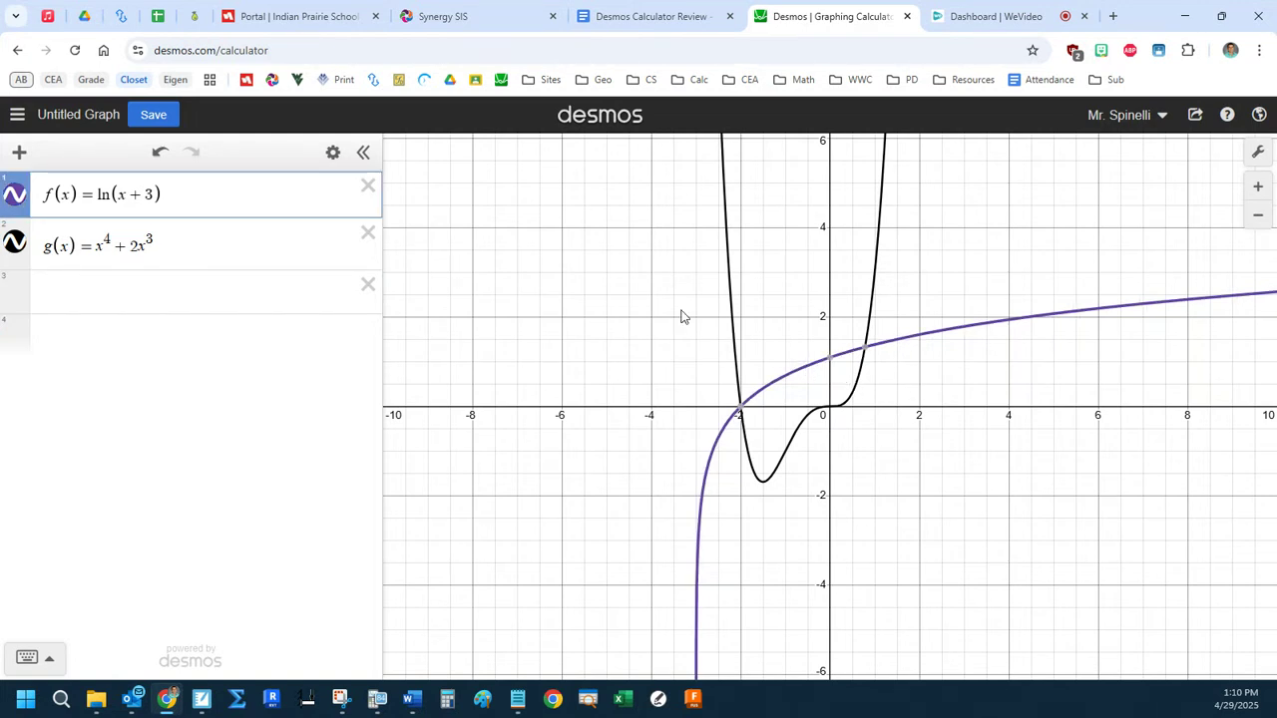
pyautogui.click(103, 287)
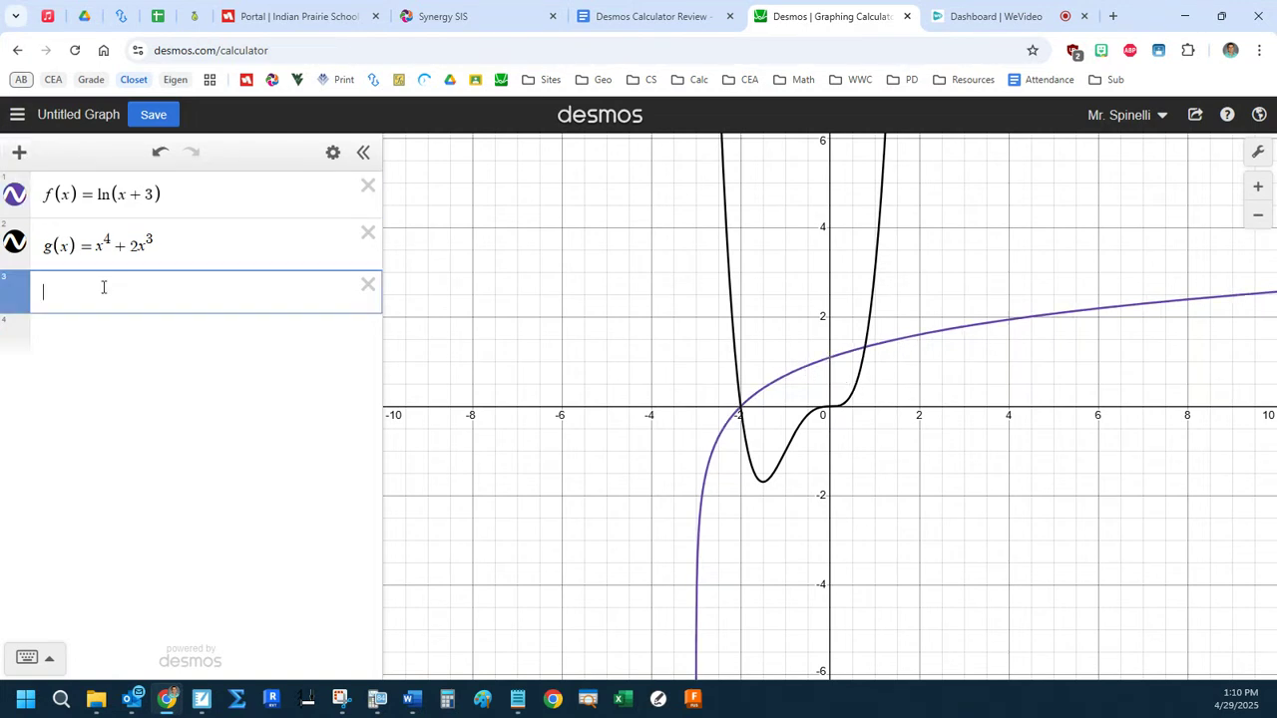
pyautogui.write('int')
pyautogui.press('Right')
pyautogui.press('Right')
pyautogui.write('f(x)-g(x))')
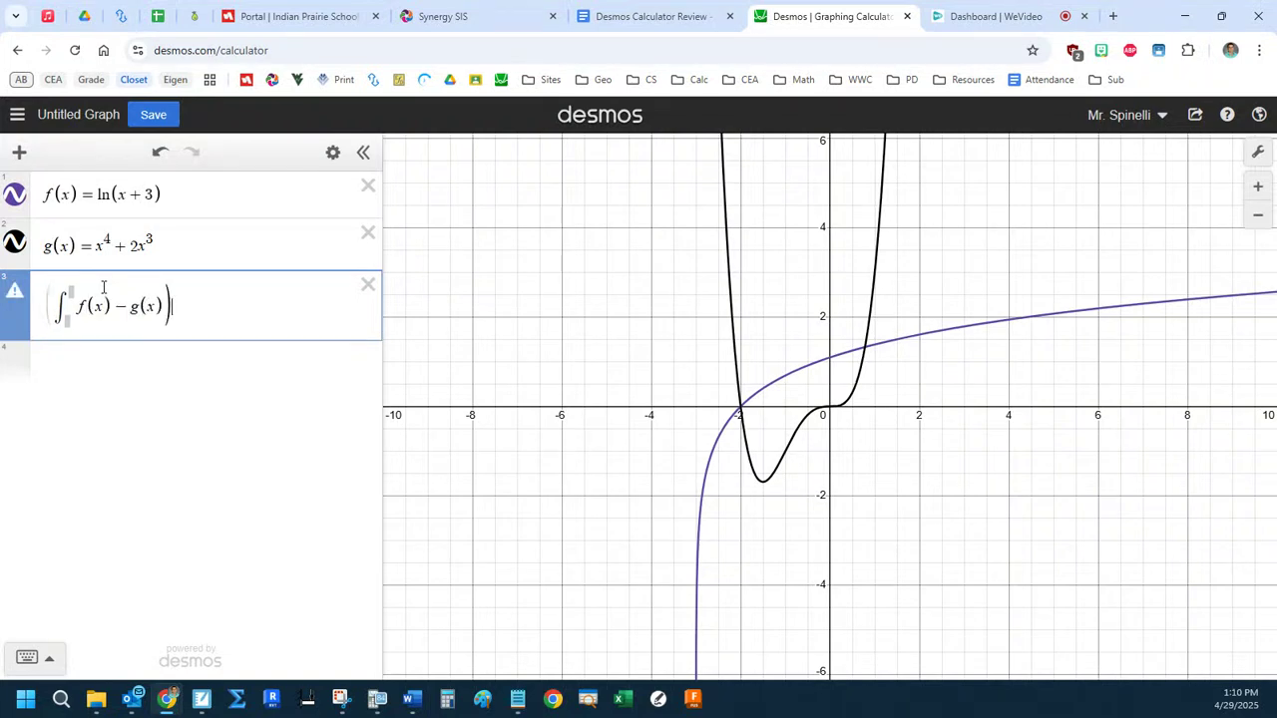
pyautogui.write('(')
pyautogui.press('End')
pyautogui.write('dx')
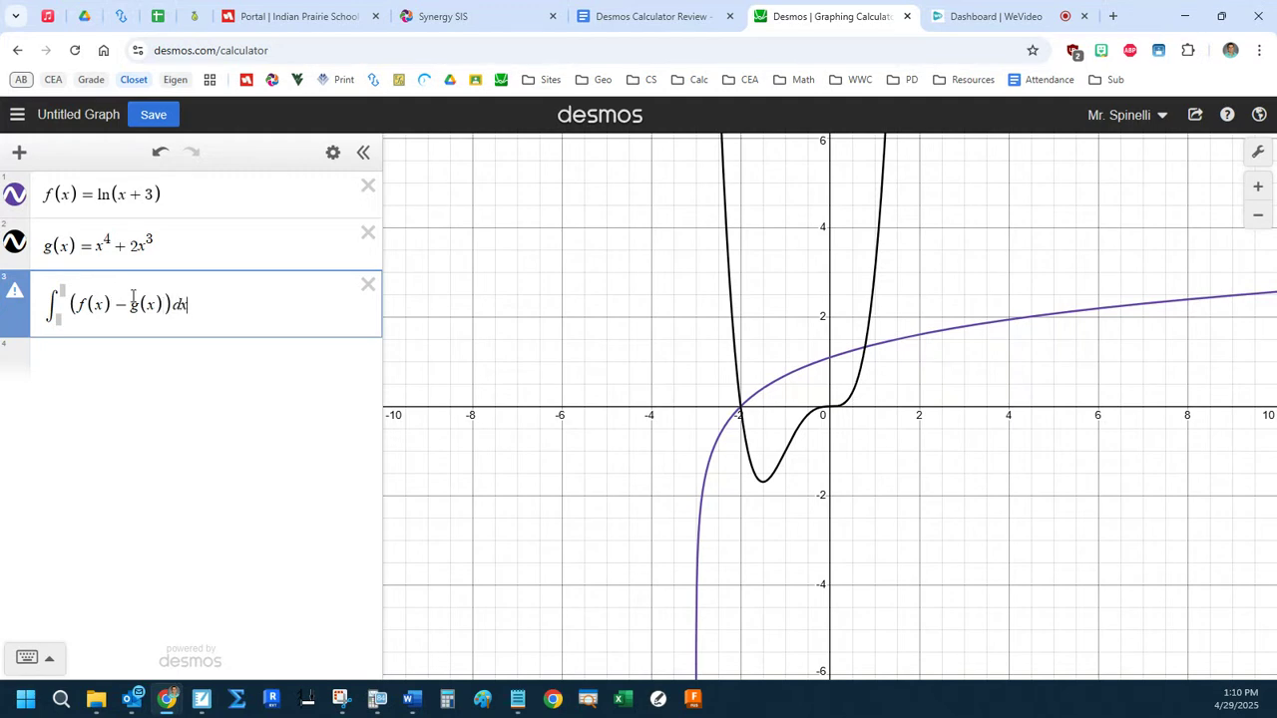
# Set the integral's limits from the curves' intersection points, −2 as the lower limit and 0.78198 as the upper.
pyautogui.click(743, 414)
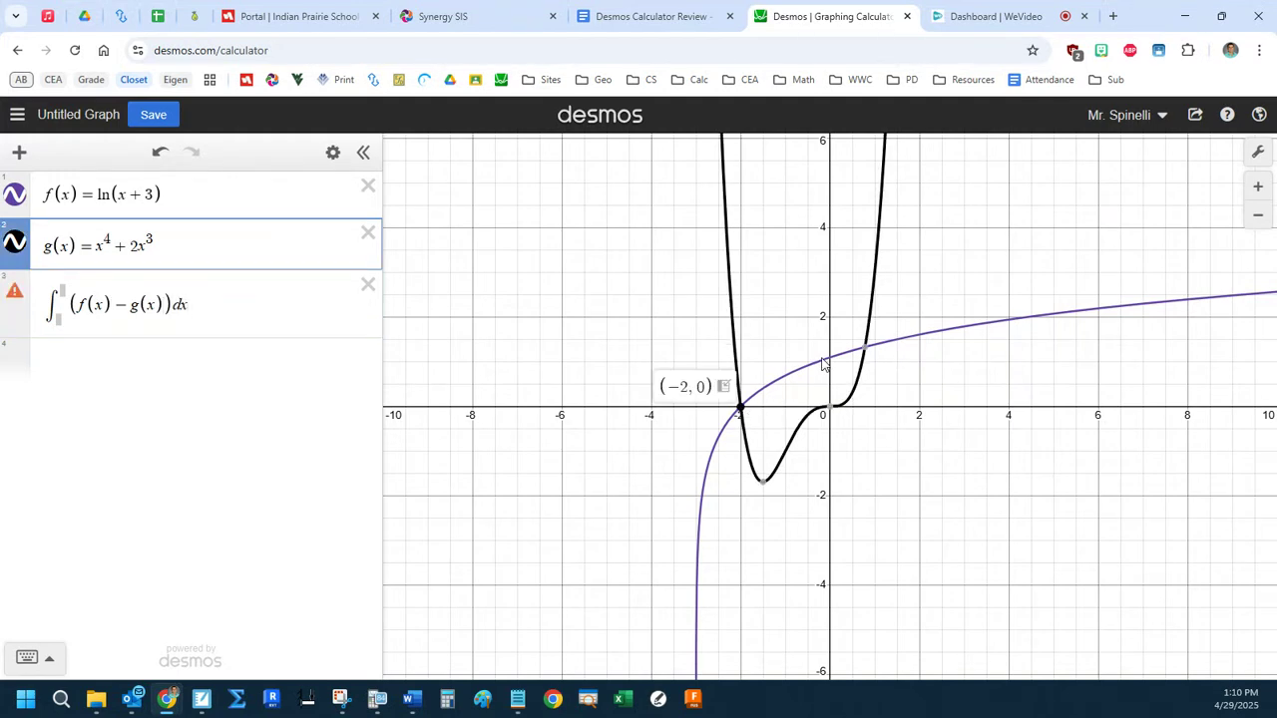
pyautogui.moveTo(866, 349)
pyautogui.moveTo(881, 367); pyautogui.dragTo(938, 367)
pyautogui.hotkey('ctrl', 'c')
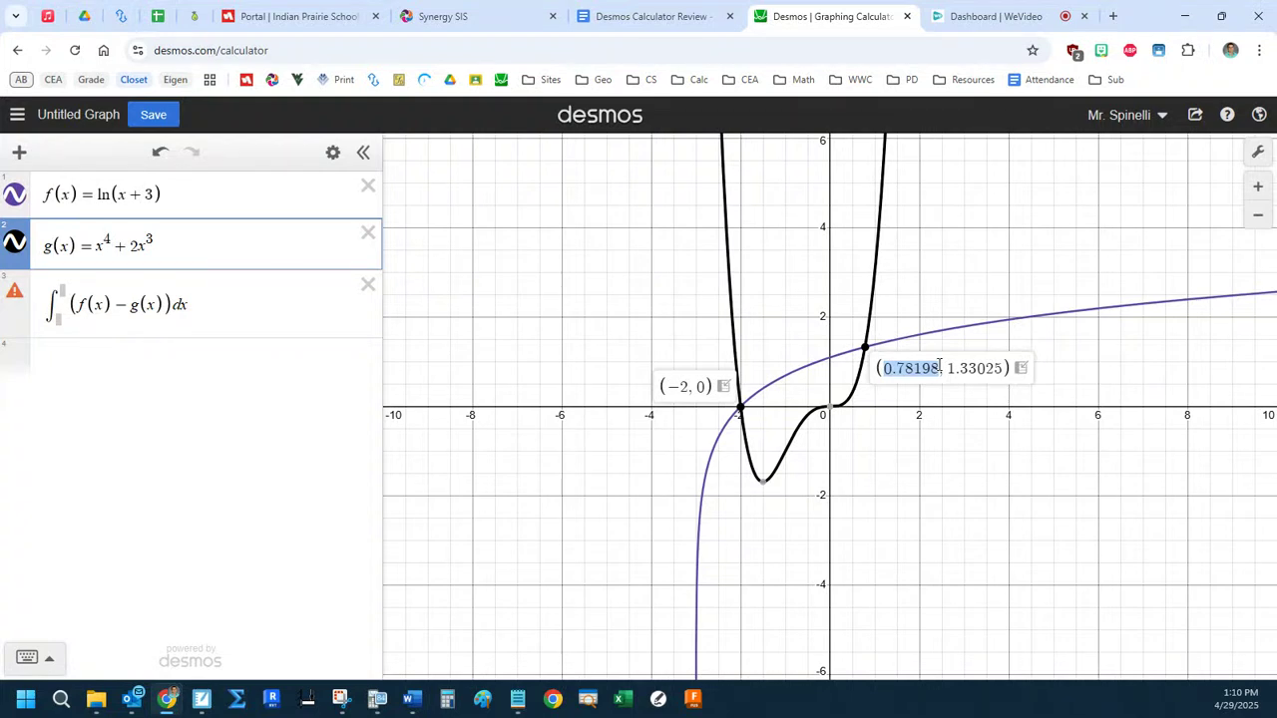
pyautogui.click(60, 291)
pyautogui.hotkey('ctrl', 'v')
pyautogui.click(58, 317)
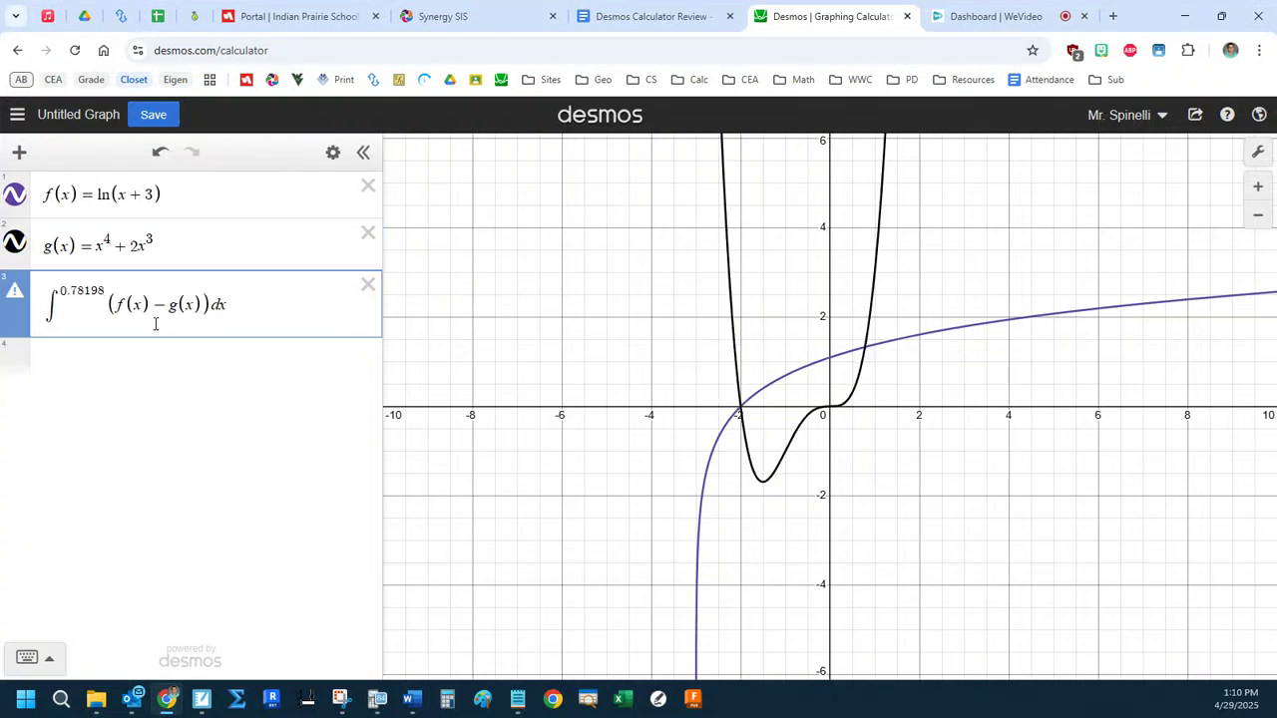
pyautogui.write('-2')
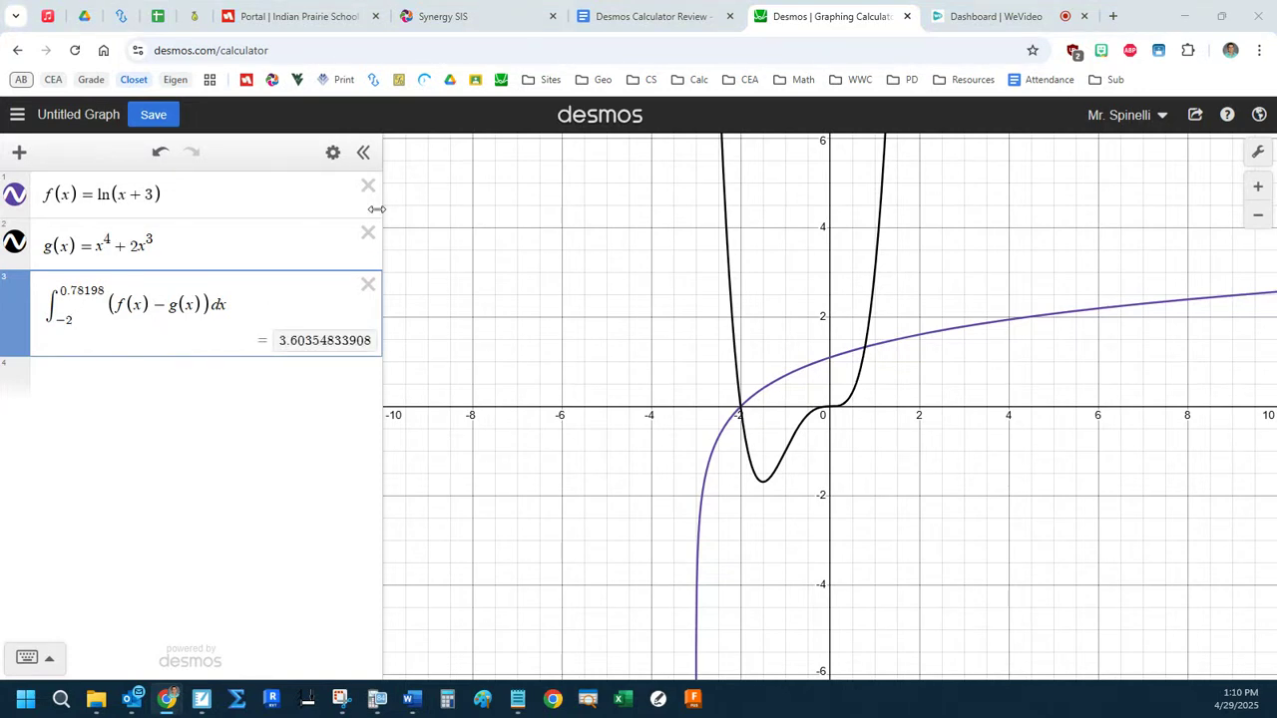
# Examine the area integral's expression, its upper limit and its evaluated result.
pyautogui.moveTo(232, 304); pyautogui.dragTo(180, 299)
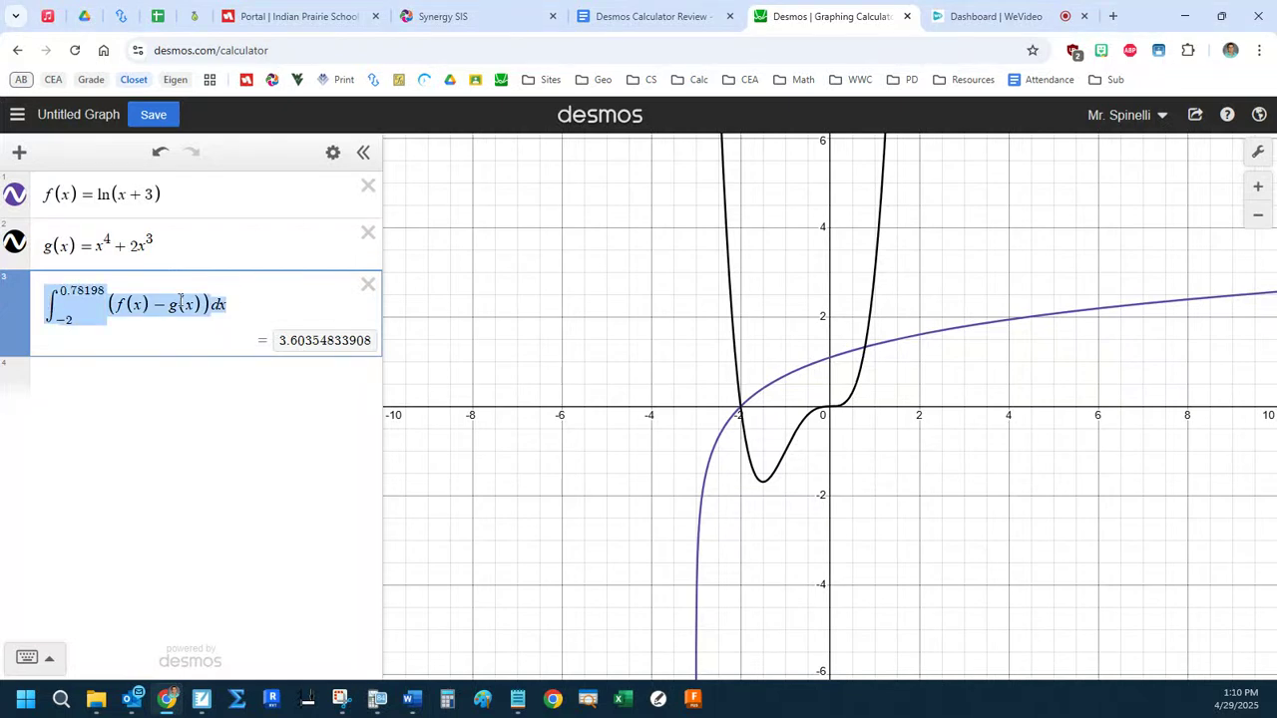
pyautogui.click(248, 304)
pyautogui.moveTo(102, 286); pyautogui.dragTo(63, 288)
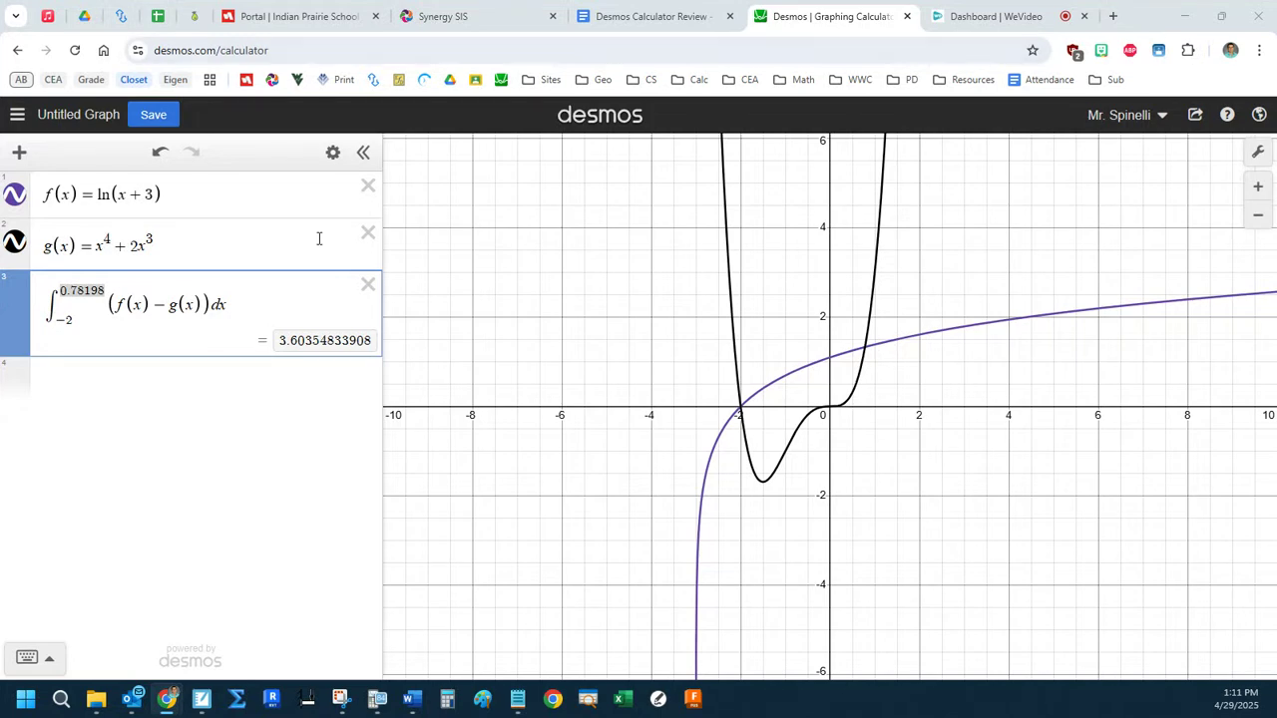
pyautogui.moveTo(279, 343); pyautogui.dragTo(312, 348)
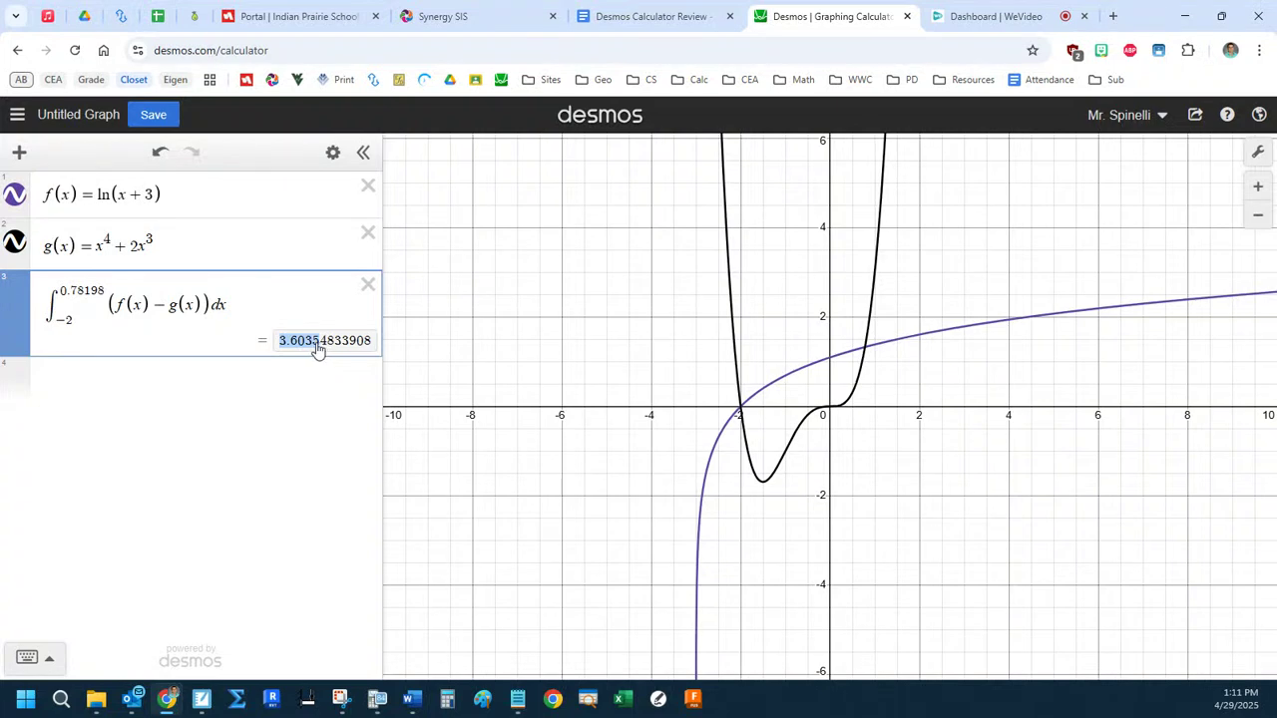
pyautogui.click(291, 305)
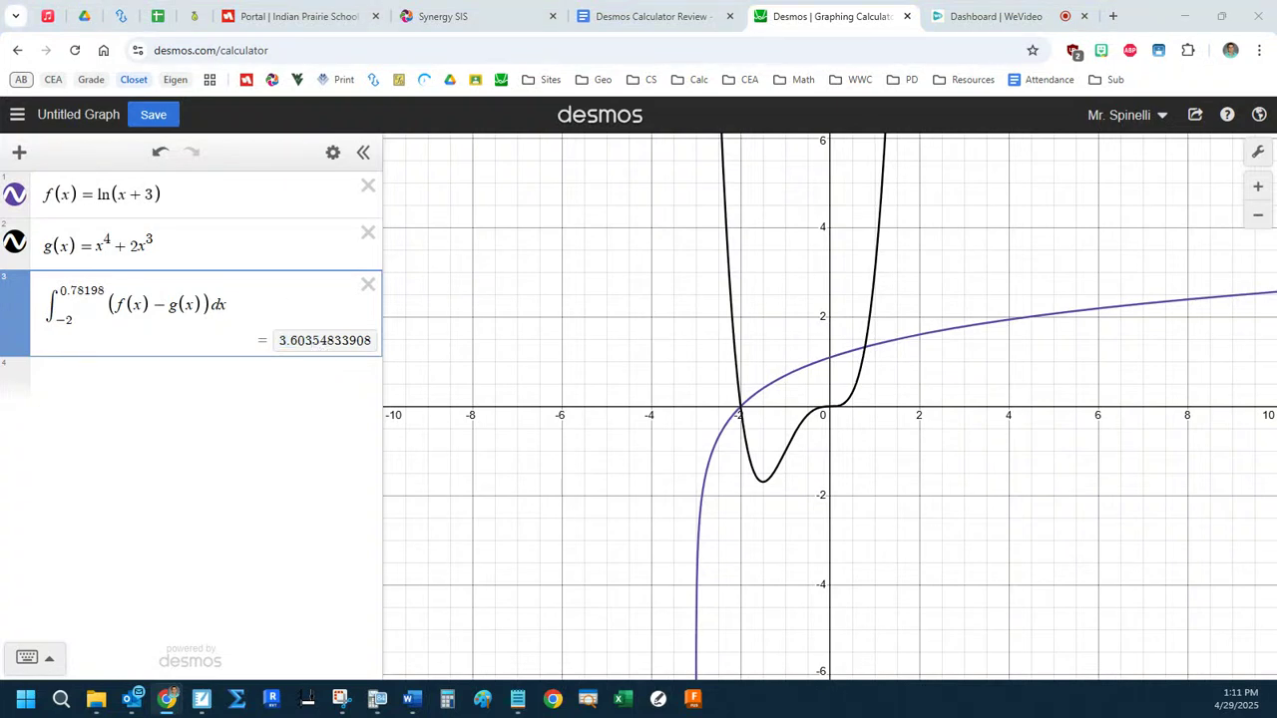
# Check part (b) in the 2022 question window, return to Desmos and define h(x) = f(x) − g(x) on the fourth line.
pyautogui.moveTo(0, 12); pyautogui.dragTo(273, 3)
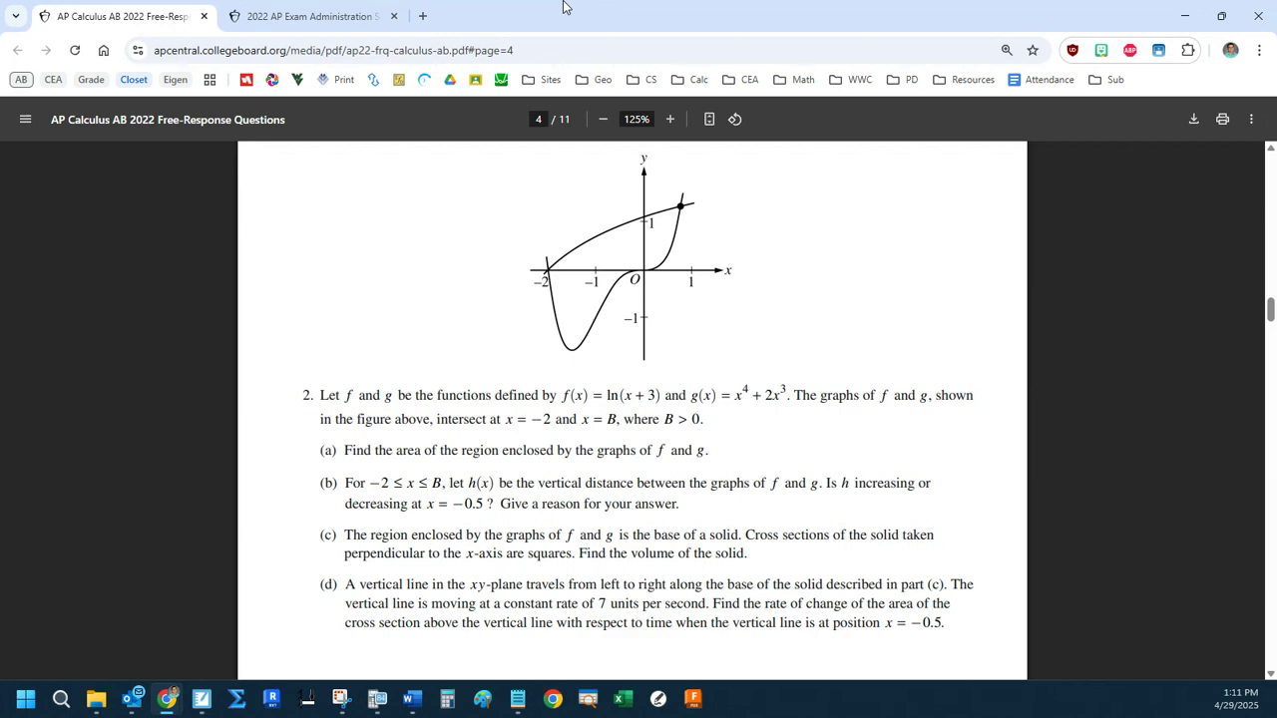
pyautogui.moveTo(581, 10); pyautogui.dragTo(1275, 12)
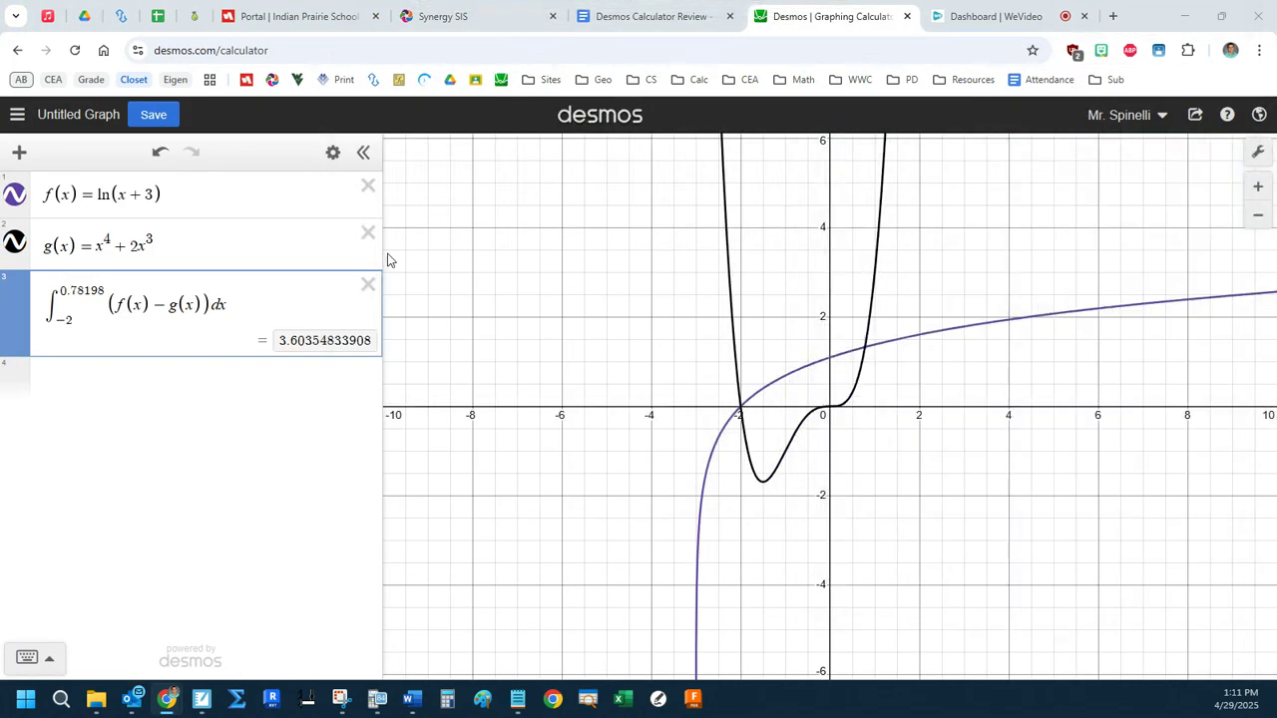
pyautogui.click(130, 380)
pyautogui.write('h(x)=')
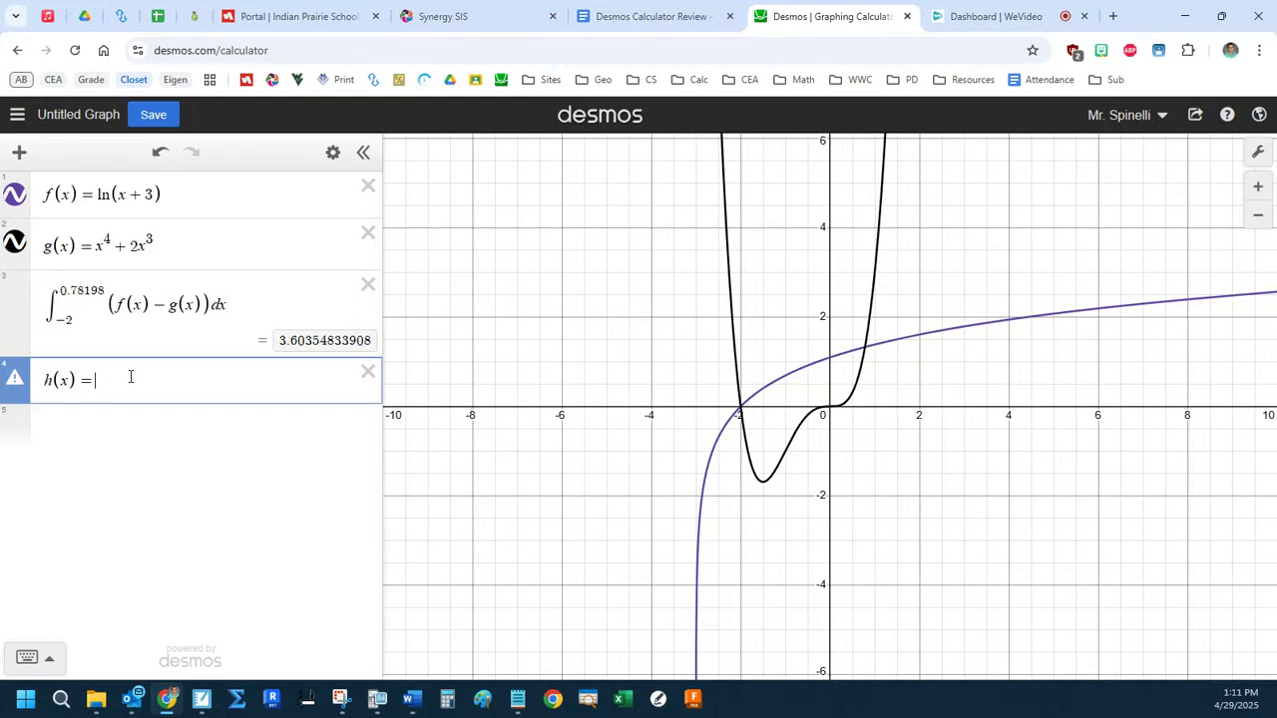
pyautogui.write('f(x')
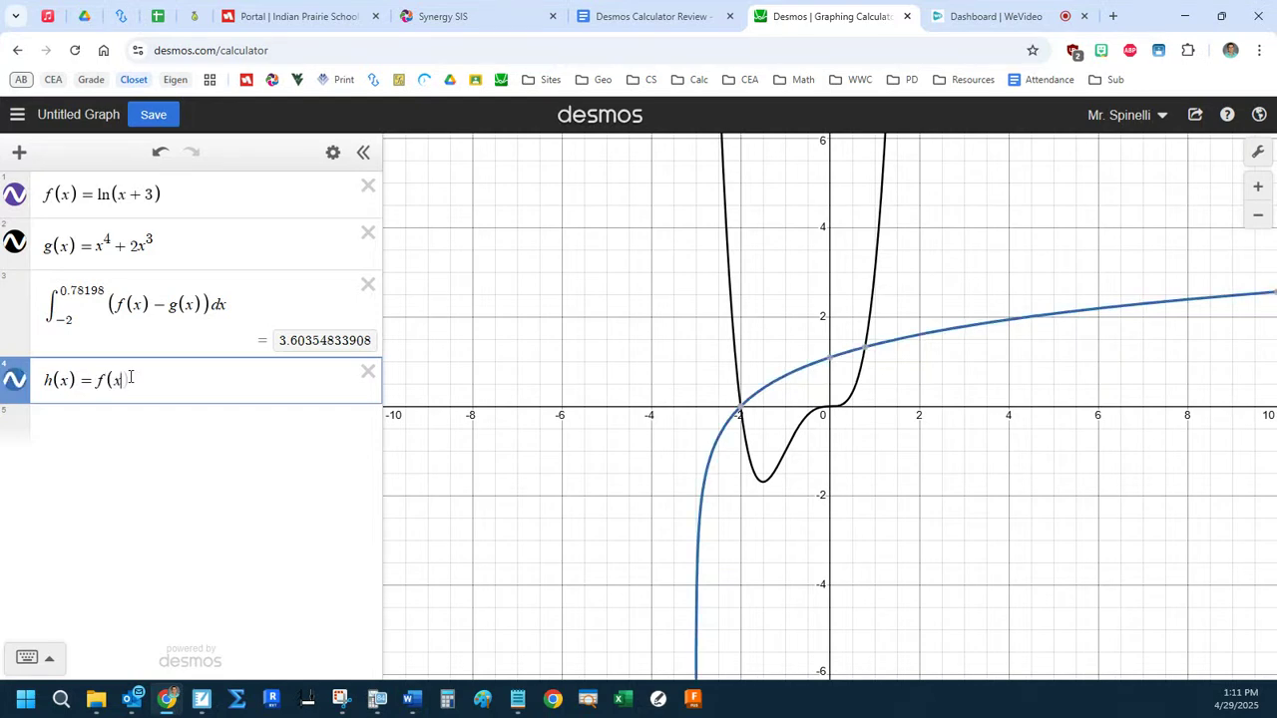
pyautogui.write(')-g(x)')
pyautogui.press('Return')
# Evaluate h'(−0.5) on the fifth line.
pyautogui.write("h'(")
pyautogui.press('BackSpace')
pyautogui.press('BackSpace')
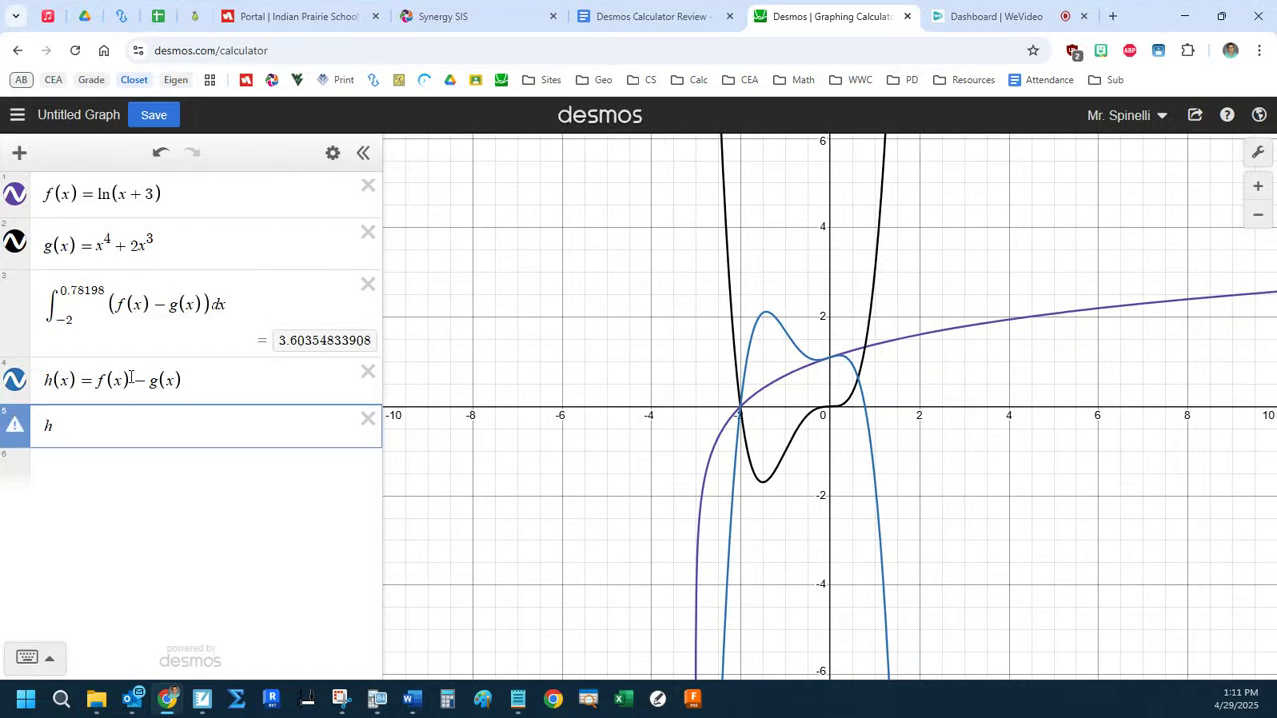
pyautogui.write("'(-0.5)")
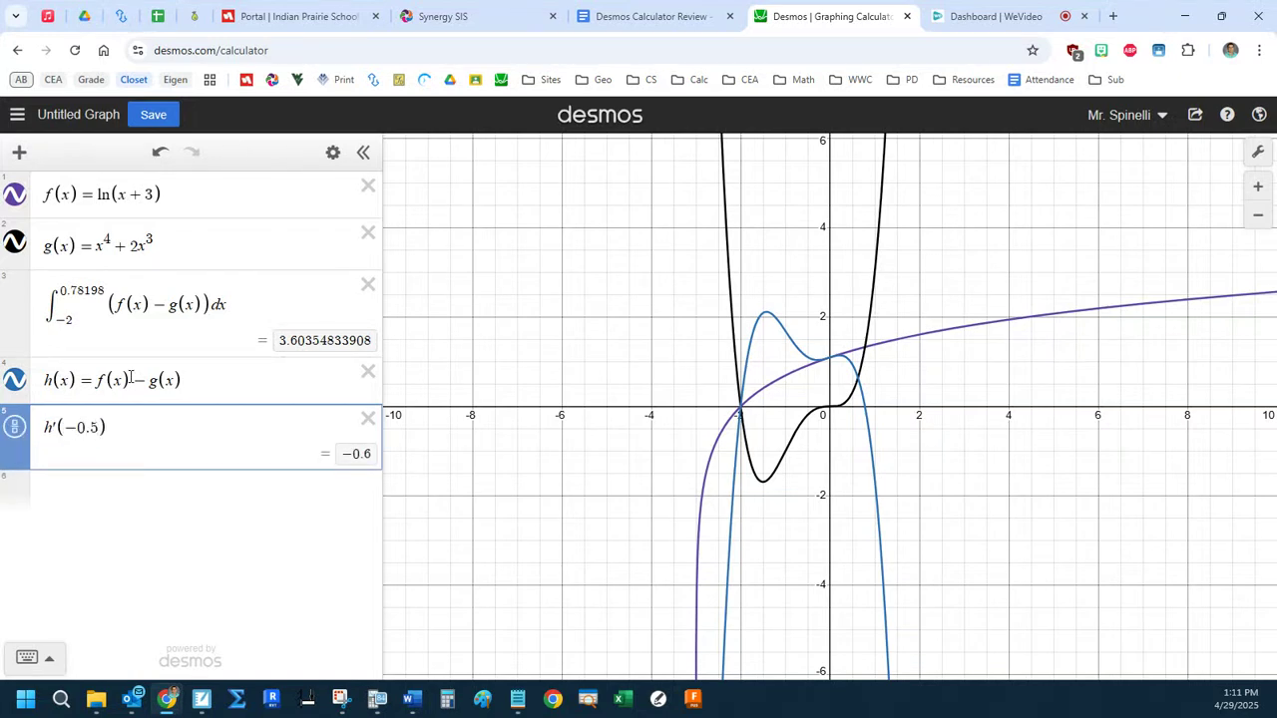
# Bring up the 2022 question window, read part (c) about the square cross sections and return to Desmos.
pyautogui.moveTo(877, 1); pyautogui.dragTo(835, 28)
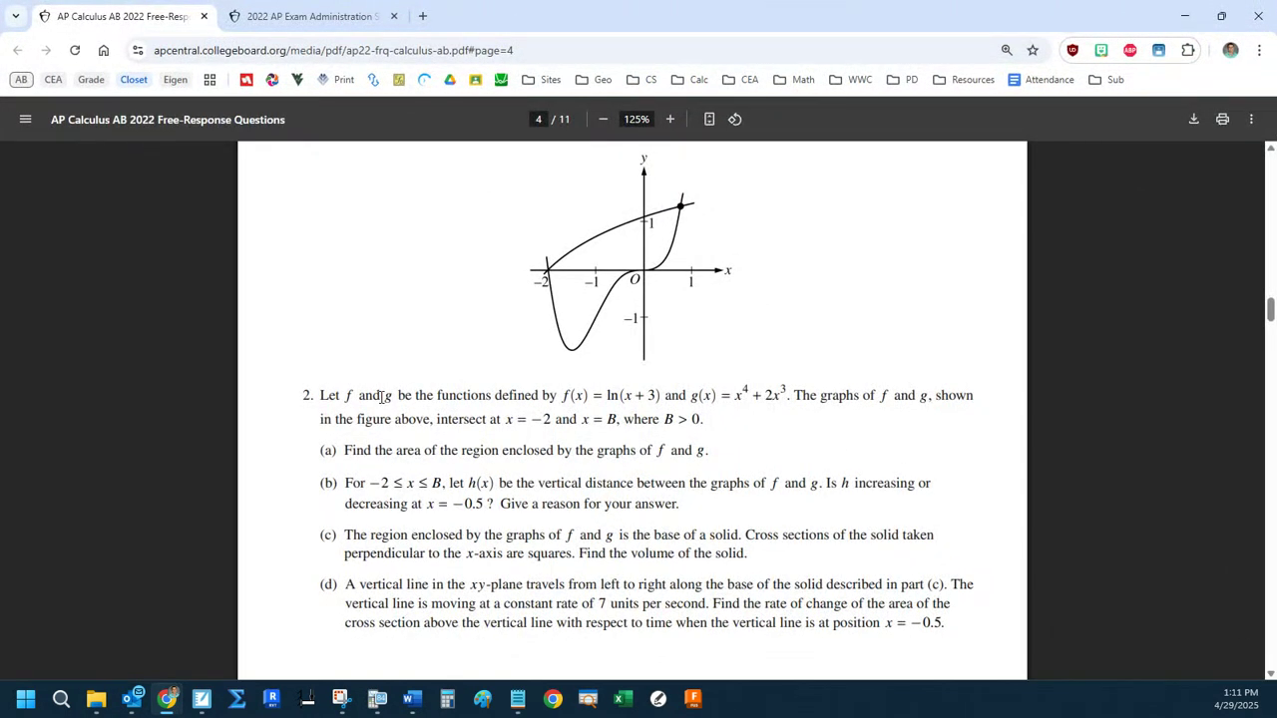
pyautogui.scroll(-1, 384, 396)
pyautogui.scroll(1, 542, 460)
pyautogui.moveTo(467, 554); pyautogui.dragTo(562, 553)
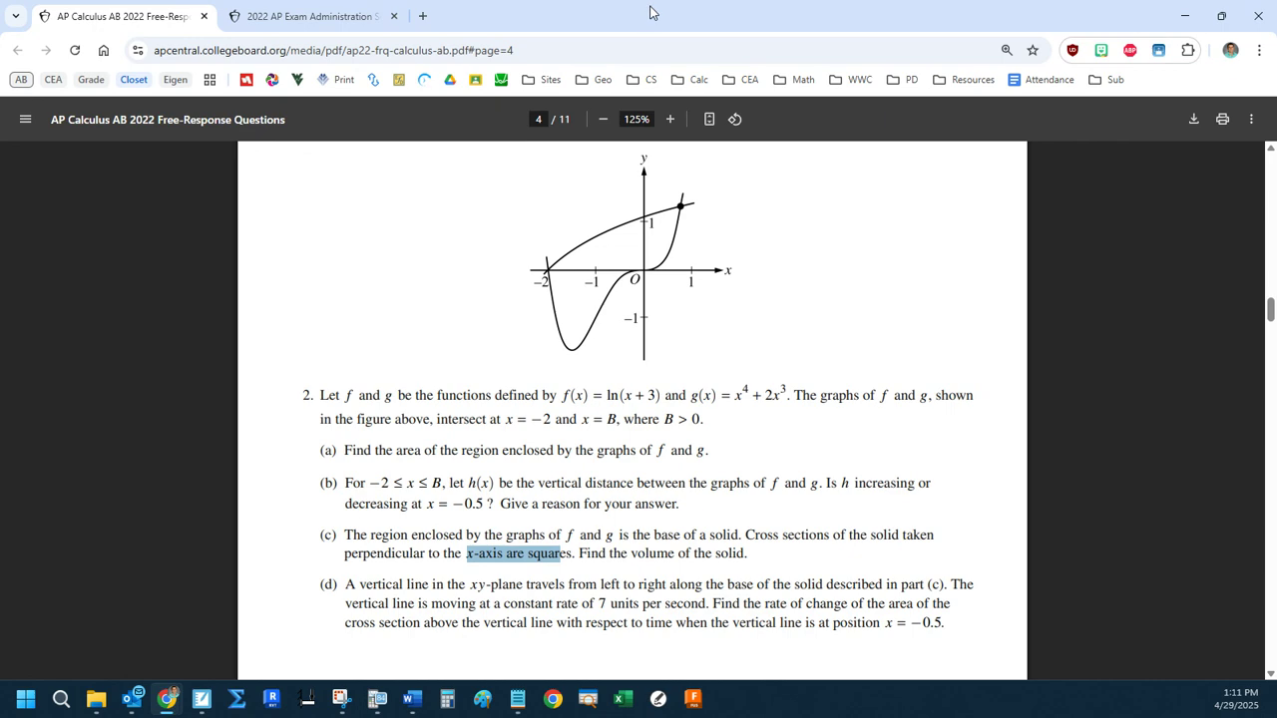
pyautogui.moveTo(649, 16); pyautogui.dragTo(1276, 98)
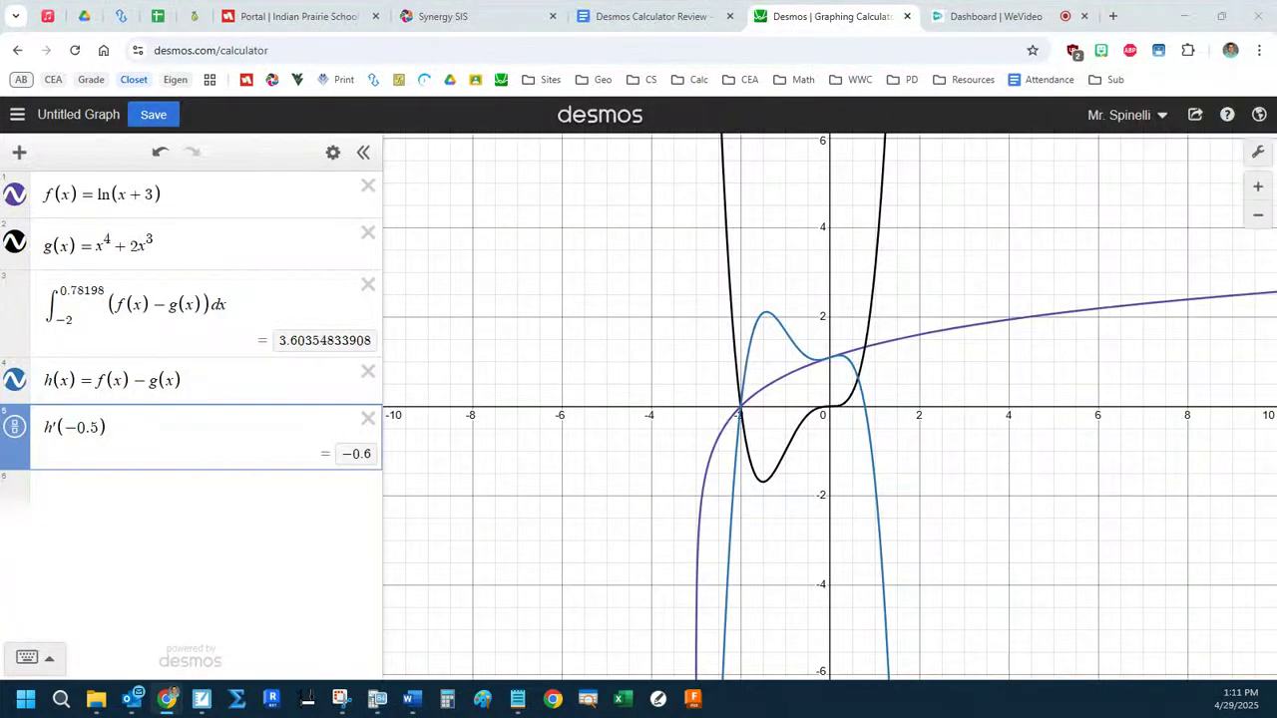
# Replace the h'(−0.5) expression with A(x) = h(x)^2 and hide the graphs of A(x) and h(x).
pyautogui.moveTo(159, 435); pyautogui.dragTo(43, 429)
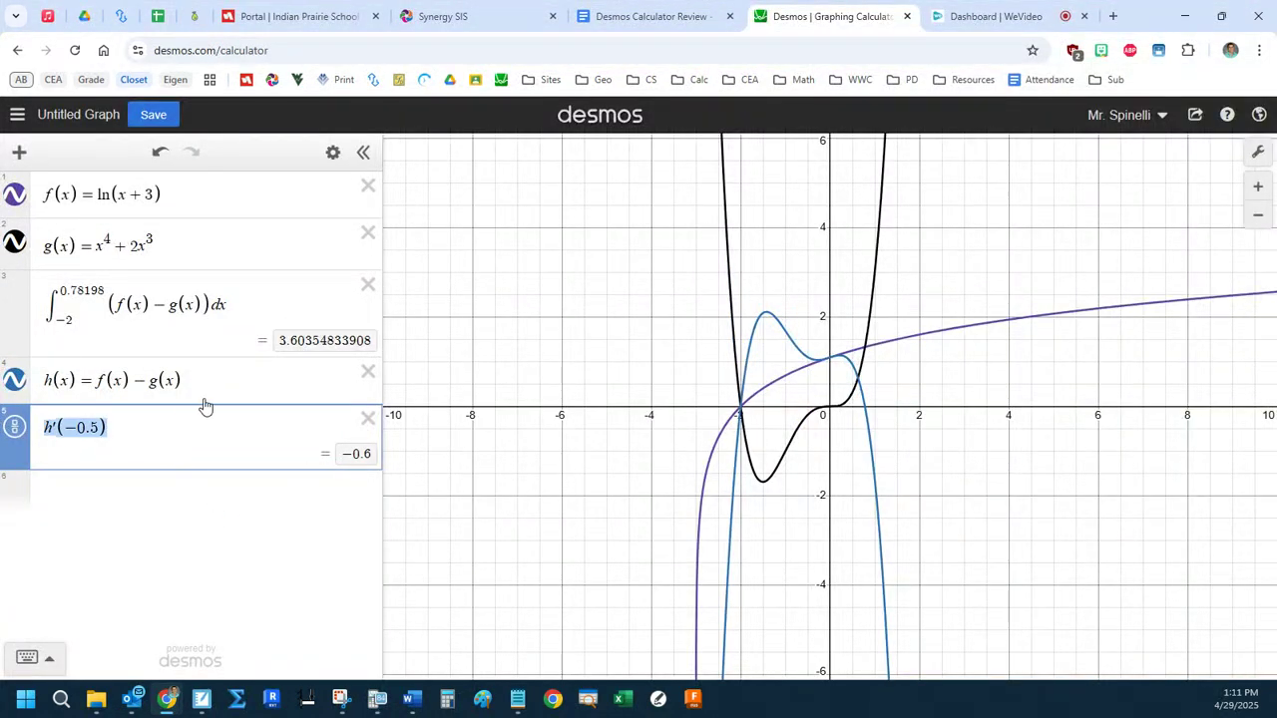
pyautogui.press('BackSpace')
pyautogui.write('A(x)=')
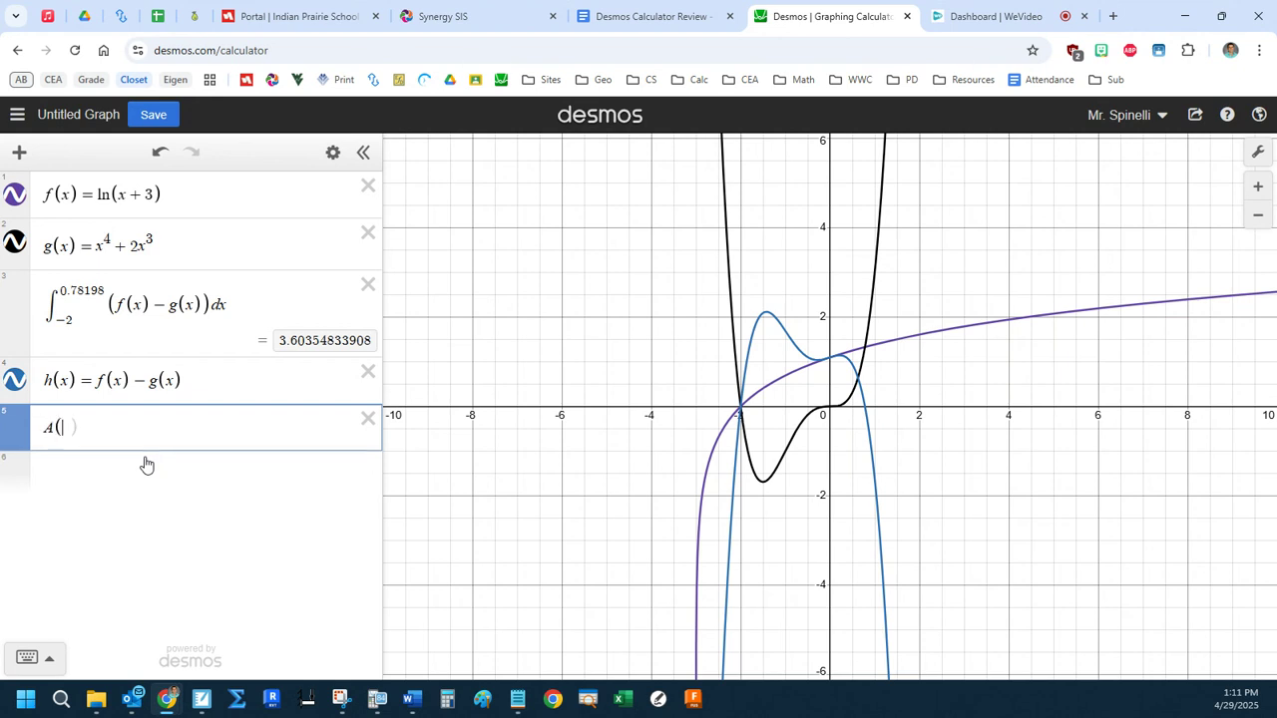
pyautogui.write('h(x)^2')
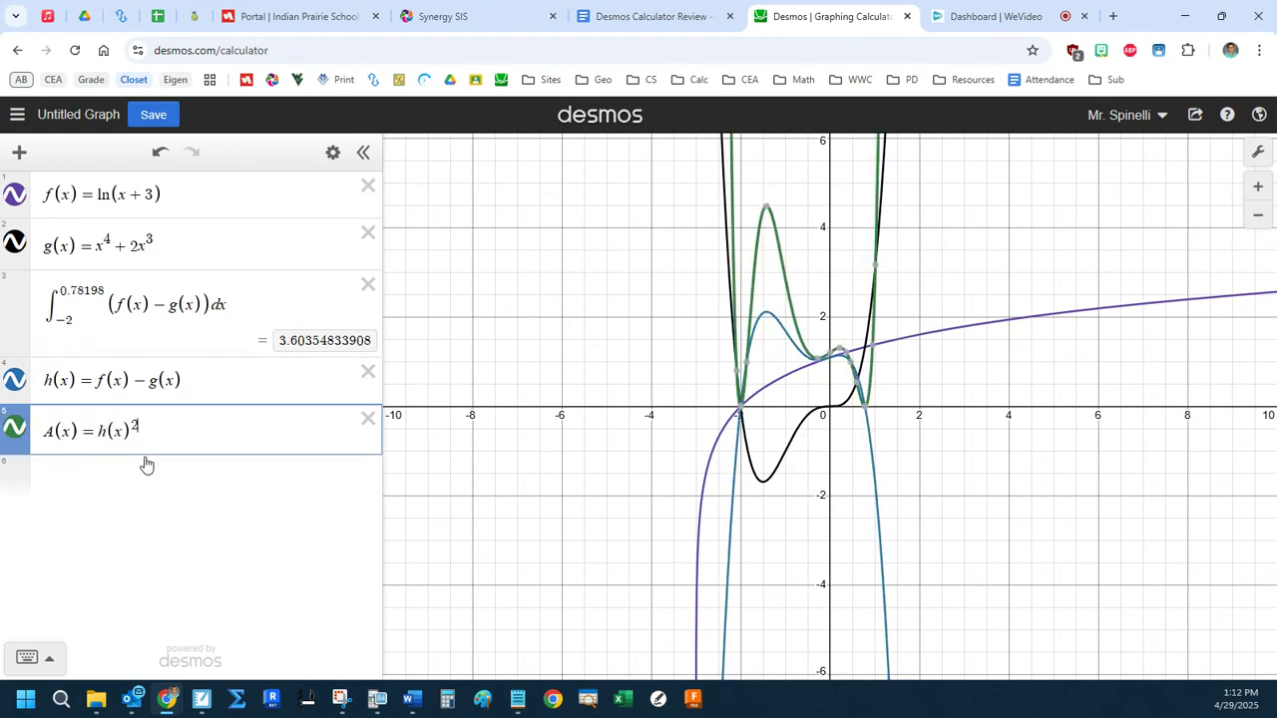
pyautogui.click(14, 427)
pyautogui.click(14, 379)
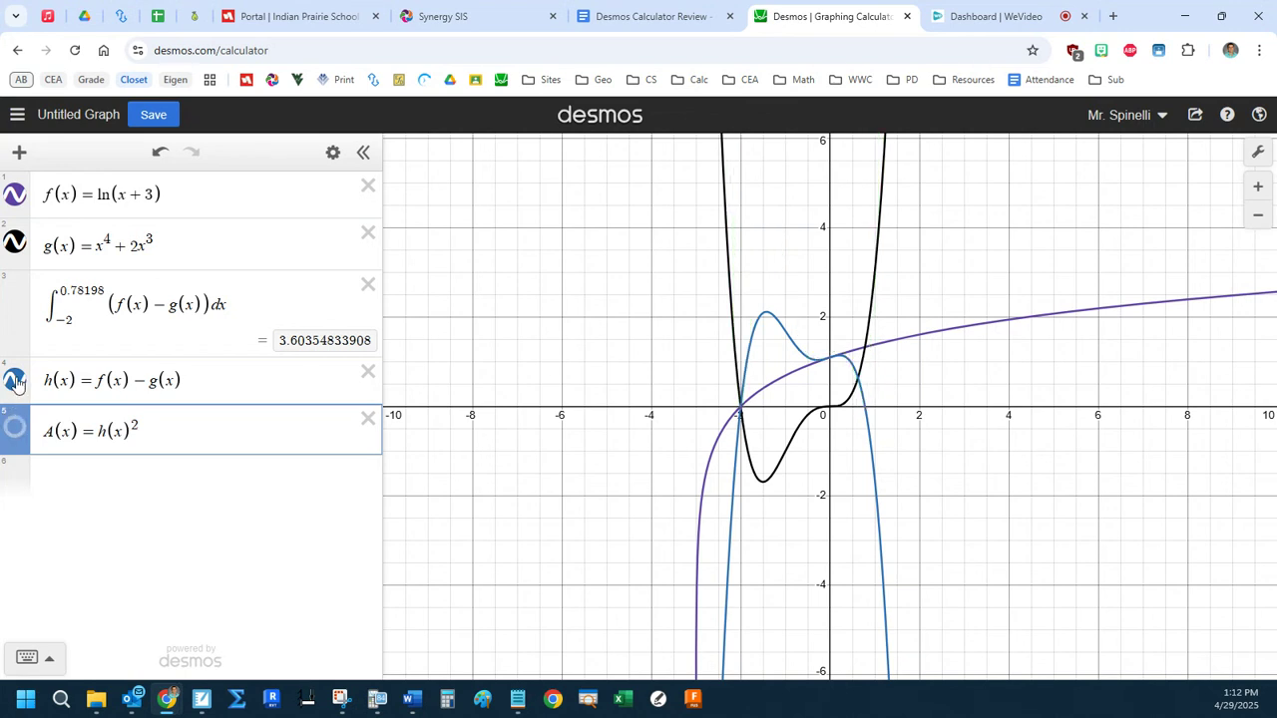
# Enter the integral of A(x) dx from −2 to 0.78198 on the sixth line.
pyautogui.click(122, 475)
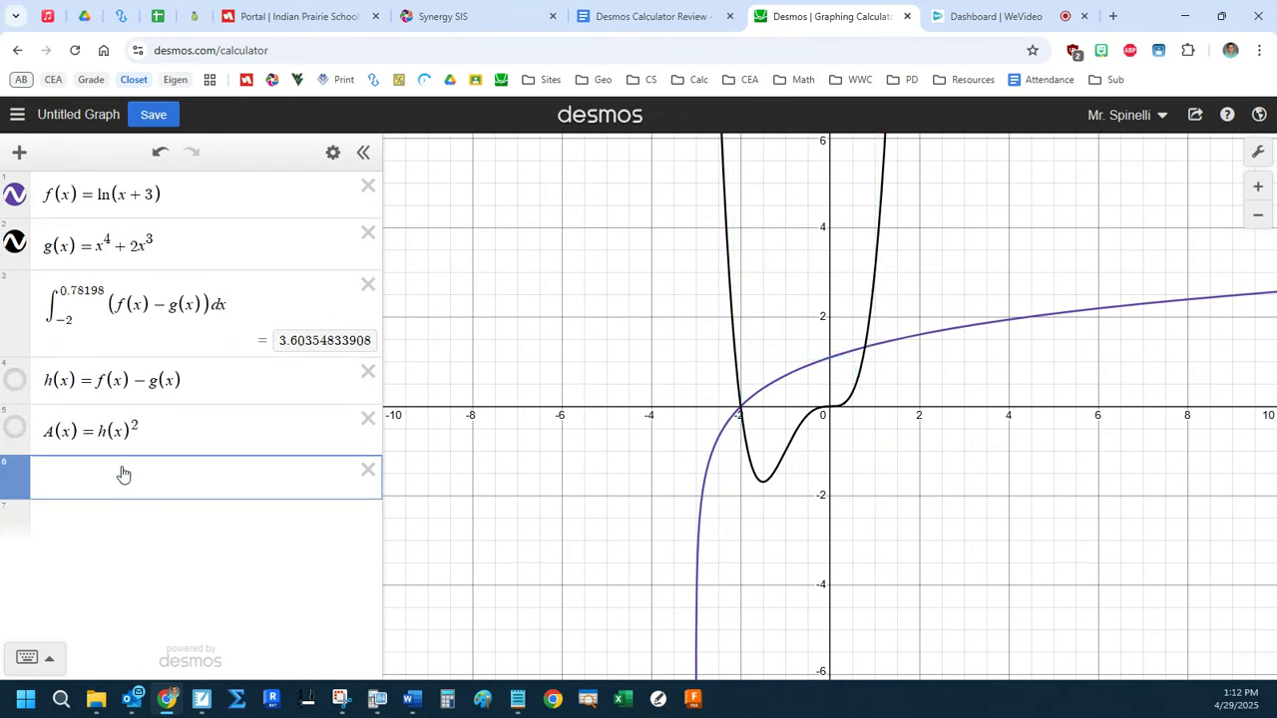
pyautogui.write('int')
pyautogui.press('Right')
pyautogui.write('A(x)dx')
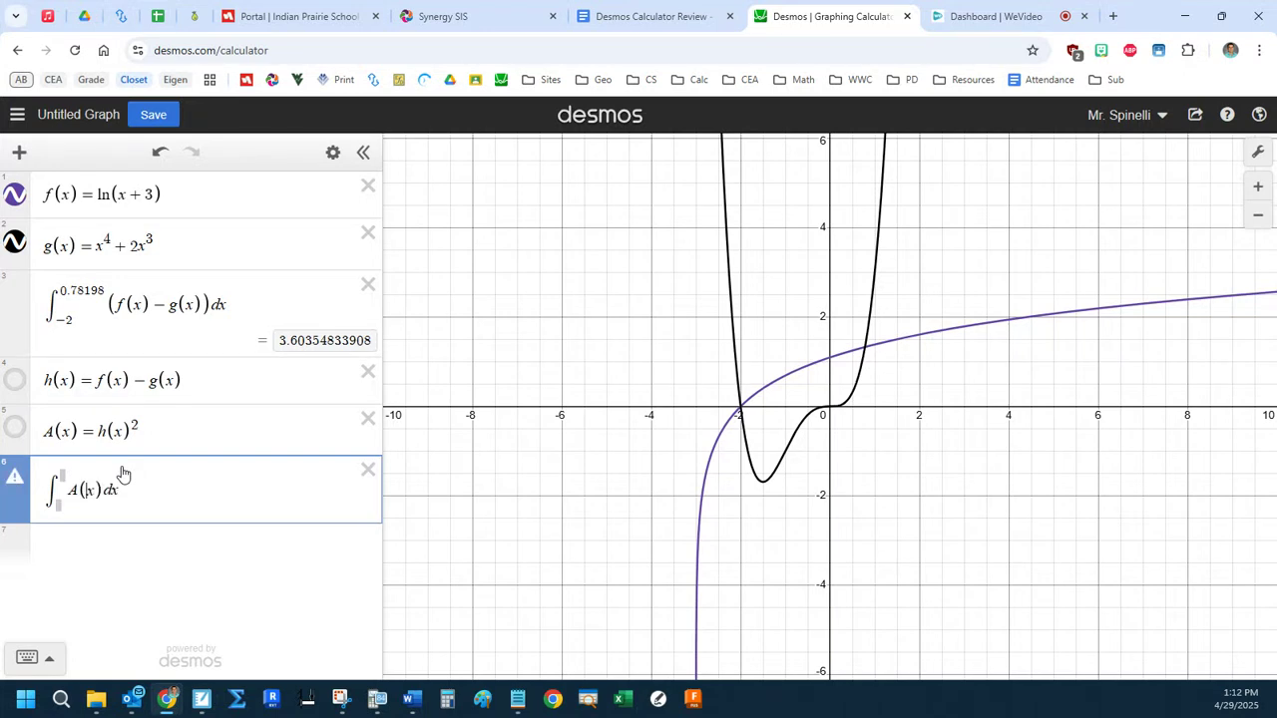
pyautogui.press('Left')
pyautogui.write('-2')
pyautogui.press('Up')
pyautogui.write('0.78198')
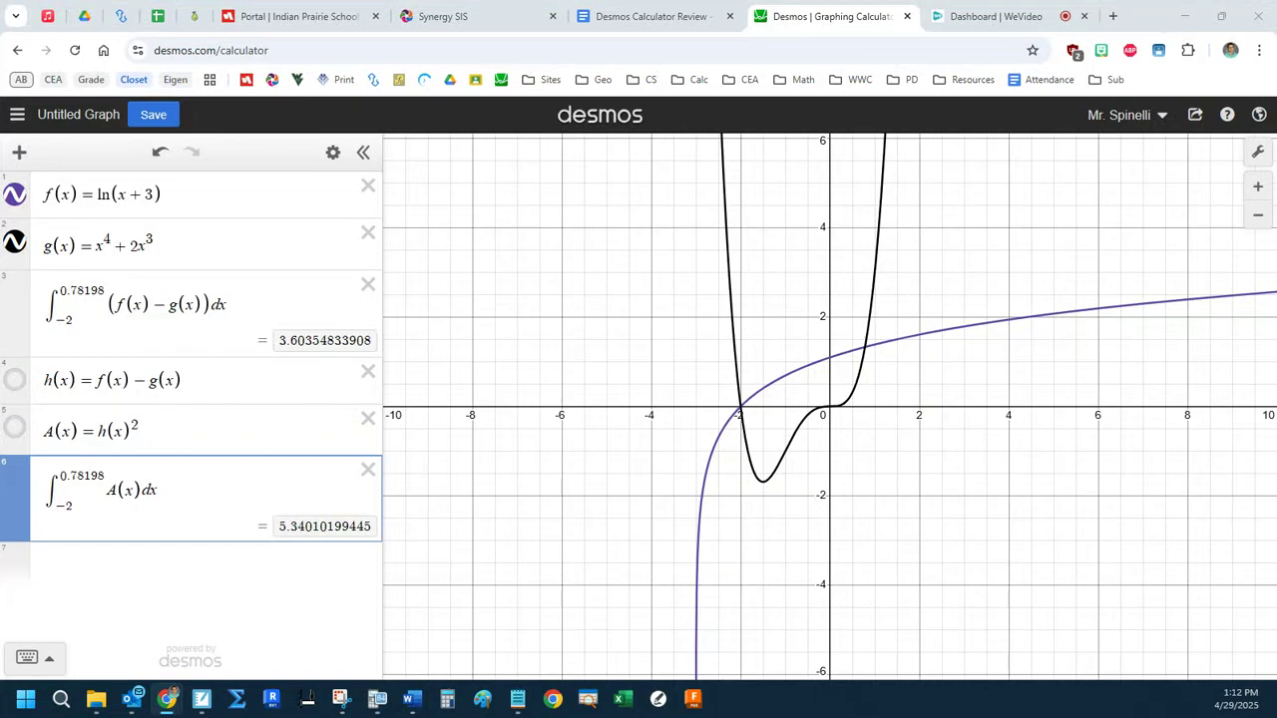
# Switch to the 2022 question window, read part (d) about the cross section's rate of change and return to Desmos.
pyautogui.hotkey('alt', 'Tab')
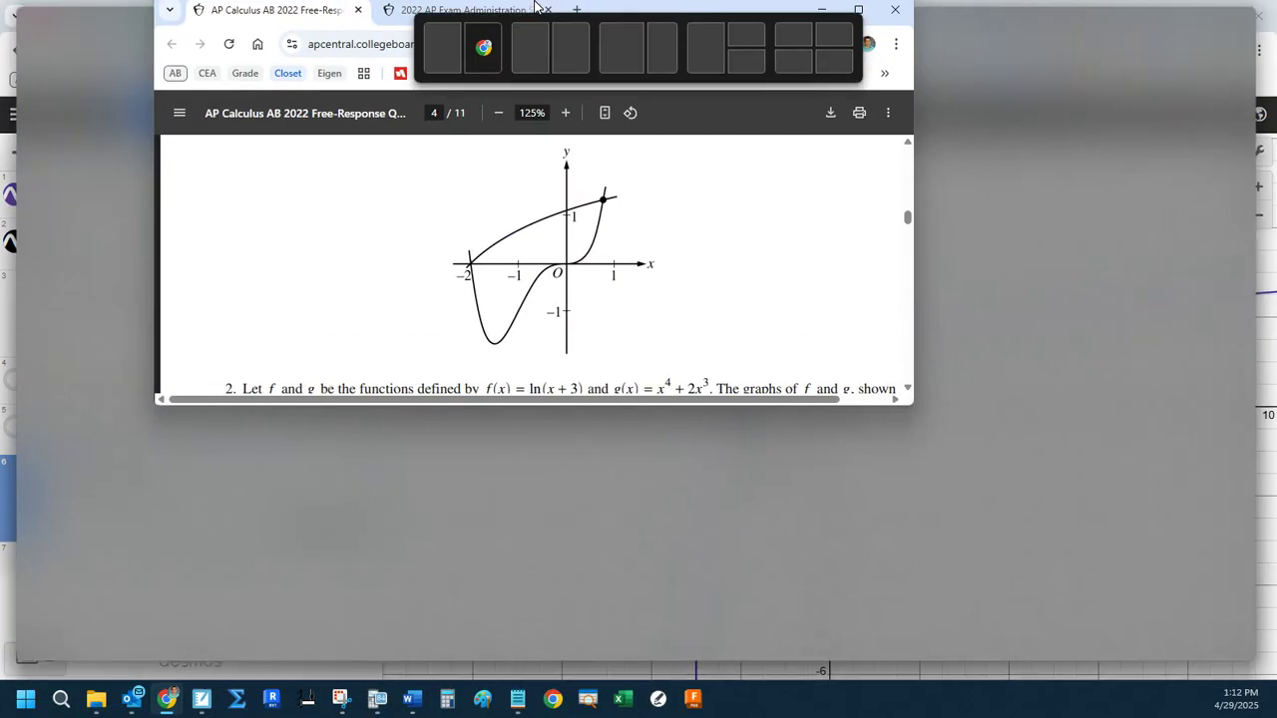
pyautogui.scroll(-2, 531, 361)
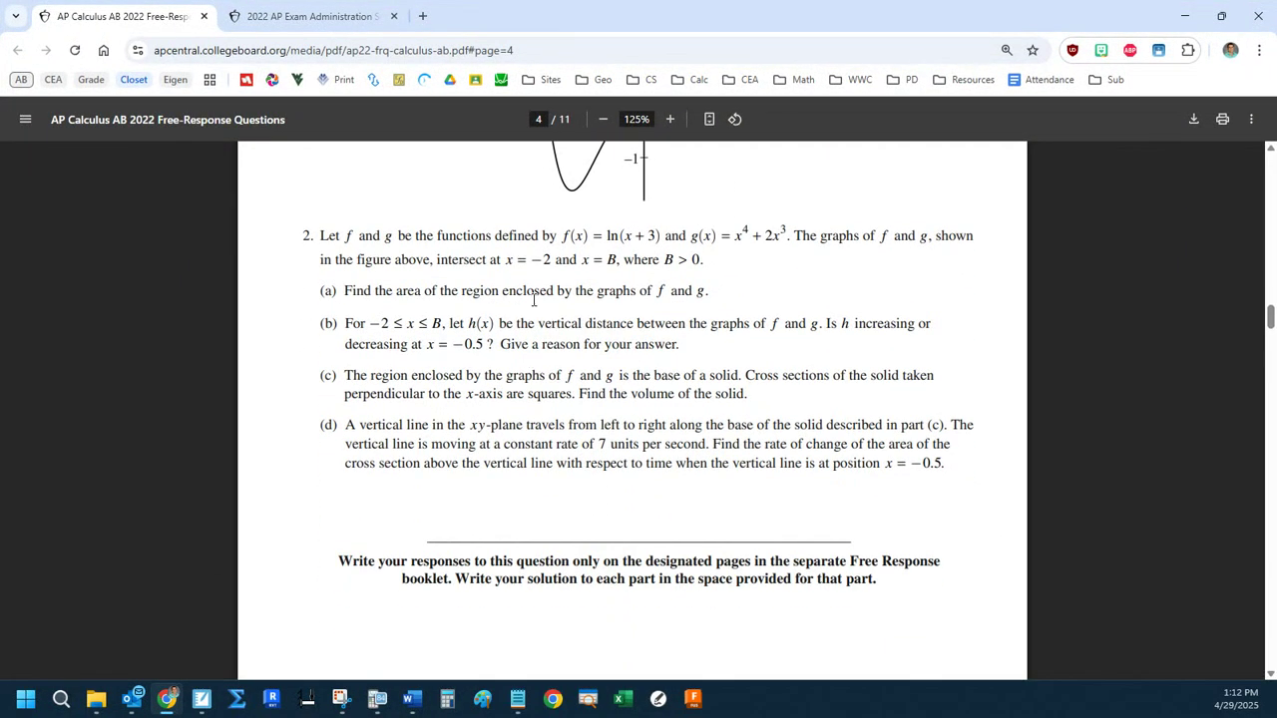
pyautogui.scroll(1, 533, 299)
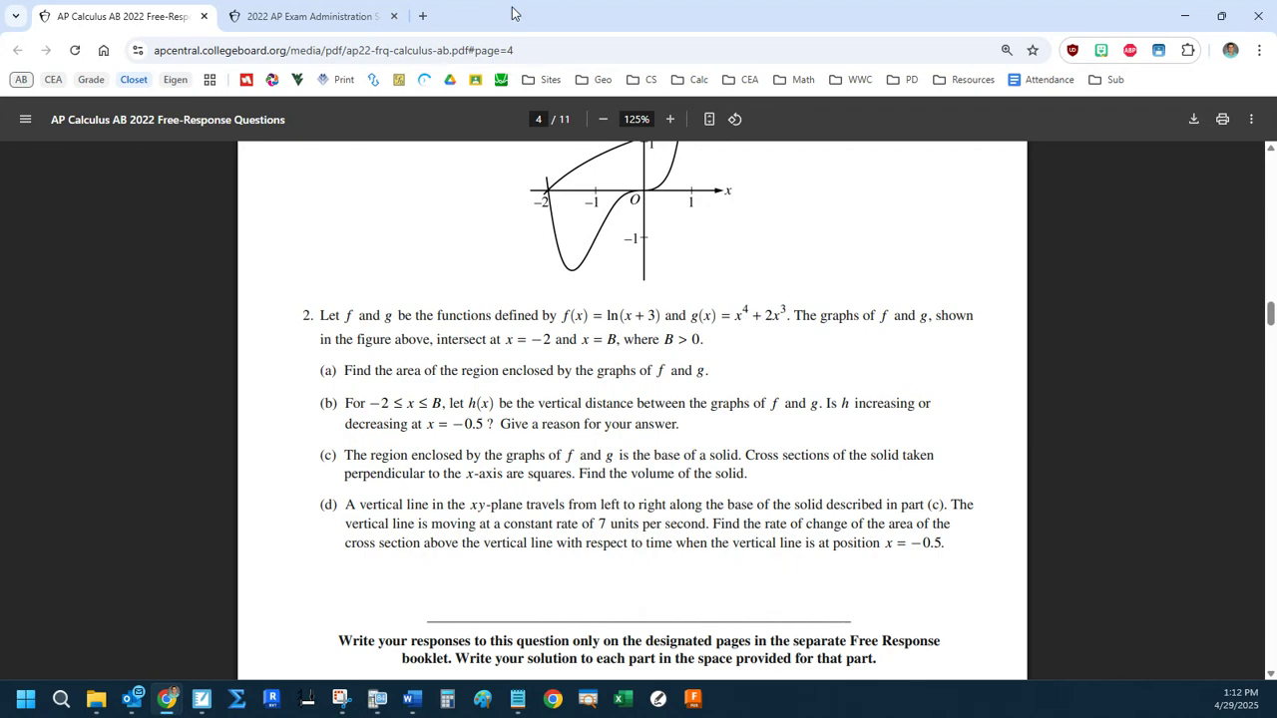
pyautogui.hotkey('alt', 'Tab')
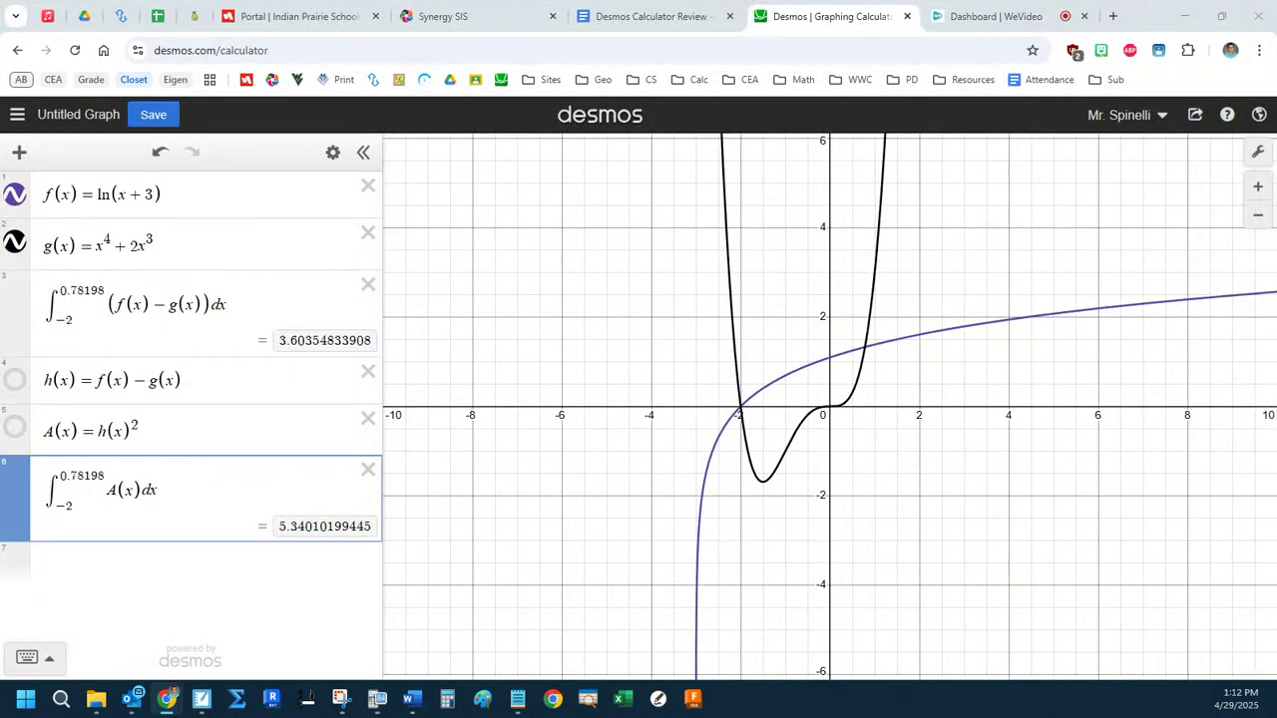
# Open the 2023 free-response question, ap23-frq-calculus-ab.pdf at page 3, from the Desmos Calculator Review document.
pyautogui.click(648, 16)
pyautogui.click(397, 409)
pyautogui.click(424, 431)
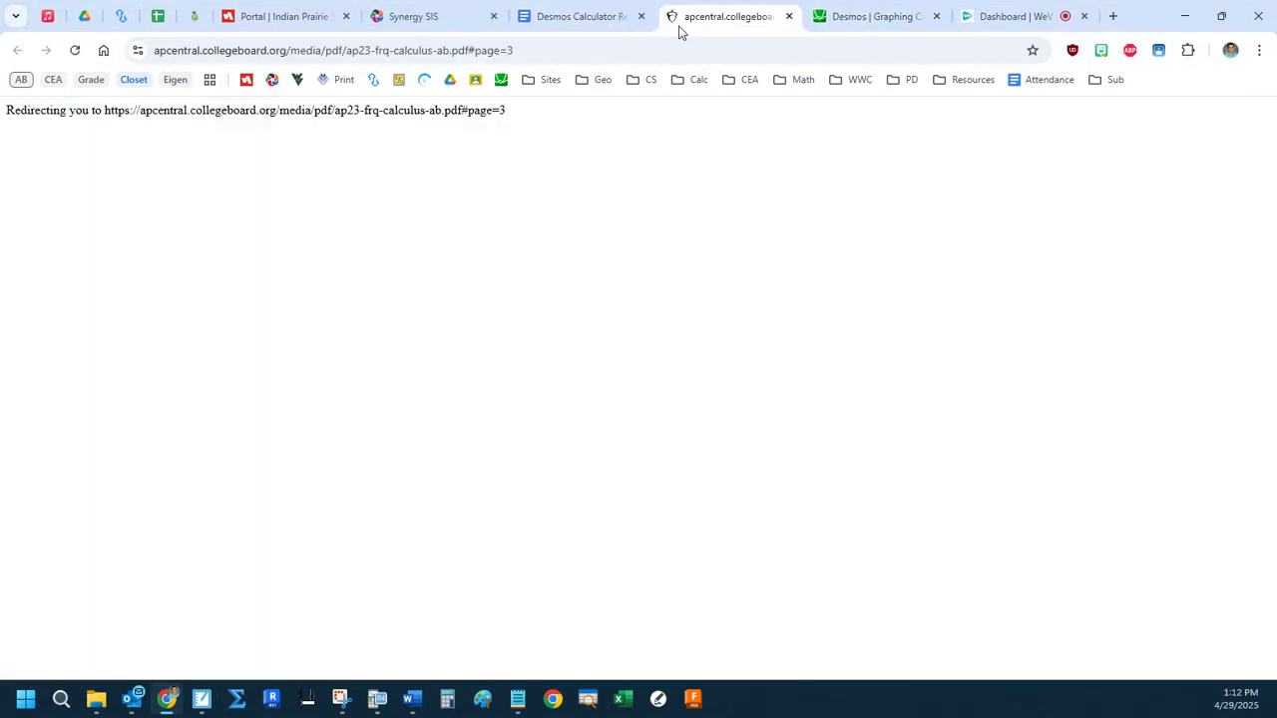
# Move the 2023 free-response question into its own window, then clear all expressions from the Desmos graph.
pyautogui.moveTo(727, 9); pyautogui.dragTo(849, 9)
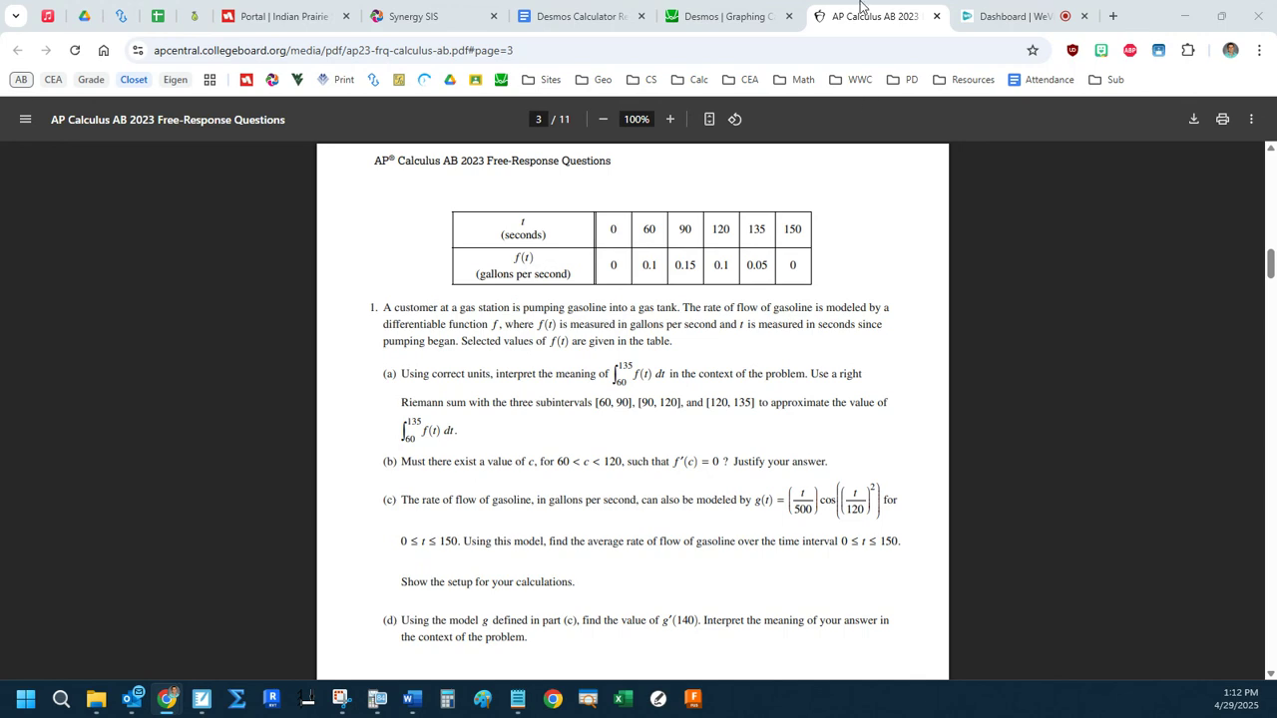
pyautogui.moveTo(863, 7); pyautogui.dragTo(876, 0)
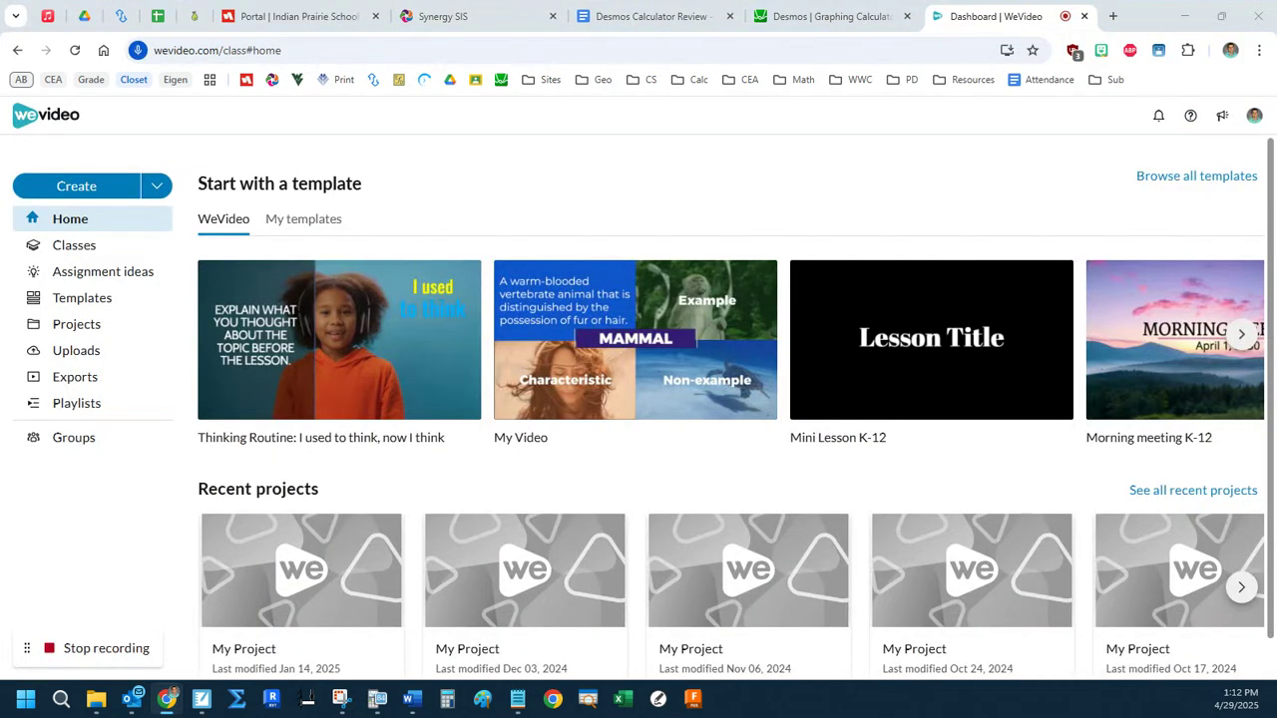
pyautogui.click(856, 18)
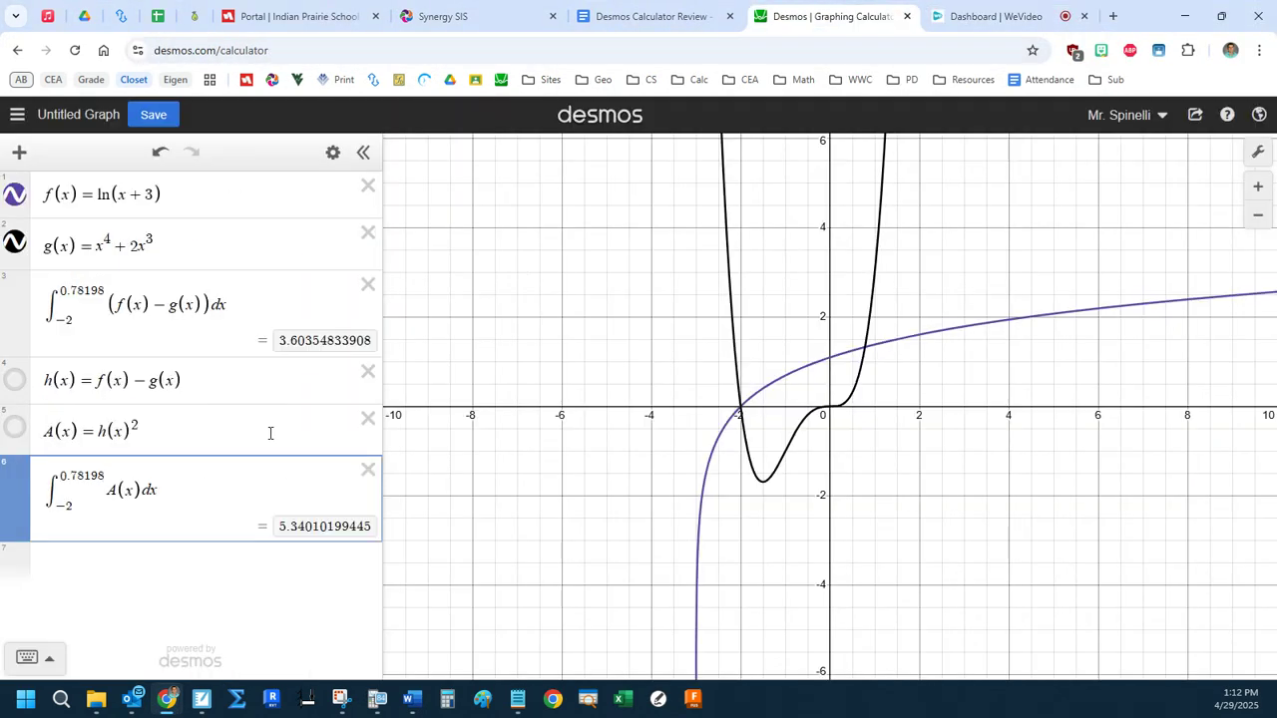
pyautogui.click(333, 153)
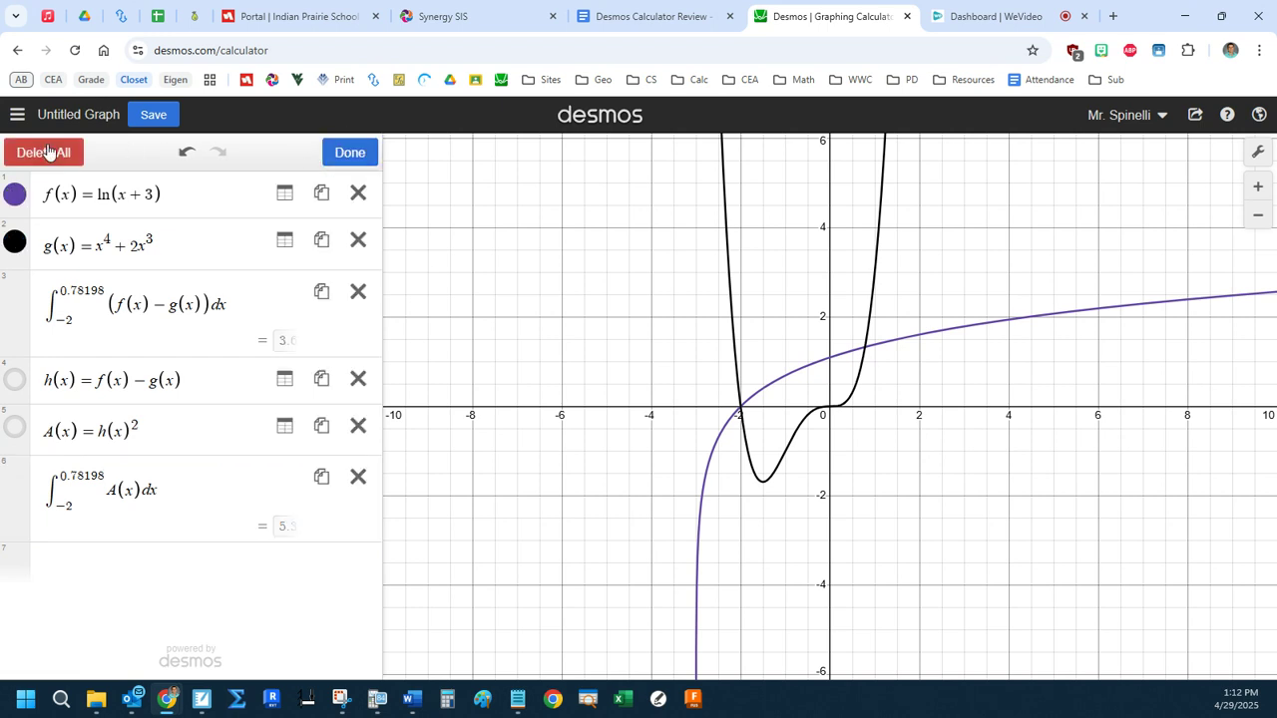
pyautogui.click(37, 151)
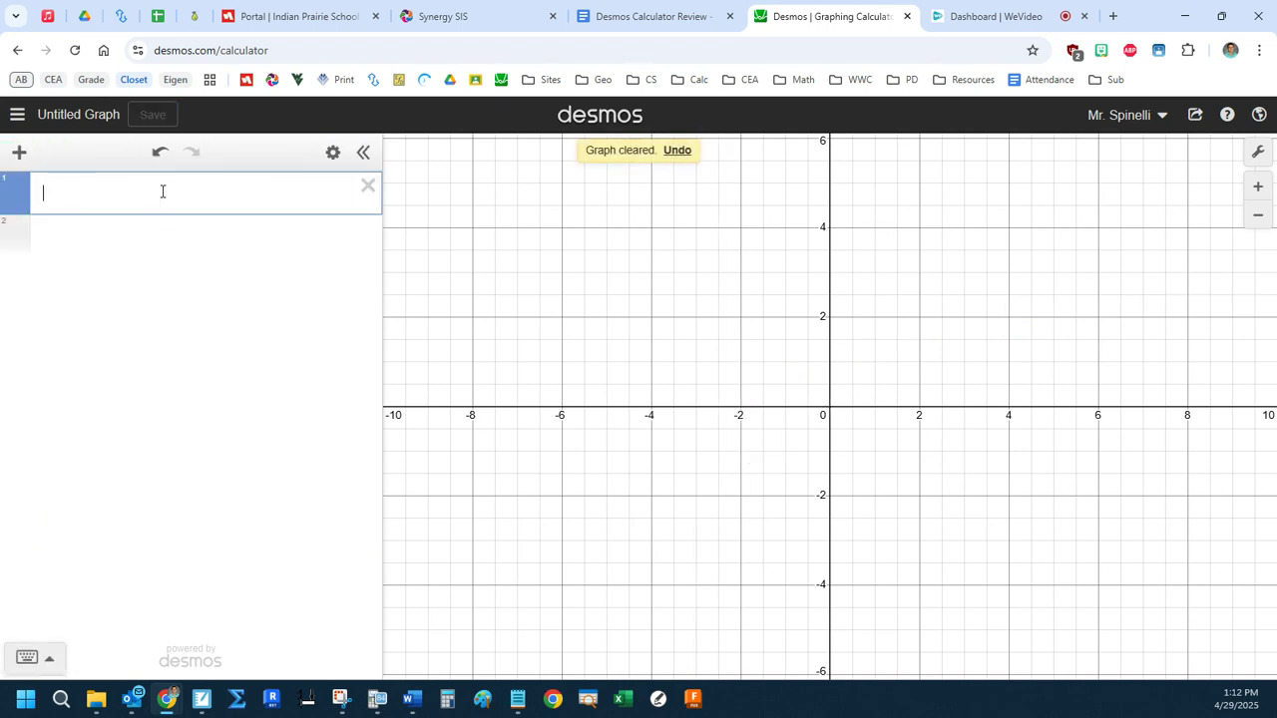
# Begin a function definition on the first line with g(x) =, using x as the variable instead of t.
pyautogui.write('g(x)')
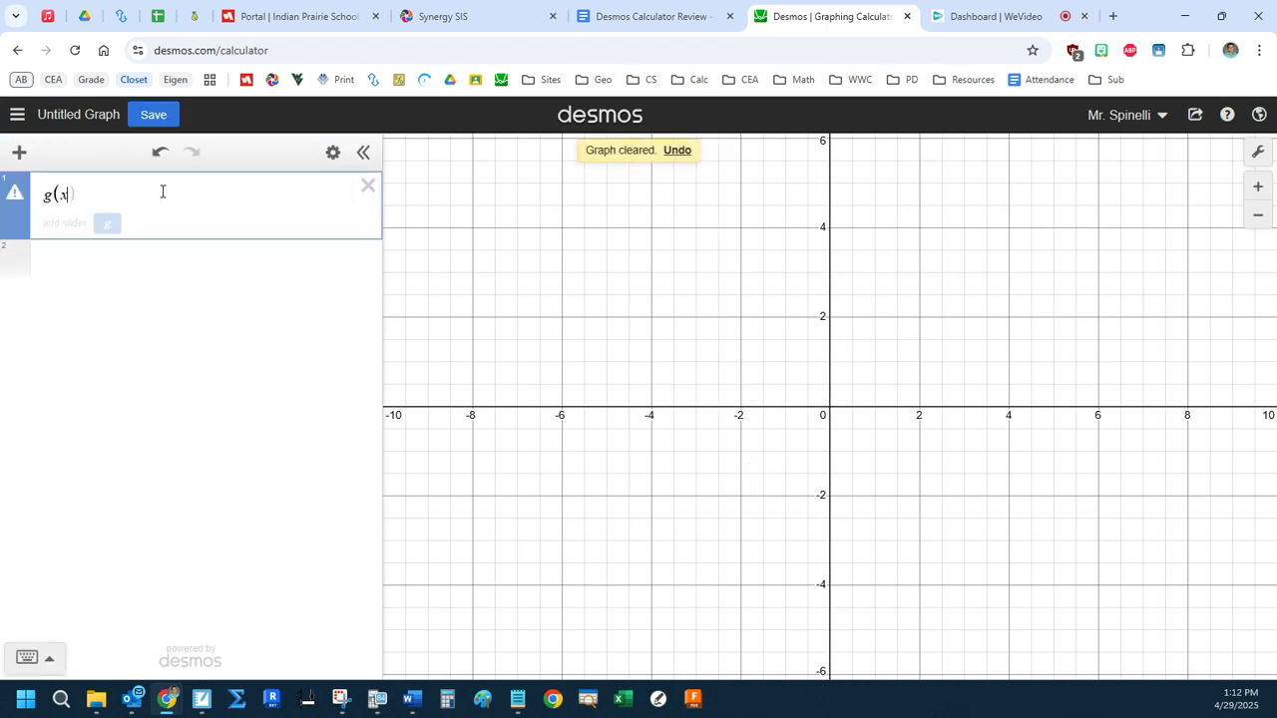
pyautogui.write('=')
pyautogui.press('BackSpace')
pyautogui.press('BackSpace')
pyautogui.press('BackSpace')
pyautogui.write('t) ')
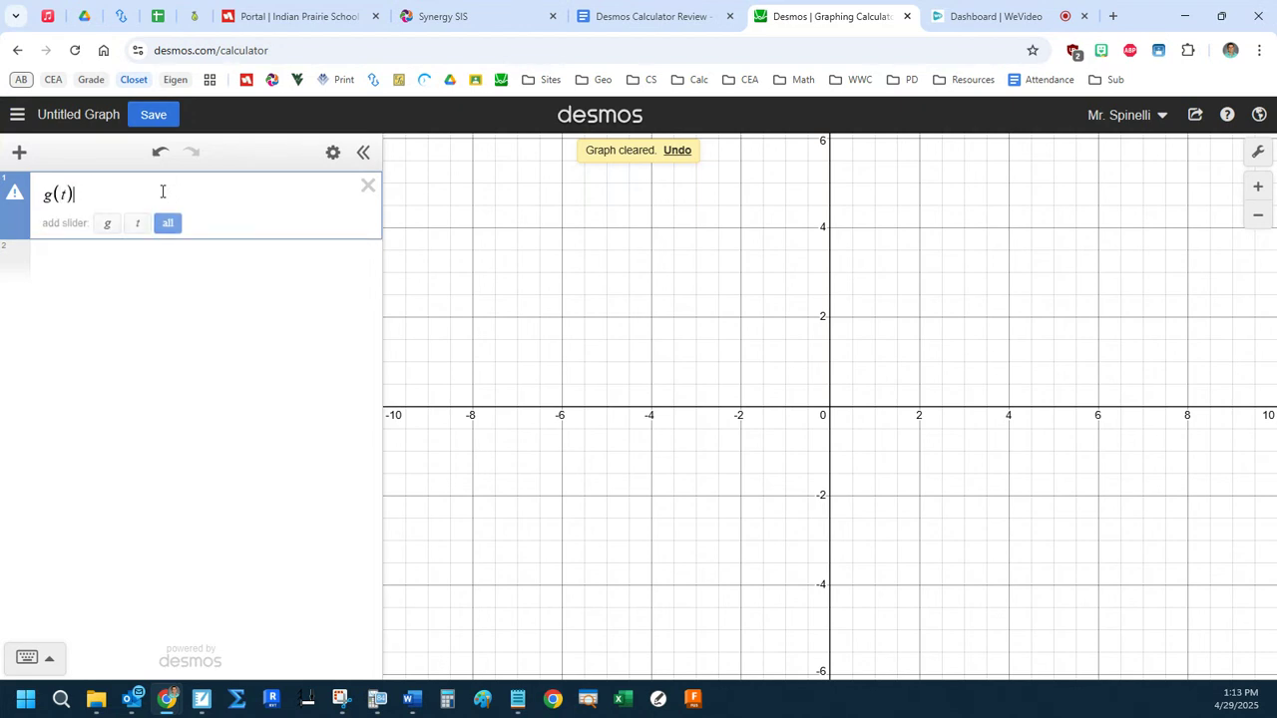
pyautogui.write('=')
pyautogui.press('BackSpace')
pyautogui.press('BackSpace')
pyautogui.press('BackSpace')
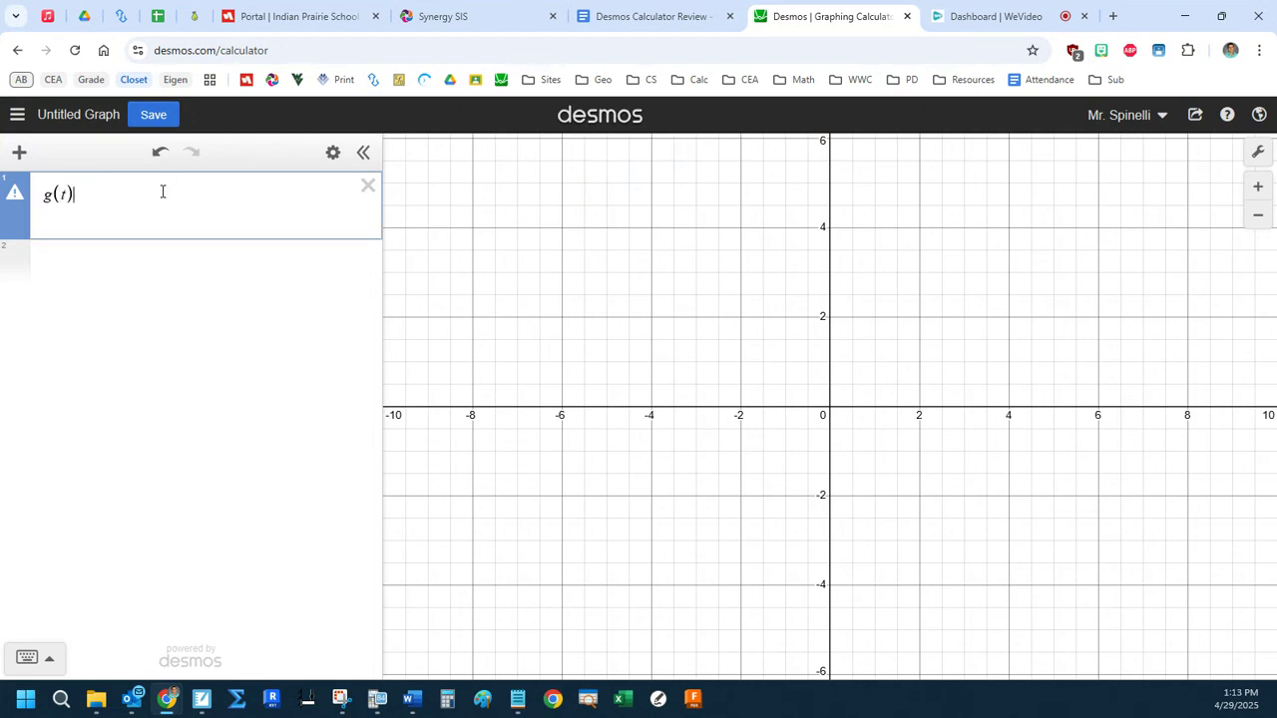
pyautogui.write('x)=')
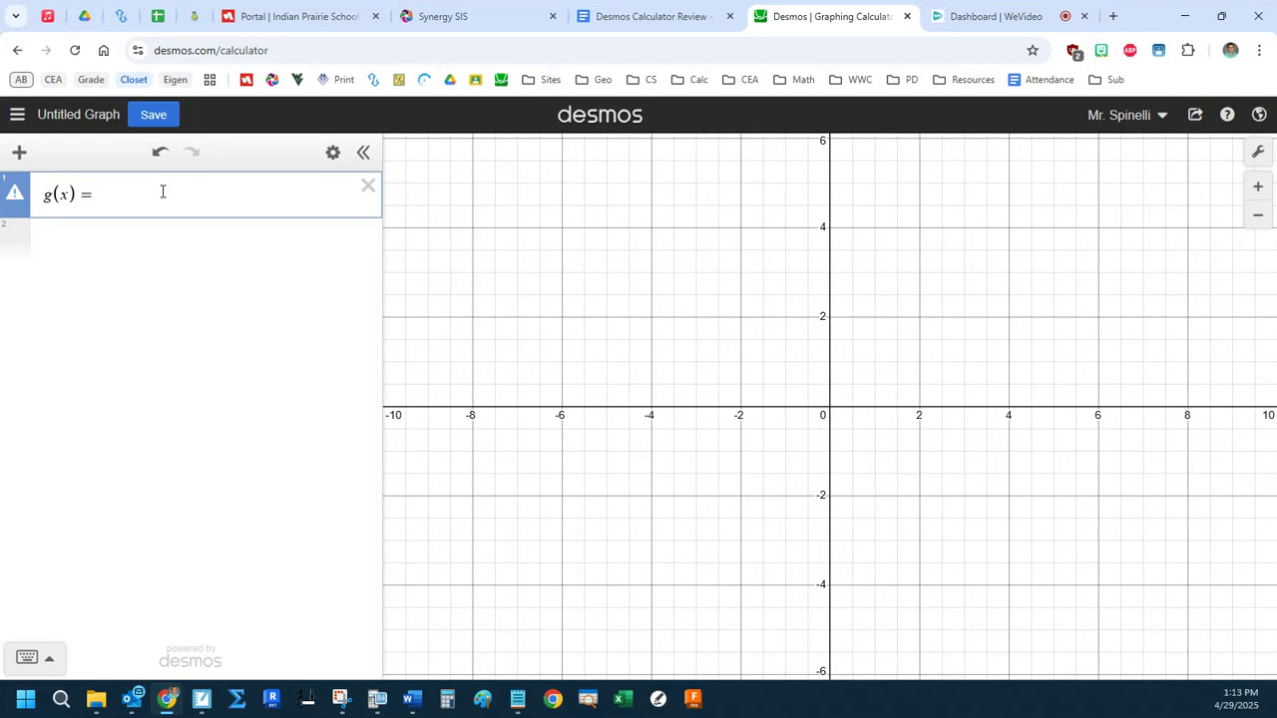
pyautogui.write('(/')
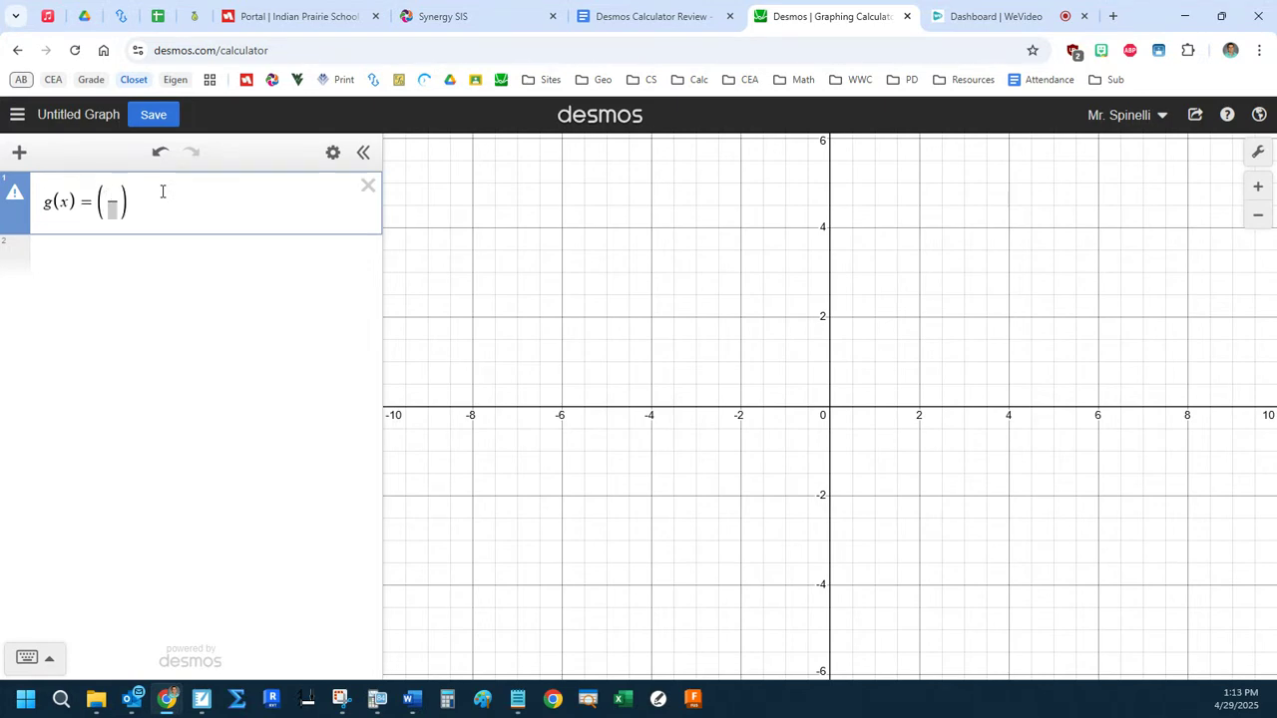
pyautogui.write('x')
# Complete the right side of g(x) as (x/500) cos((x/120)^2).
pyautogui.press('Down')
pyautogui.write('500')
pyautogui.press('Right')
pyautogui.press('Right')
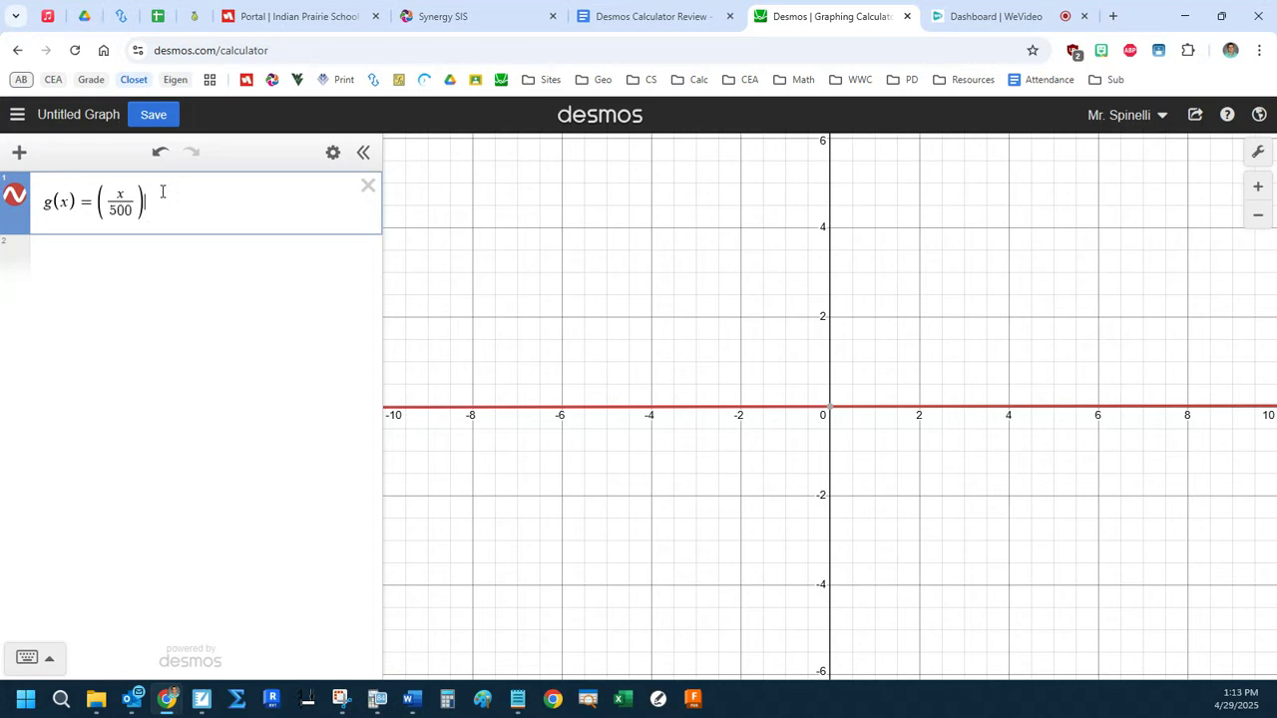
pyautogui.write('cos(')
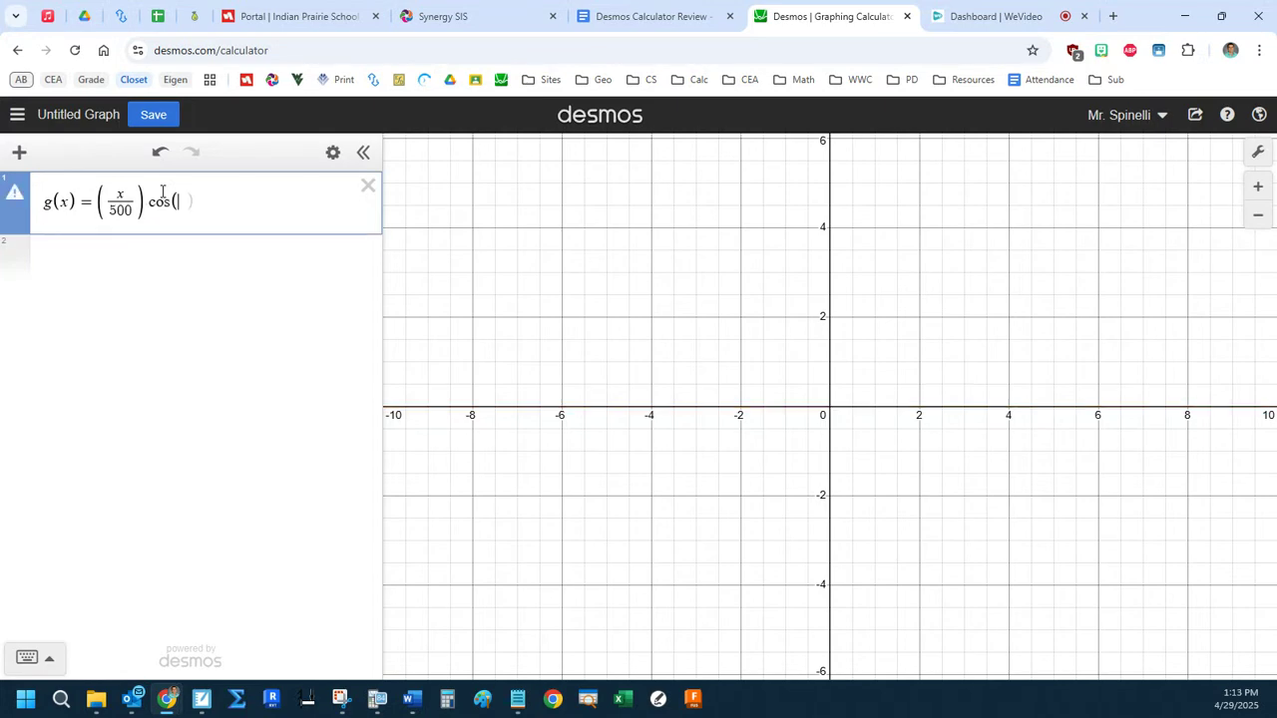
pyautogui.write('()')
pyautogui.write('^2)')
pyautogui.write('/x/')
pyautogui.press('BackSpace')
pyautogui.press('Down')
pyautogui.write('120')
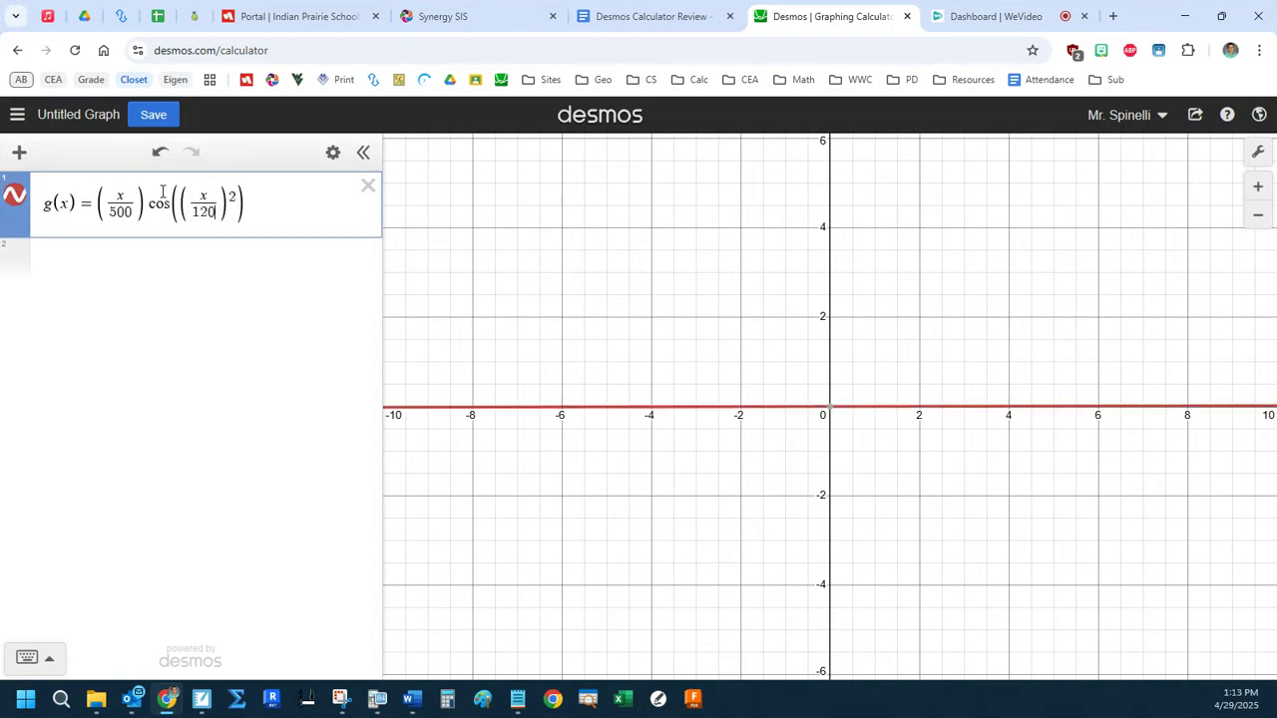
# Enter the average value of g on the second line: the integral of g(x) dx from 0 to 150, divided by 150 − 0.
pyautogui.click(200, 264)
pyautogui.write('int')
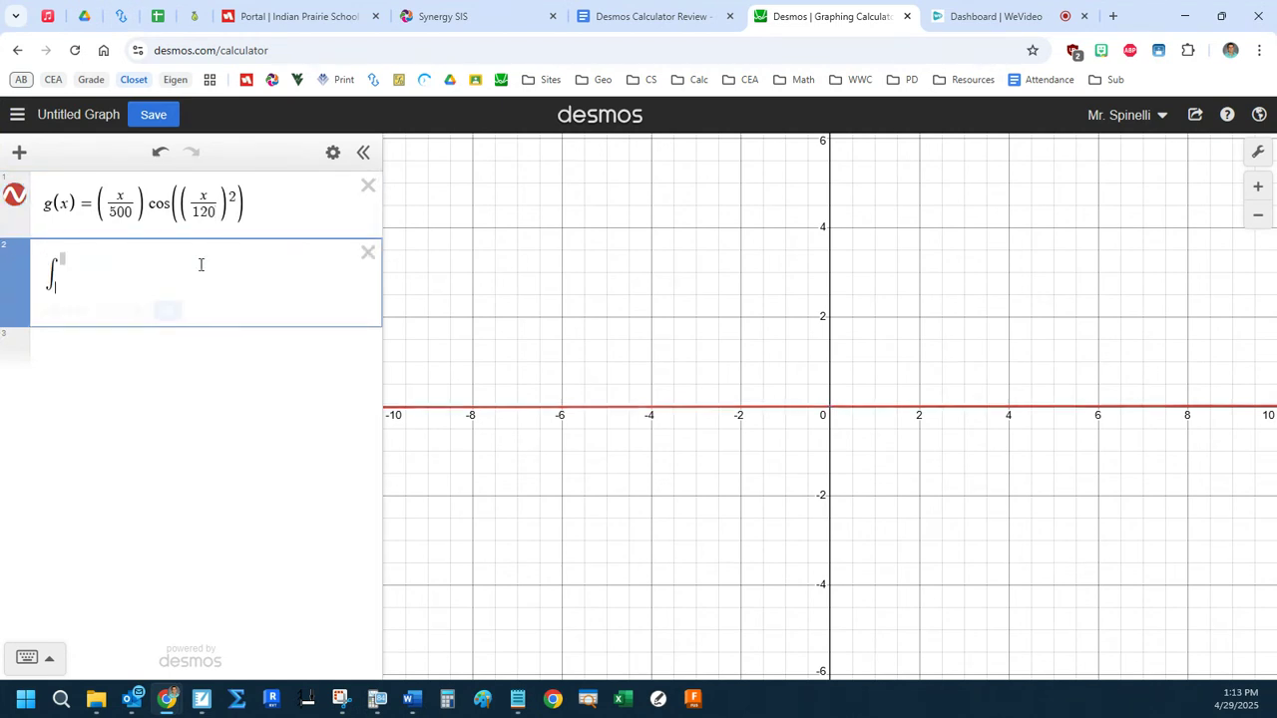
pyautogui.write('0')
pyautogui.press('Up')
pyautogui.write('150')
pyautogui.press('Right')
pyautogui.write('g(x)dx')
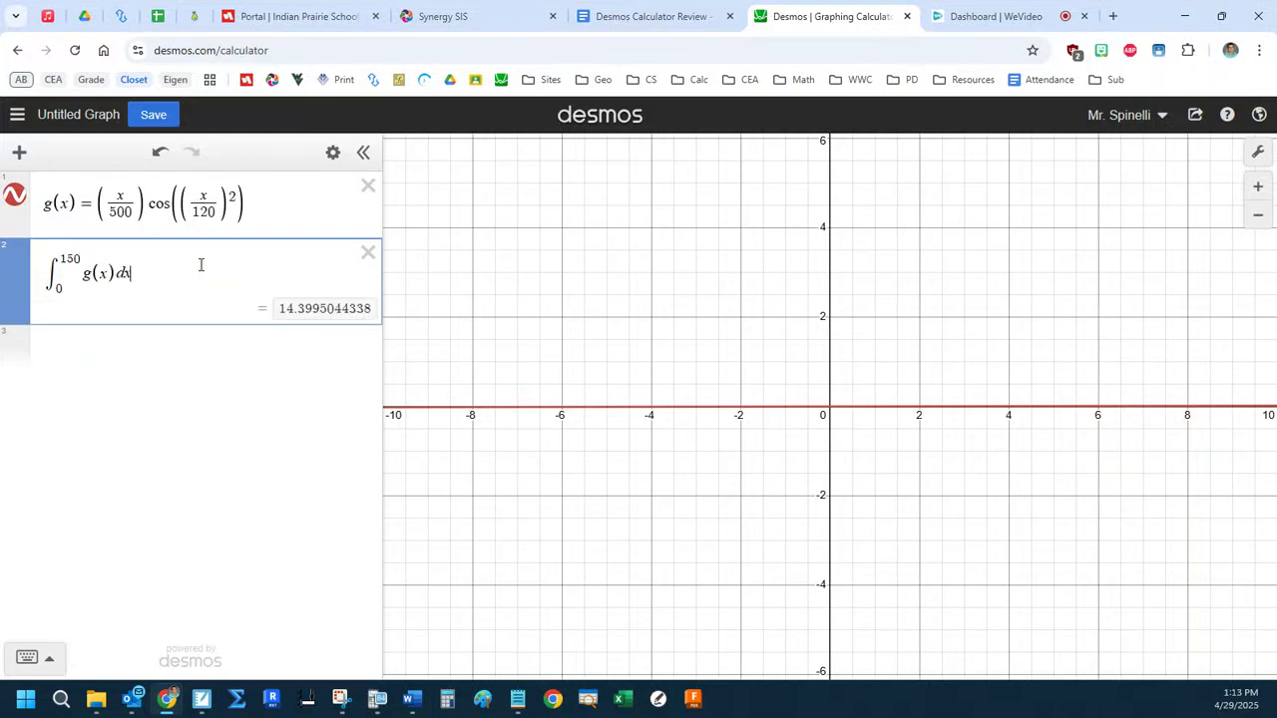
pyautogui.write('/150-0')
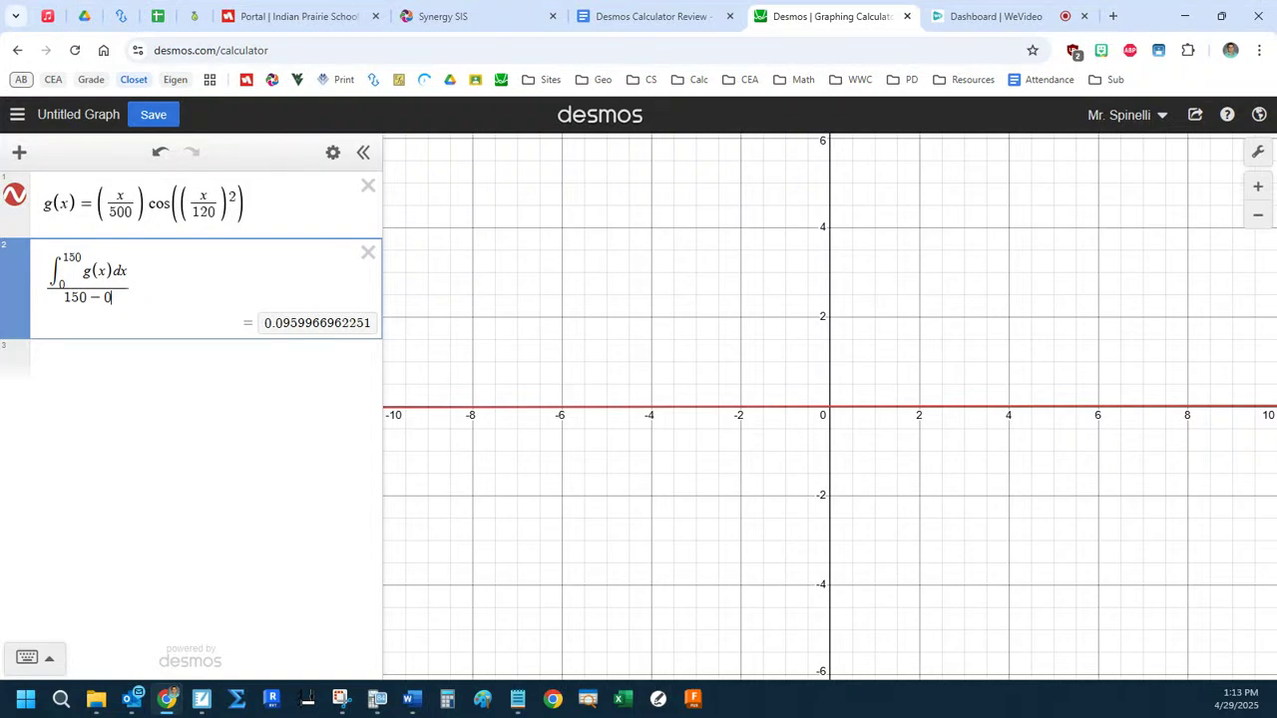
# Open the 2023 #2 question from the Desmos Calculator Review document and move it into a separate window.
pyautogui.click(666, 16)
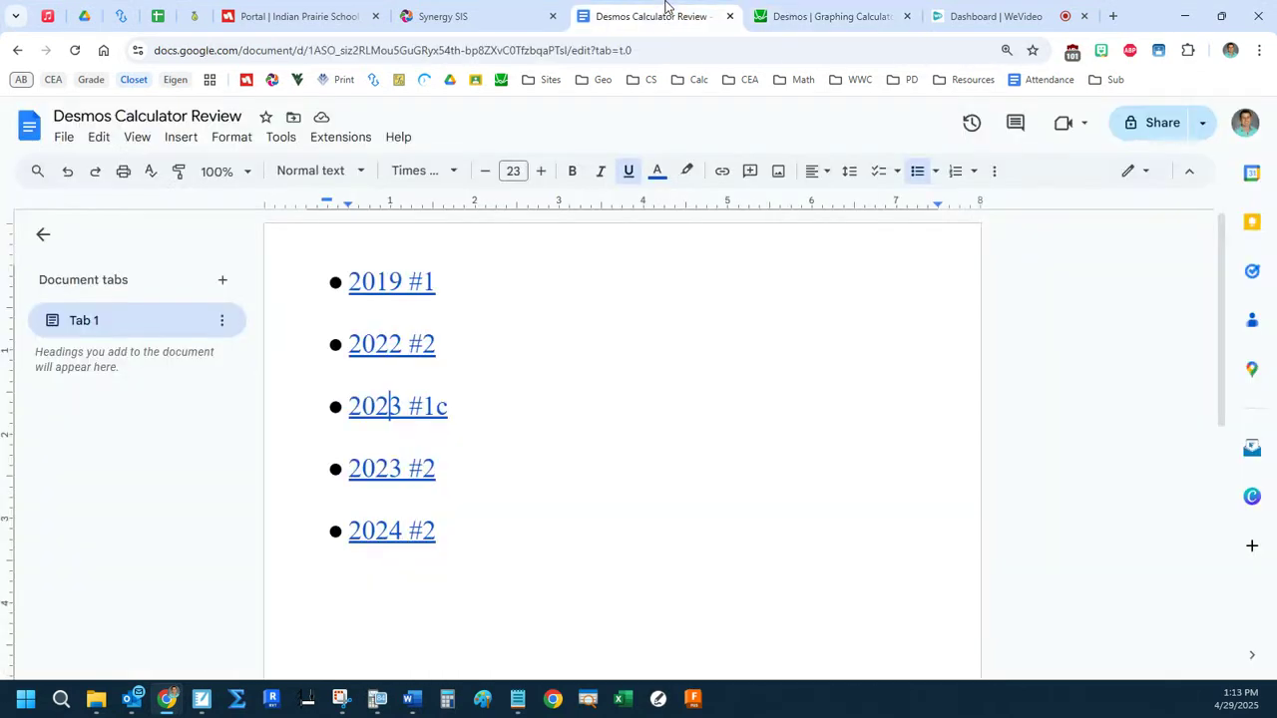
pyautogui.click(412, 464)
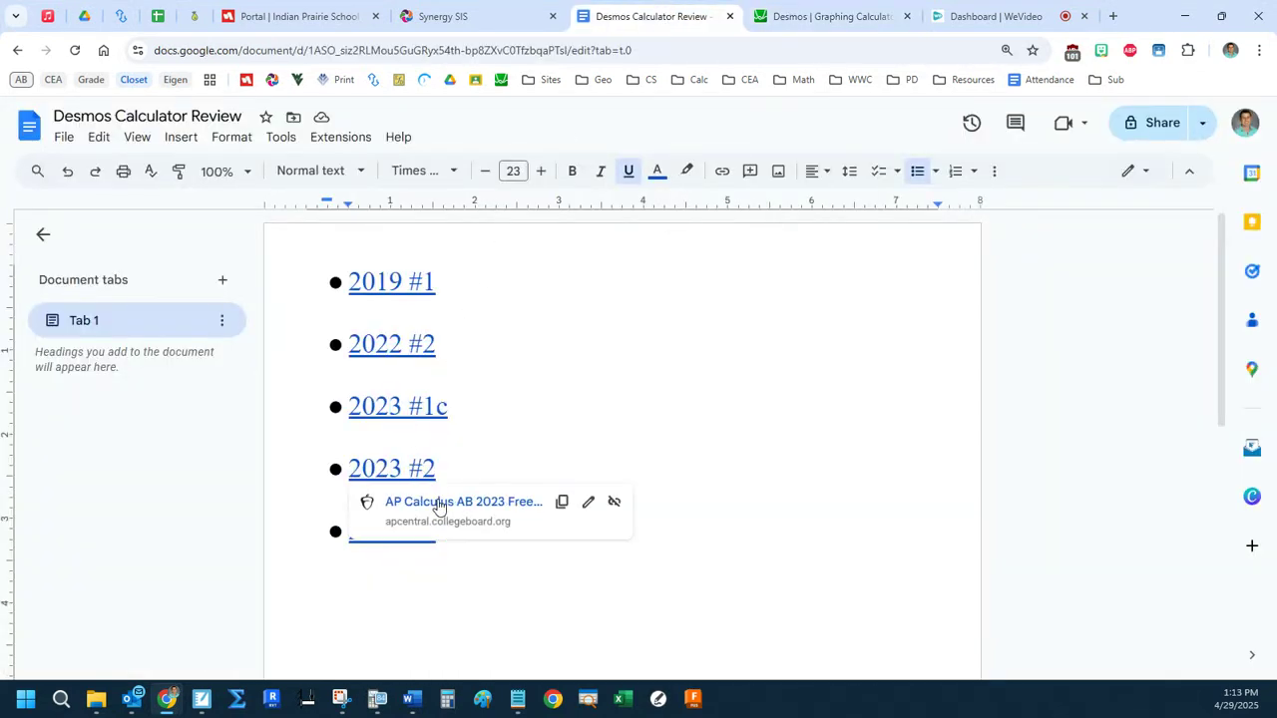
pyautogui.click(437, 501)
pyautogui.moveTo(734, 15); pyautogui.dragTo(1275, 90)
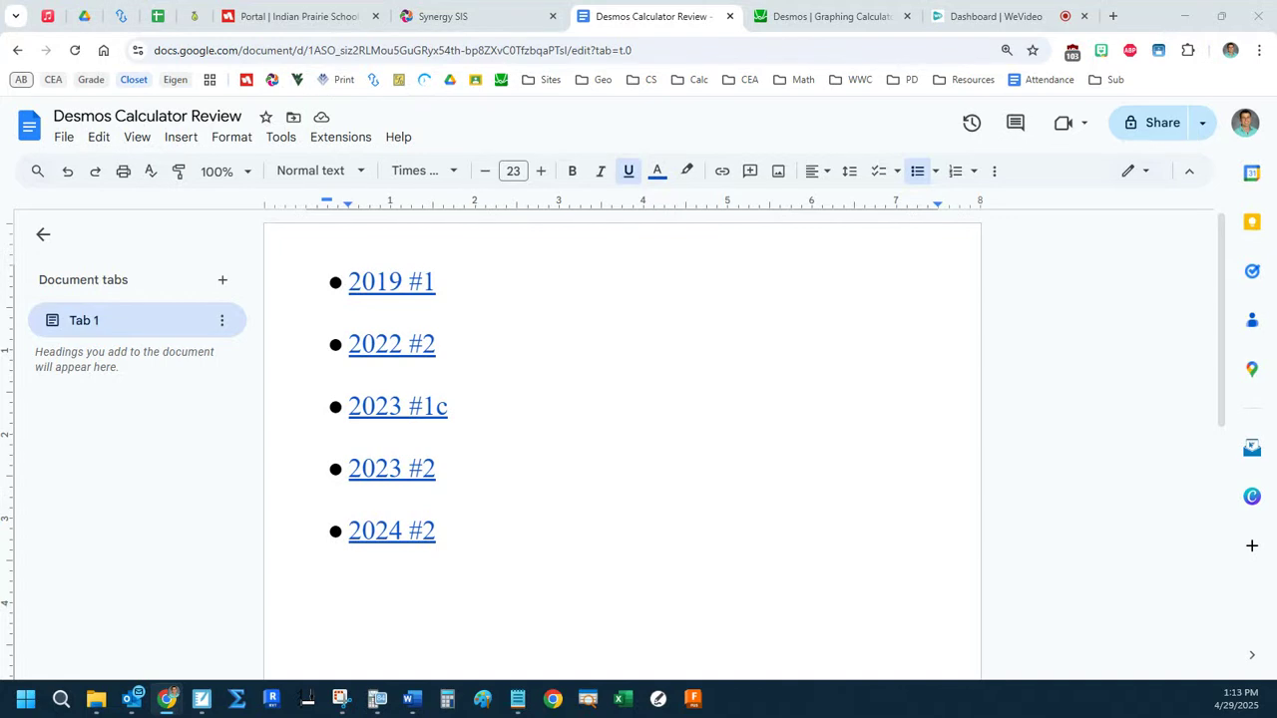
pyautogui.moveTo(1276, 89); pyautogui.dragTo(698, 10)
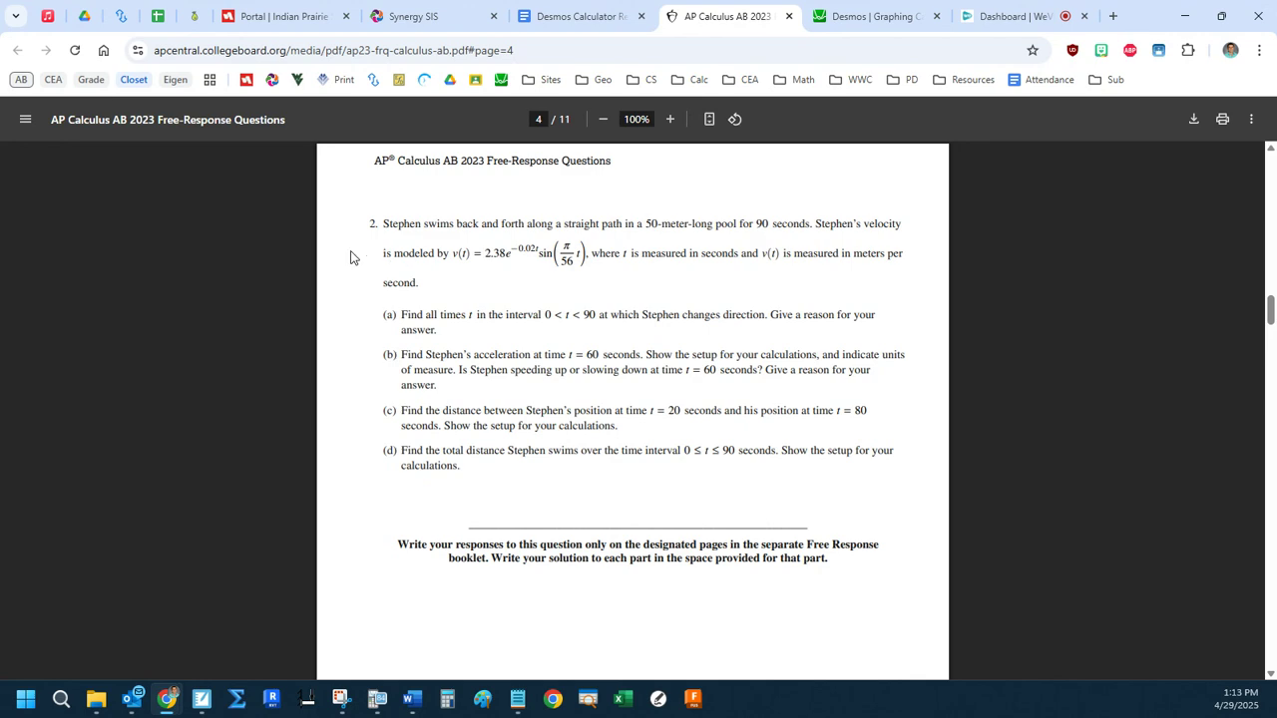
pyautogui.moveTo(692, 11); pyautogui.dragTo(1276, 90)
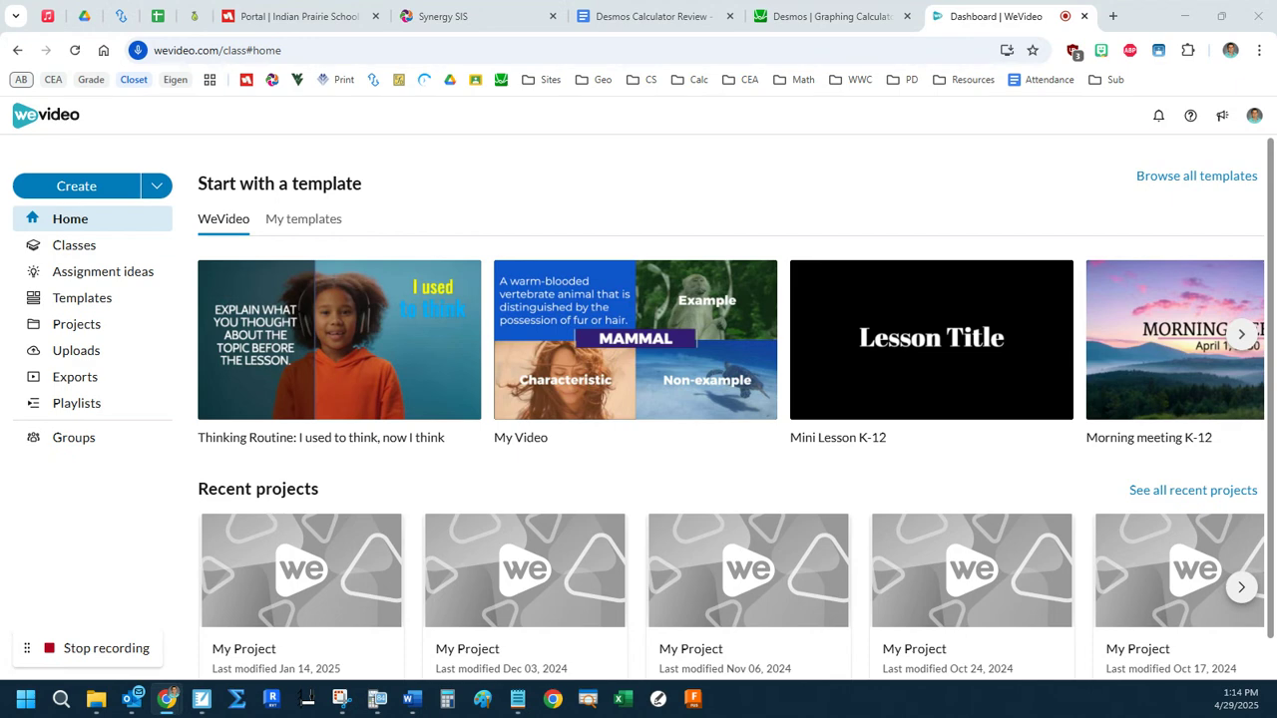
# Switch back to Desmos and delete the g(x) definition and its average value expression.
pyautogui.click(792, 14)
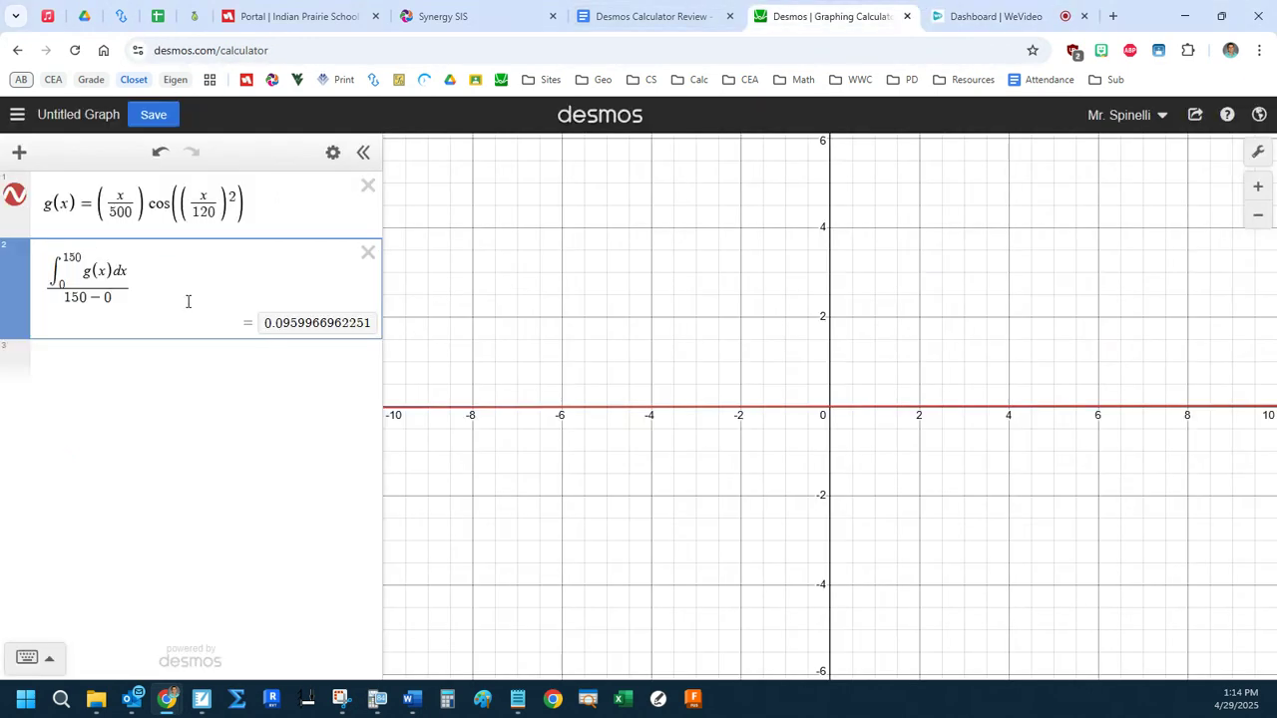
pyautogui.click(333, 151)
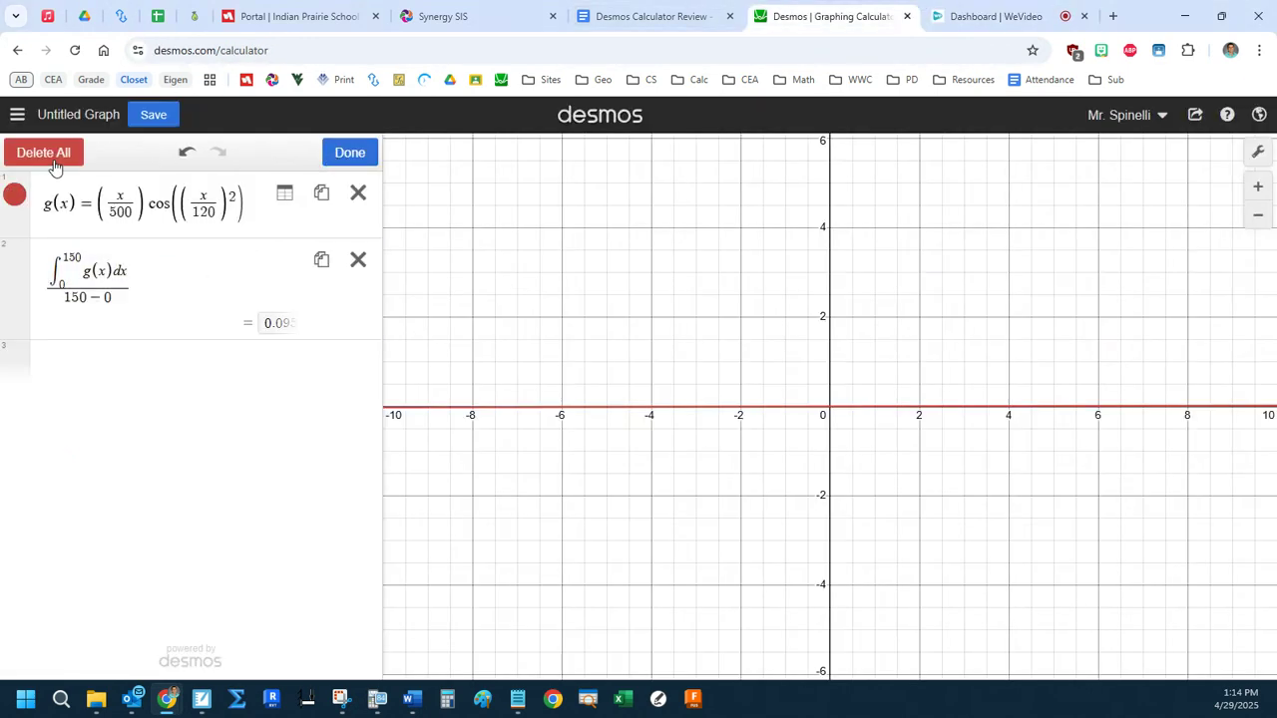
pyautogui.click(42, 151)
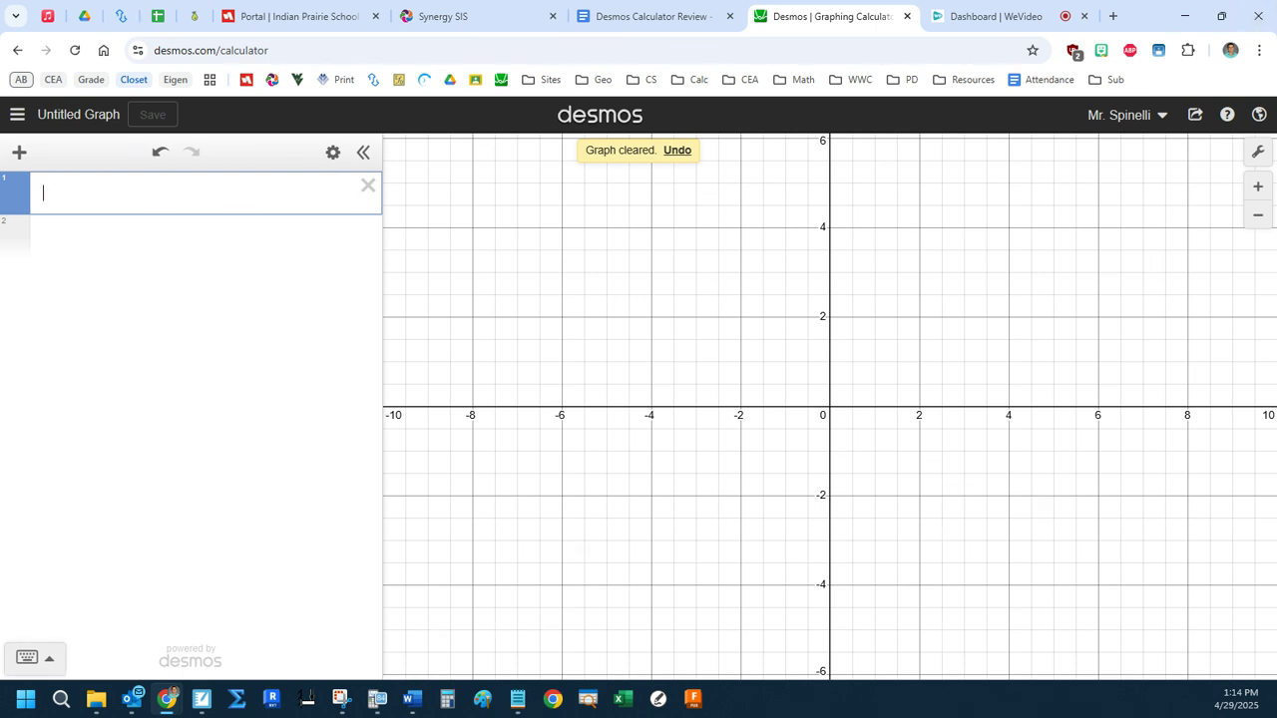
# Define v(x) = 2.38e^(−0.02x) sin((π/56)x) on the first line.
pyautogui.click(243, 201)
pyautogui.write('v(x) ')
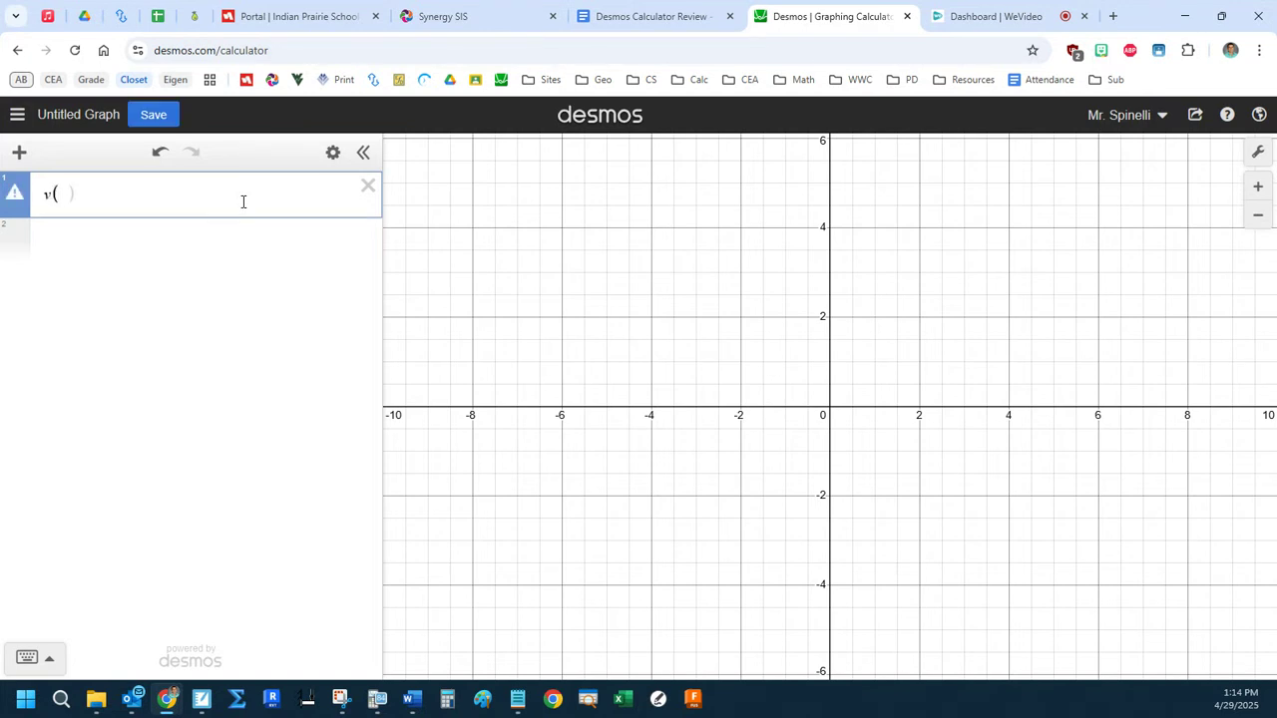
pyautogui.write('= 2.38e')
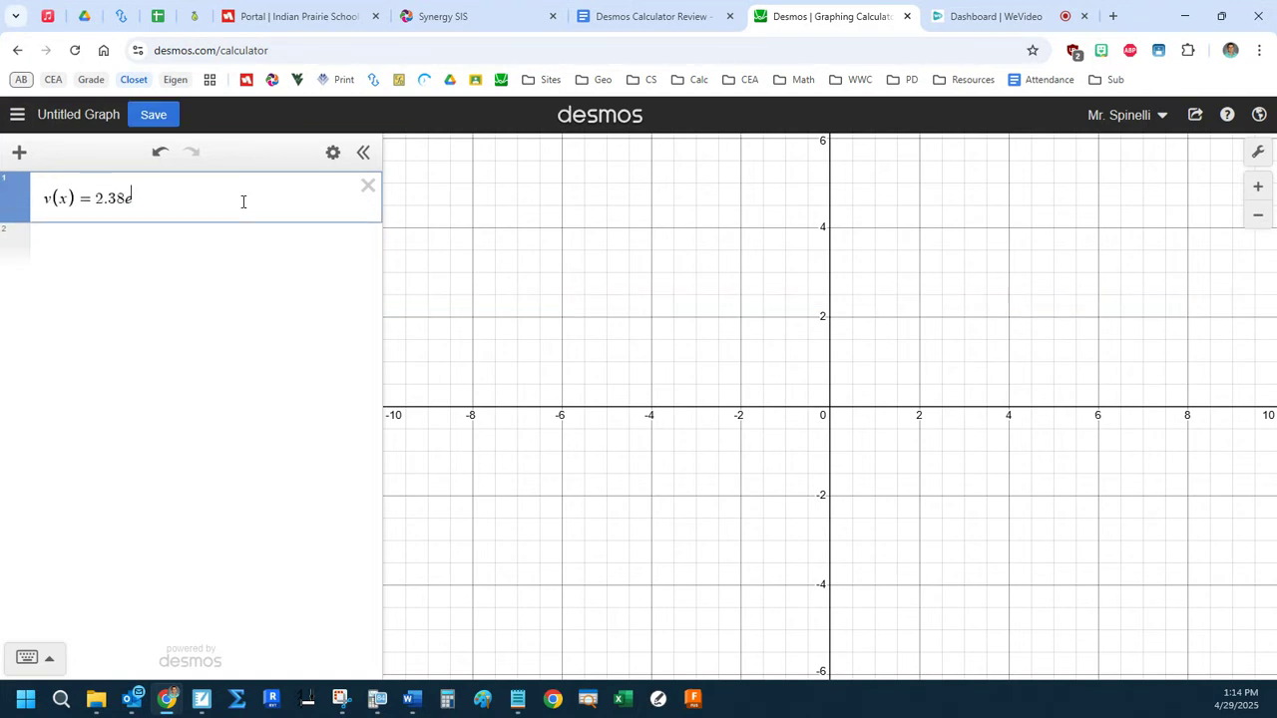
pyautogui.write('^-0.0')
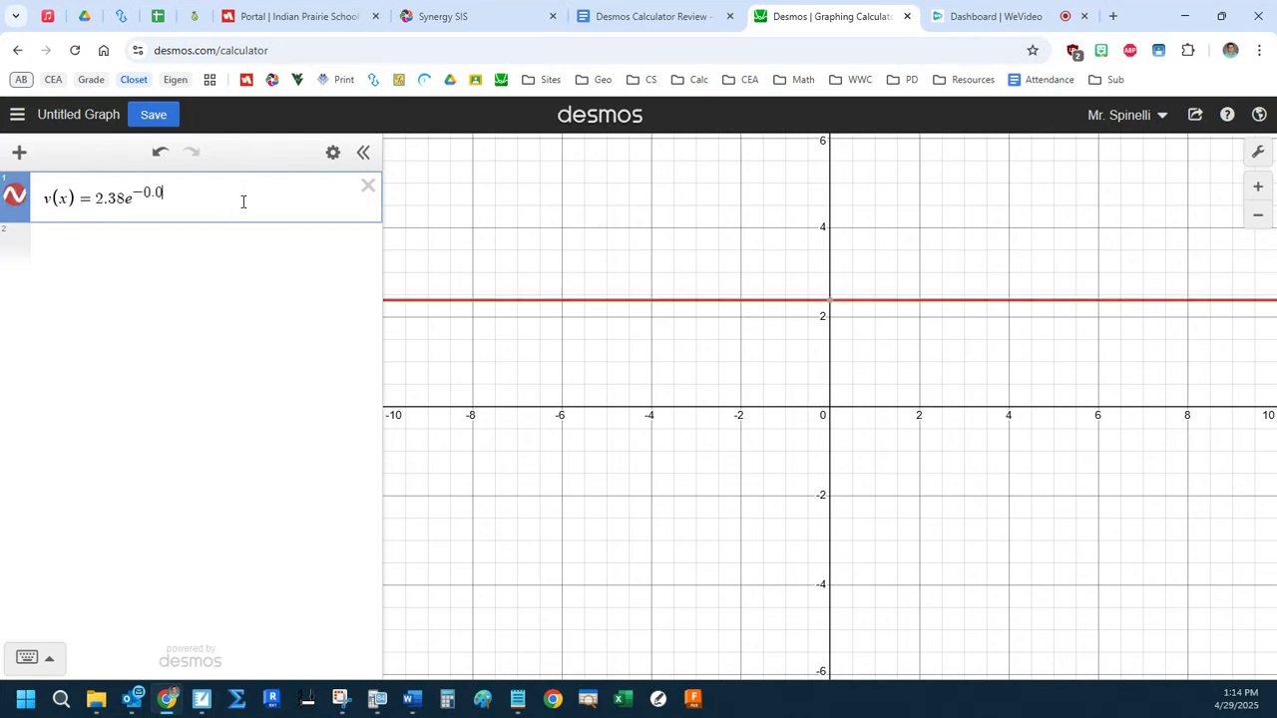
pyautogui.write('2x')
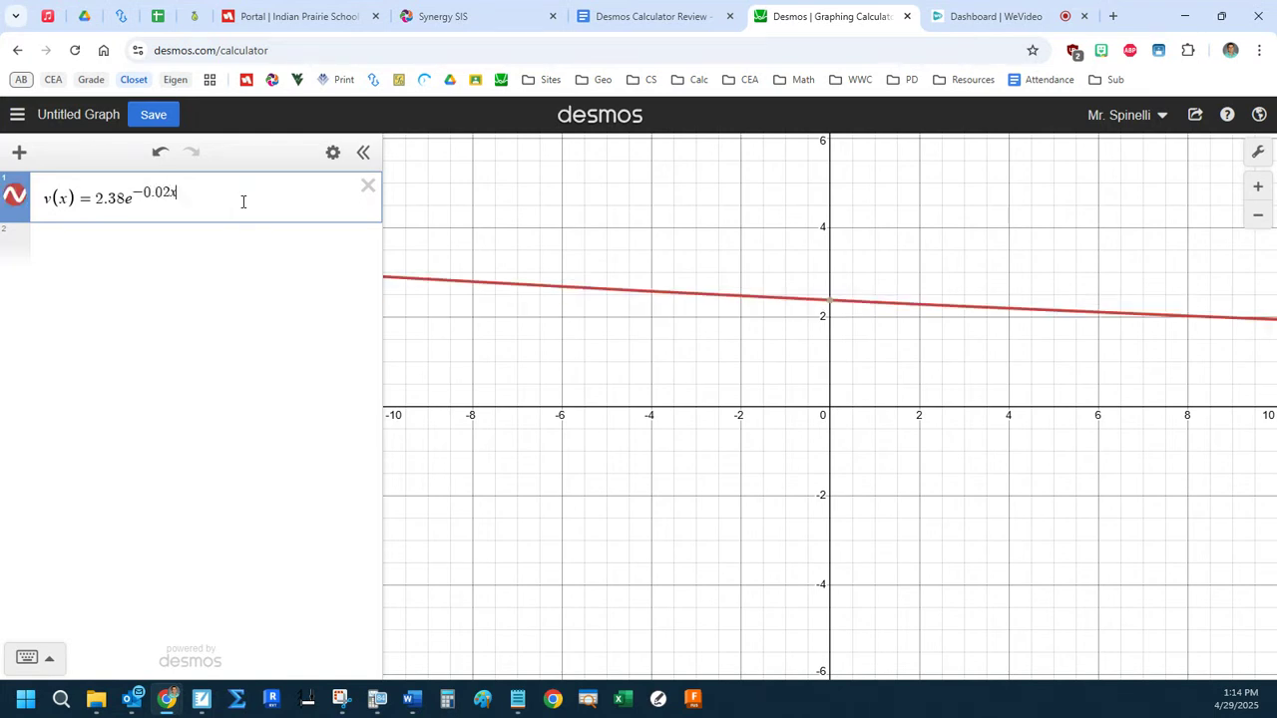
pyautogui.press('Right')
pyautogui.write('sin(/p')
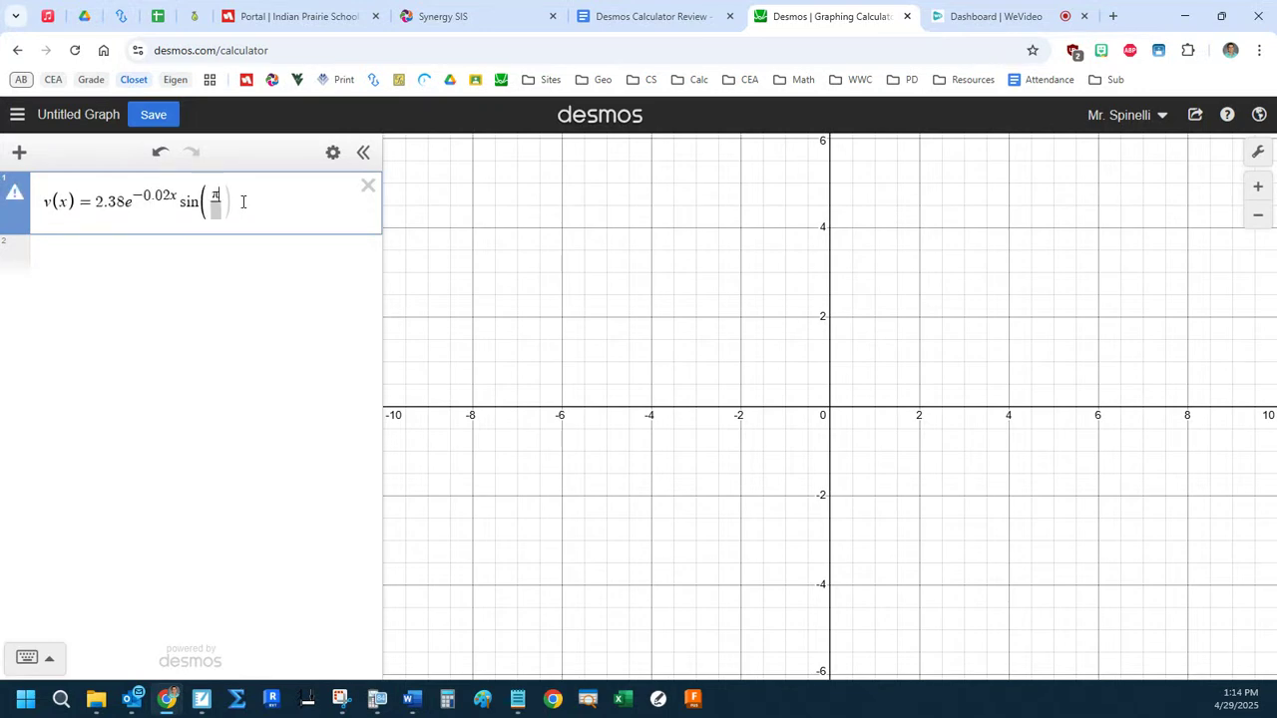
pyautogui.press('Down')
pyautogui.write('56')
pyautogui.press('Right')
pyautogui.write('x')
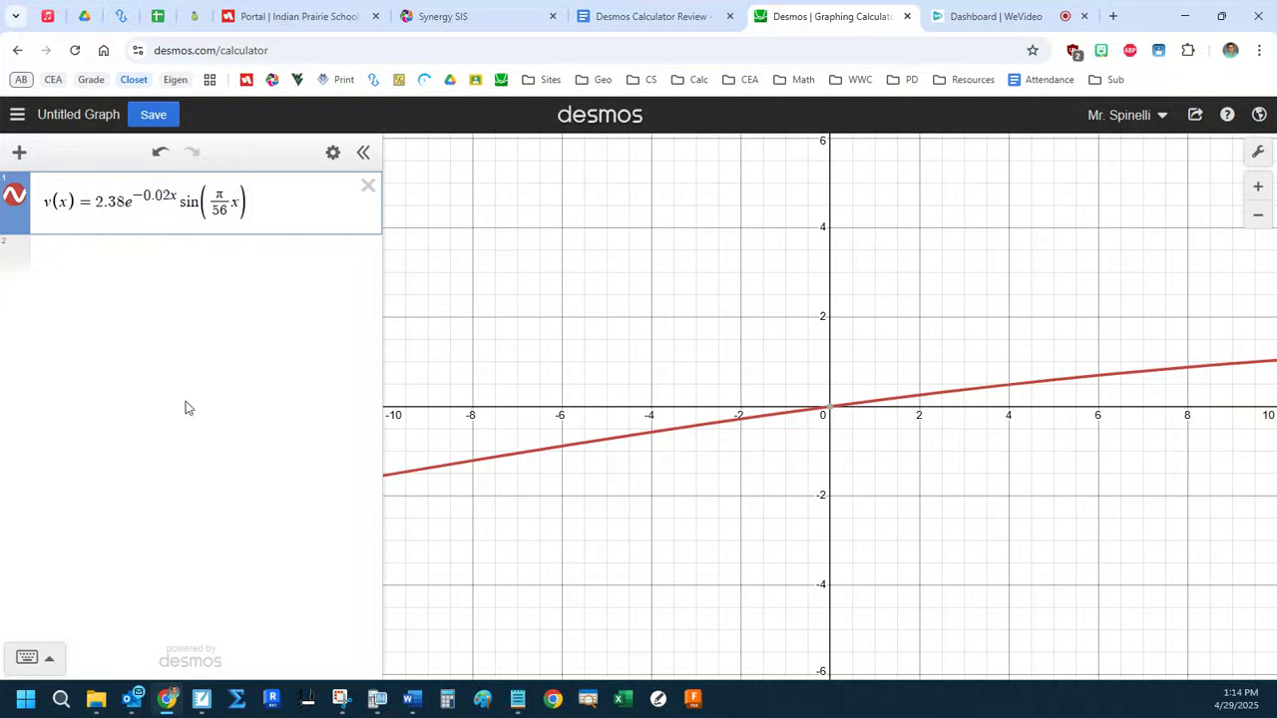
pyautogui.click(44, 662)
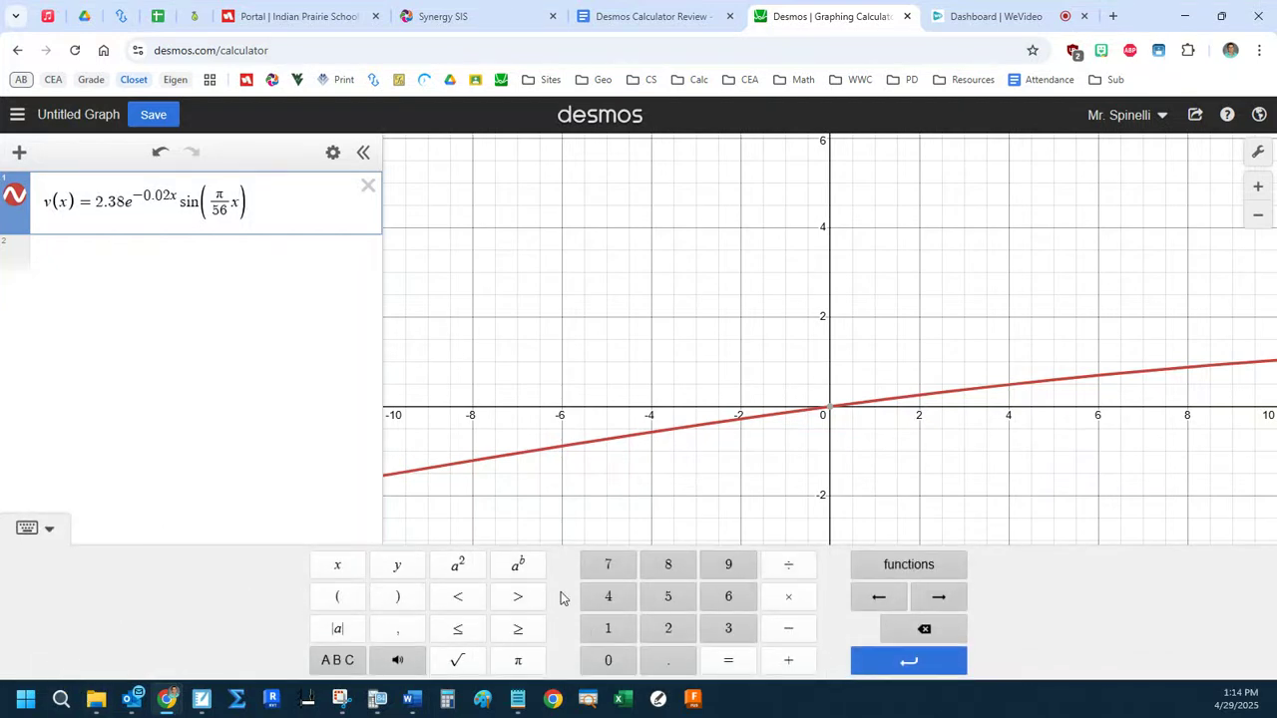
pyautogui.click(866, 575)
pyautogui.moveTo(961, 339); pyautogui.dragTo(941, 532)
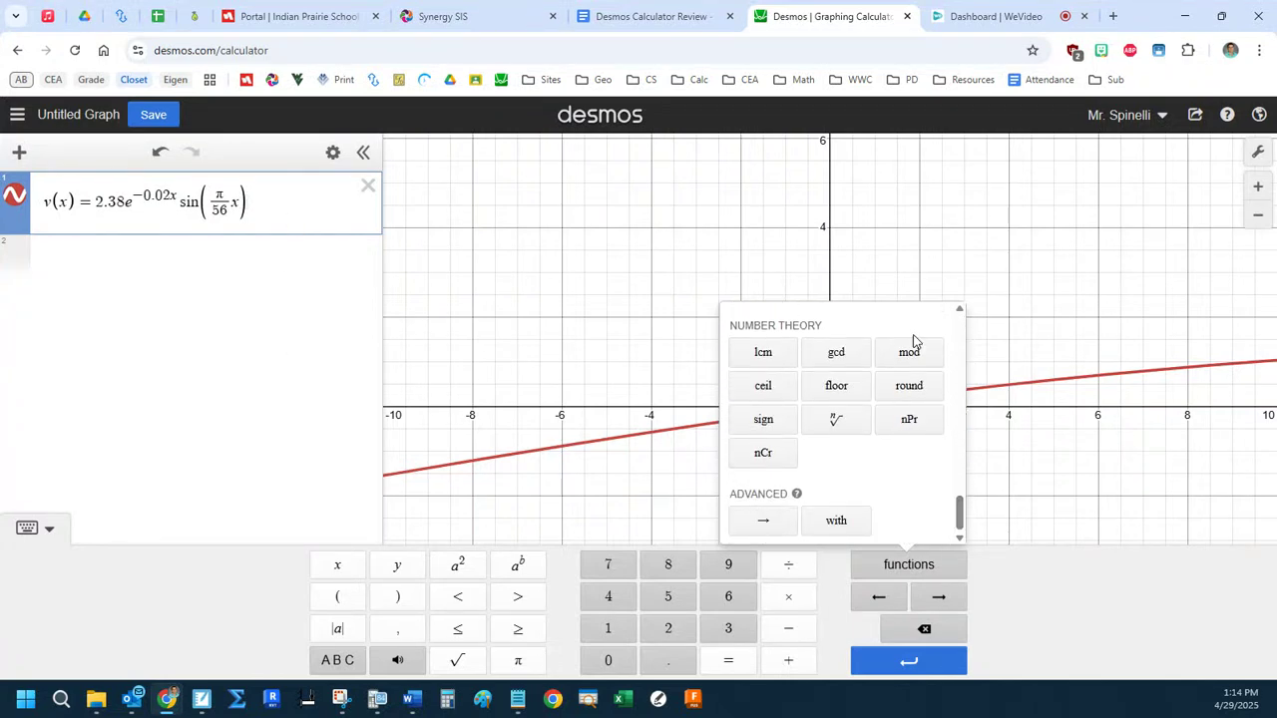
pyautogui.click(46, 527)
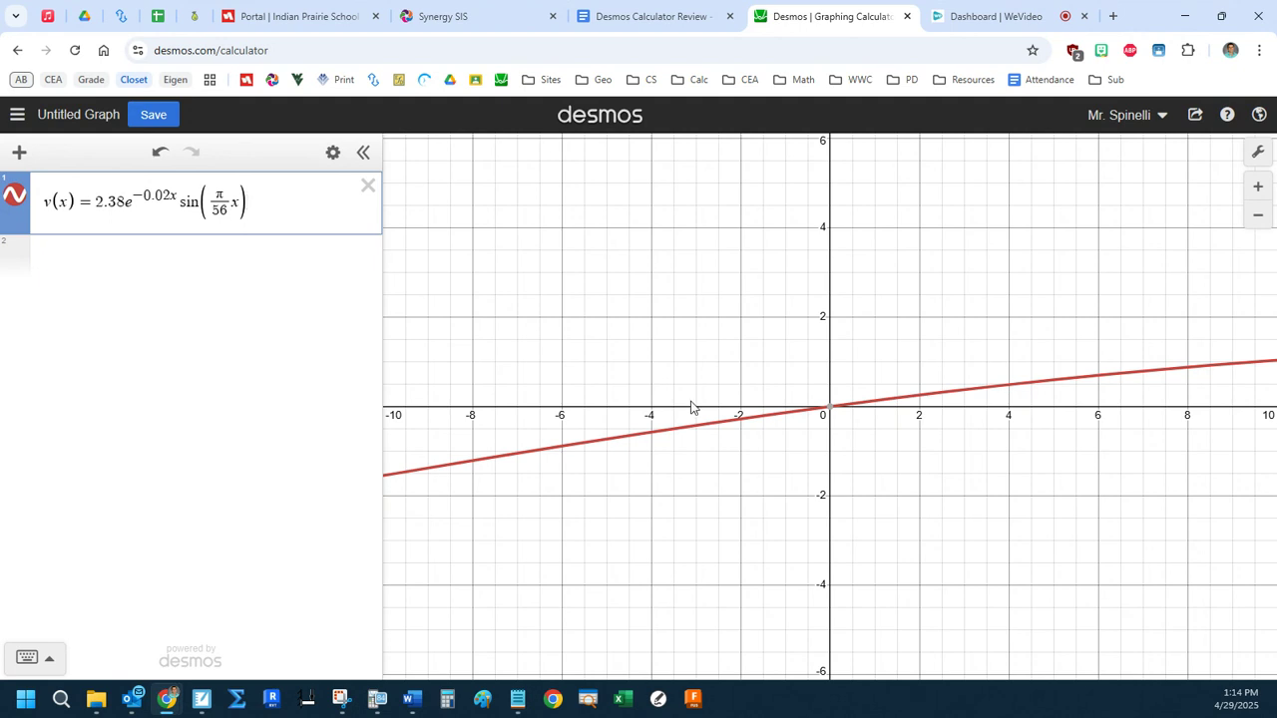
# Restrict v(x) to the domain 0 < x < 90 and show the coordinates where its graph crosses the x-axis inside that interval.
pyautogui.moveTo(695, 409); pyautogui.dragTo(712, 436)
pyautogui.click(307, 209)
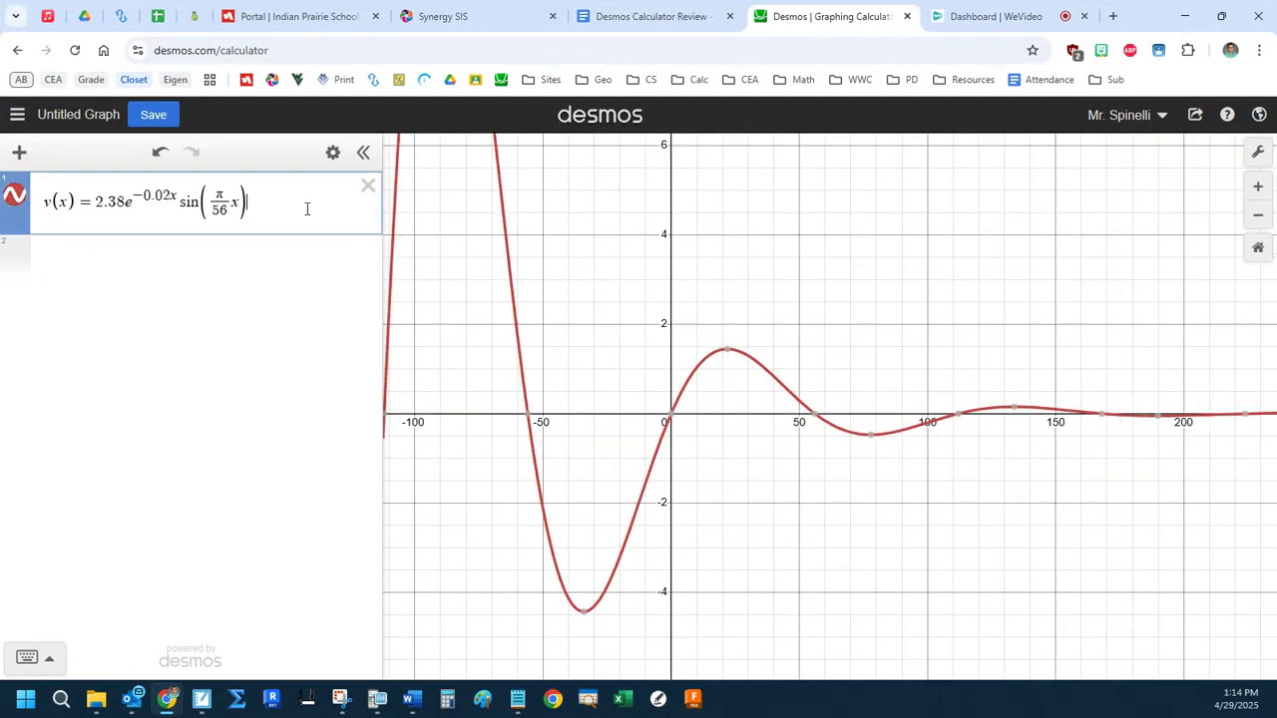
pyautogui.write('{0 < ')
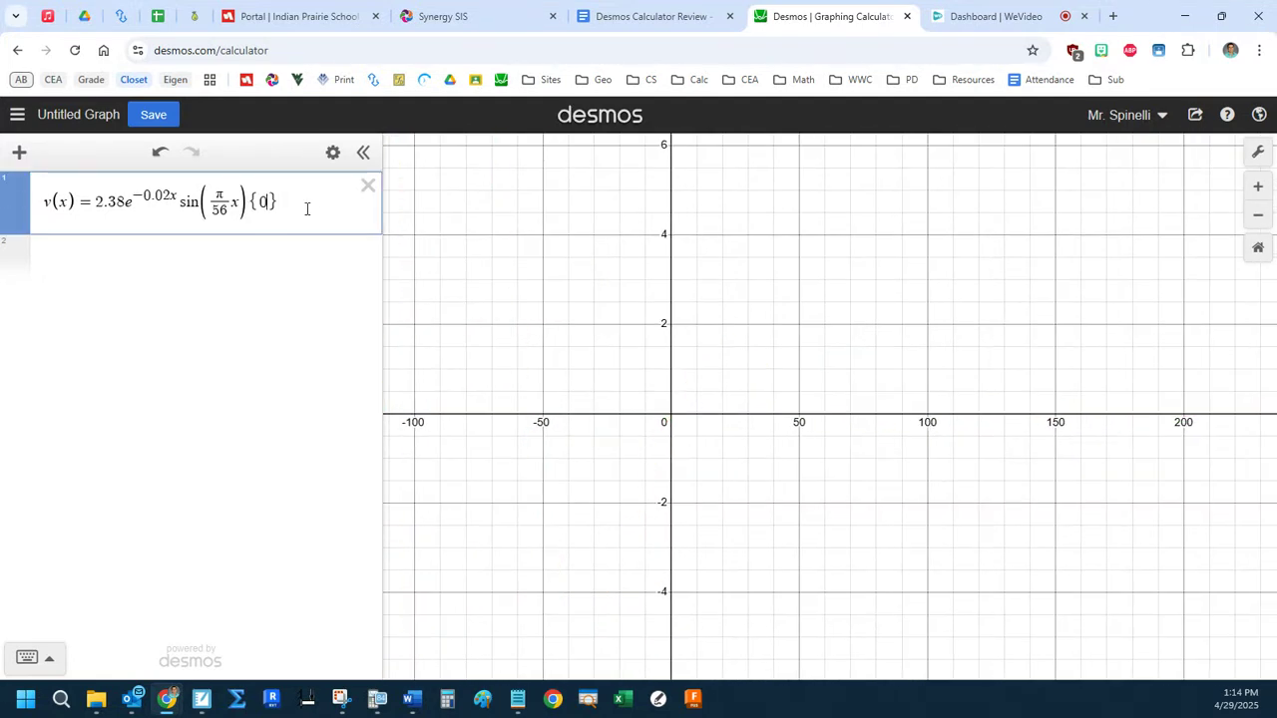
pyautogui.write('x <')
pyautogui.write('90')
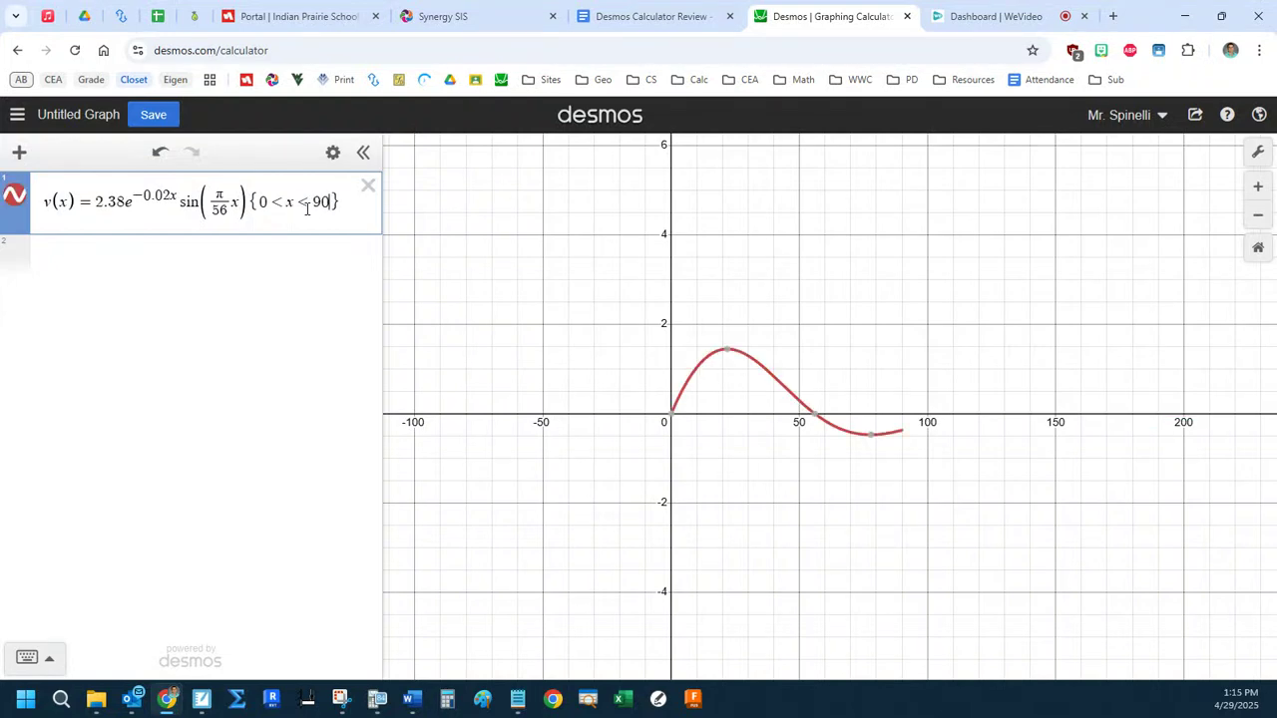
pyautogui.click(815, 415)
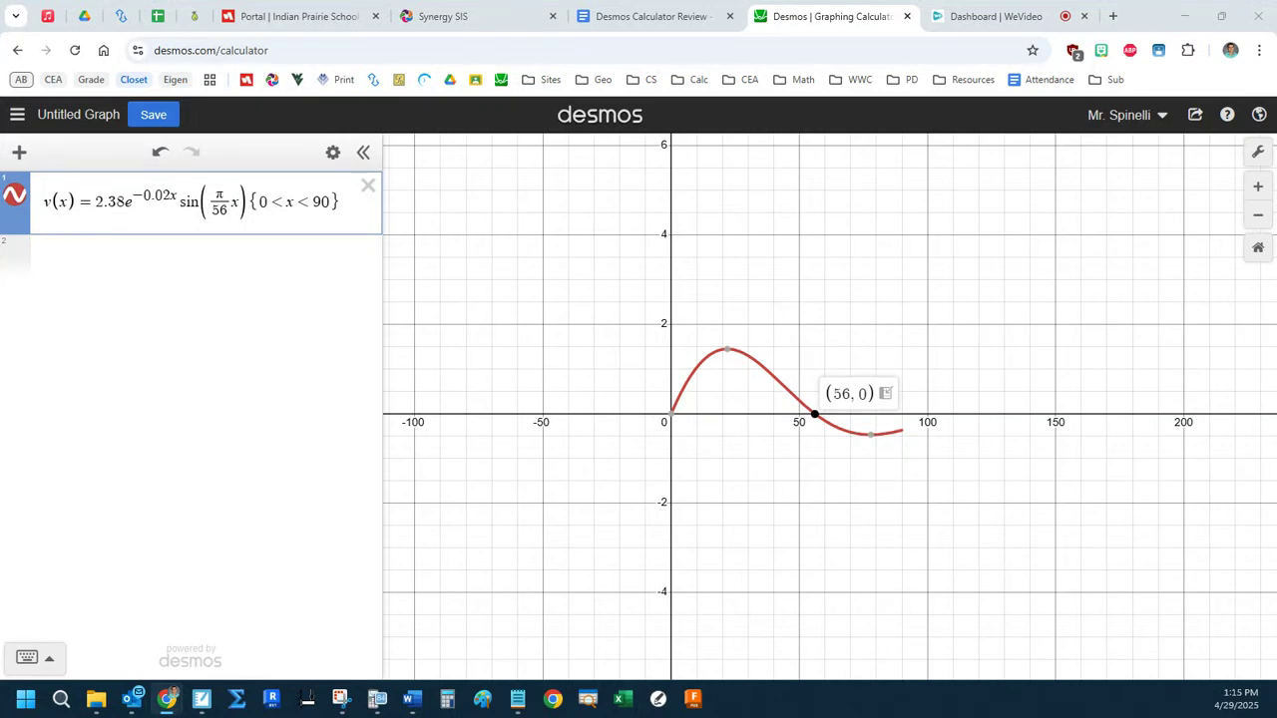
# Define the acceleration function a(t) = v'(t) on the second line.
pyautogui.click(193, 257)
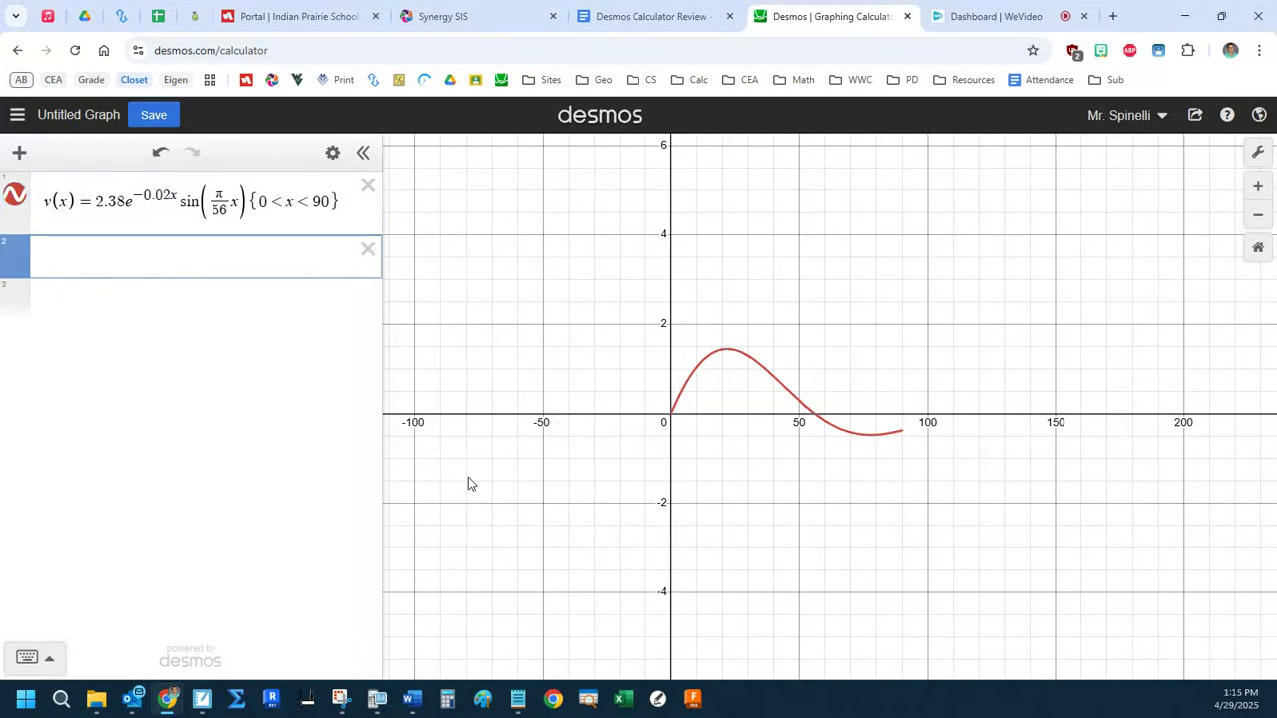
pyautogui.click(87, 249)
pyautogui.write('a(t)')
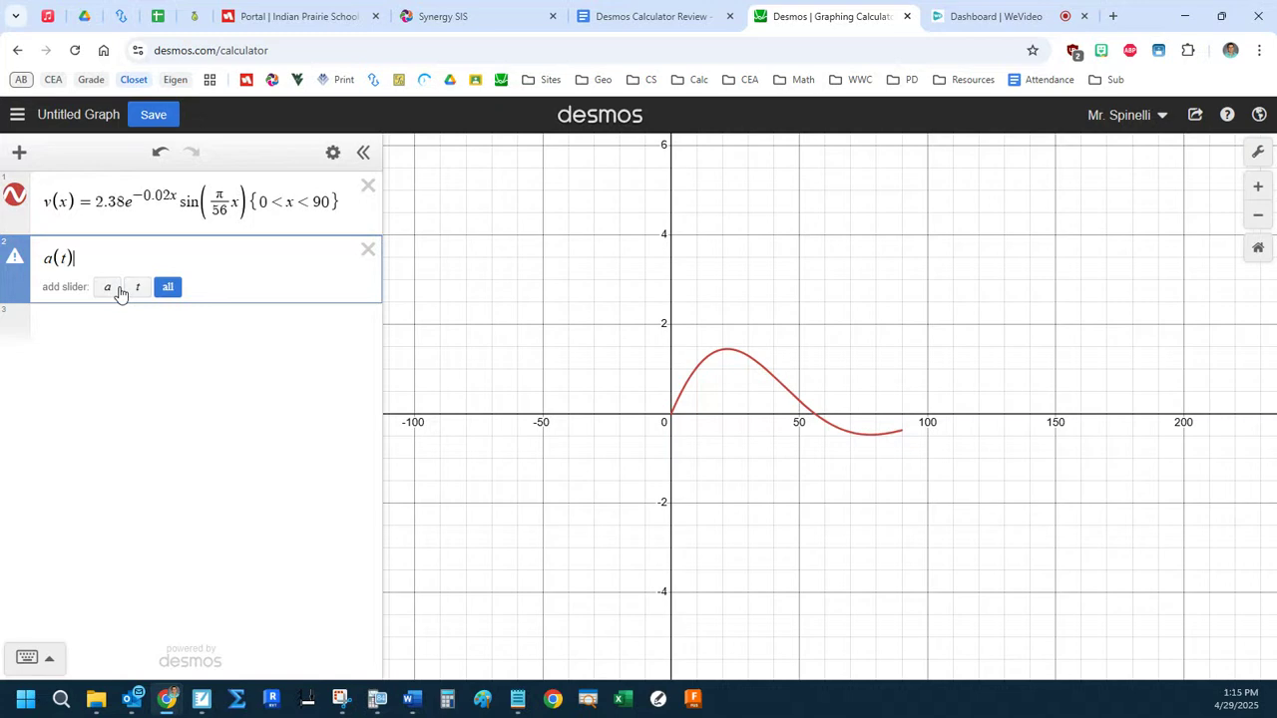
pyautogui.write("=v'(t)")
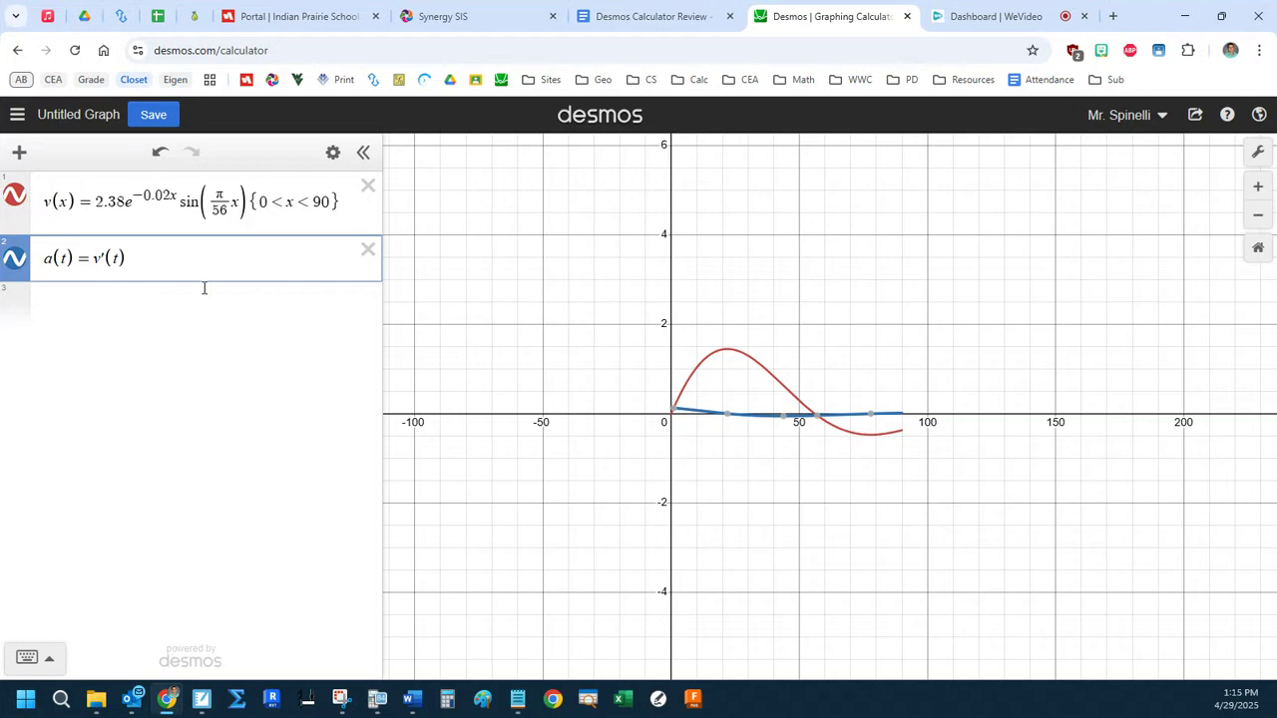
# Evaluate the acceleration at 60 by entering a(60) on the third line.
pyautogui.click(1255, 249)
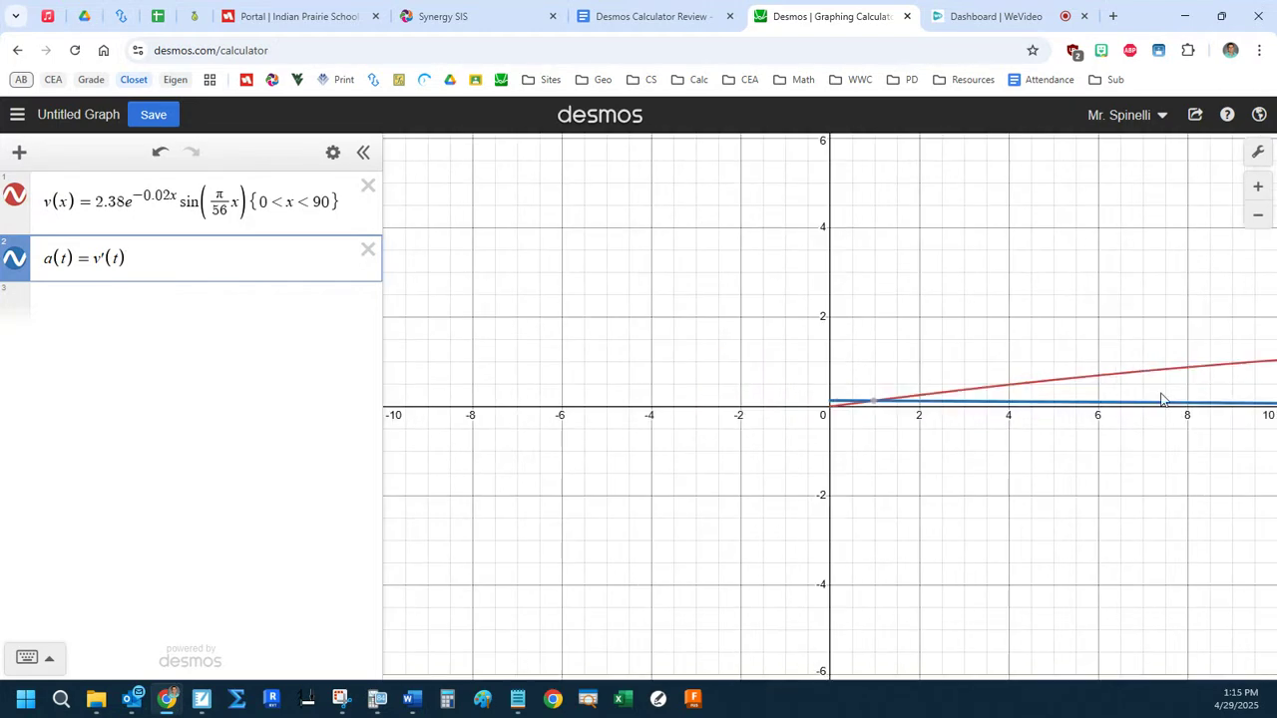
pyautogui.moveTo(1088, 419); pyautogui.dragTo(709, 426)
pyautogui.click(226, 300)
pyautogui.write('a(')
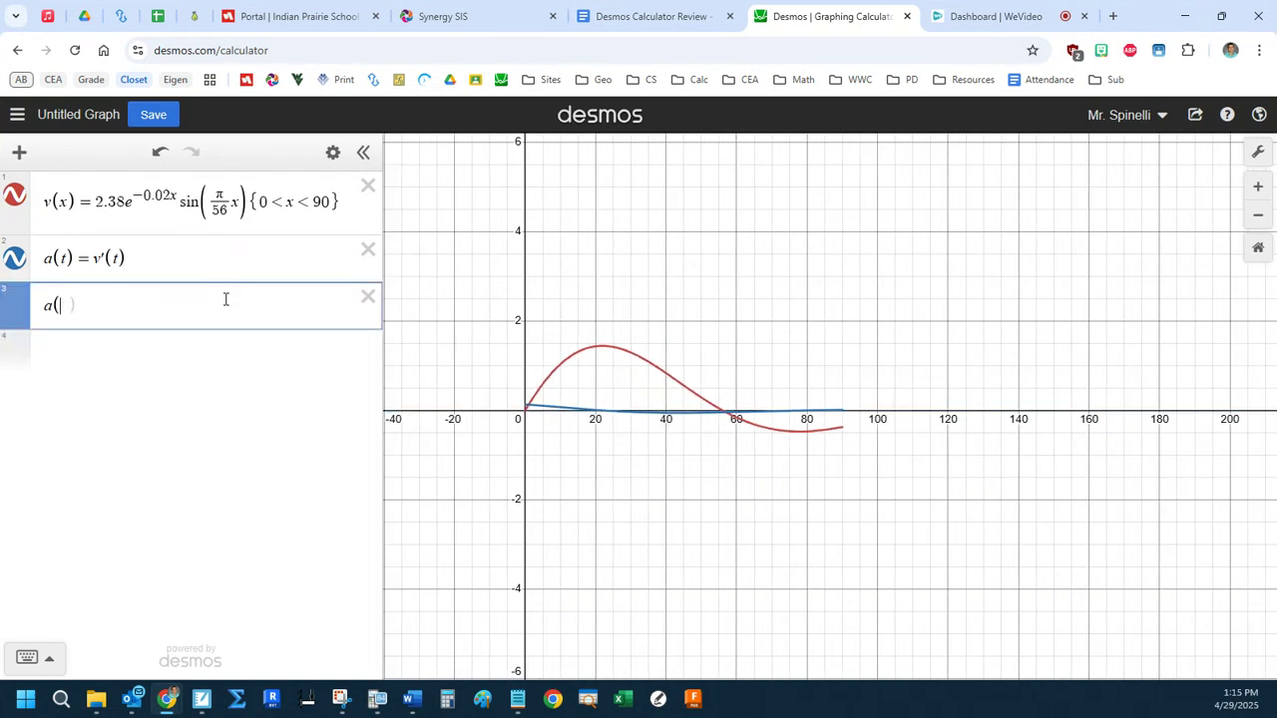
pyautogui.write('60')
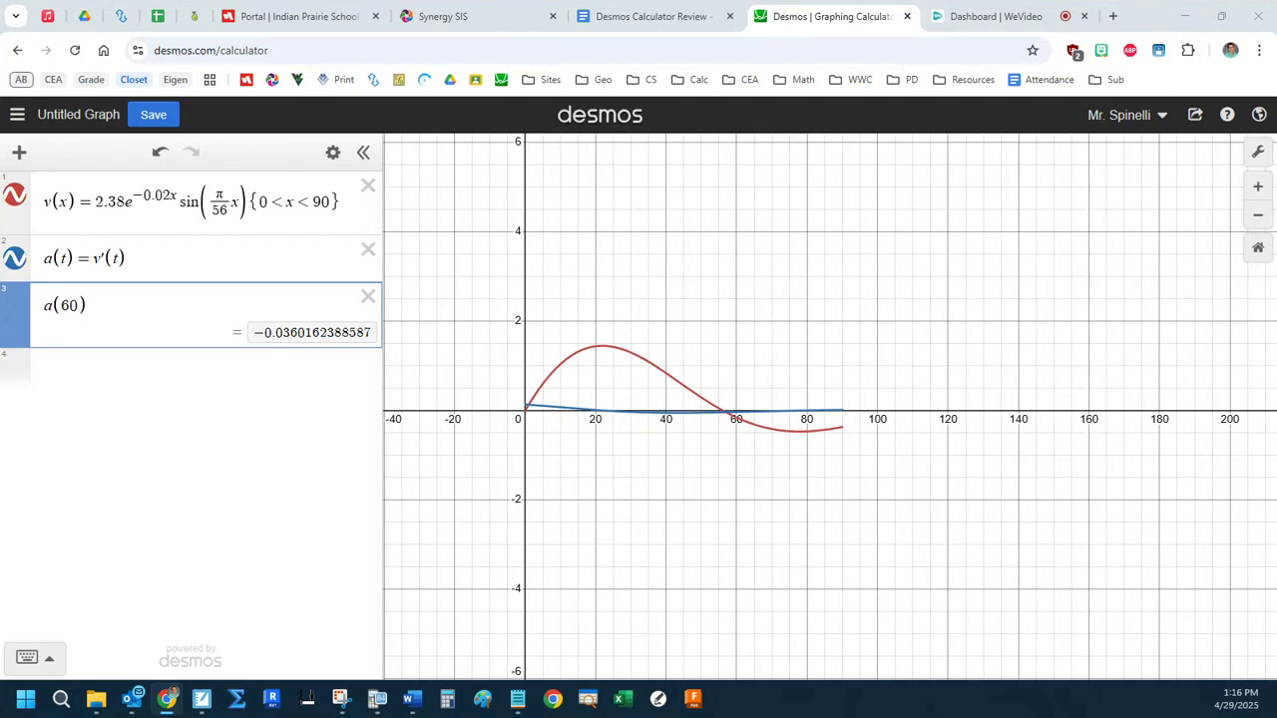
# Evaluate the definite integral of v(t) dt from 20 to 80 on the fourth line.
pyautogui.click(203, 373)
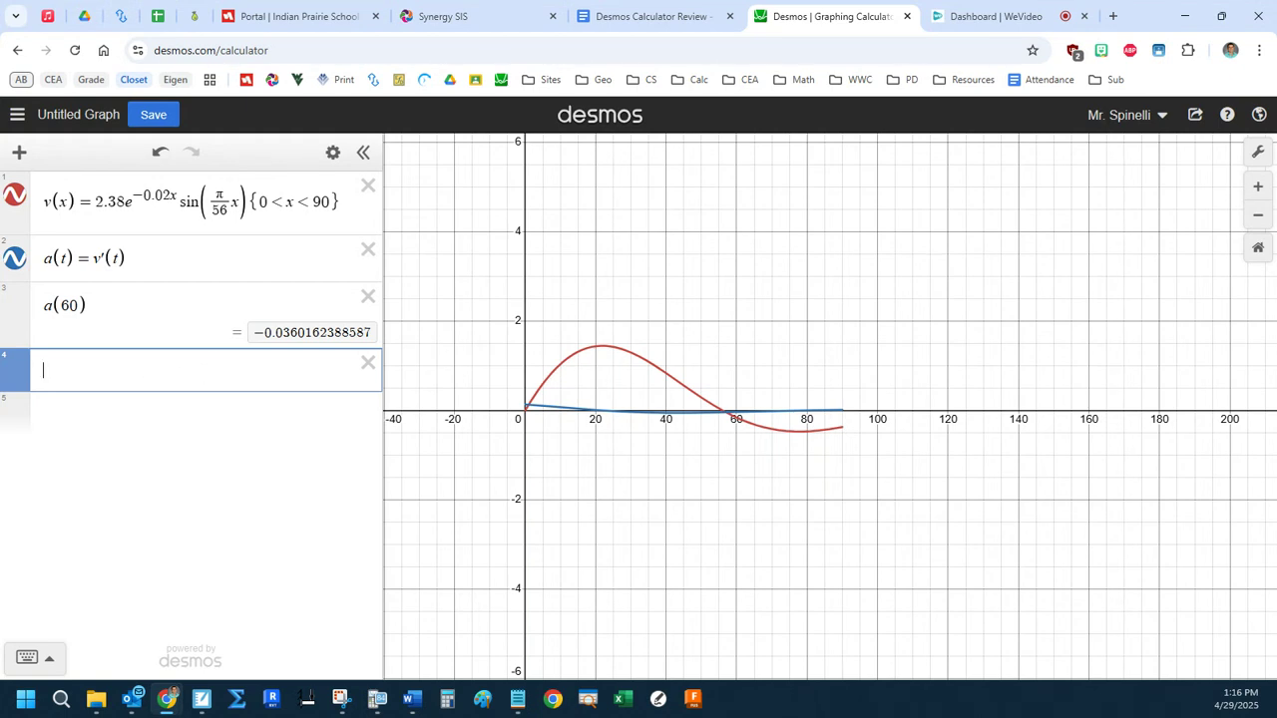
pyautogui.click(138, 372)
pyautogui.write('int20')
pyautogui.press('Right')
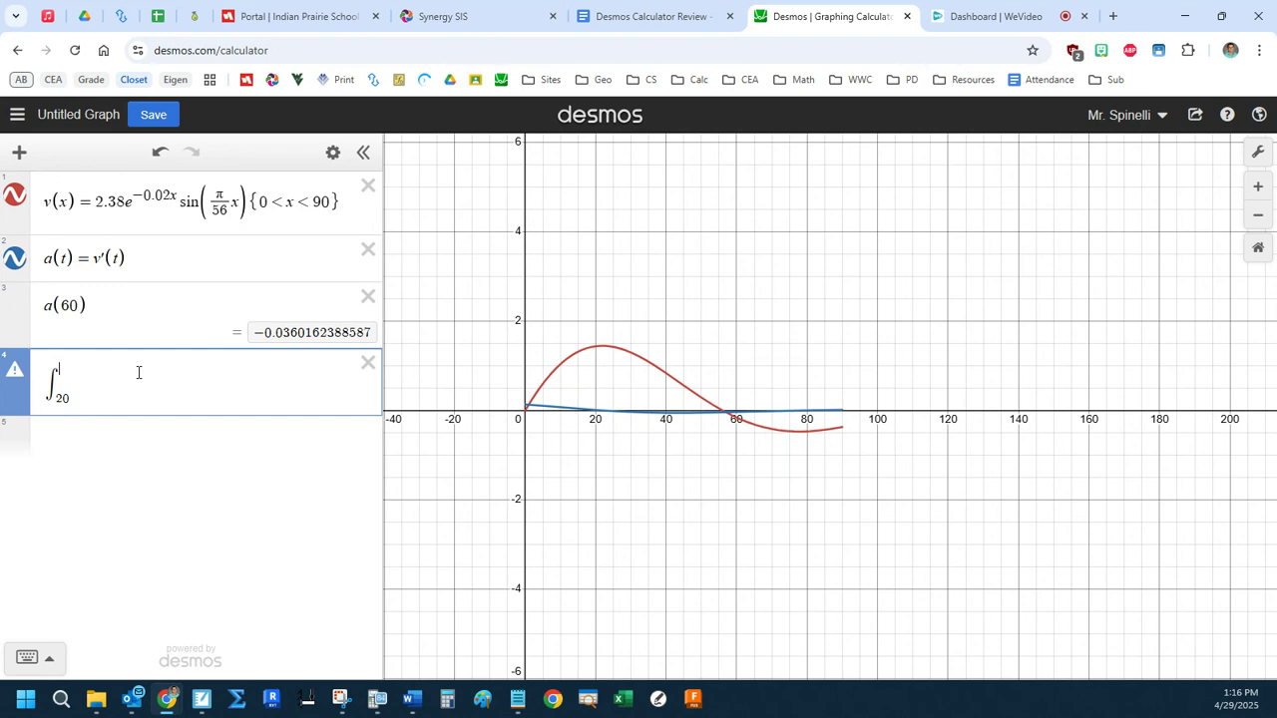
pyautogui.write('80v(t)dt')
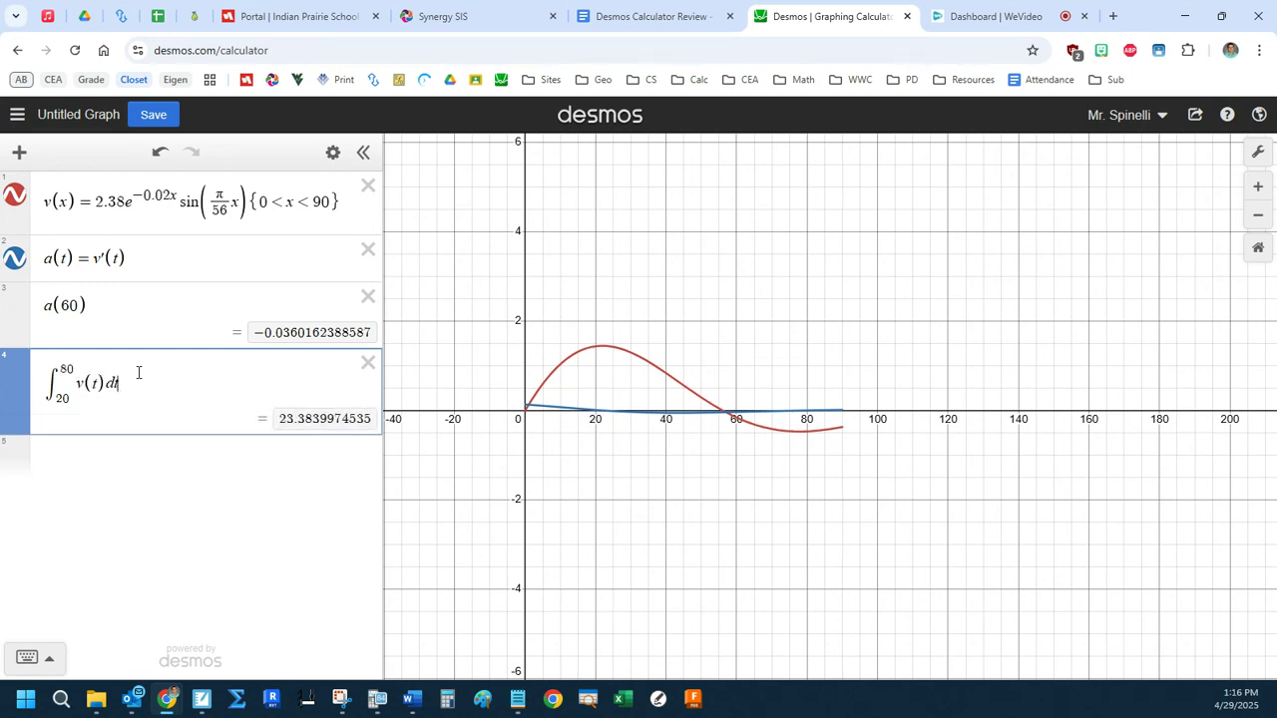
pyautogui.write('=x(80')
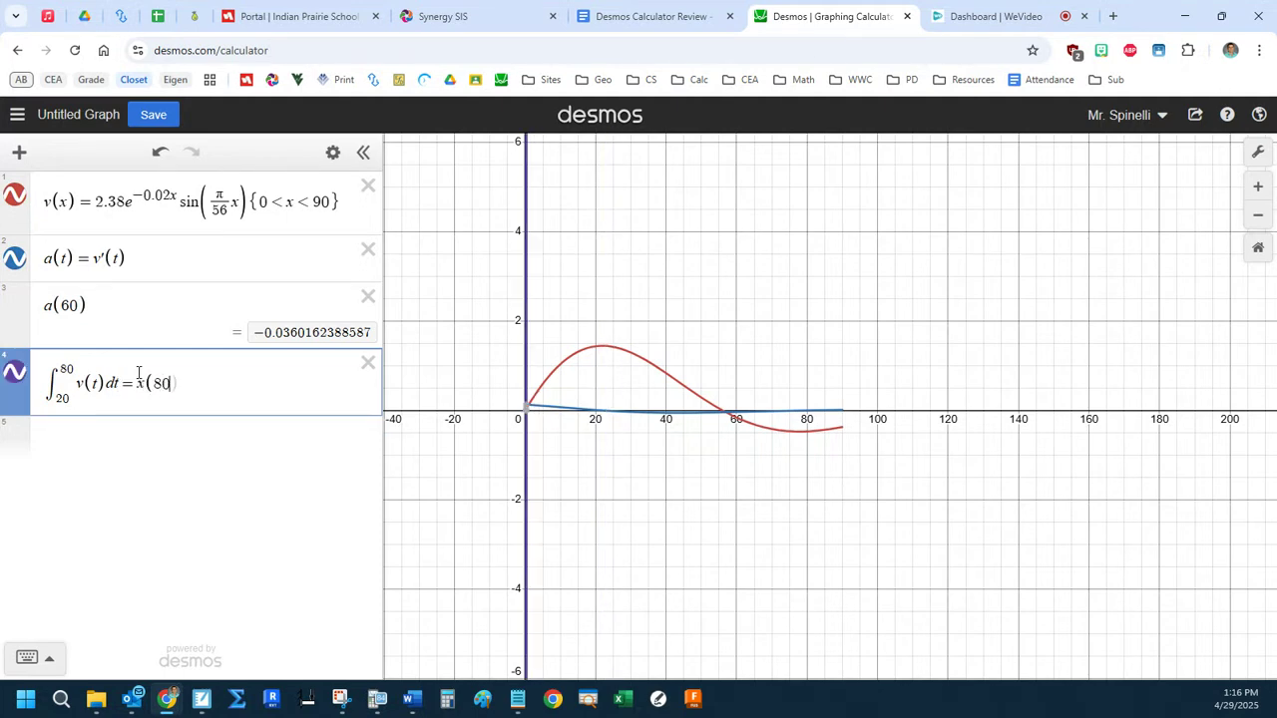
pyautogui.write(')-x(20)')
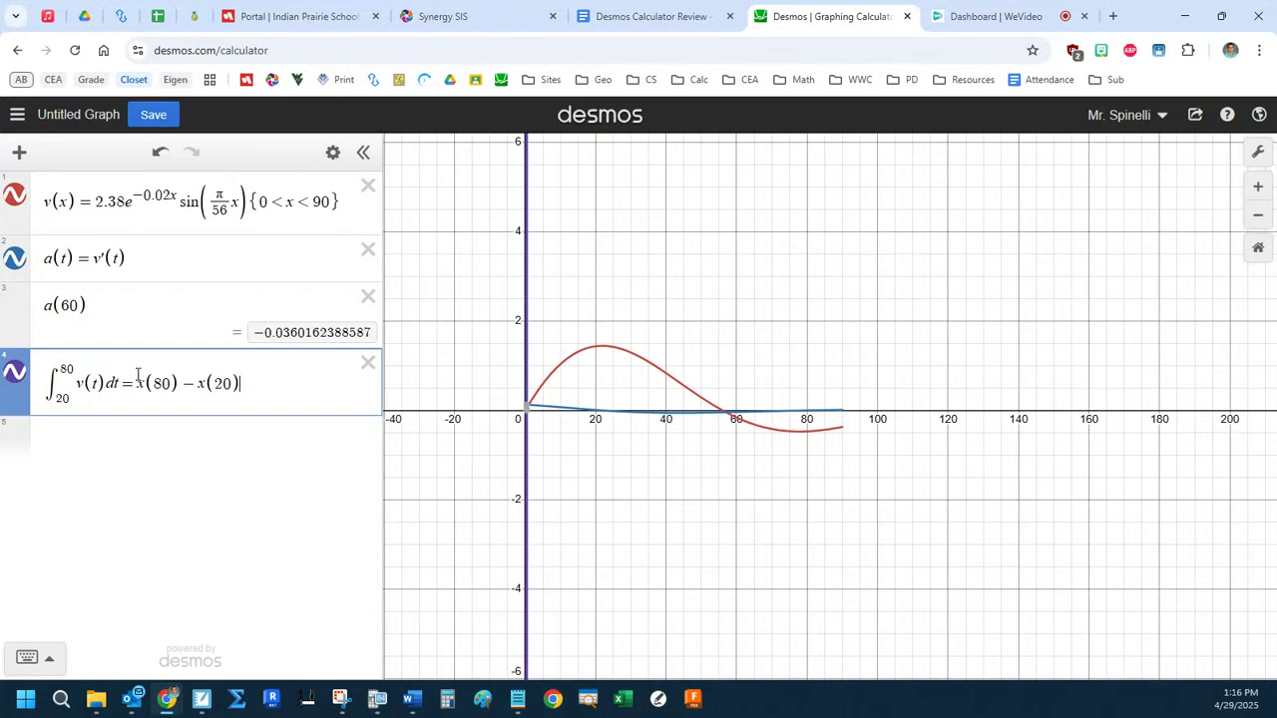
# Append = x(80) − x(20) to the integral on the fourth line, and remove it again.
pyautogui.moveTo(138, 376); pyautogui.dragTo(258, 383)
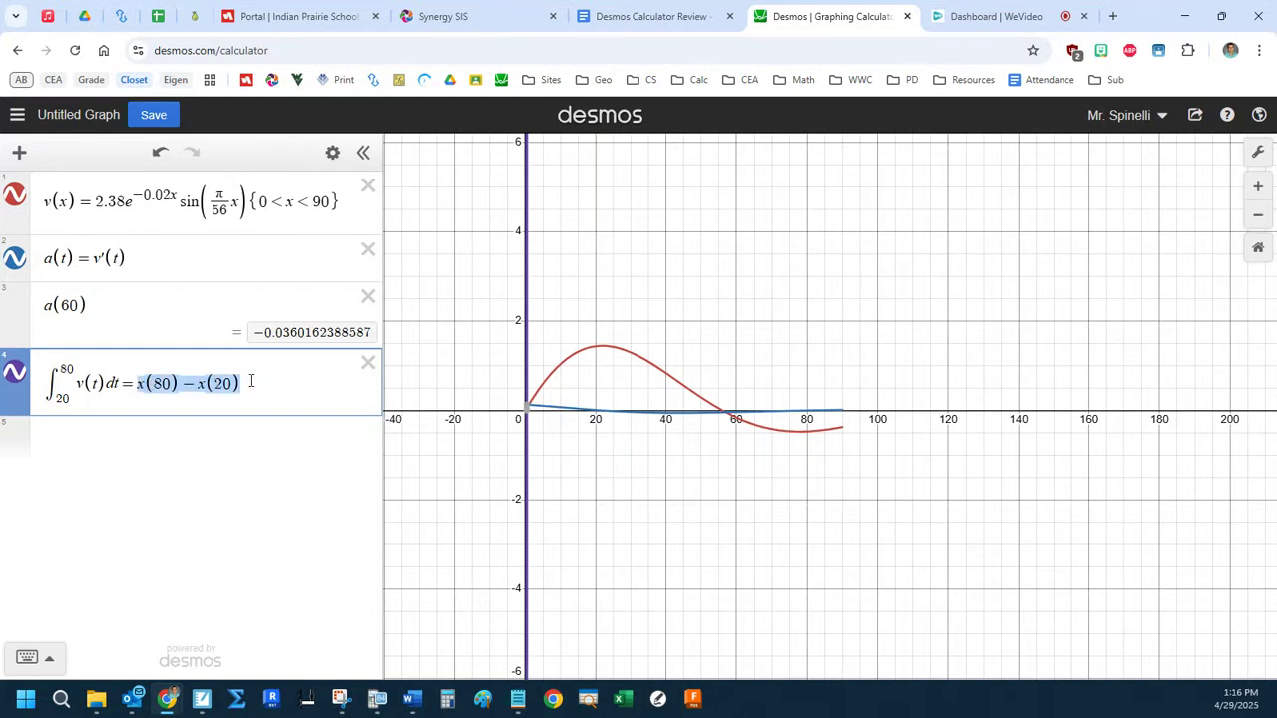
pyautogui.press('BackSpace')
pyautogui.press('BackSpace')
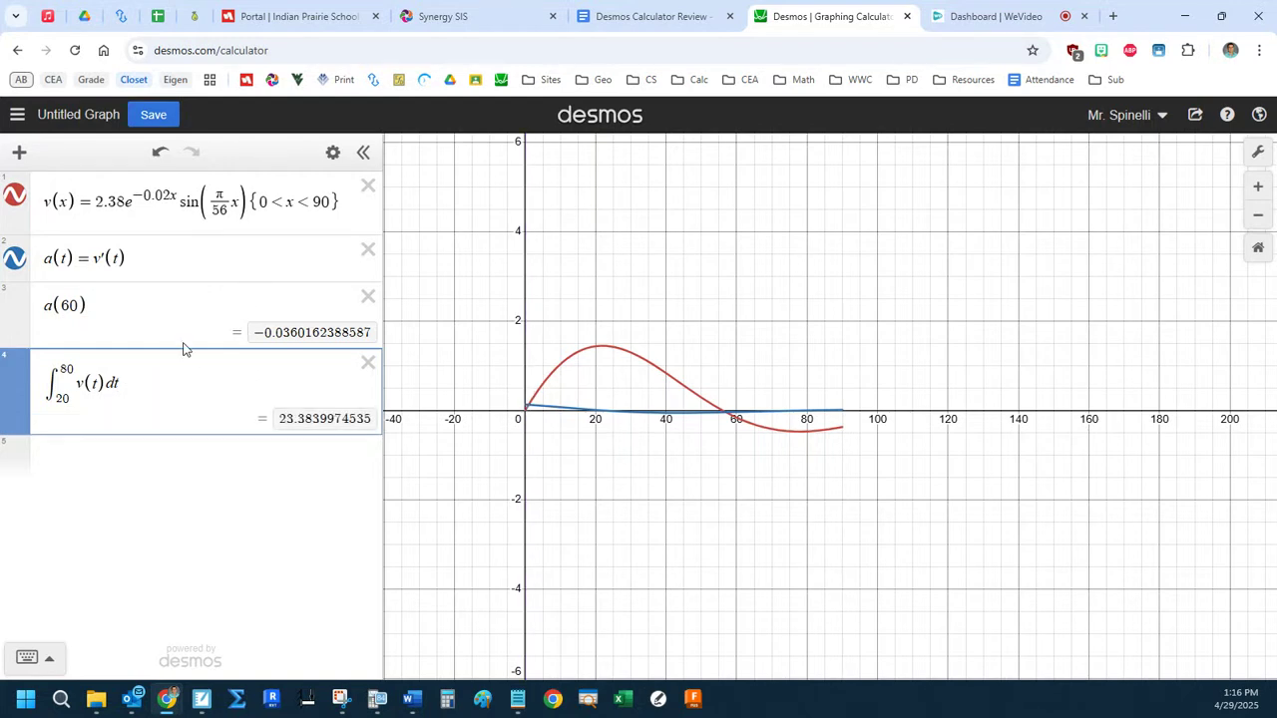
# Evaluate the total distance on the fifth line as the integral of |v(t)| dt from 0 to 90.
pyautogui.click(167, 455)
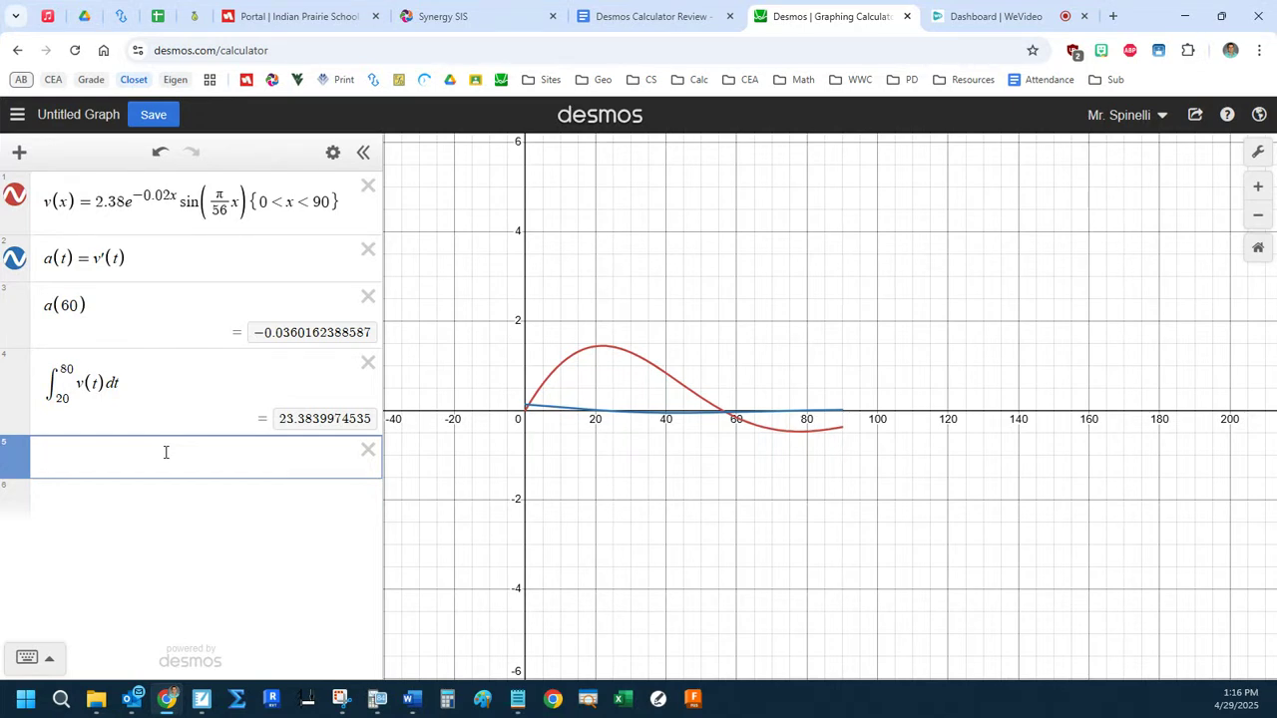
pyautogui.write('int0')
pyautogui.press('Up')
pyautogui.write('90')
pyautogui.press('Right')
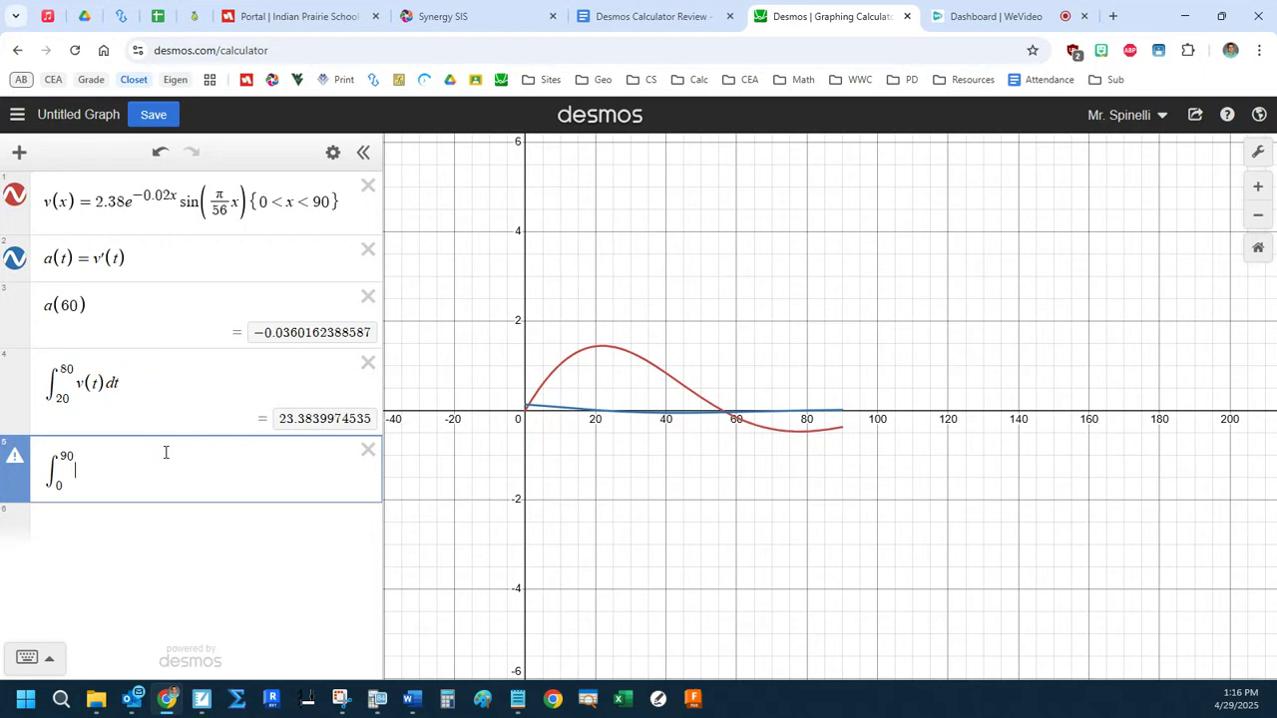
pyautogui.write('|')
pyautogui.write('v(x)')
pyautogui.press('BackSpace')
pyautogui.press('BackSpace')
pyautogui.write('t)| dt')
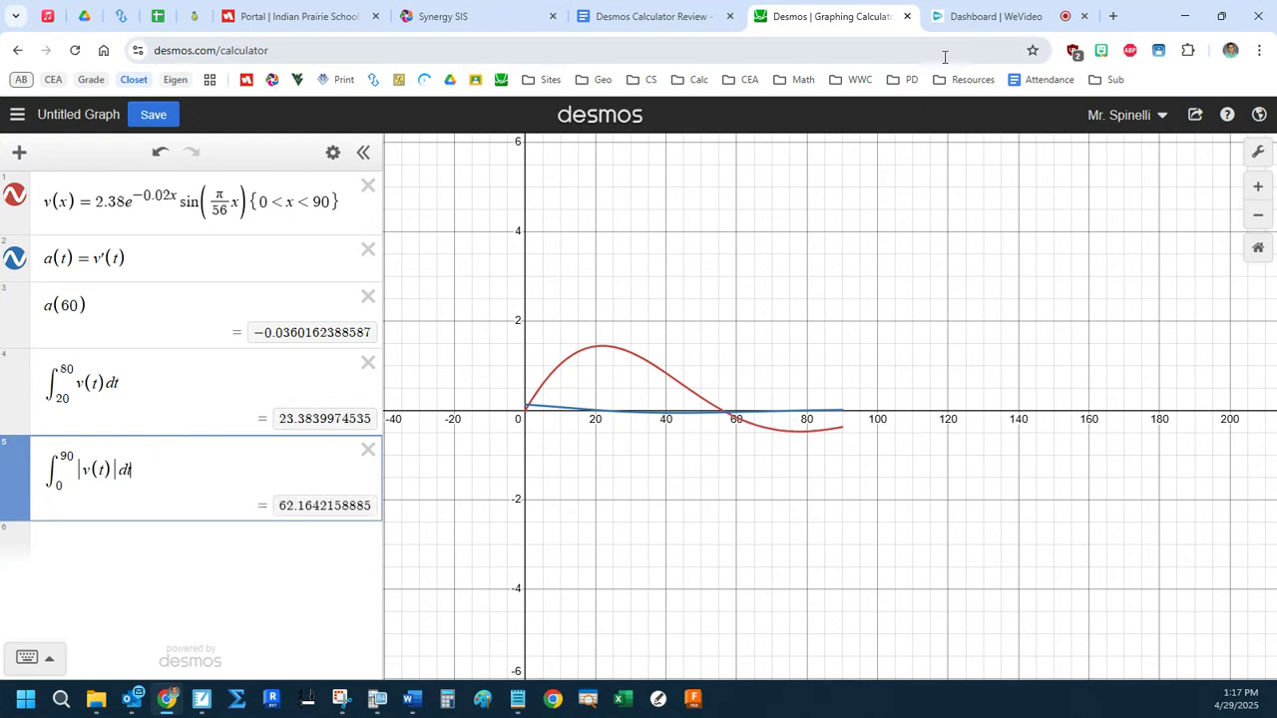
# Open the 2024 #2 question from the Desmos Calculator Review document, examine its velocity function and part (c), and close the PDF.
pyautogui.click(589, 9)
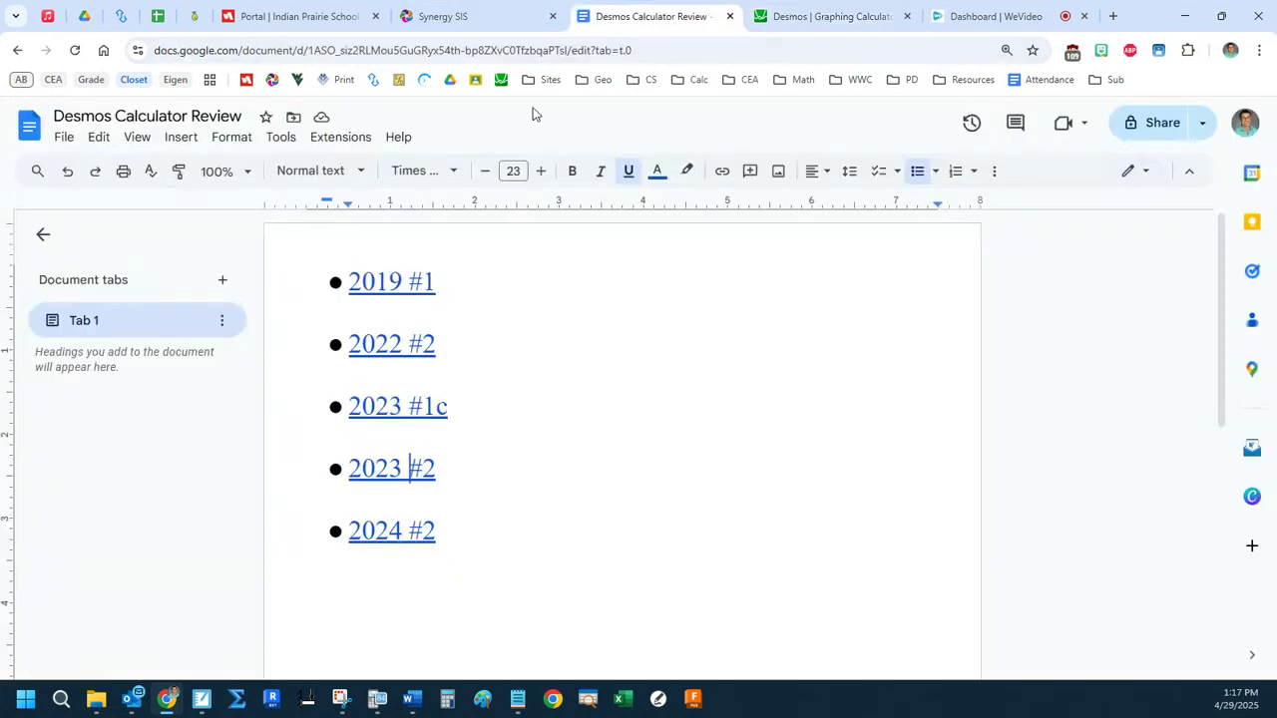
pyautogui.moveTo(380, 530)
pyautogui.click(409, 565)
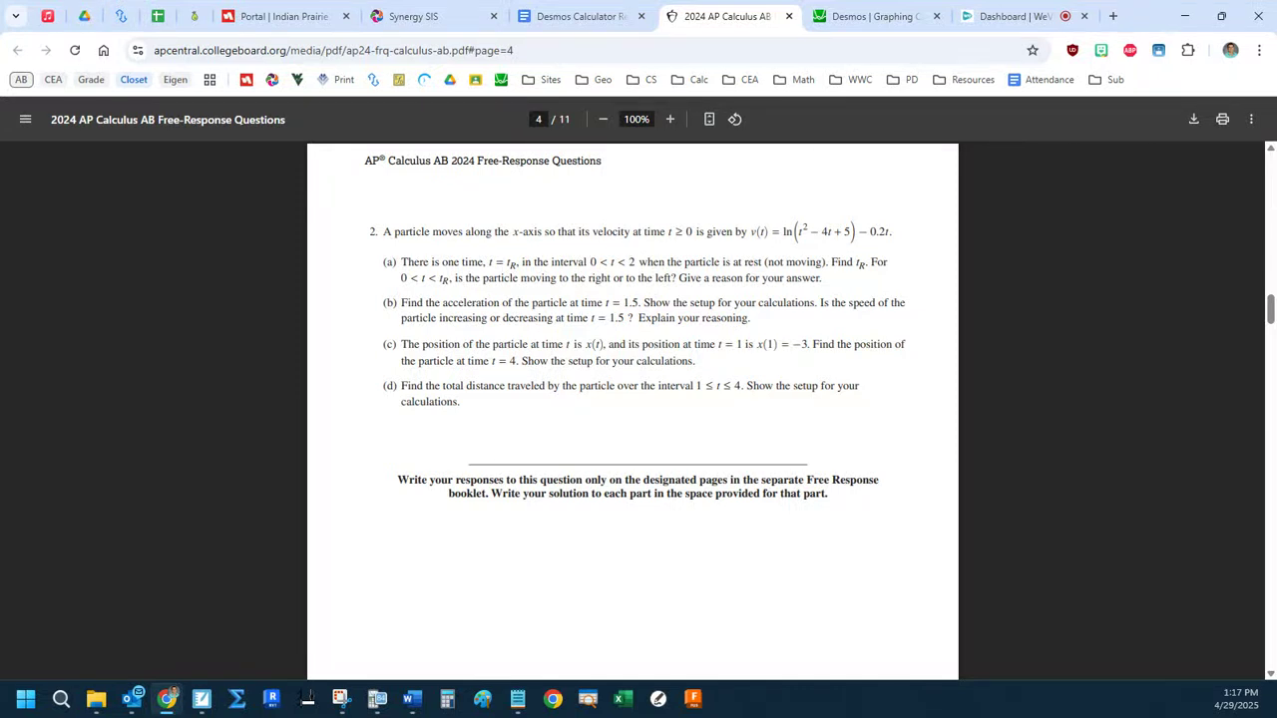
pyautogui.moveTo(713, 262); pyautogui.dragTo(895, 233)
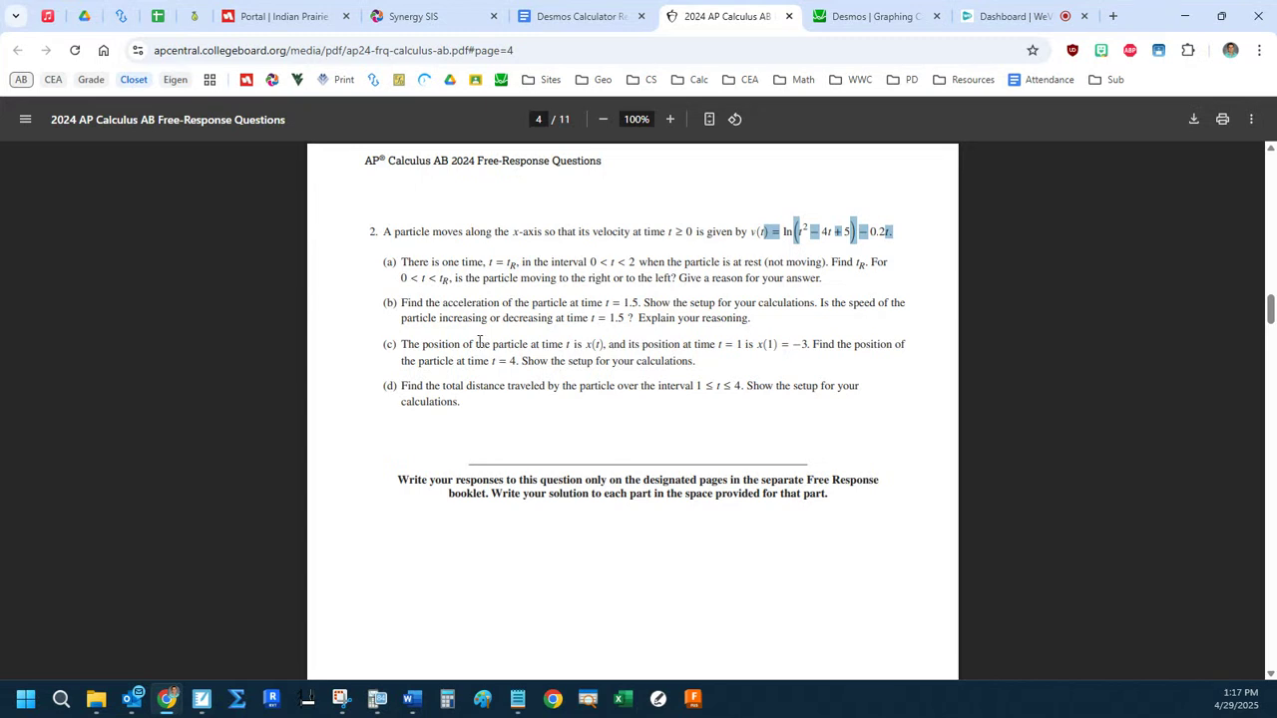
pyautogui.moveTo(477, 344); pyautogui.dragTo(702, 365)
pyautogui.click(705, 367)
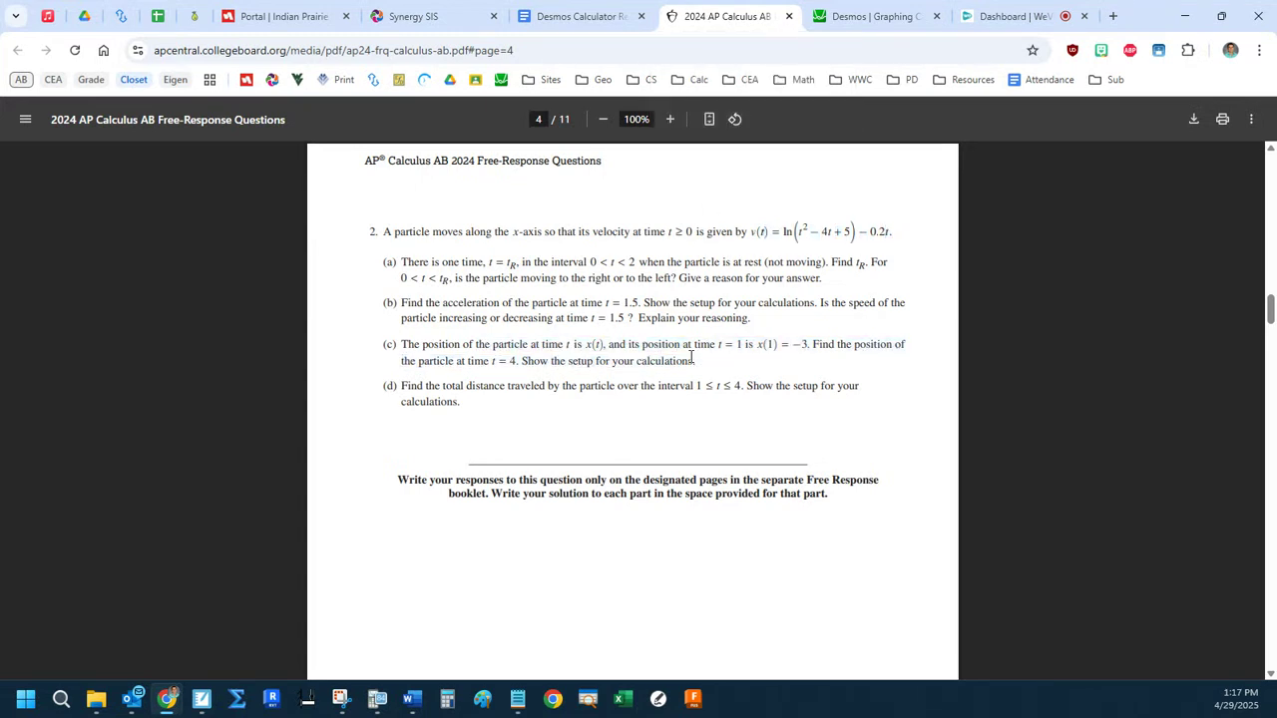
pyautogui.moveTo(708, 10); pyautogui.dragTo(1276, 90)
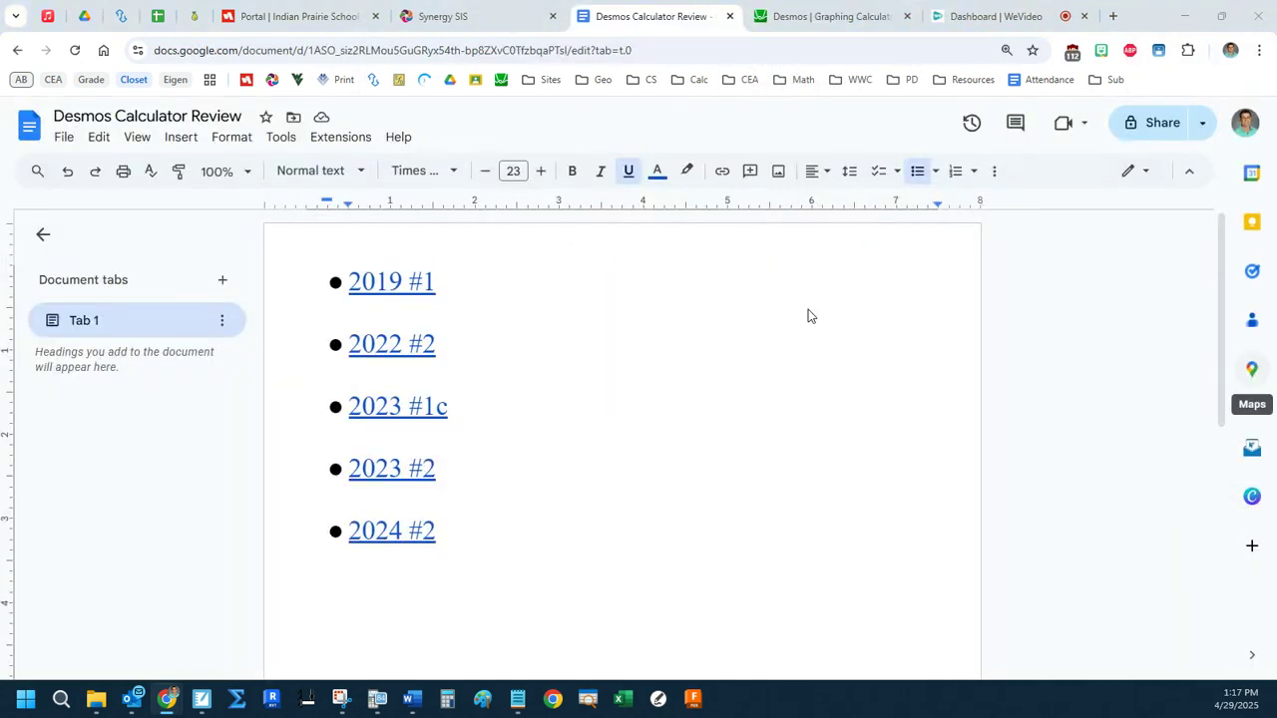
# Return to the Desmos calculator and delete all expressions from the graph.
pyautogui.click(812, 10)
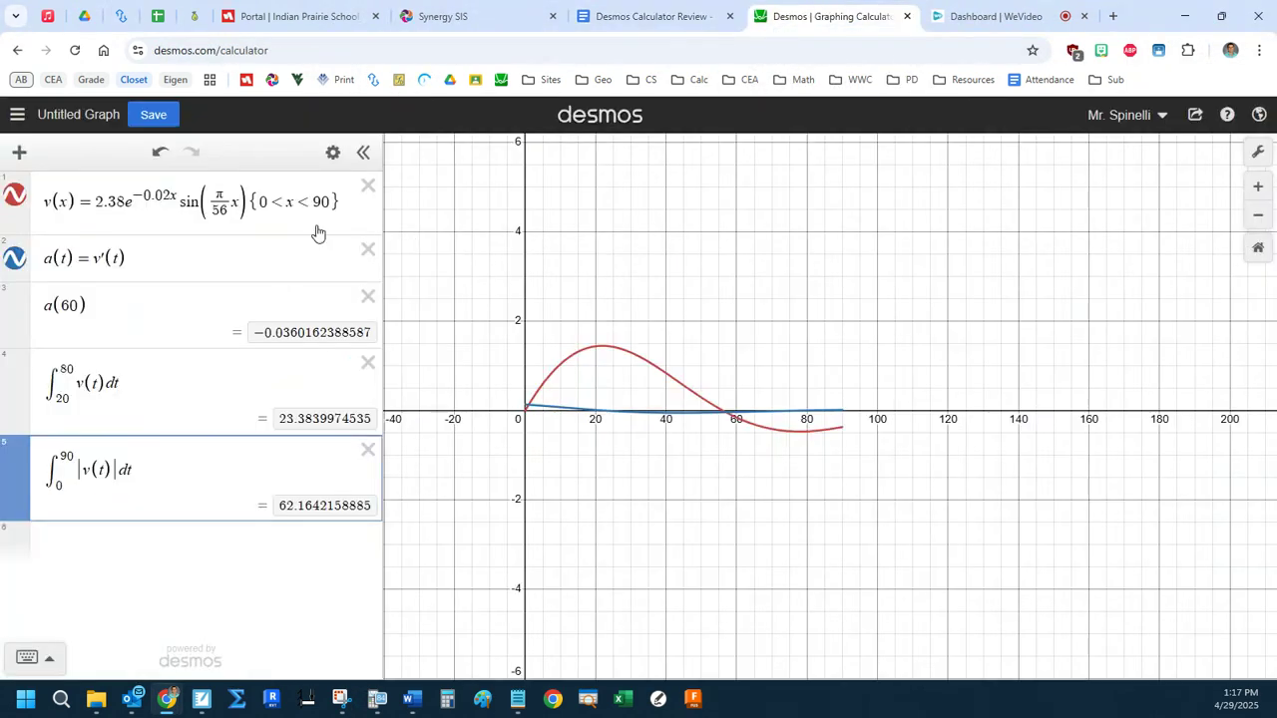
pyautogui.click(332, 152)
pyautogui.click(79, 159)
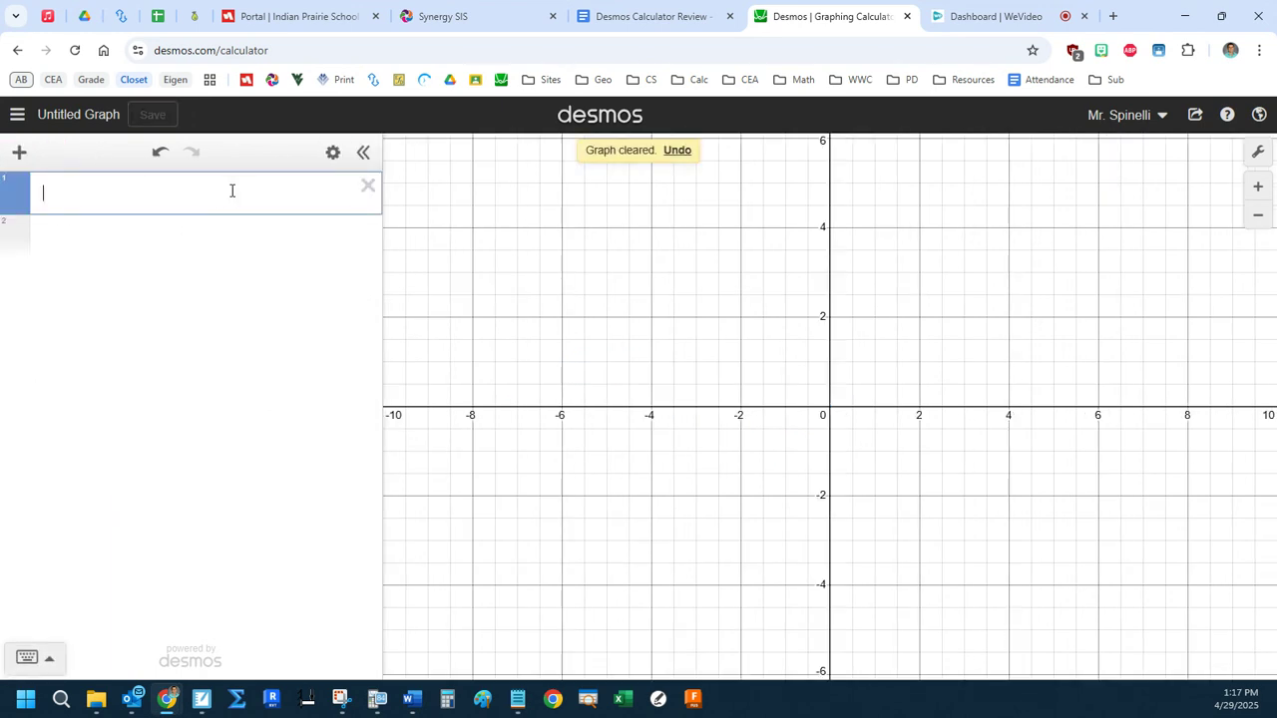
# Define v(x) = ln(x² − 4x + 5) − 0.2x on the first line.
pyautogui.write('v(')
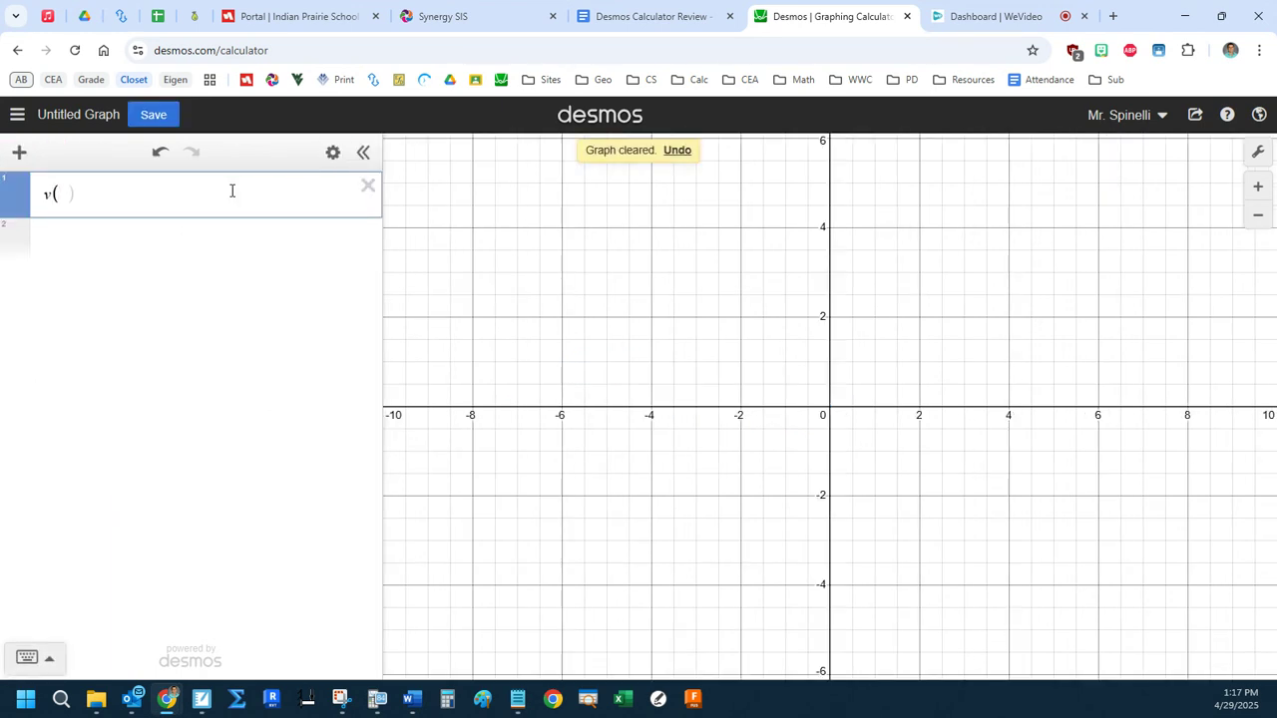
pyautogui.write('x)ln(')
pyautogui.press('BackSpace')
pyautogui.press('BackSpace')
pyautogui.press('BackSpace')
pyautogui.write('= ln(')
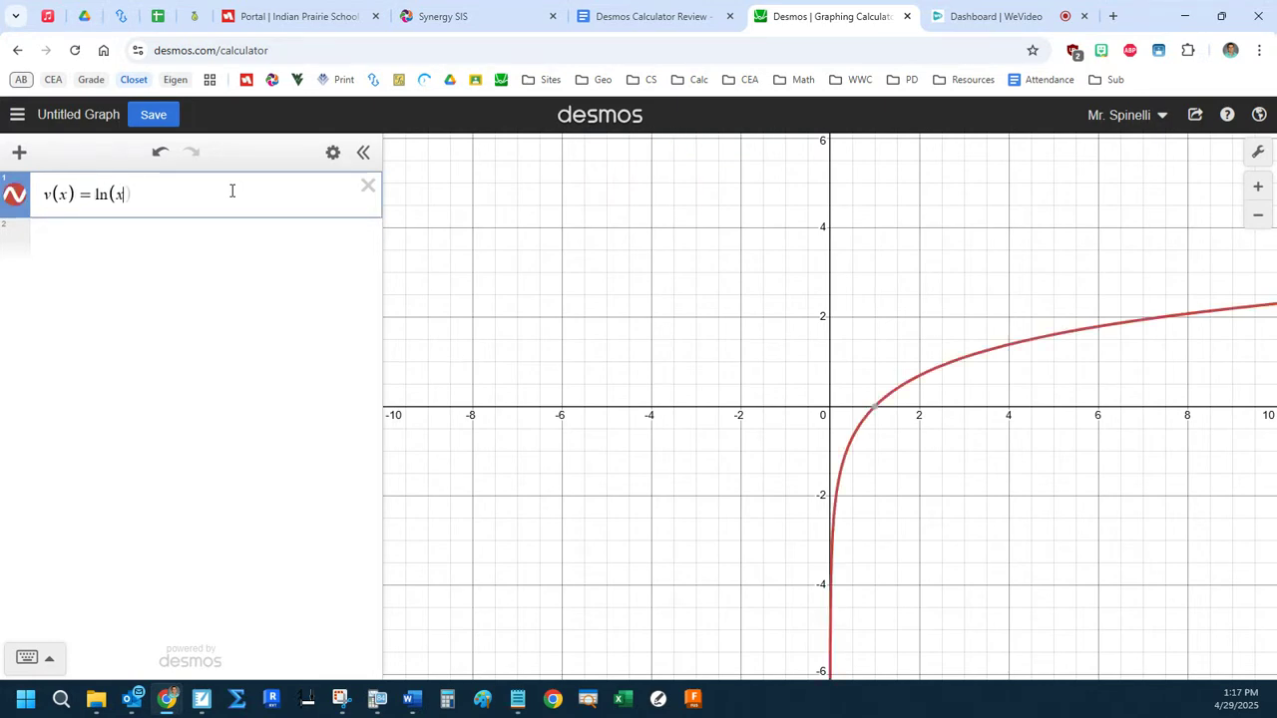
pyautogui.write('x^2')
pyautogui.press('Right')
pyautogui.write('-4x+5)')
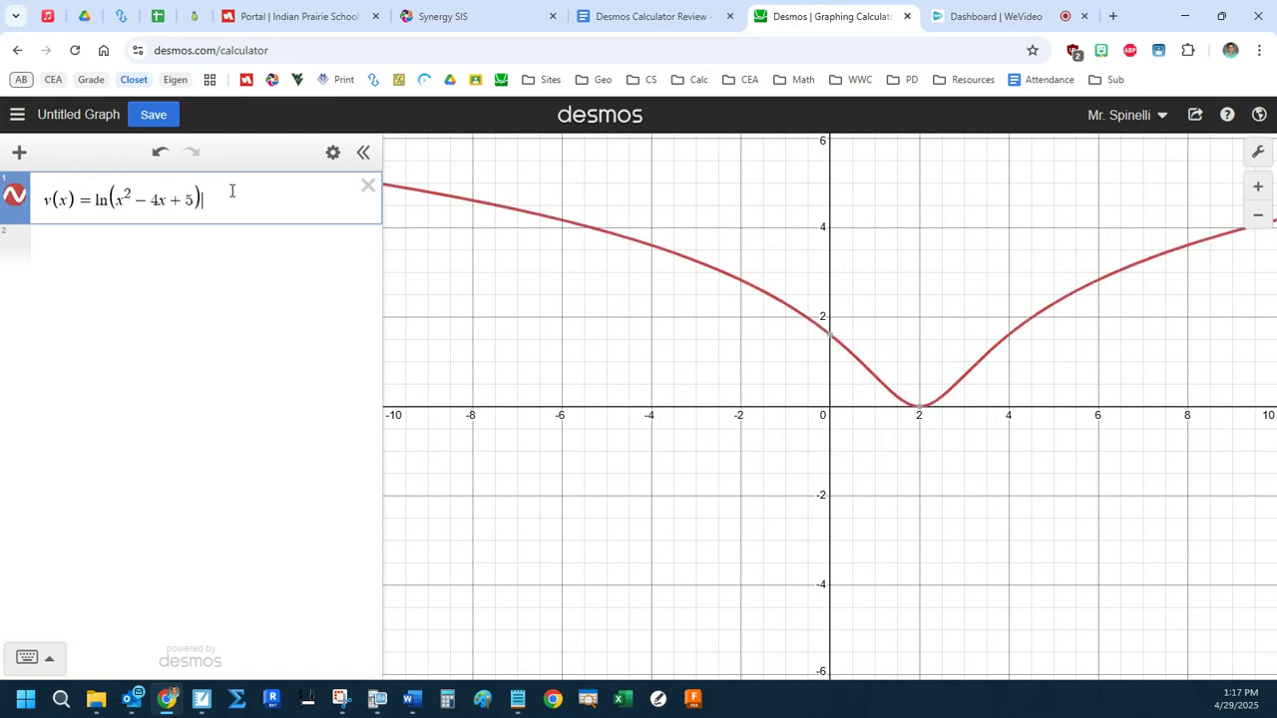
pyautogui.write('-0.2')
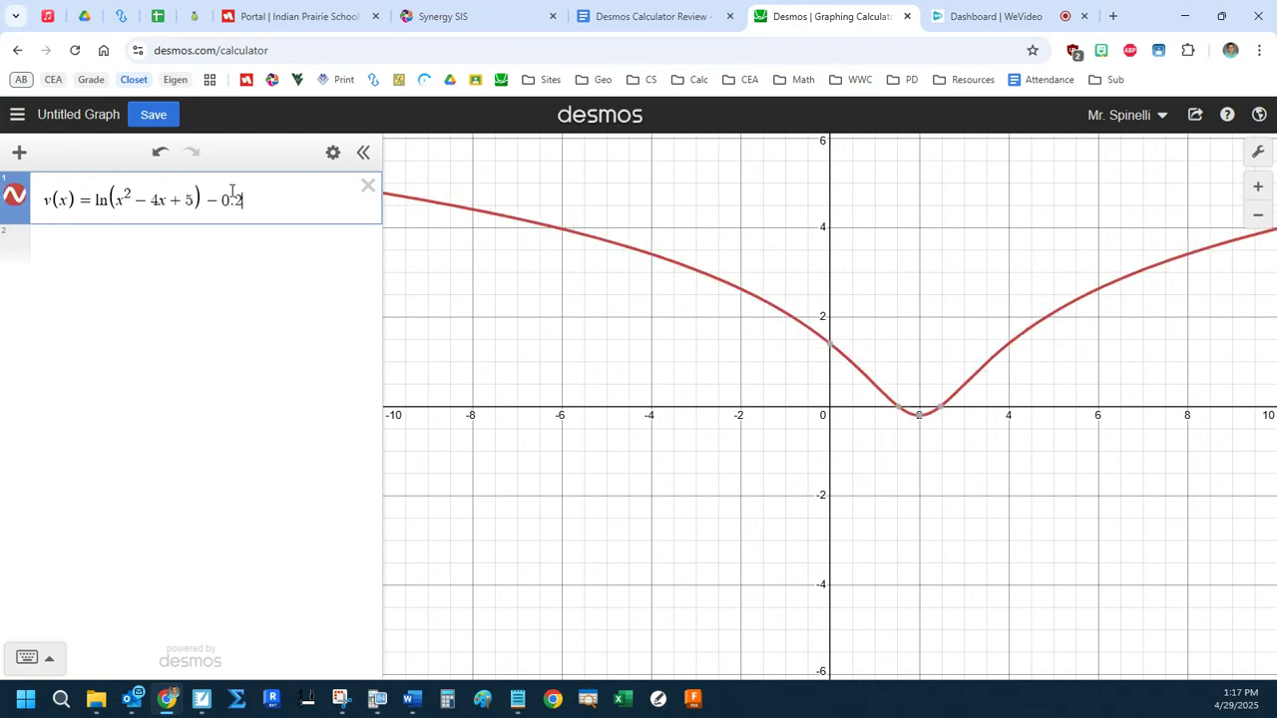
pyautogui.write('x')
pyautogui.press('Return')
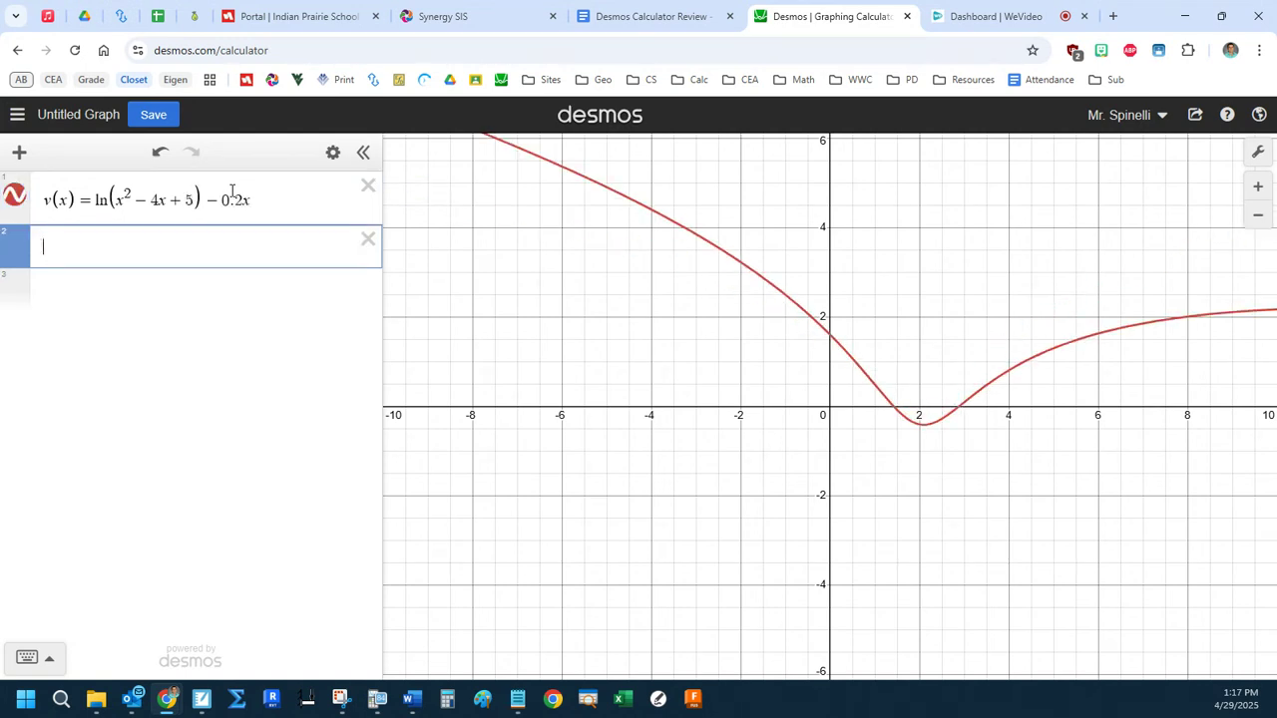
# Add a note on the second line reading "x(1)= - 3, x(4)=?".
pyautogui.click(19, 155)
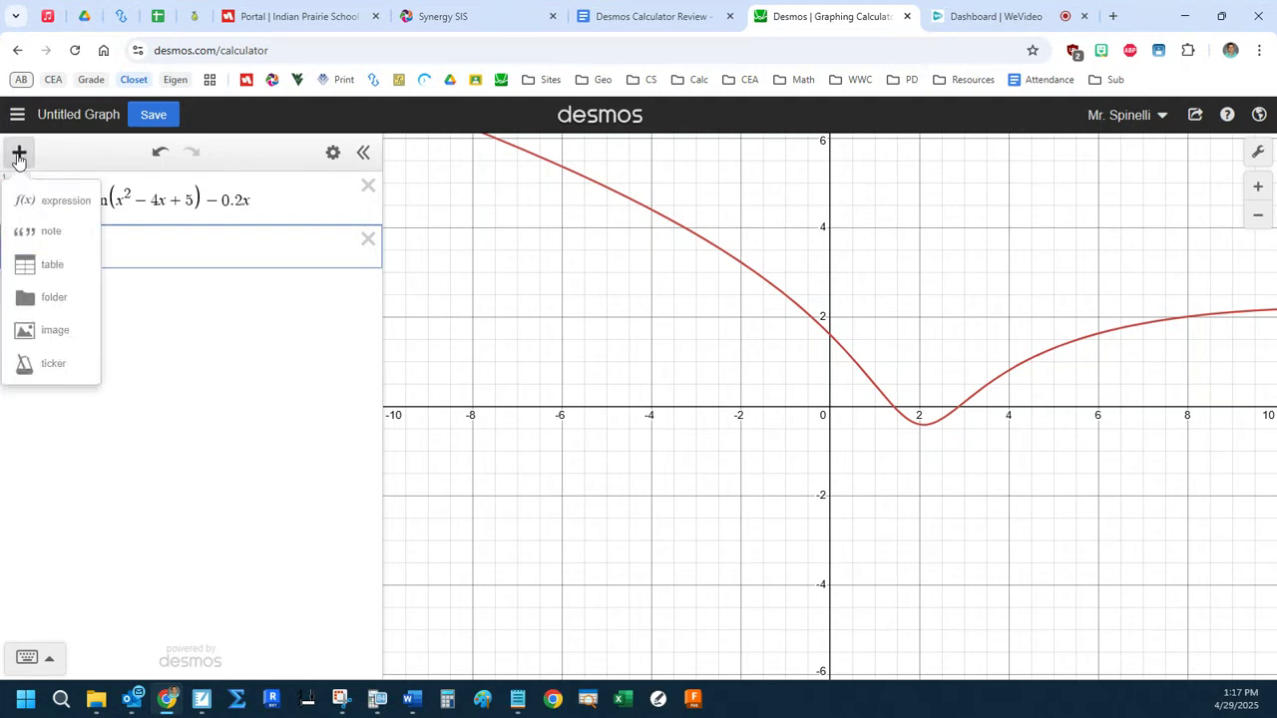
pyautogui.click(45, 230)
pyautogui.write('x(1)=')
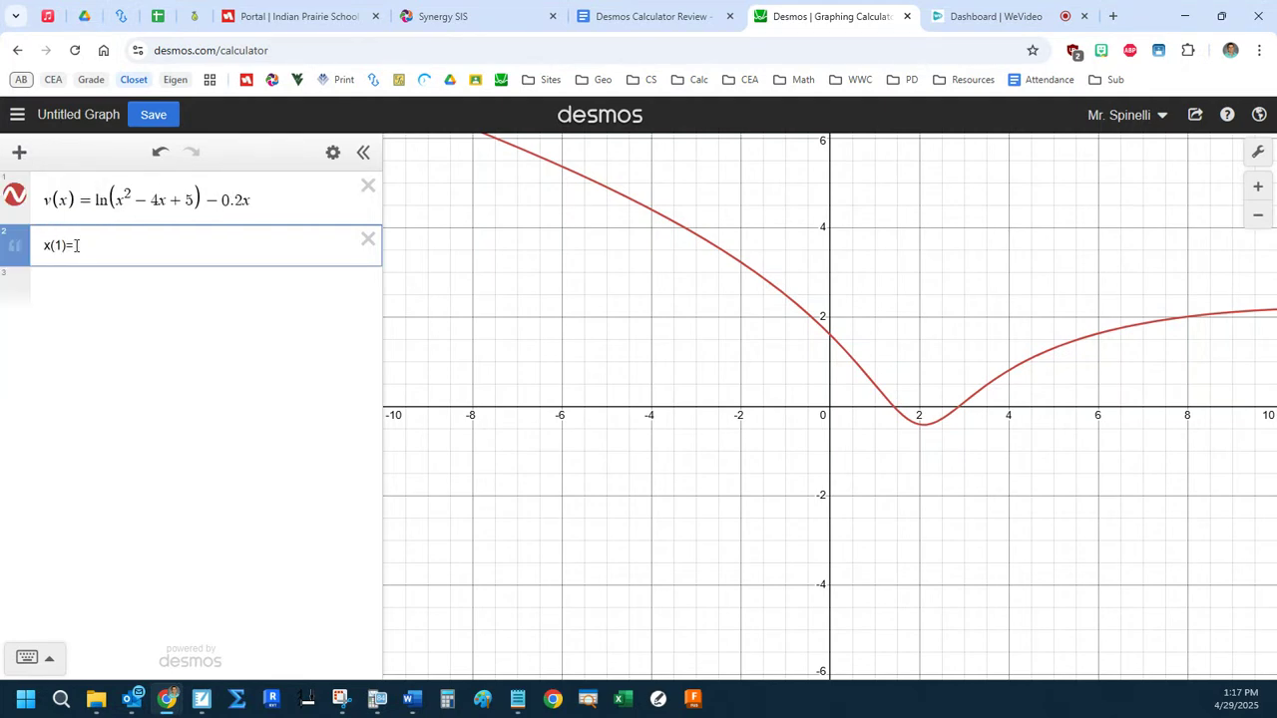
pyautogui.write(' - 3,  x(4)=?')
# On the third line, write the integral of v(t) dt from 1 to 4 as equal to x(4) − x(1).
pyautogui.click(111, 299)
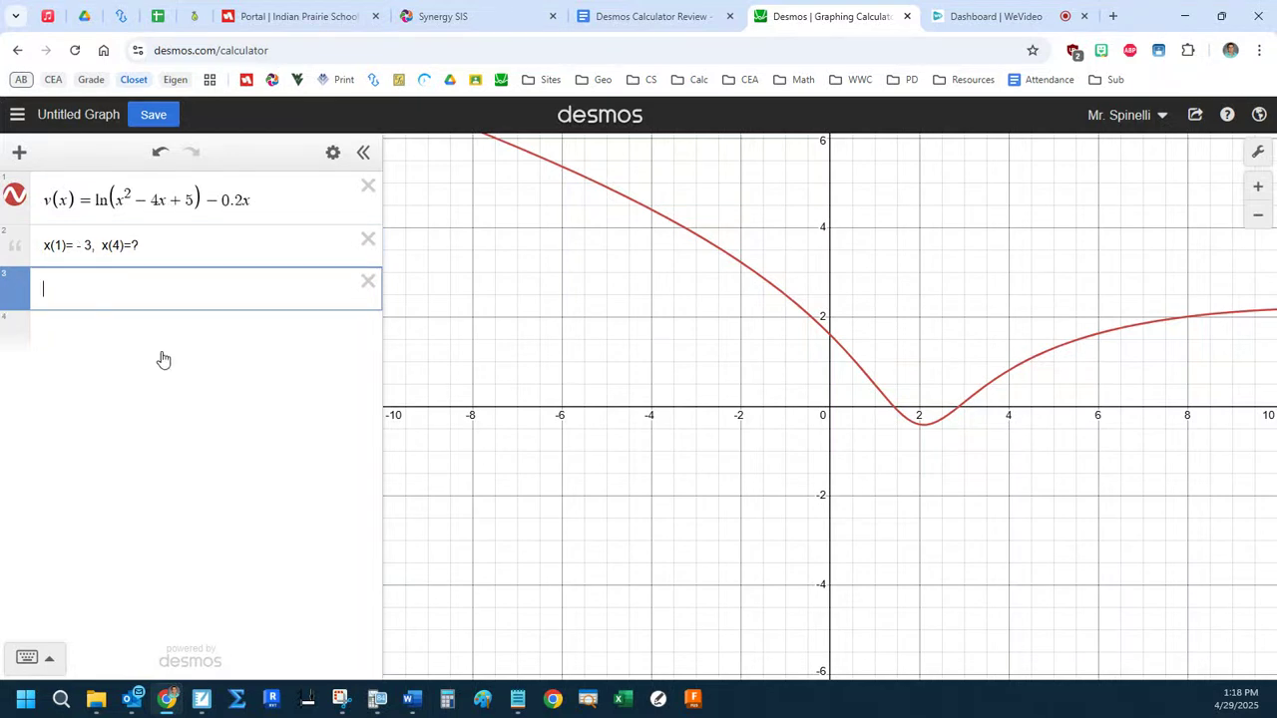
pyautogui.write('int')
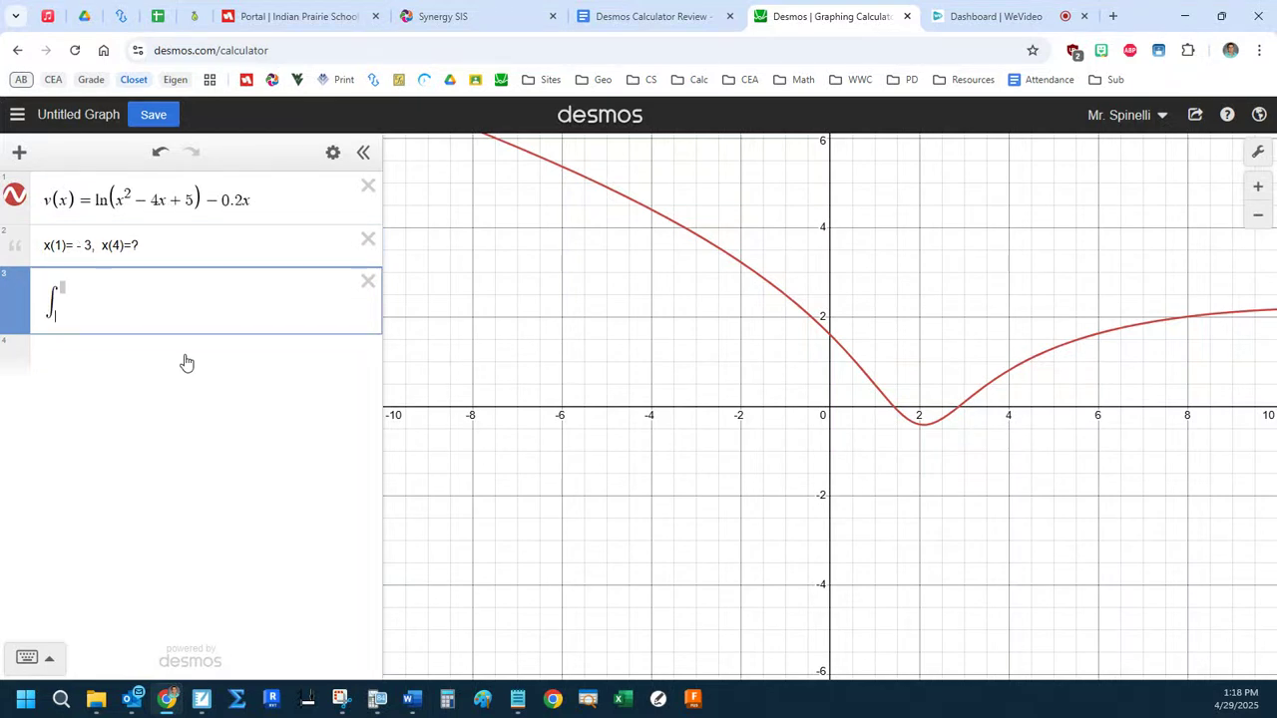
pyautogui.press('Right')
pyautogui.press('Right')
pyautogui.write('v(t) d')
pyautogui.click(185, 356)
pyautogui.press('Up')
pyautogui.write('t')
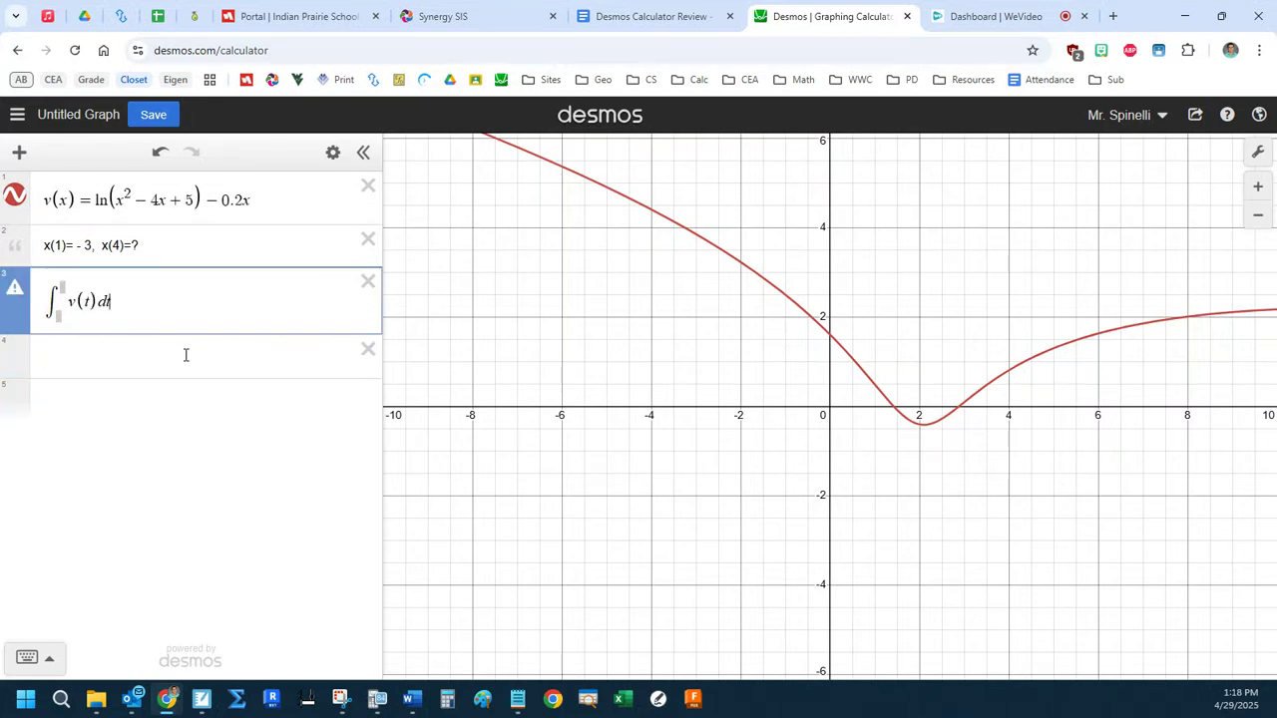
pyautogui.click(58, 315)
pyautogui.write('1')
pyautogui.click(62, 289)
pyautogui.write('4')
pyautogui.click(193, 301)
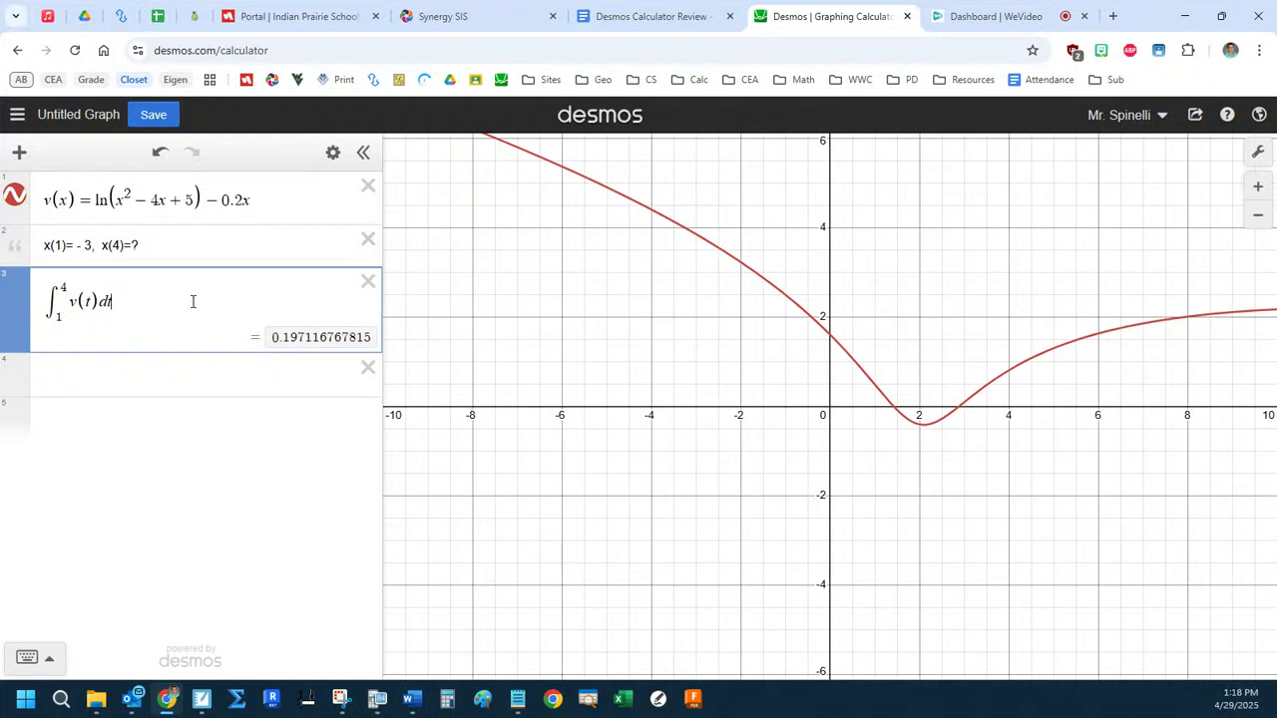
pyautogui.write('=x(4)-x')
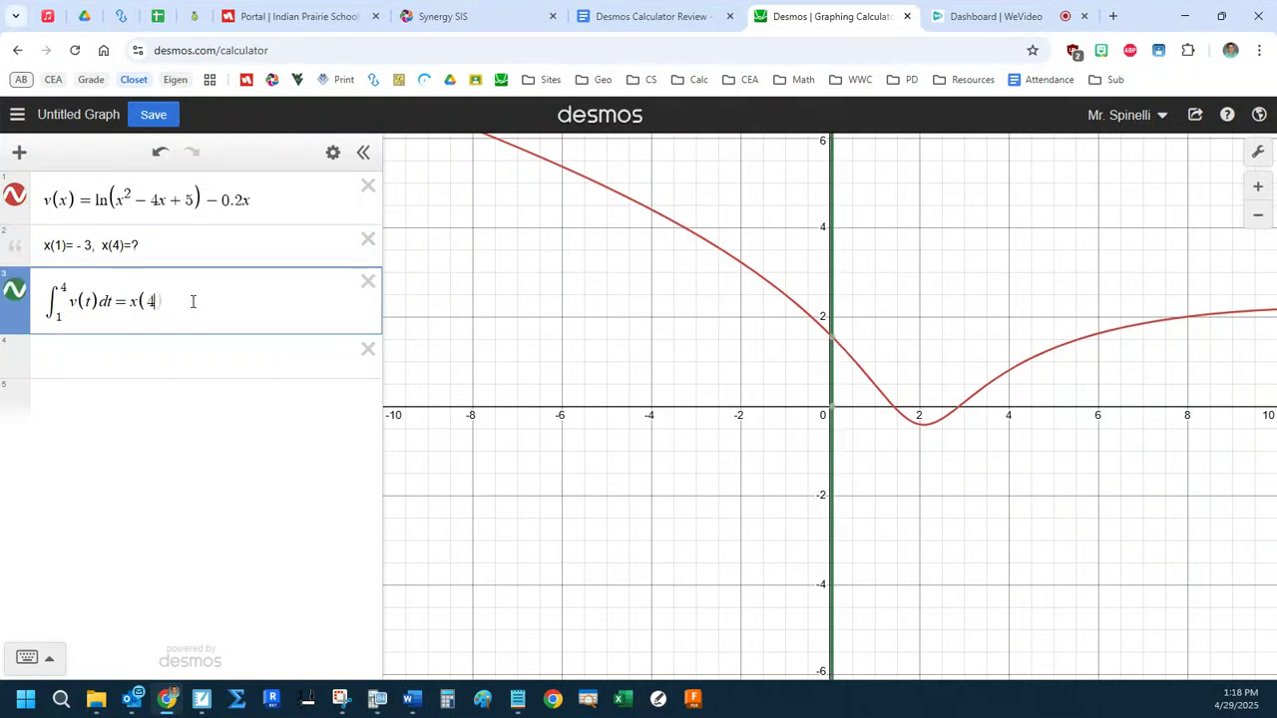
pyautogui.write('(1)')
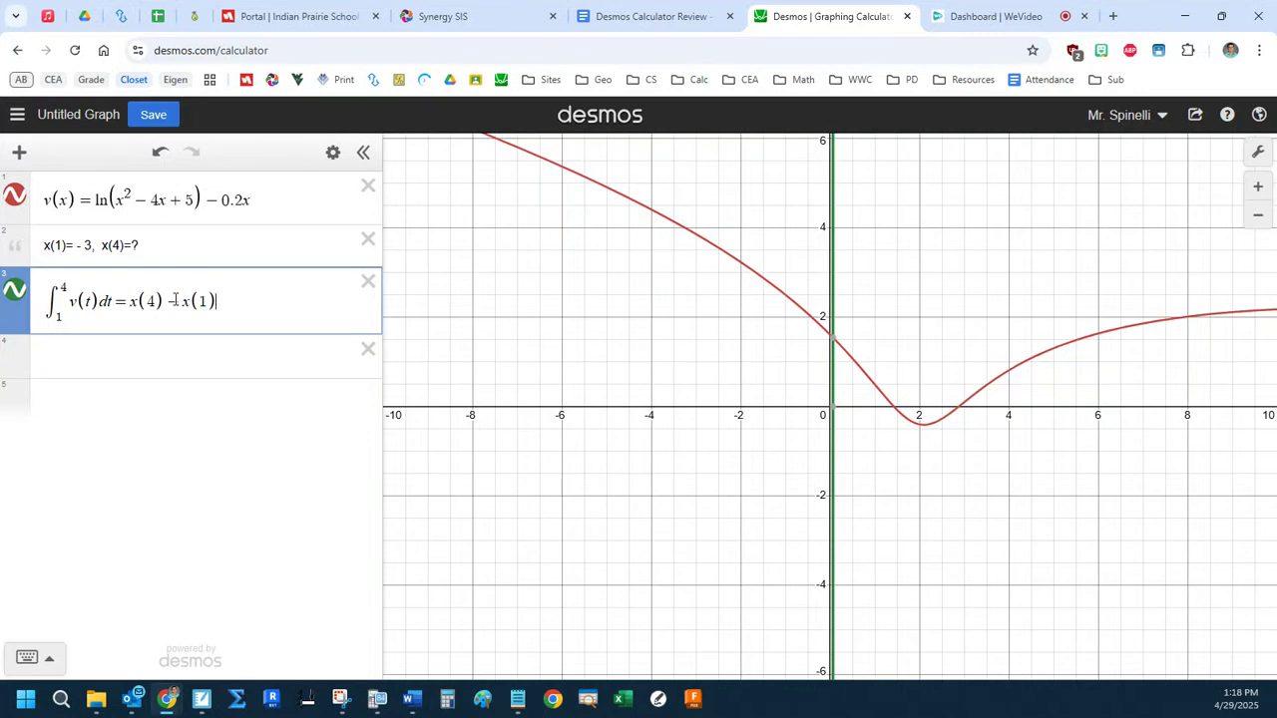
# On the fourth line, write x(4) = x(1) + the integral of v(t) dt from 1 to 4.
pyautogui.click(116, 359)
pyautogui.write('x')
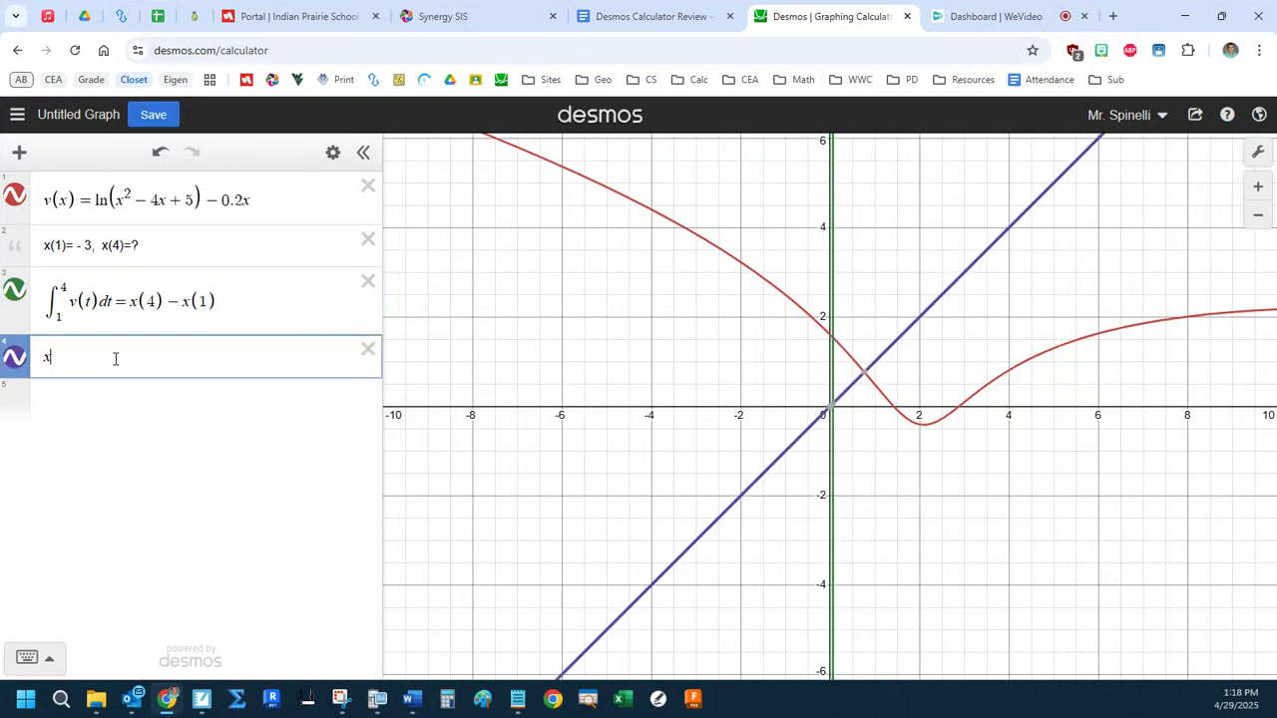
pyautogui.write('(4)=x(')
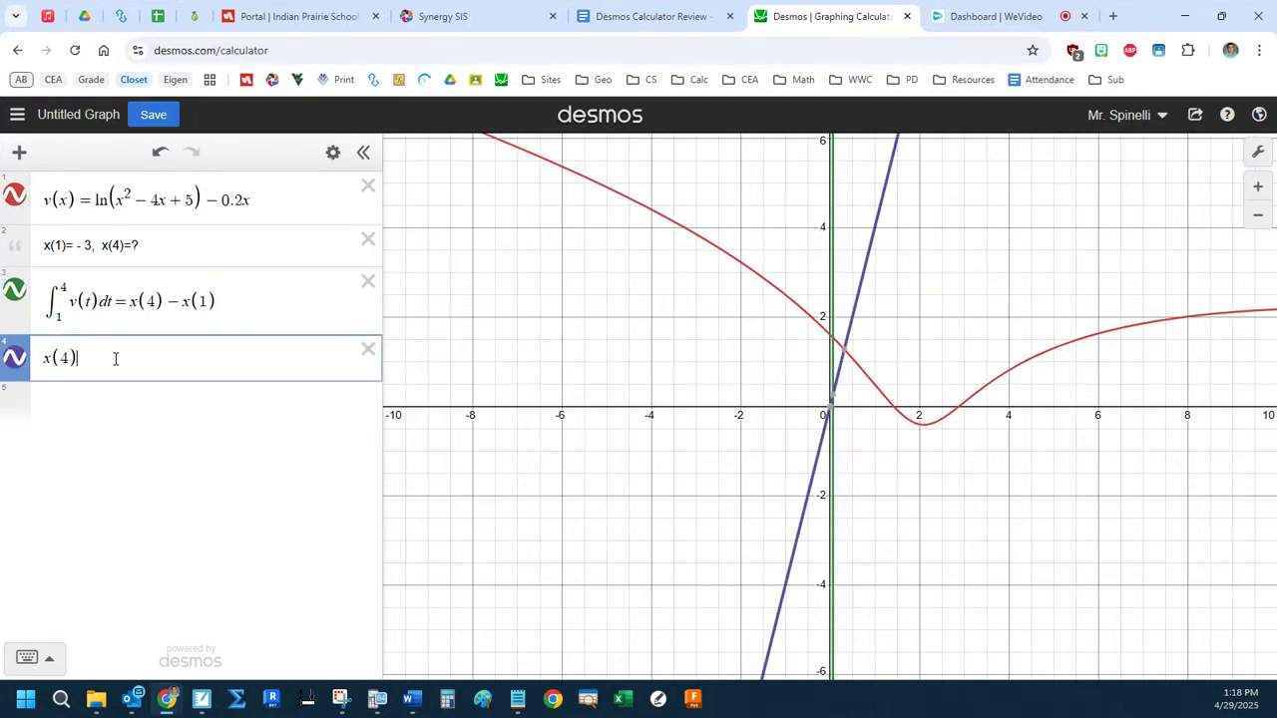
pyautogui.write('1')
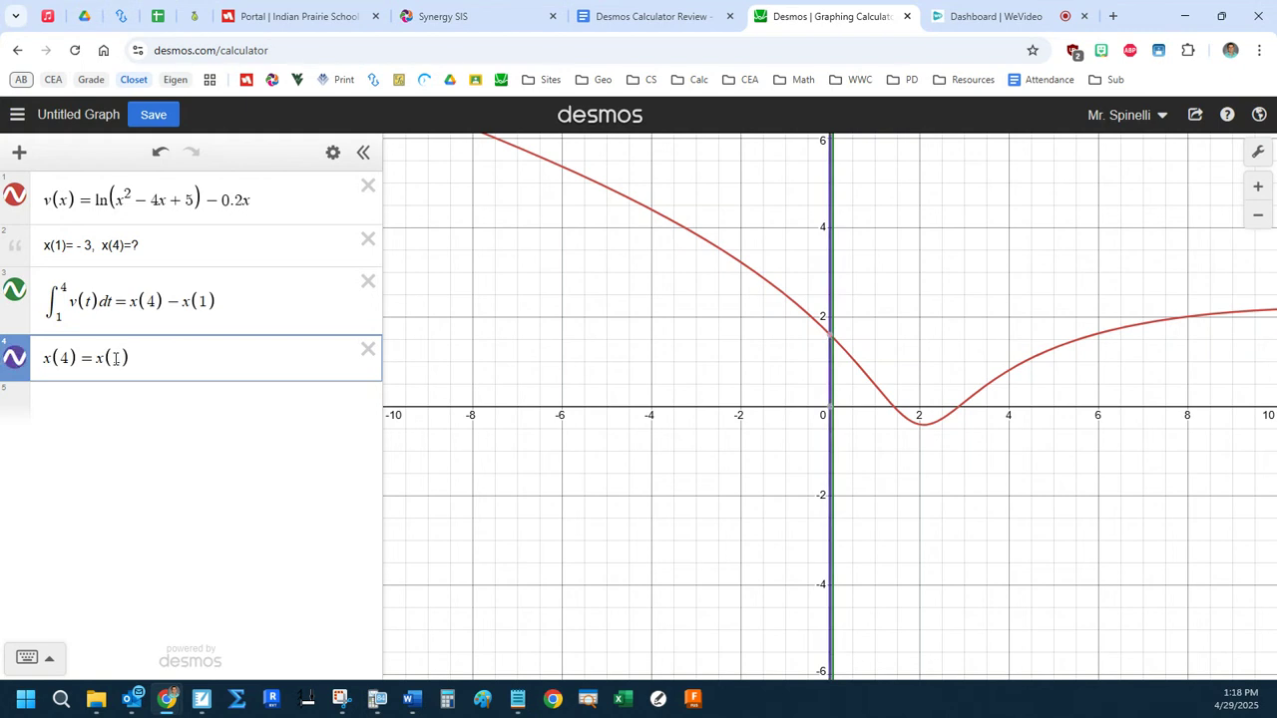
pyautogui.moveTo(237, 305); pyautogui.dragTo(195, 301)
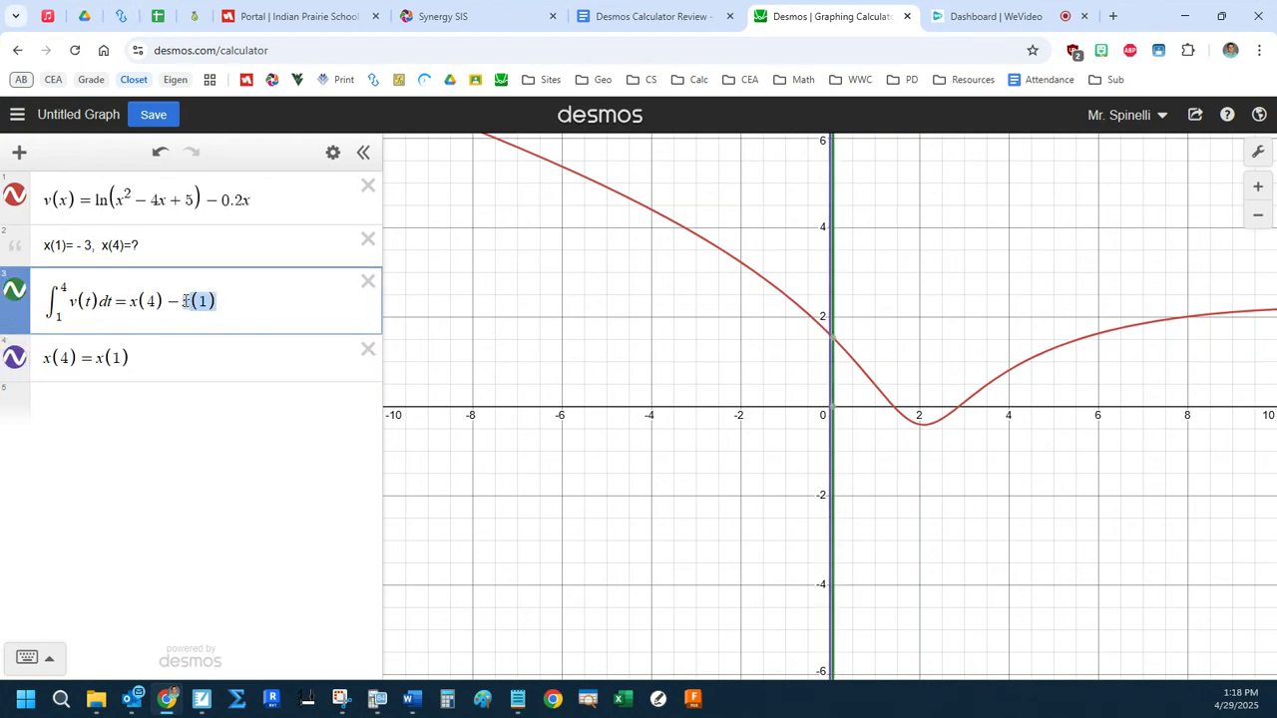
pyautogui.click(150, 357)
pyautogui.write('+int1')
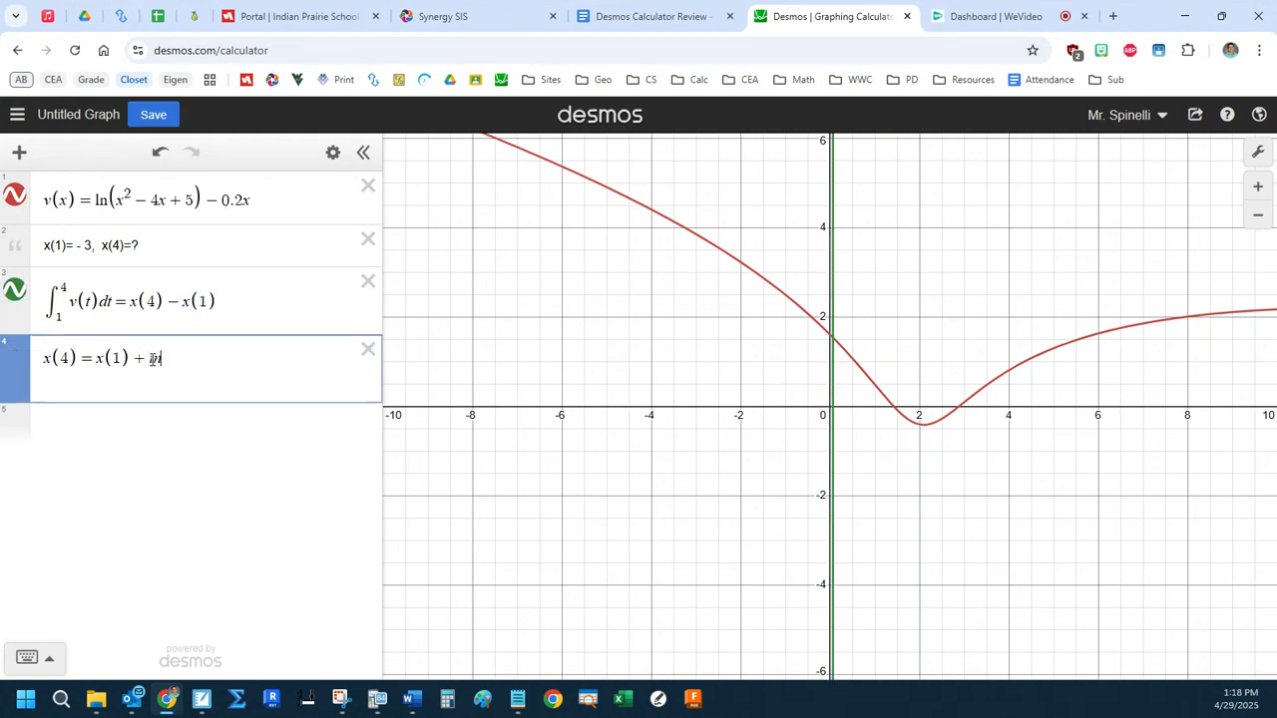
pyautogui.press('Tab')
pyautogui.write('4')
pyautogui.press('Tab')
pyautogui.write('v(t)dt')
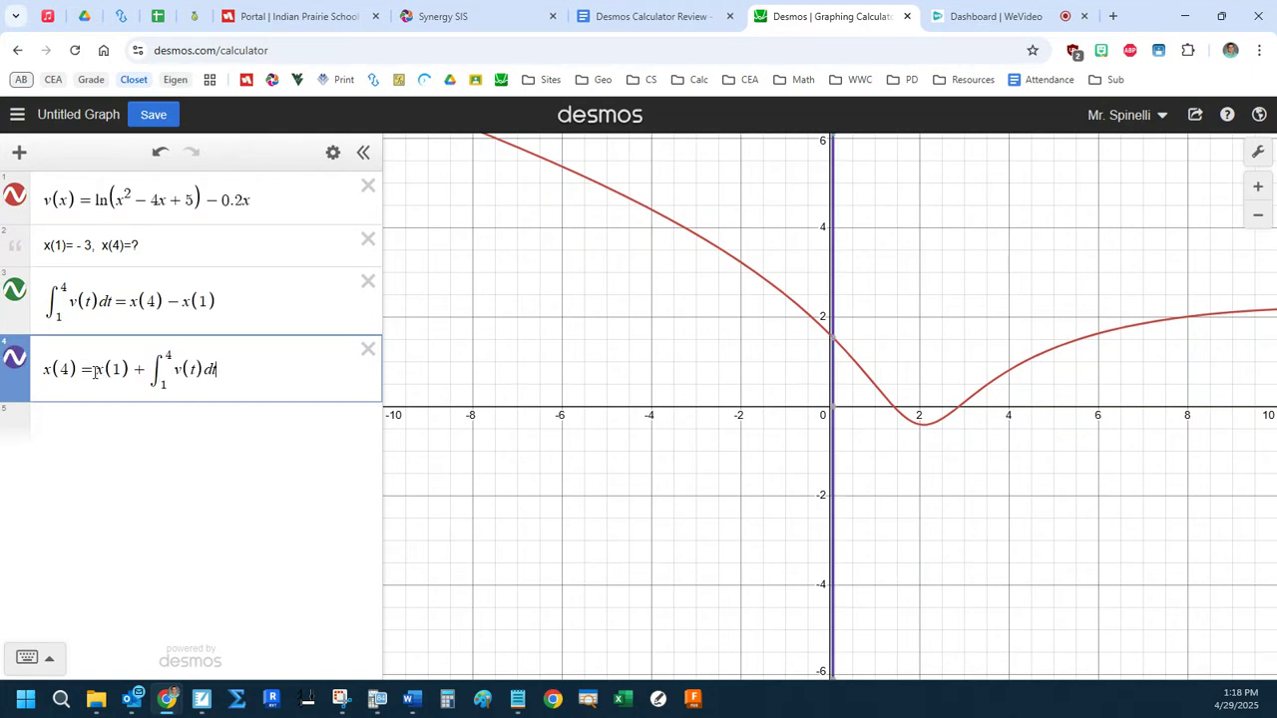
# Remove "x(4) =" from the fourth line and replace x(1) with −3 to evaluate the expression.
pyautogui.moveTo(94, 369); pyautogui.dragTo(42, 369)
pyautogui.press('BackSpace')
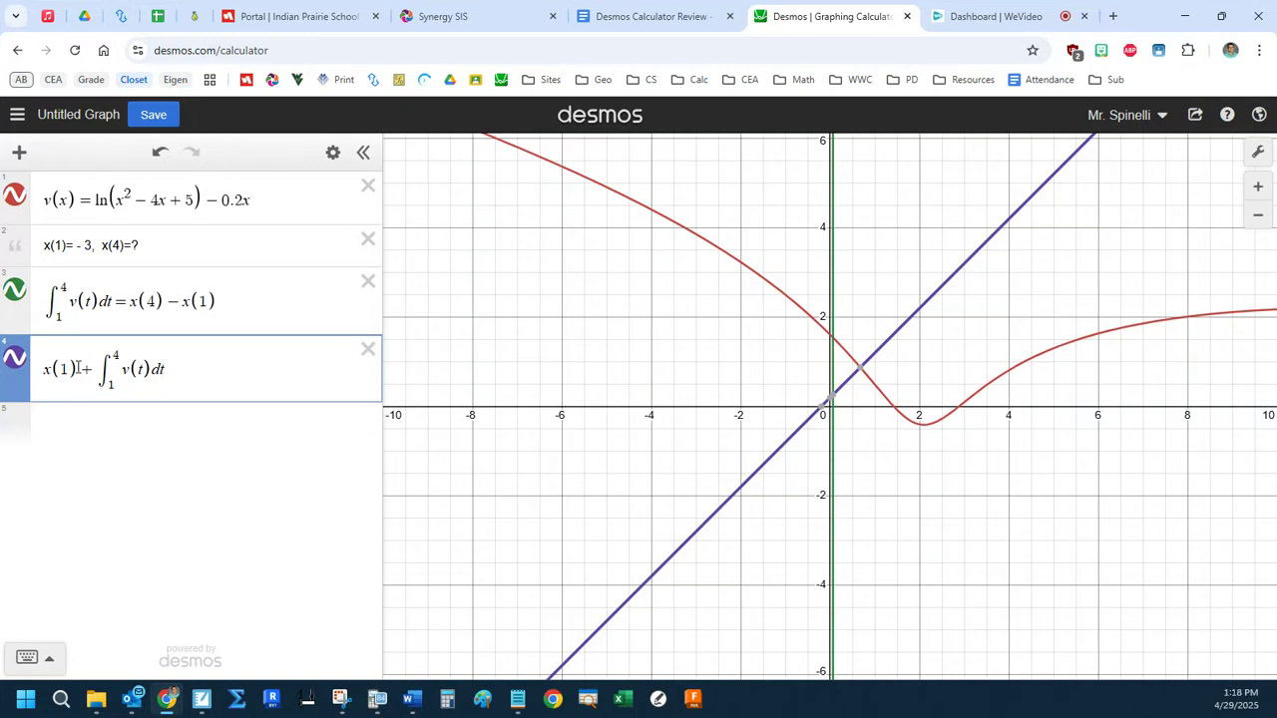
pyautogui.moveTo(78, 369); pyautogui.dragTo(22, 374)
pyautogui.write('-3')
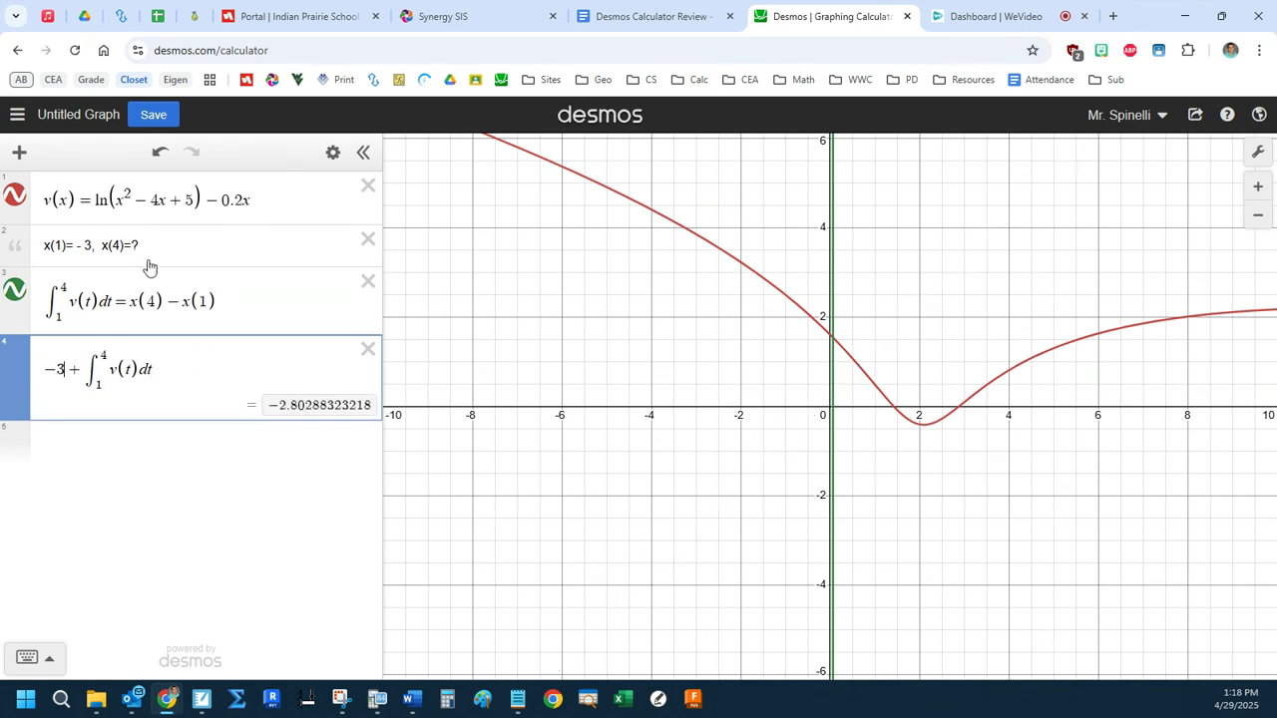
# On the fifth line, enter −3 + the integral of v(t) dt from 1 to −7.
pyautogui.click(160, 440)
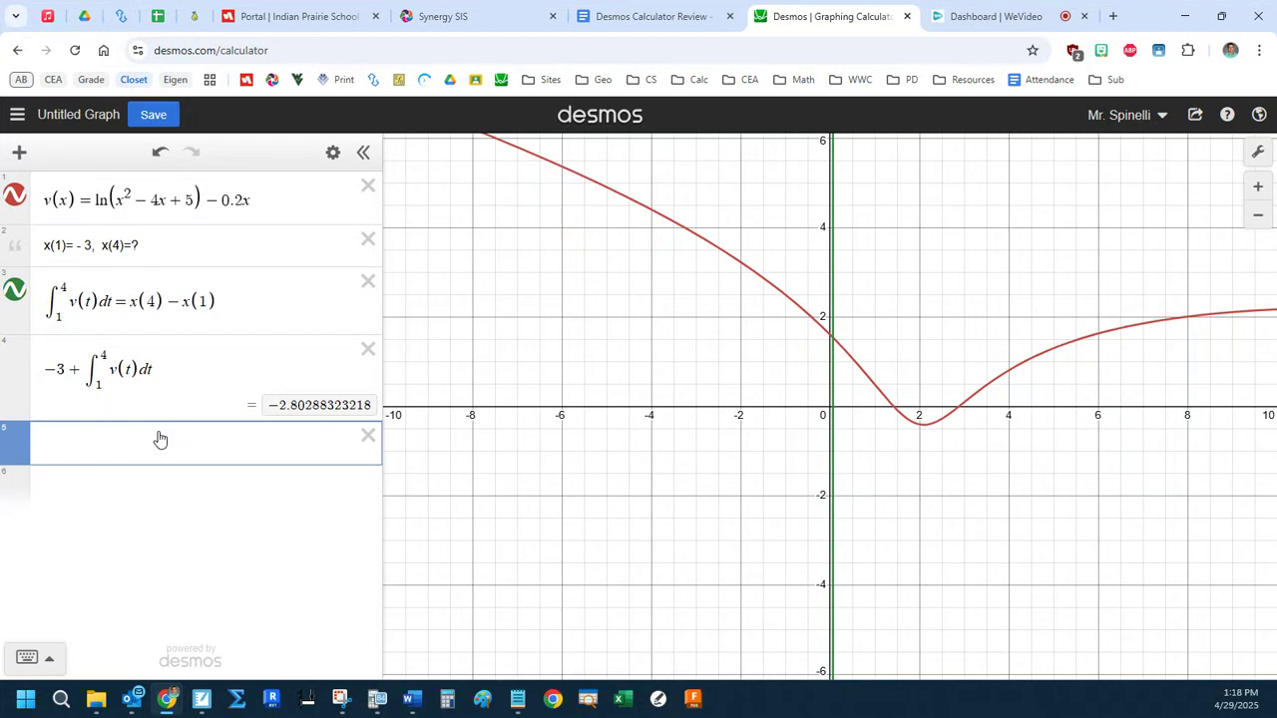
pyautogui.write('-3')
pyautogui.write('+int')
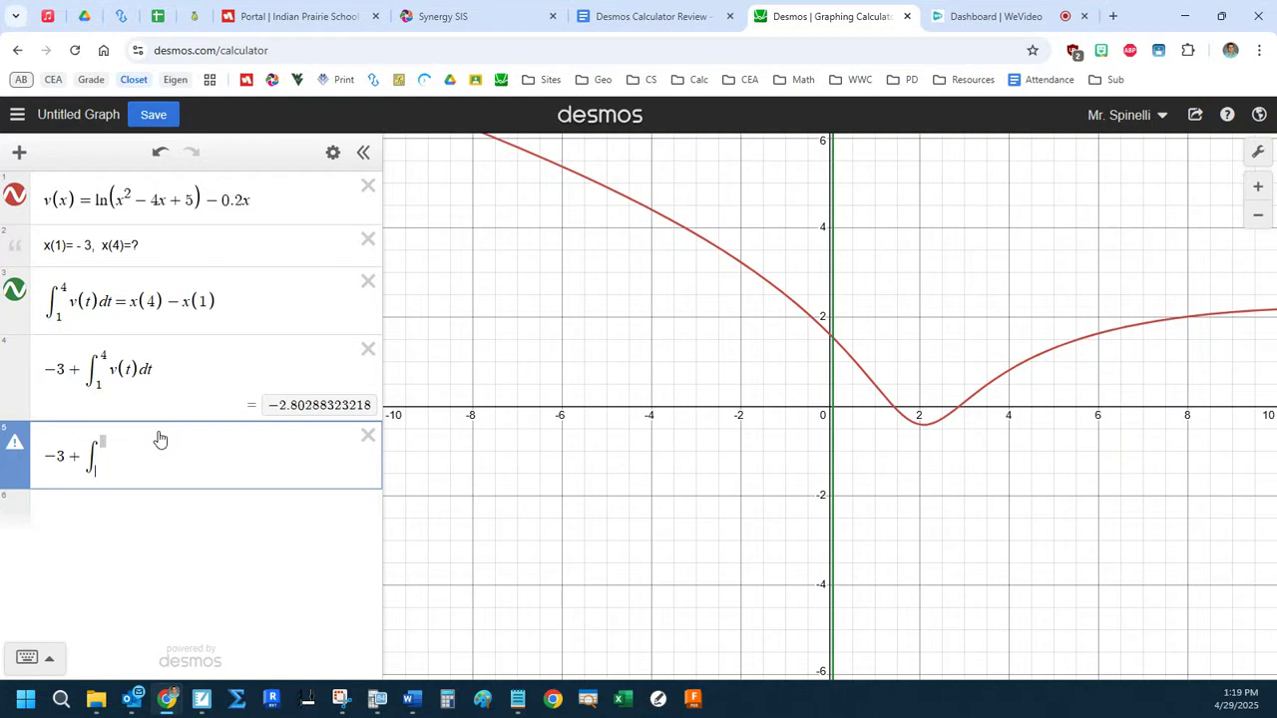
pyautogui.write('1')
pyautogui.press('Right')
pyautogui.write('4 ')
pyautogui.write('v(t)dt')
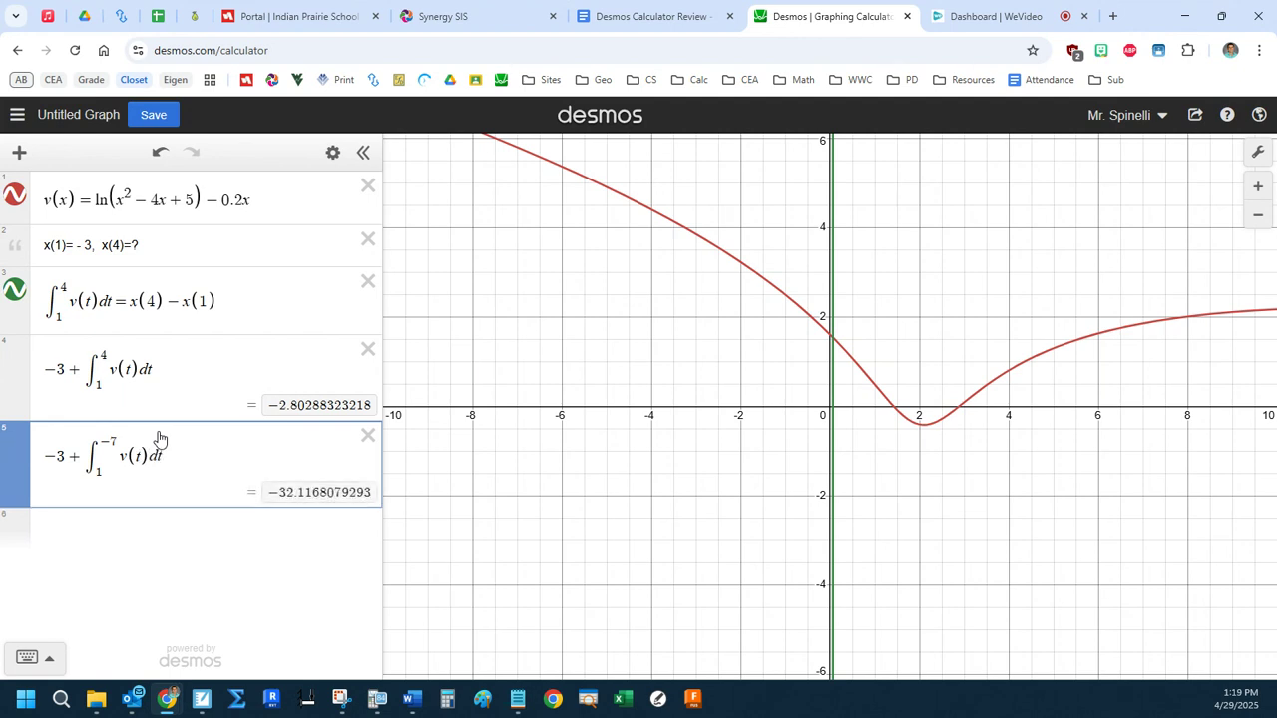
# On the sixth line, enter −3 − the integral of v(t) dt from −7 to 1.
pyautogui.click(111, 523)
pyautogui.write('-3-int-7')
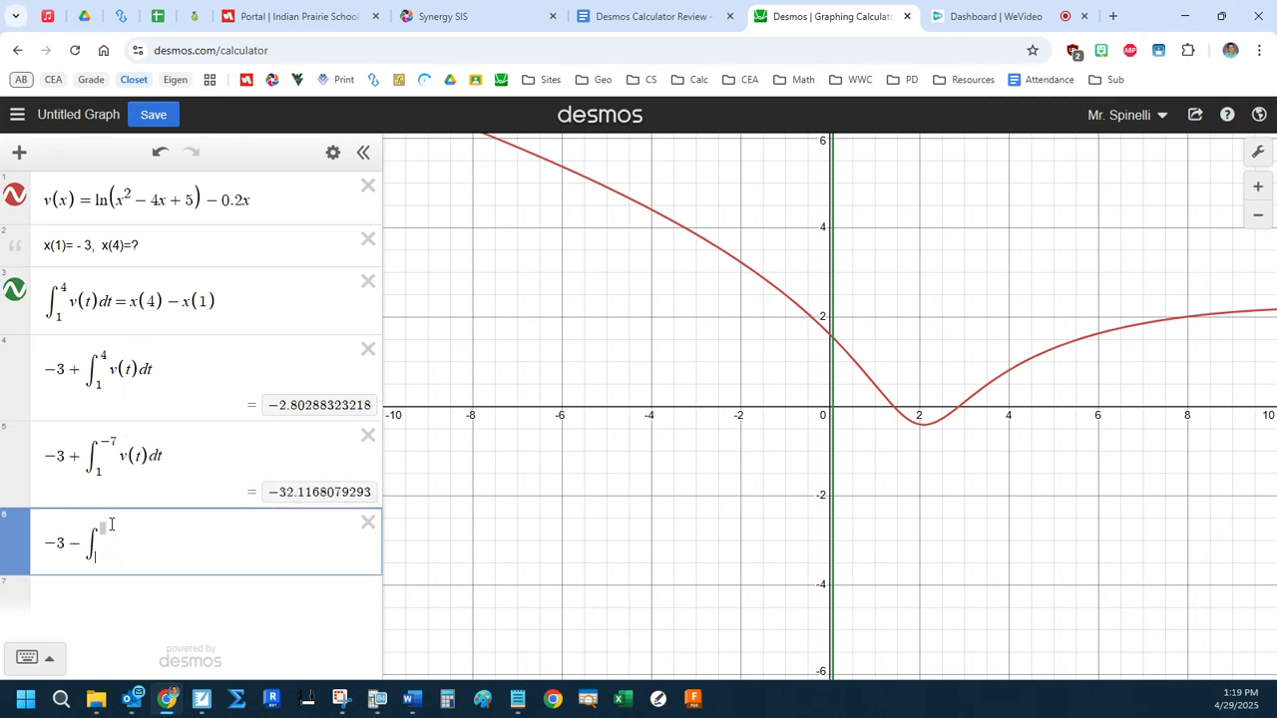
pyautogui.press('Right')
pyautogui.write('1} v(t)dt')
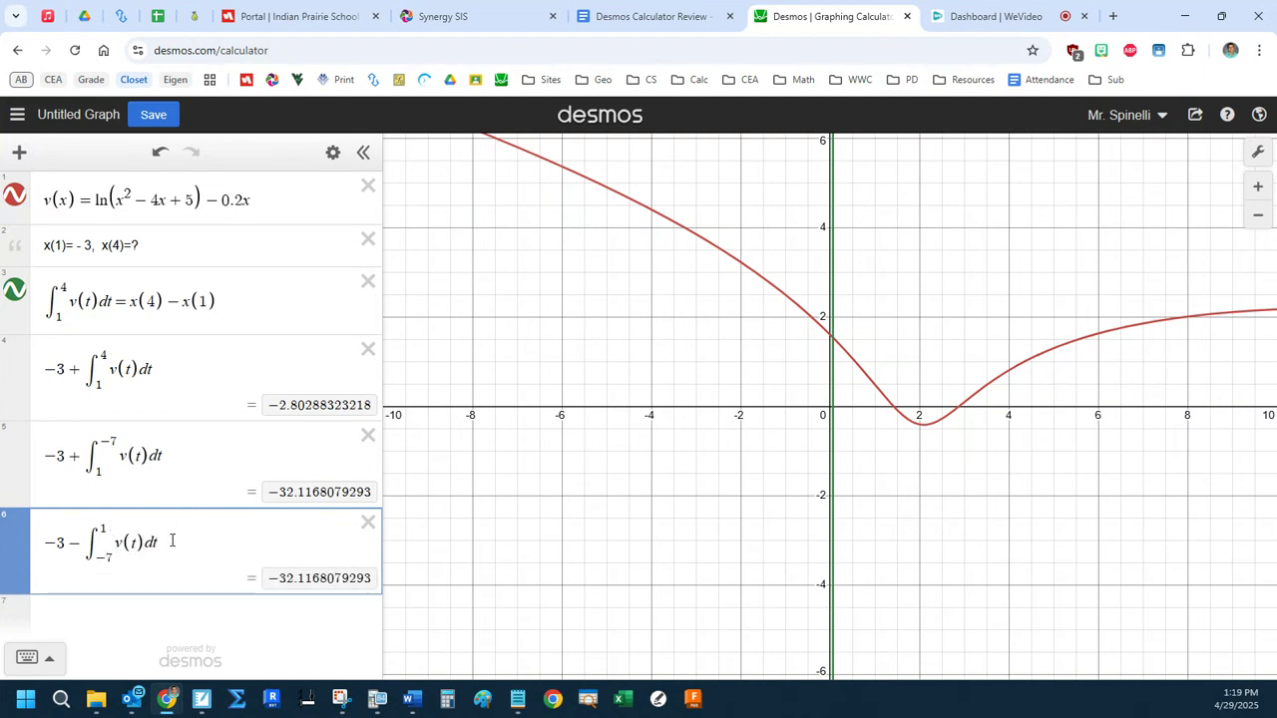
# Compare the fifth and sixth expressions, examining the initial value, the integral limits and the sign before each integral.
pyautogui.moveTo(184, 548); pyautogui.dragTo(34, 456)
pyautogui.click(47, 449)
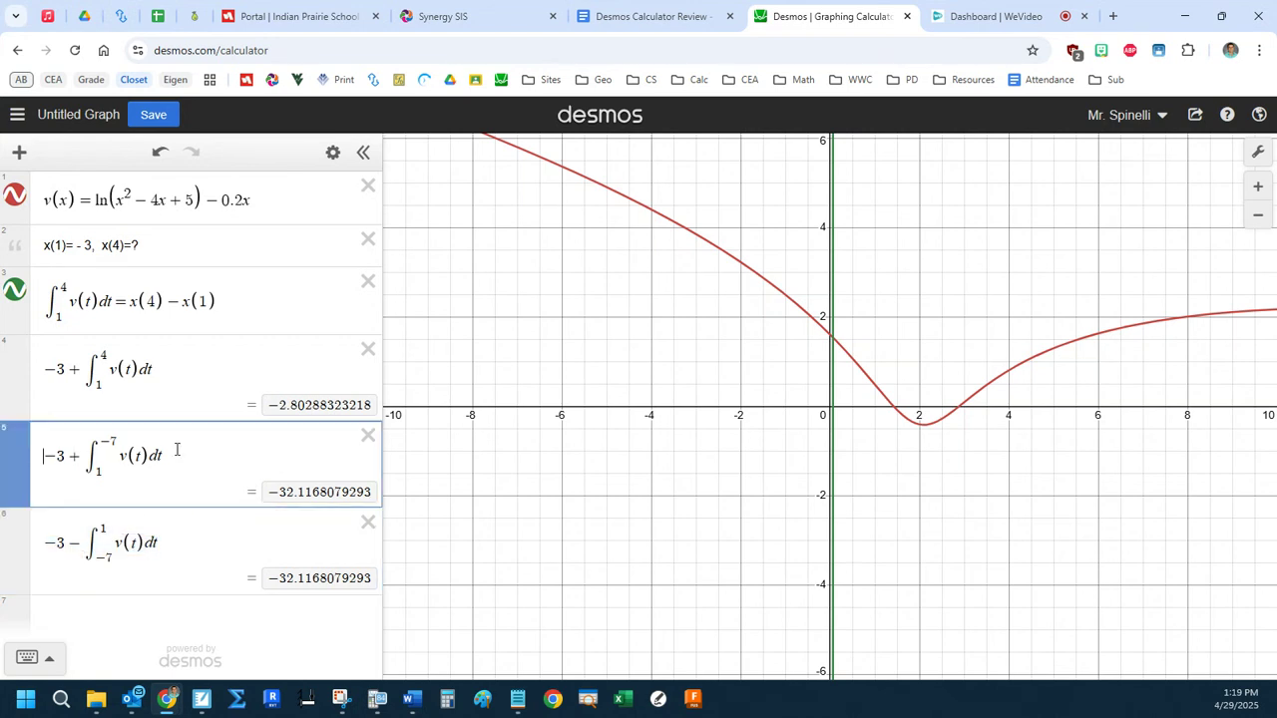
pyautogui.click(192, 534)
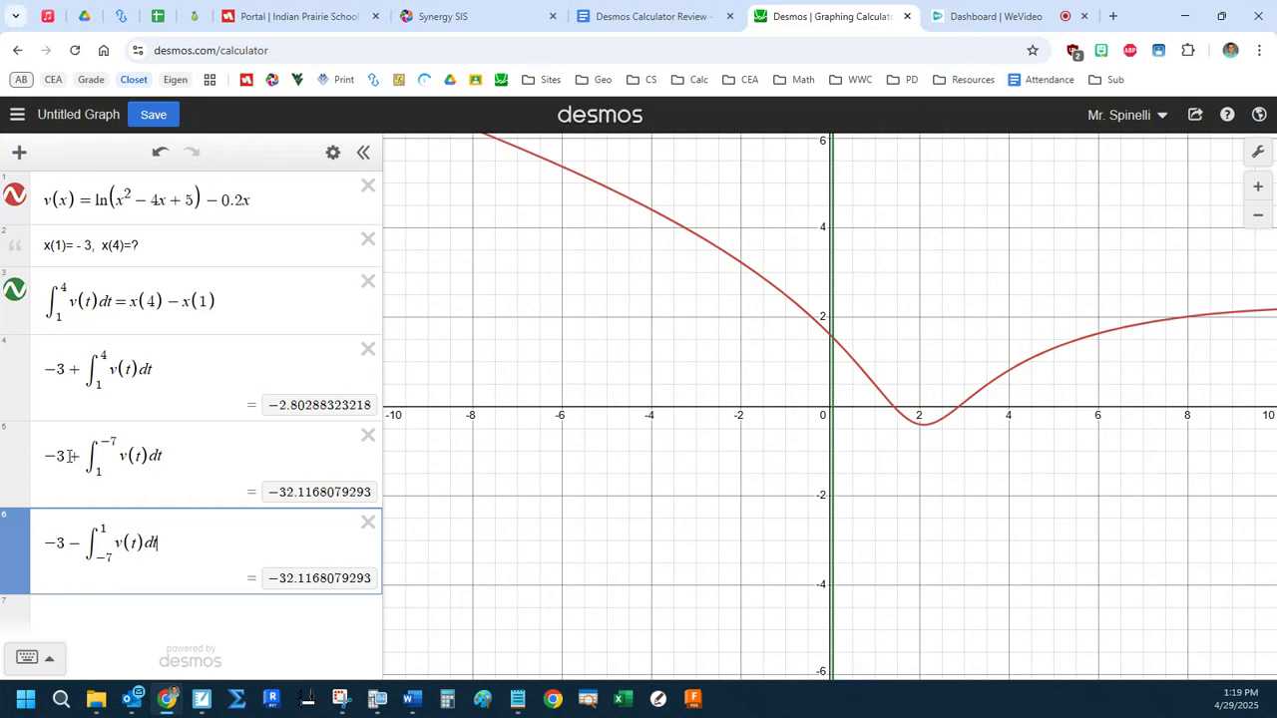
pyautogui.moveTo(67, 456); pyautogui.dragTo(46, 455)
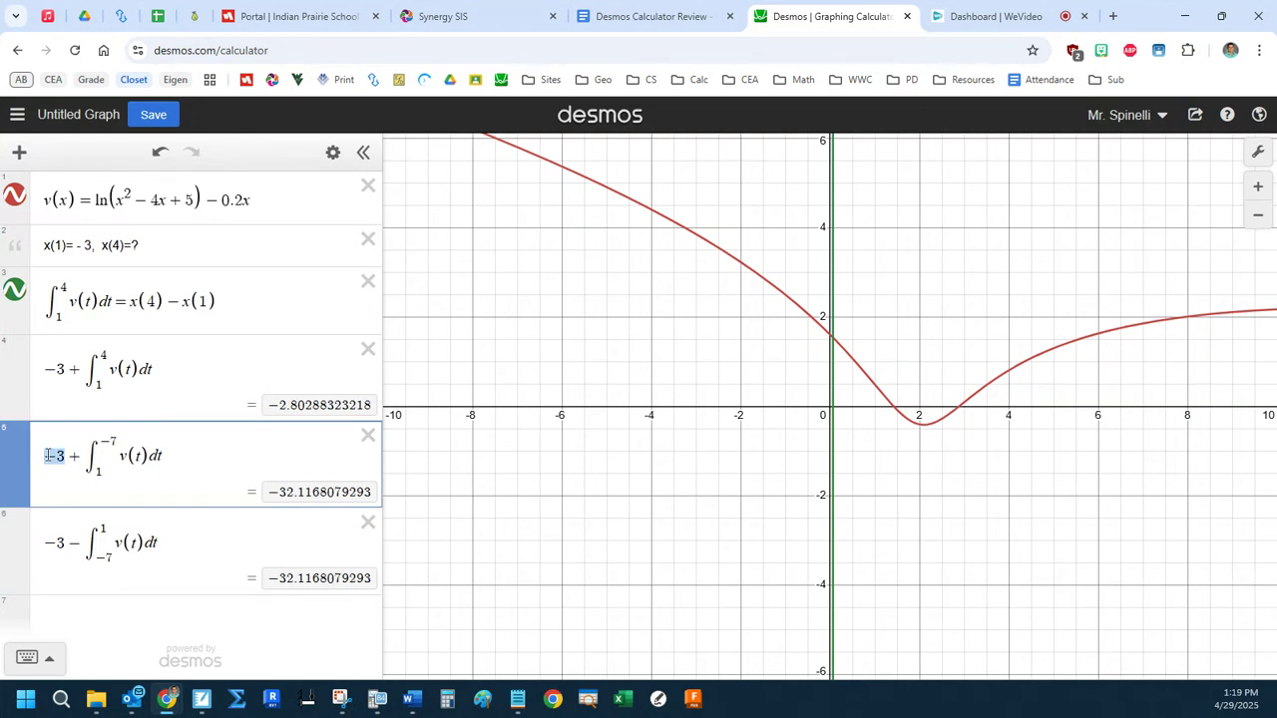
pyautogui.click(97, 472)
pyautogui.moveTo(79, 455); pyautogui.dragTo(46, 452)
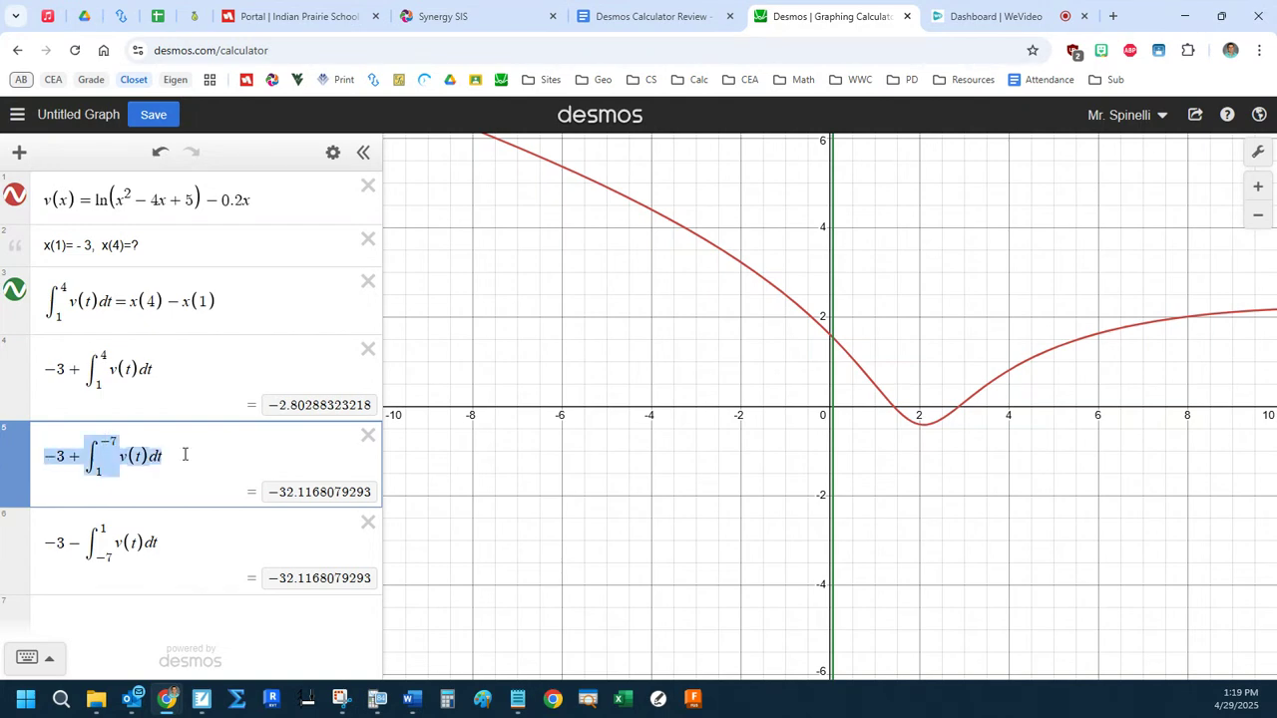
pyautogui.click(185, 454)
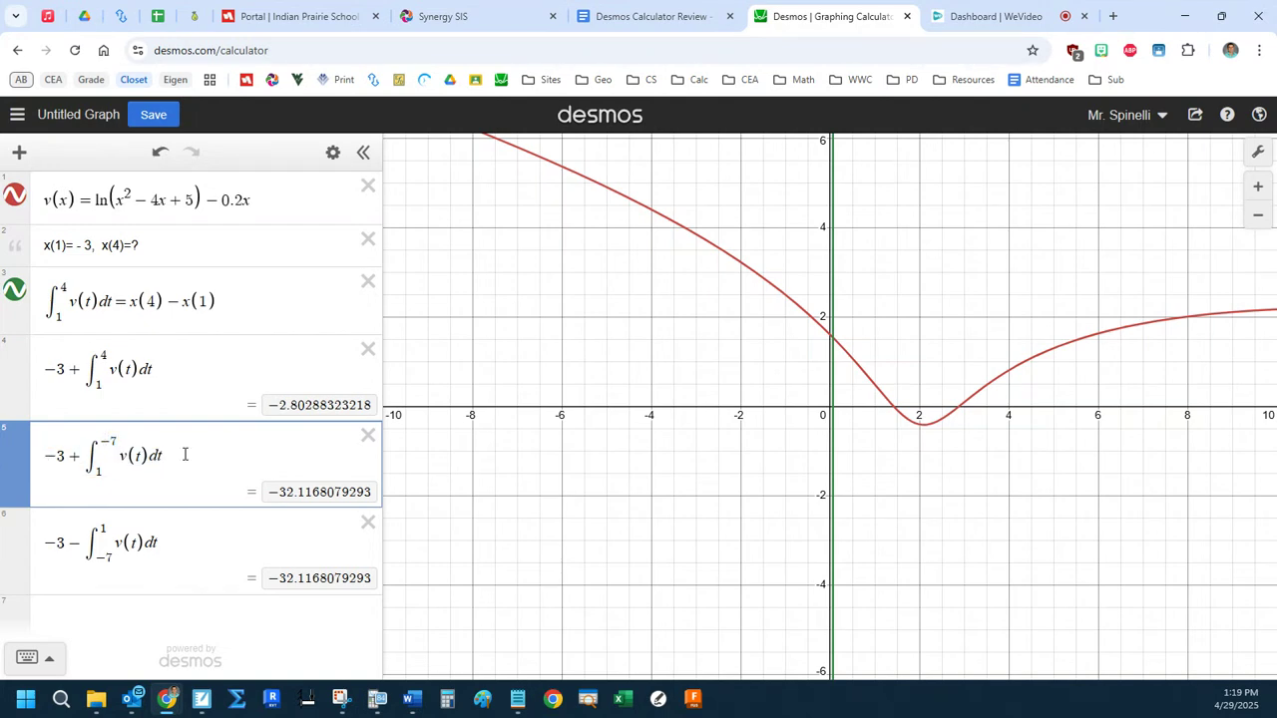
pyautogui.moveTo(84, 543); pyautogui.dragTo(74, 544)
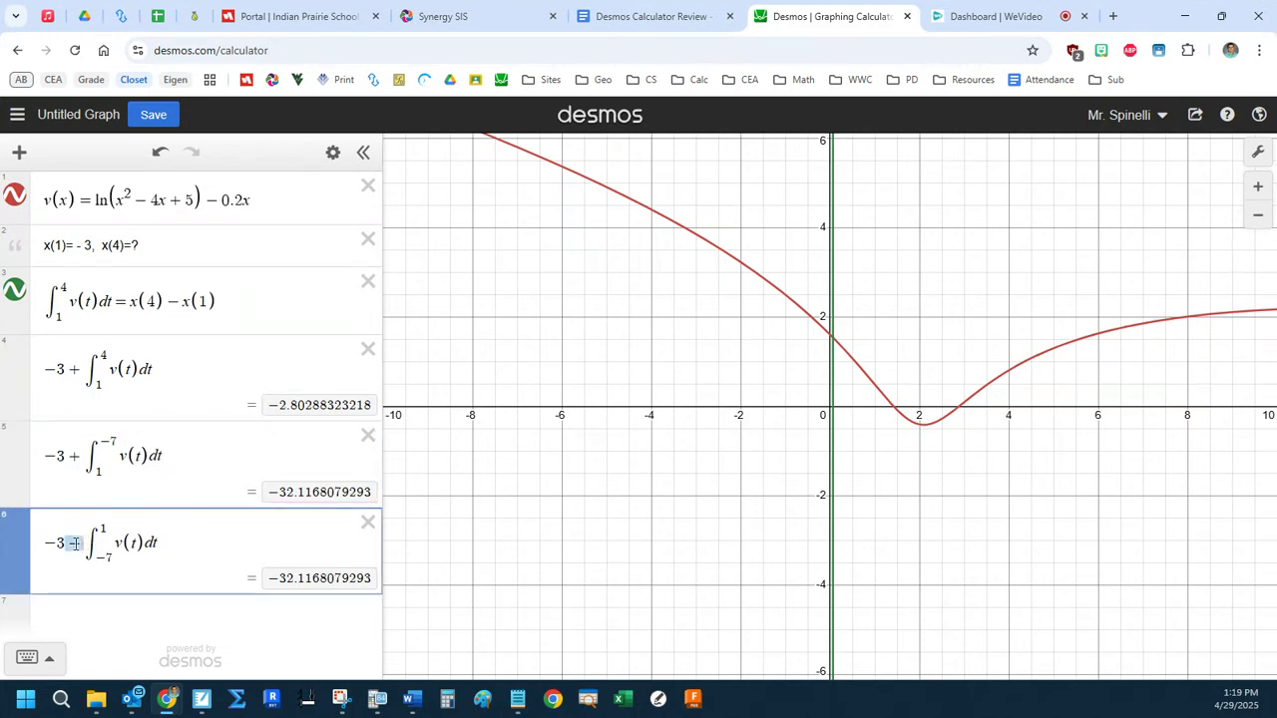
pyautogui.write('-')
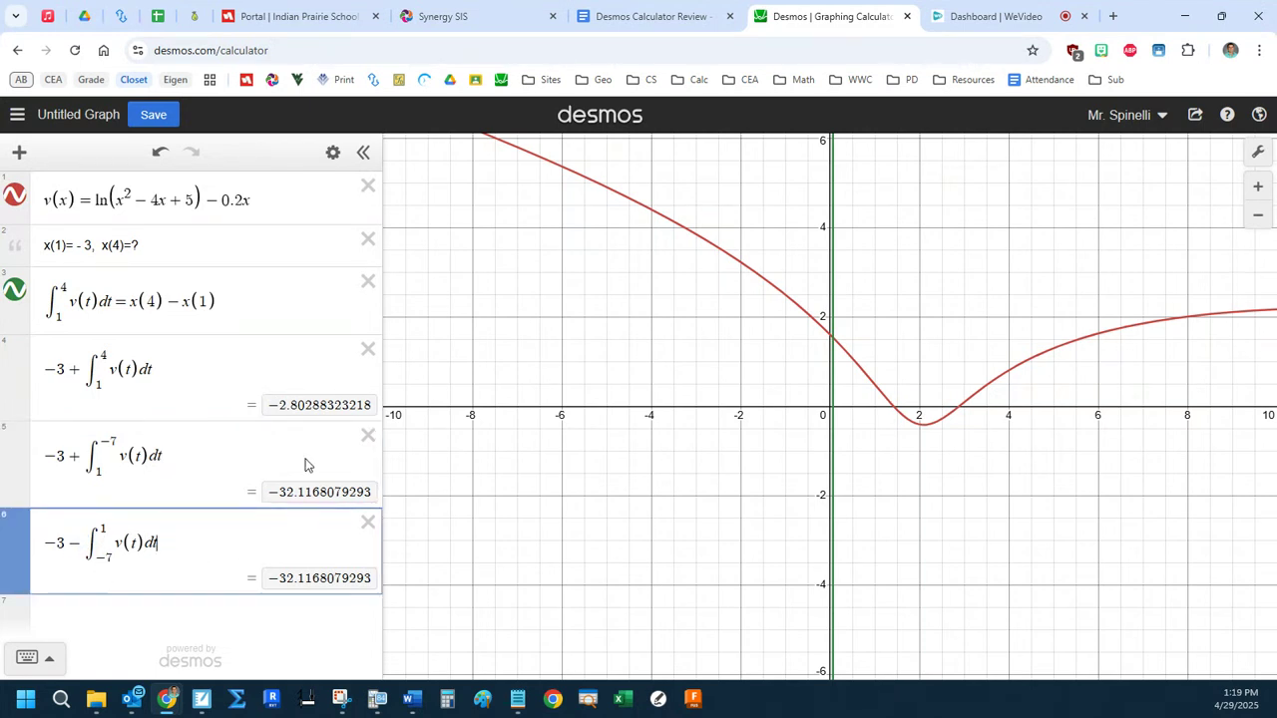